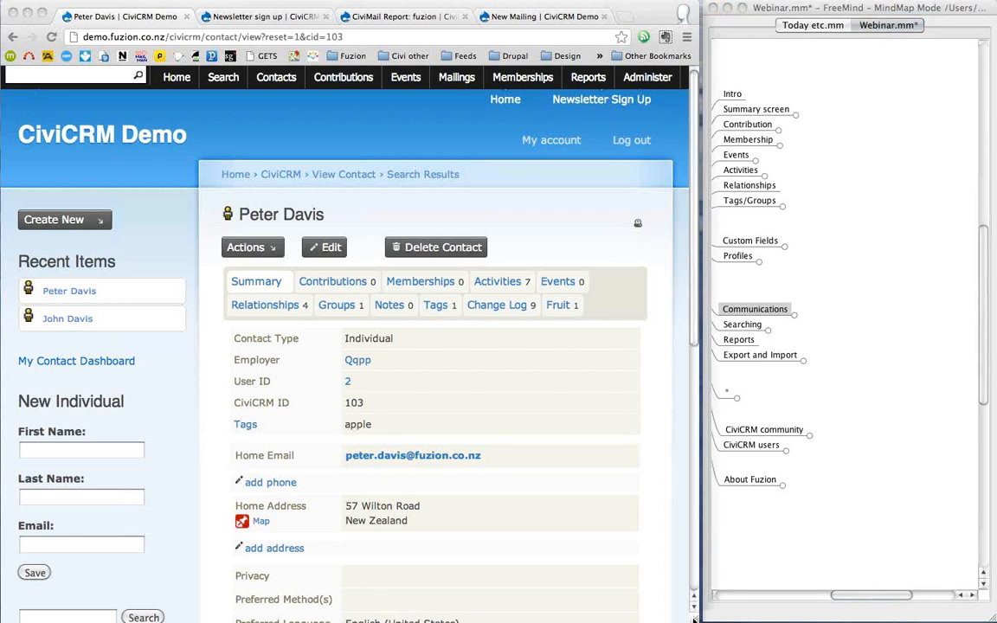
# - Widen the browser window so the contact summary page reflows to fill it
pyautogui.moveTo(697, 618); pyautogui.dragTo(750, 620)
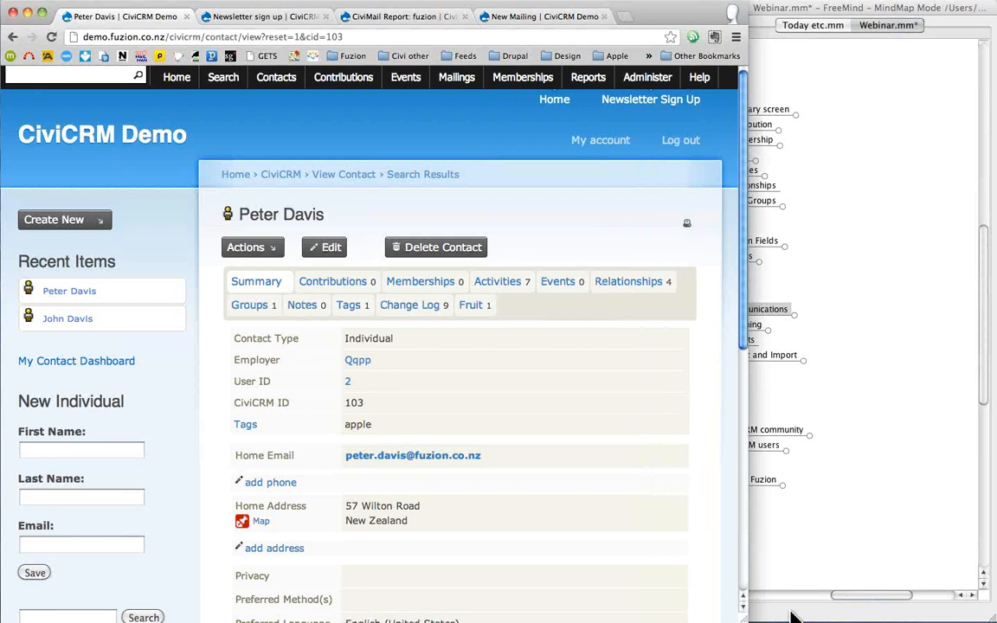
# - Bring the Webinar.mm mind map in front of the browser window
pyautogui.click(792, 616)
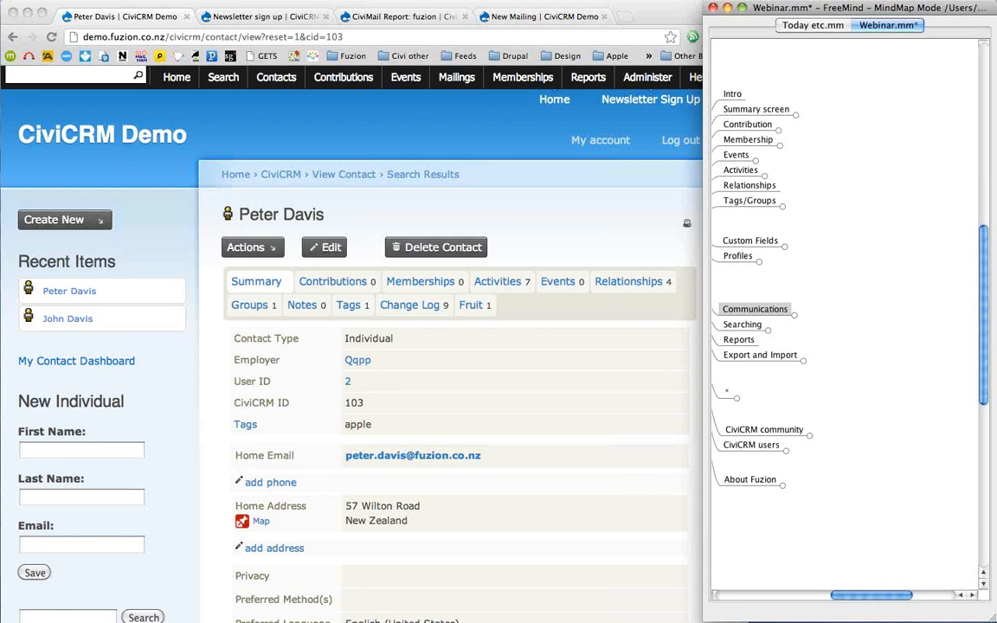
pyautogui.click(752, 117)
pyautogui.click(746, 119)
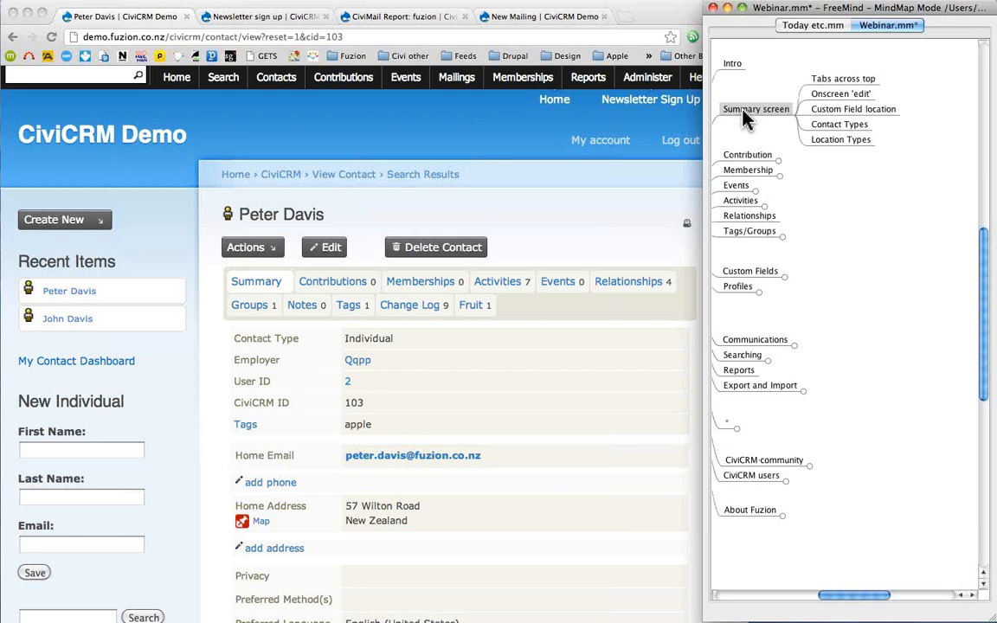
pyautogui.click(746, 118)
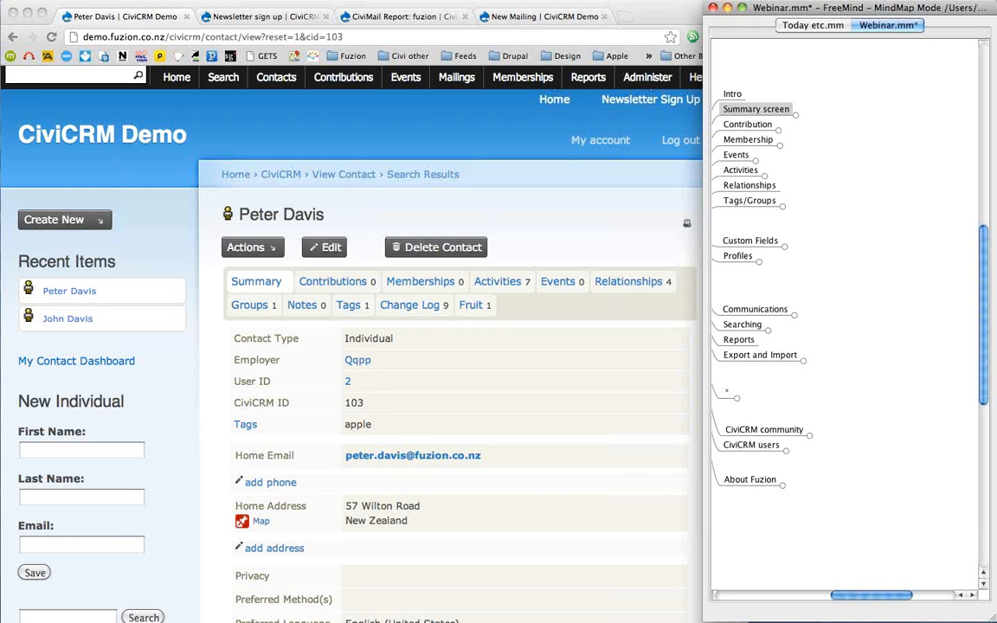
# - Switch between the CiviCRM page and the mind map, ending on the CiviCRM contact page
pyautogui.click(427, 138)
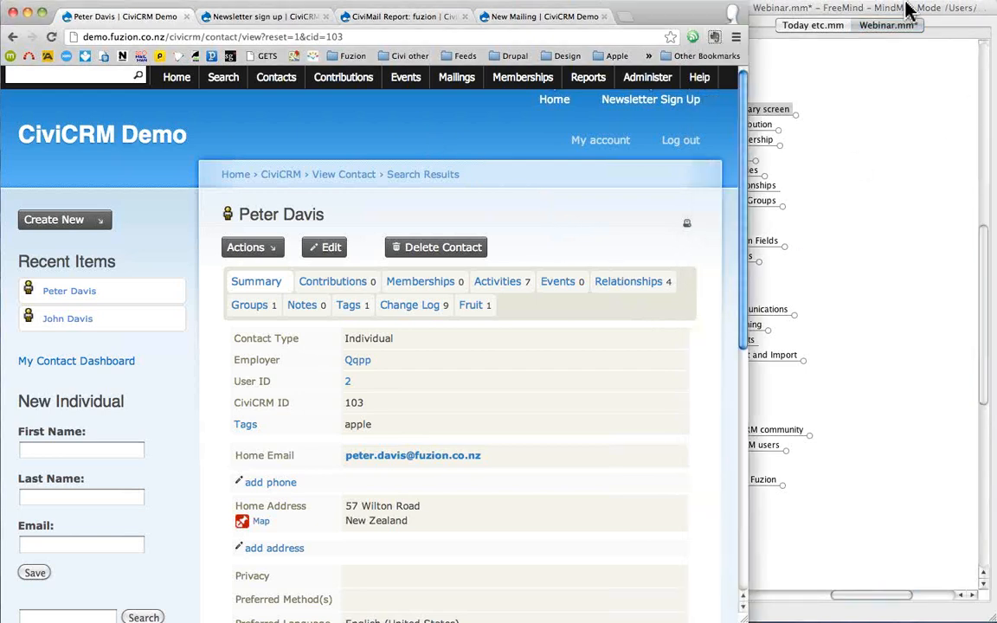
pyautogui.click(813, 9)
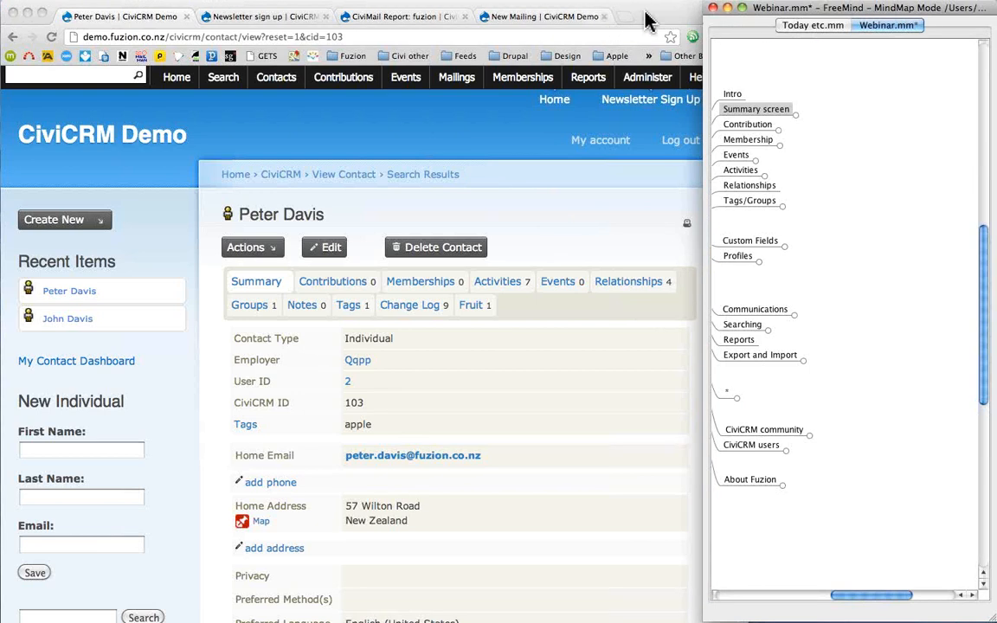
pyautogui.click(645, 19)
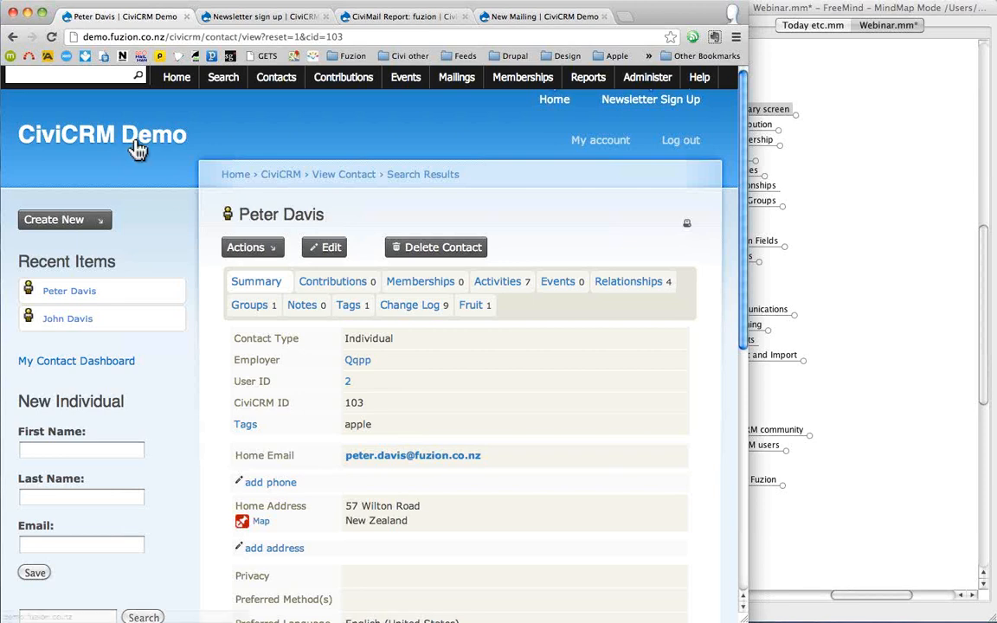
# - Quick-search the contact's surname to list the four matching contacts
pyautogui.click(86, 75)
pyautogui.write('davi')
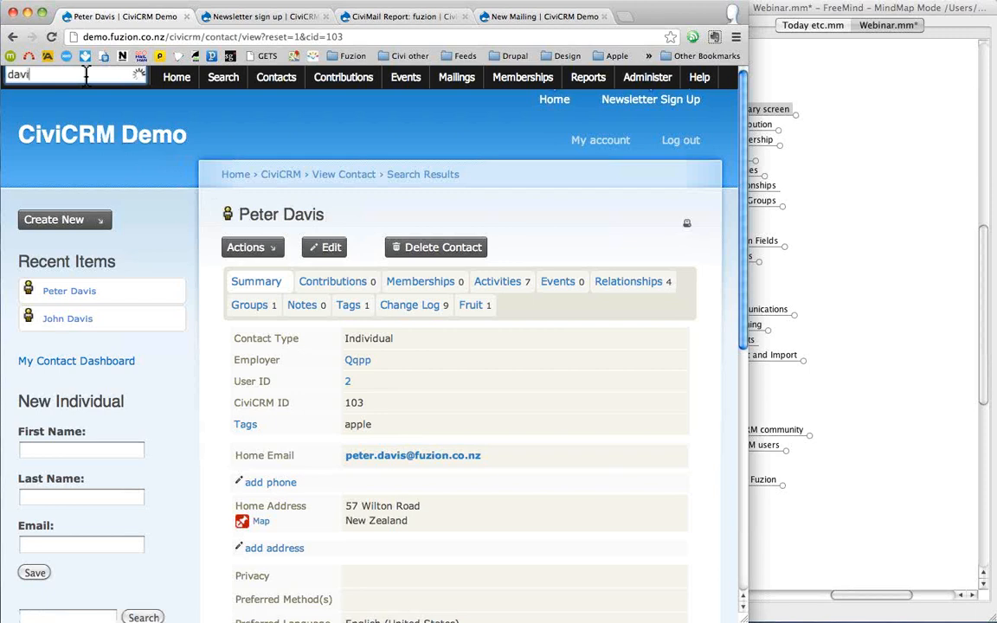
pyautogui.write('s')
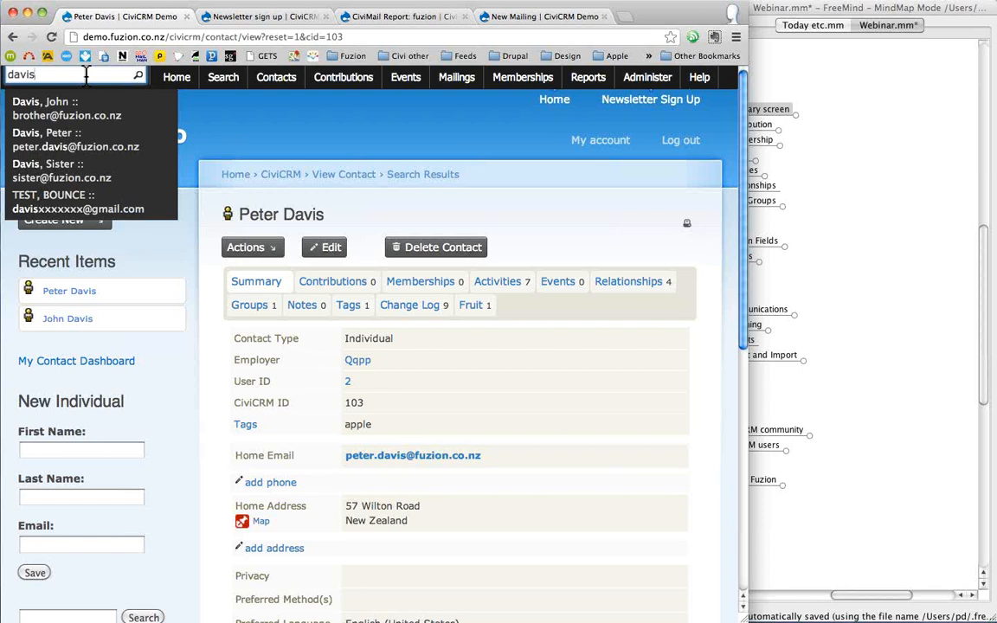
pyautogui.press('Return')
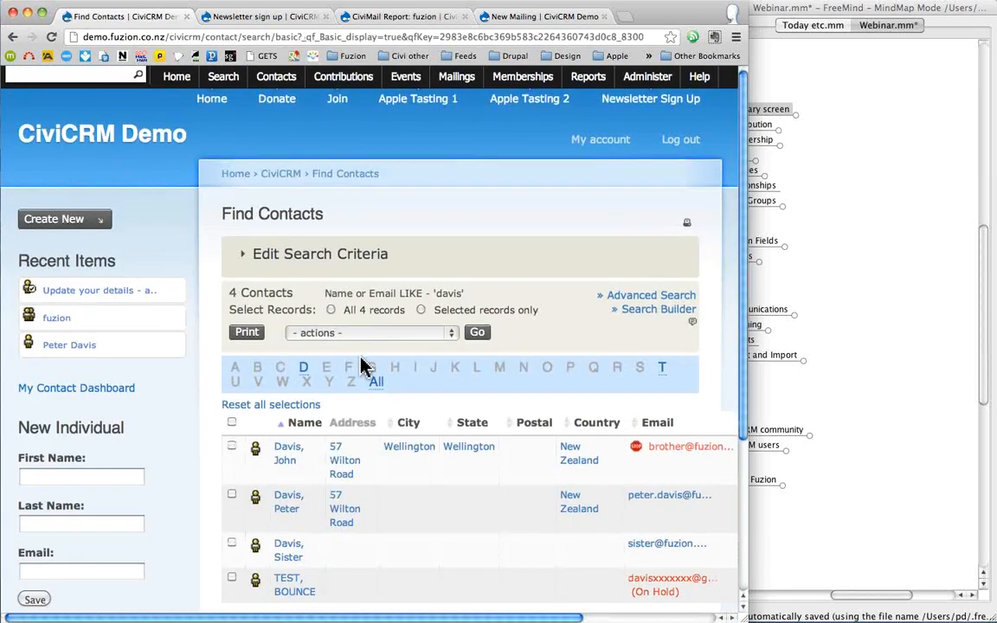
pyautogui.scroll(-3, 364, 368)
# - Open the matching contact's record (ID 103) and review, then close, its Actions menu
pyautogui.click(285, 409)
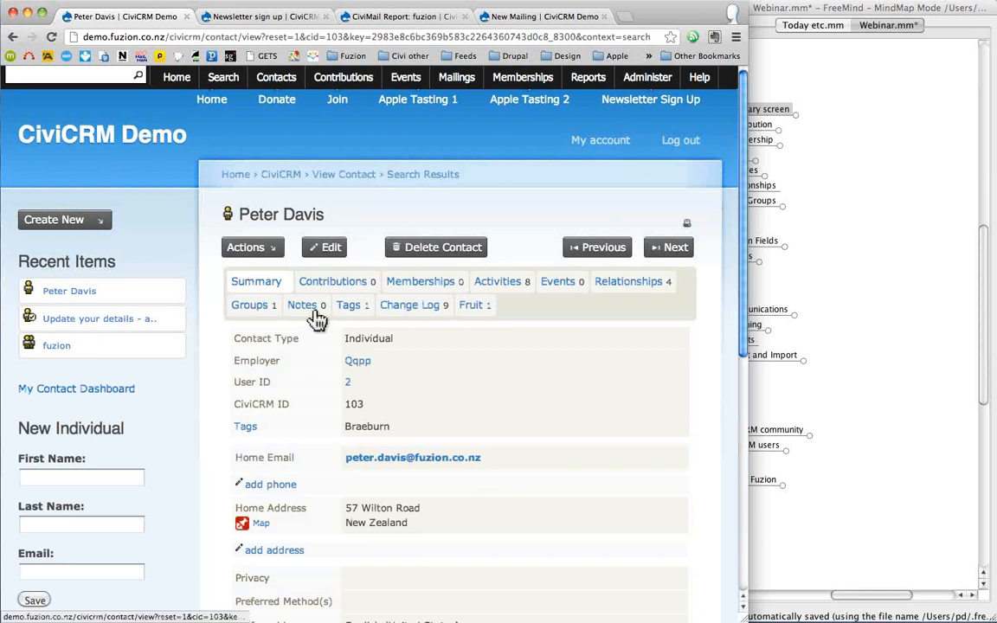
pyautogui.click(274, 256)
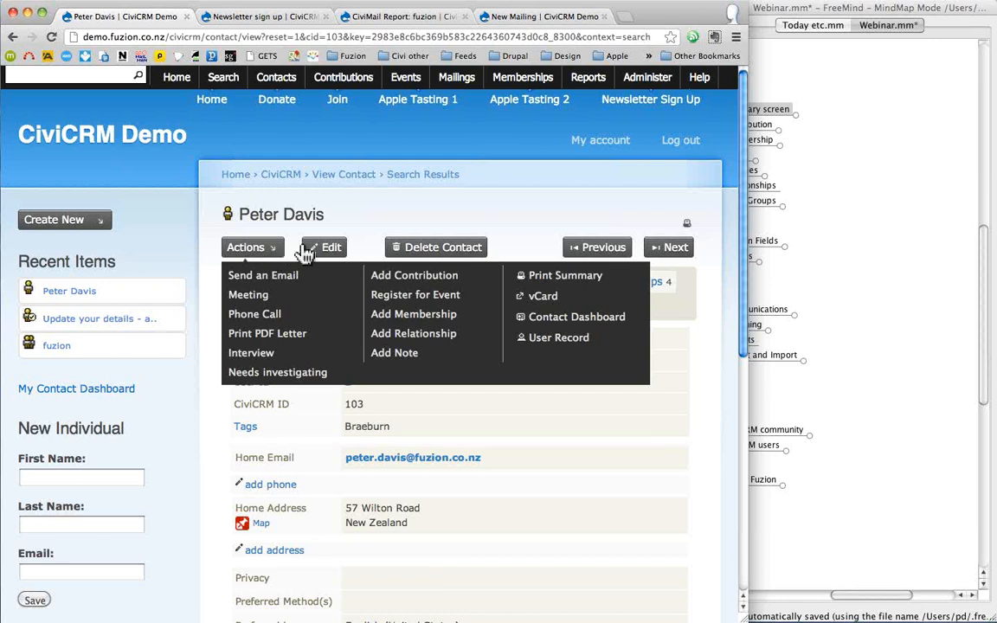
pyautogui.click(374, 214)
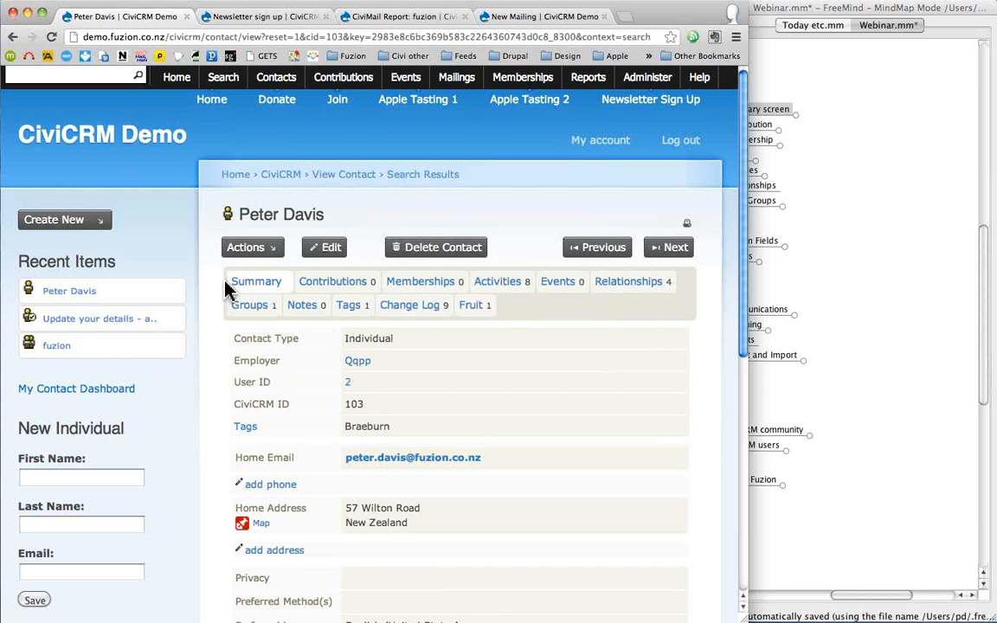
# - Screenshot the contact's tab area, then widen the browser so the summary shows two columns
pyautogui.press('super+shift+4')
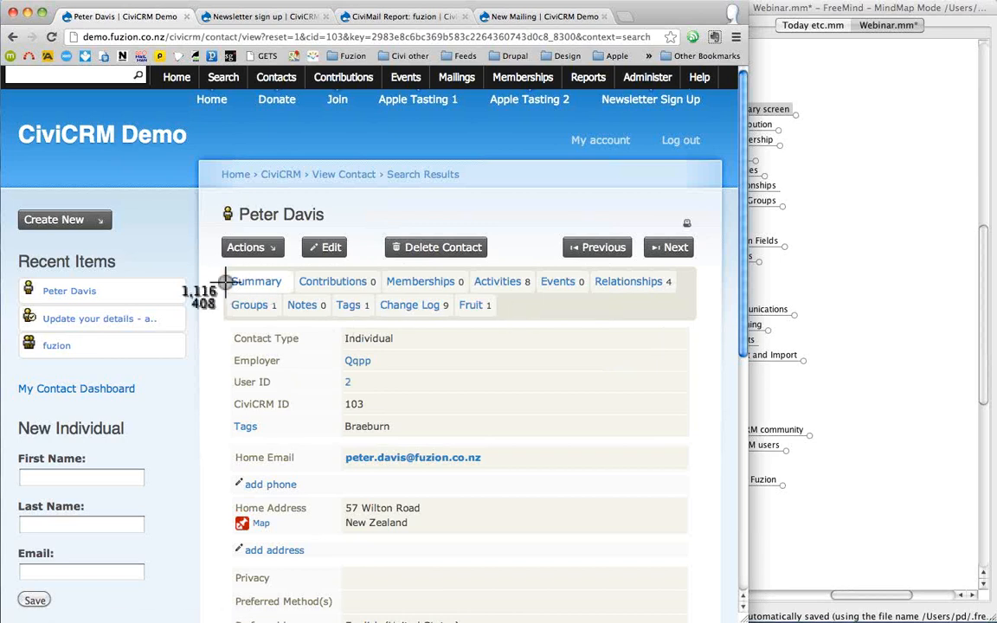
pyautogui.moveTo(223, 268); pyautogui.dragTo(708, 327)
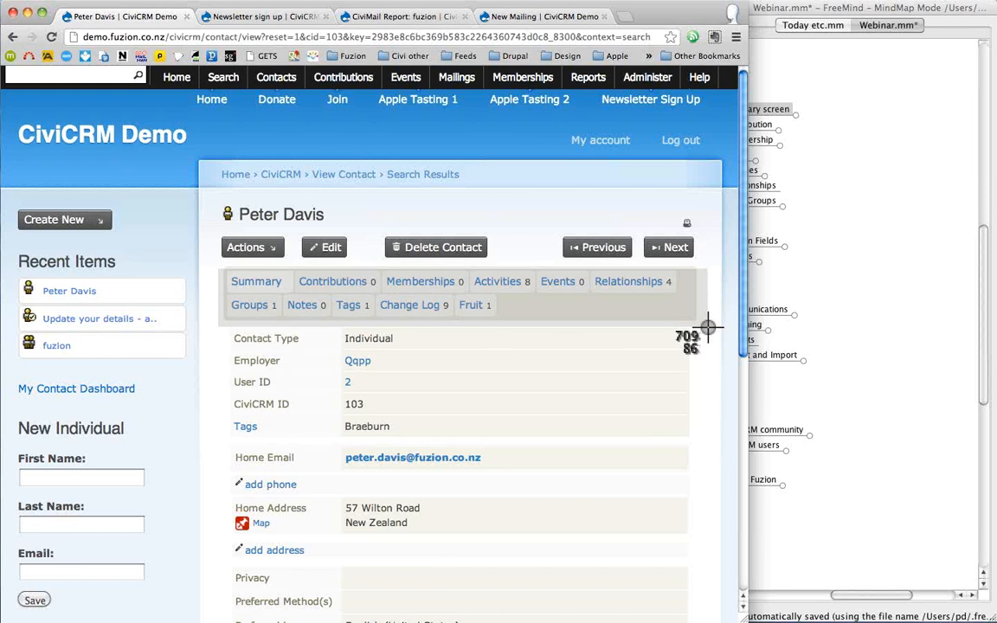
pyautogui.moveTo(708, 327); pyautogui.dragTo(708, 332)
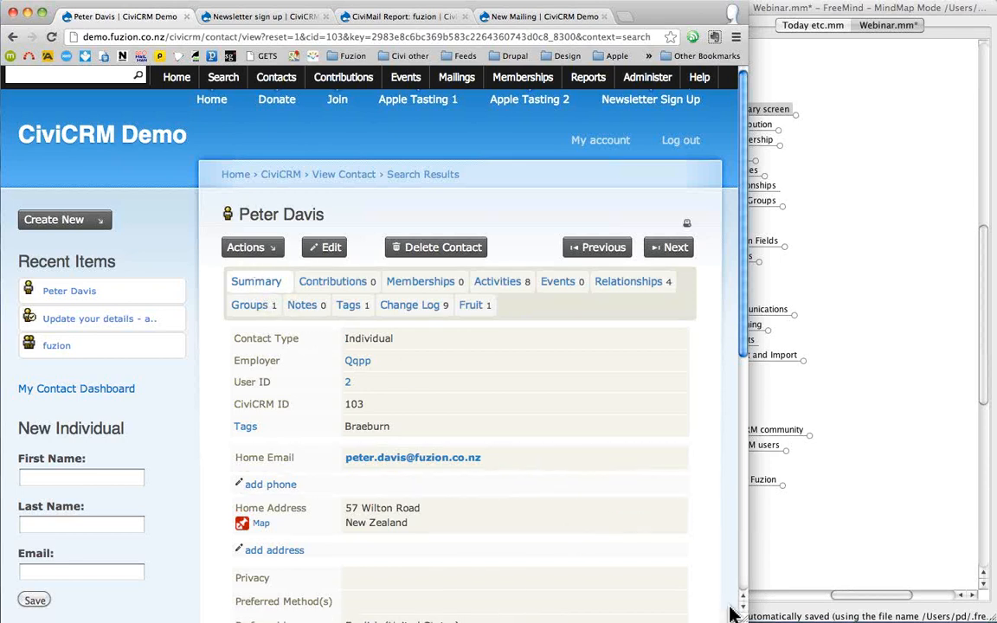
pyautogui.moveTo(747, 611); pyautogui.dragTo(865, 618)
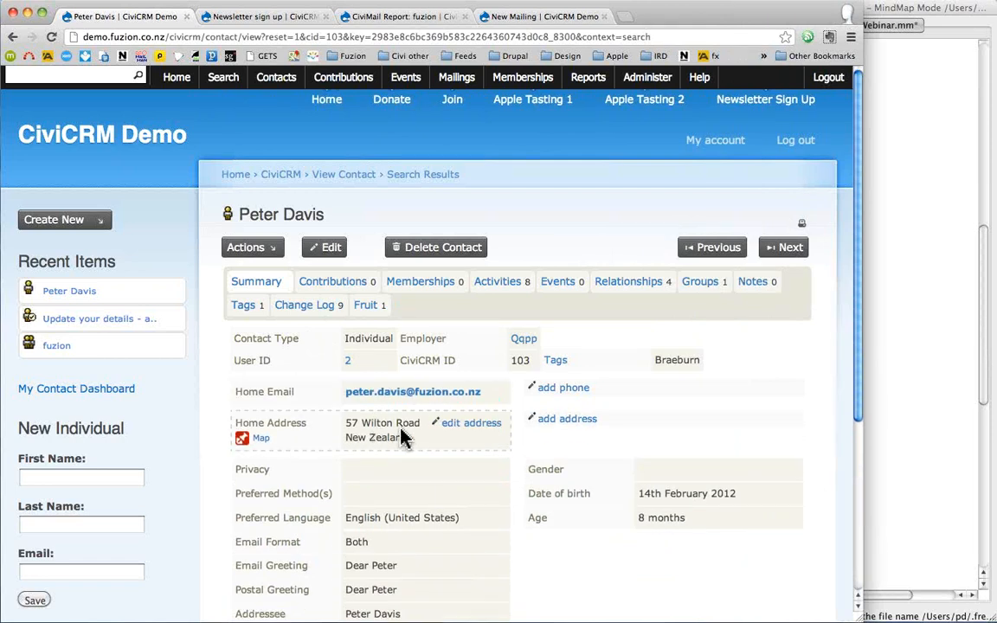
# - Add the city to the home address, save it, and open the full contact edit form
pyautogui.click(468, 424)
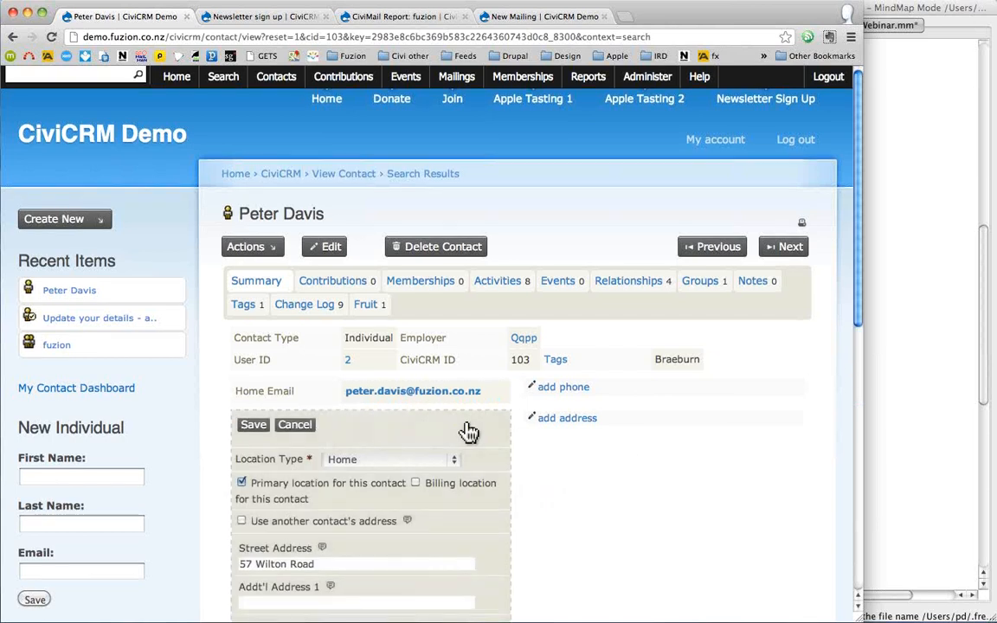
pyautogui.scroll(-3, 469, 432)
pyautogui.click(305, 505)
pyautogui.write('Welling')
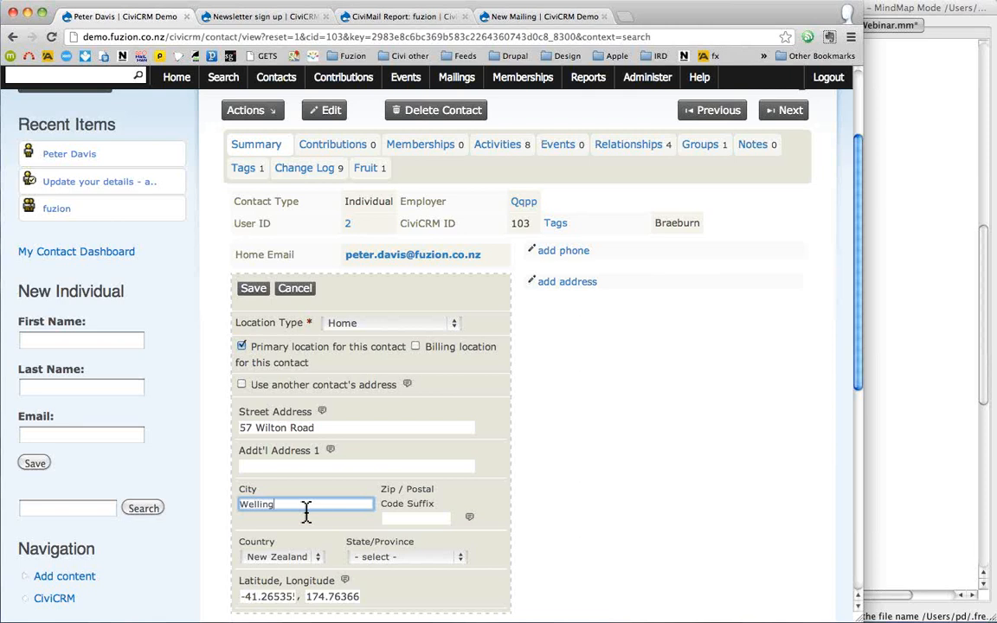
pyautogui.write('ton')
pyautogui.click(253, 290)
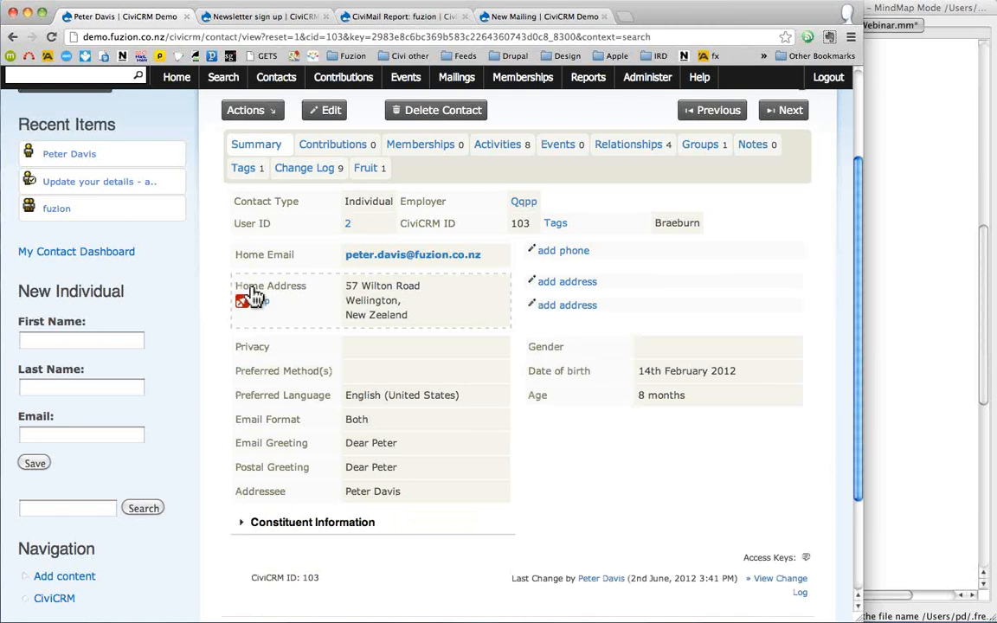
pyautogui.click(332, 115)
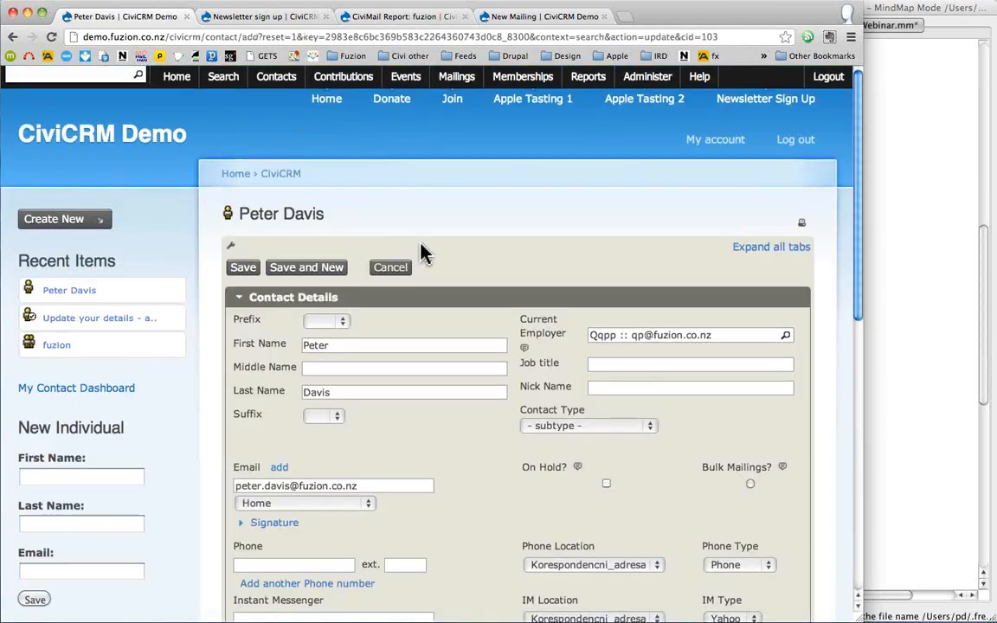
# - Replace the contact's current employer with Fuzion
pyautogui.scroll(-3, 422, 253)
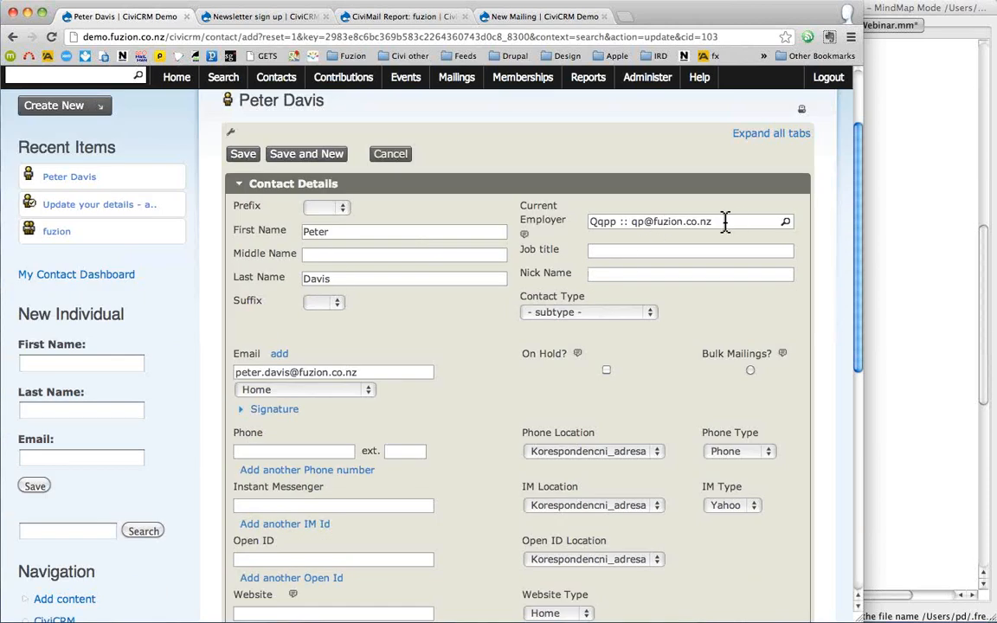
pyautogui.moveTo(727, 222); pyautogui.dragTo(591, 208)
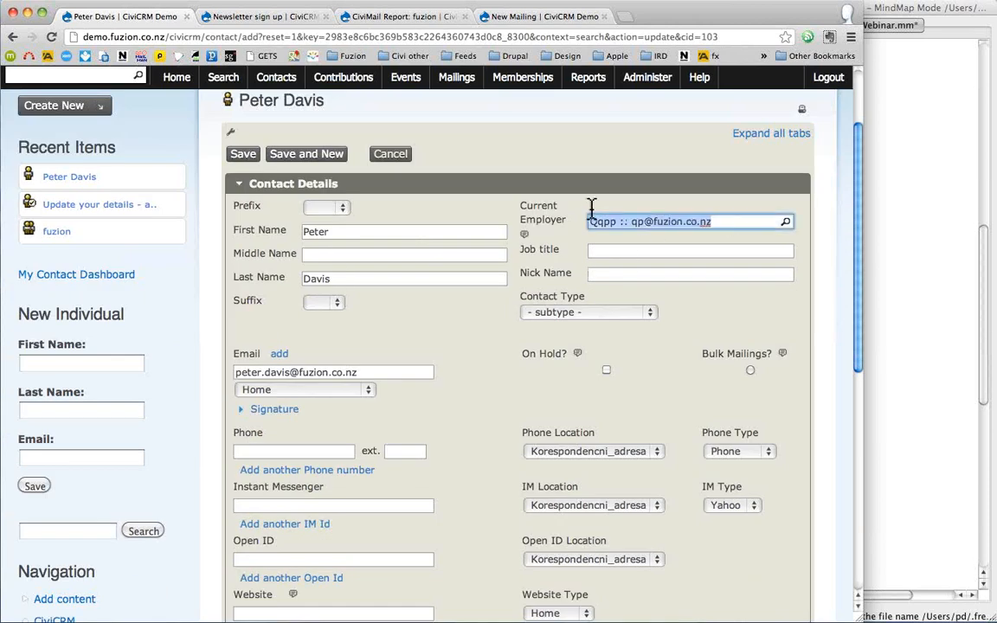
pyautogui.write('fuzion')
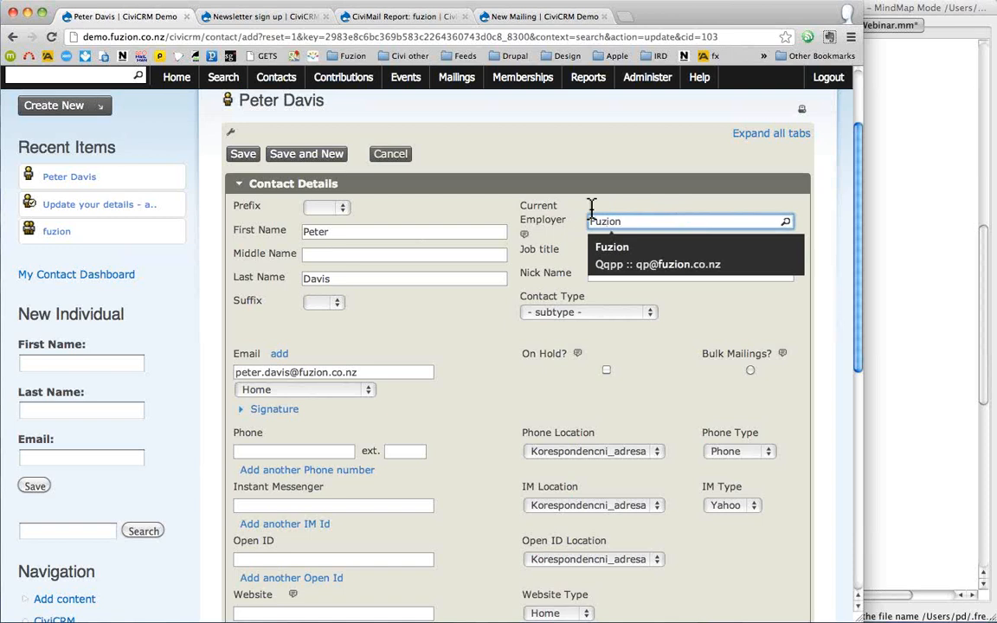
pyautogui.click(614, 248)
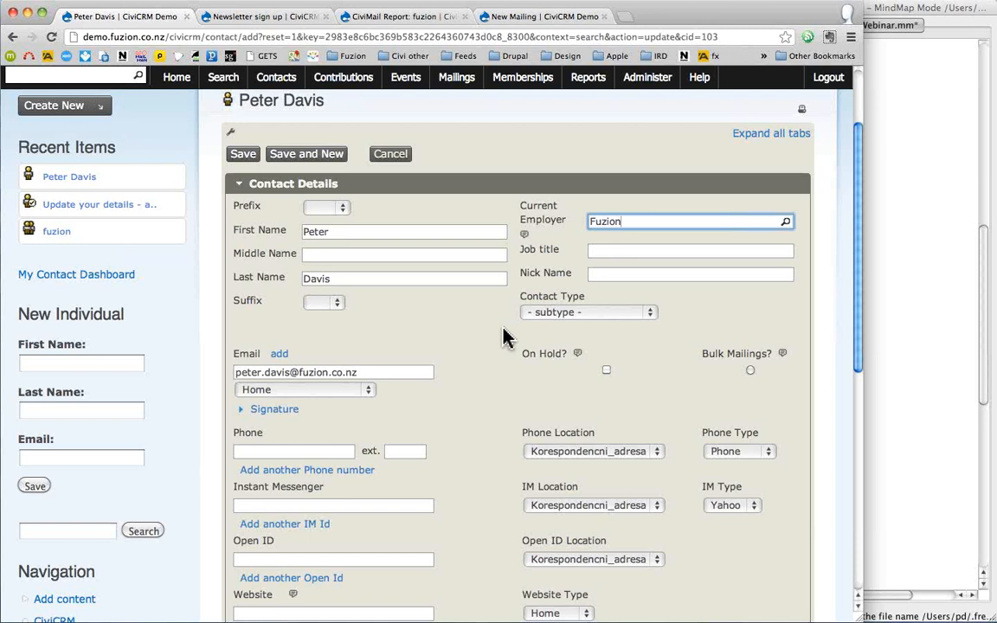
pyautogui.click(452, 343)
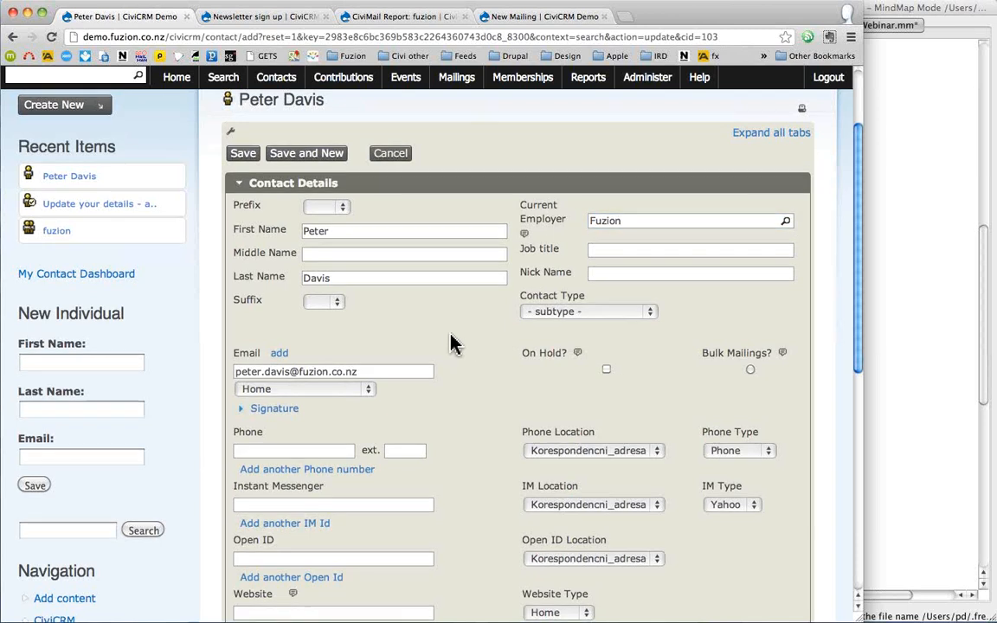
pyautogui.scroll(-2, 452, 344)
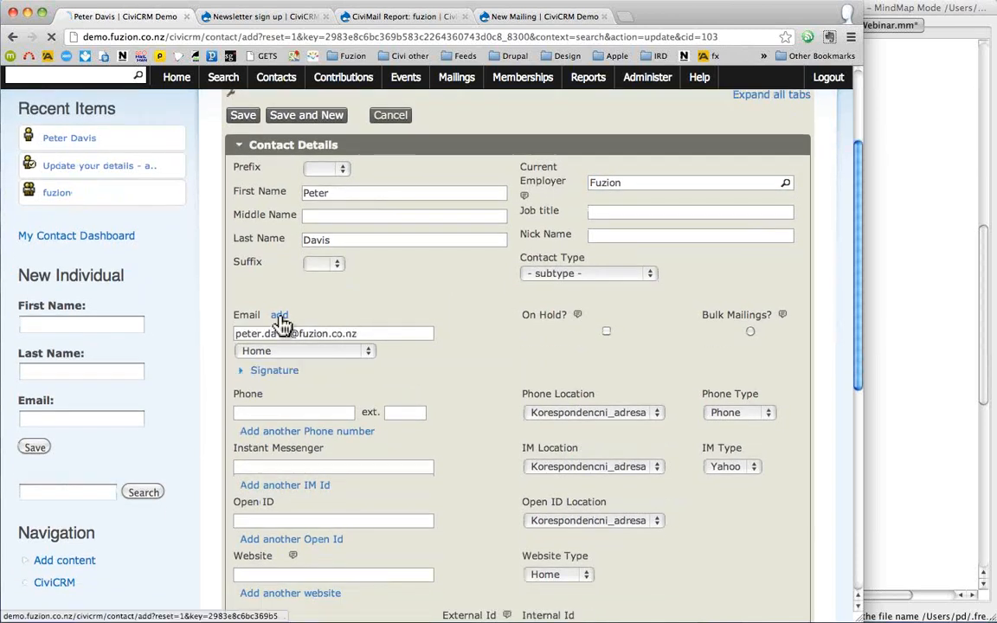
# - Add two email rows and enter a second email address with location Work
pyautogui.click(280, 317)
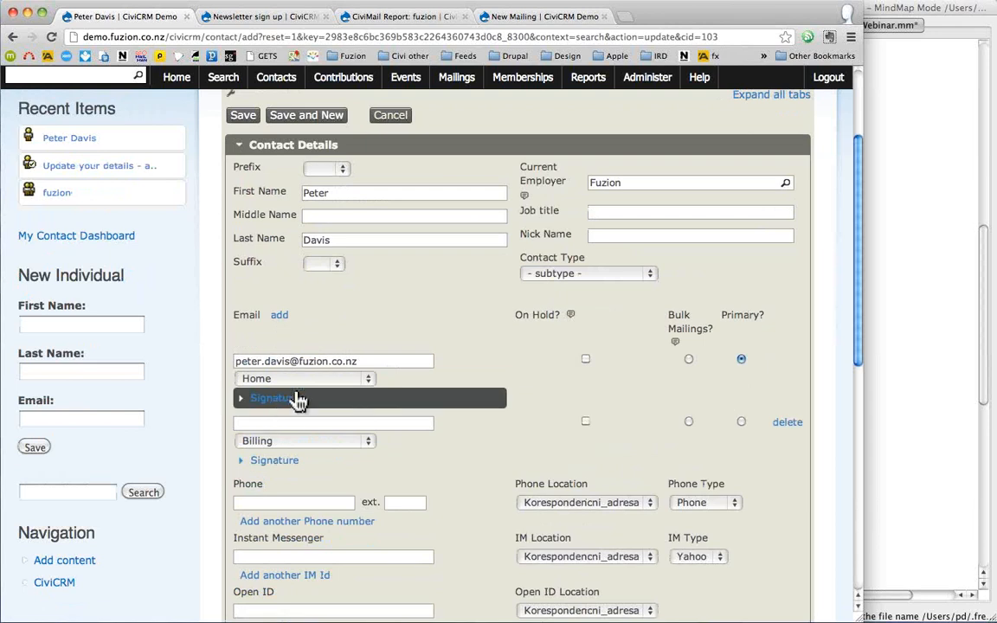
pyautogui.click(282, 318)
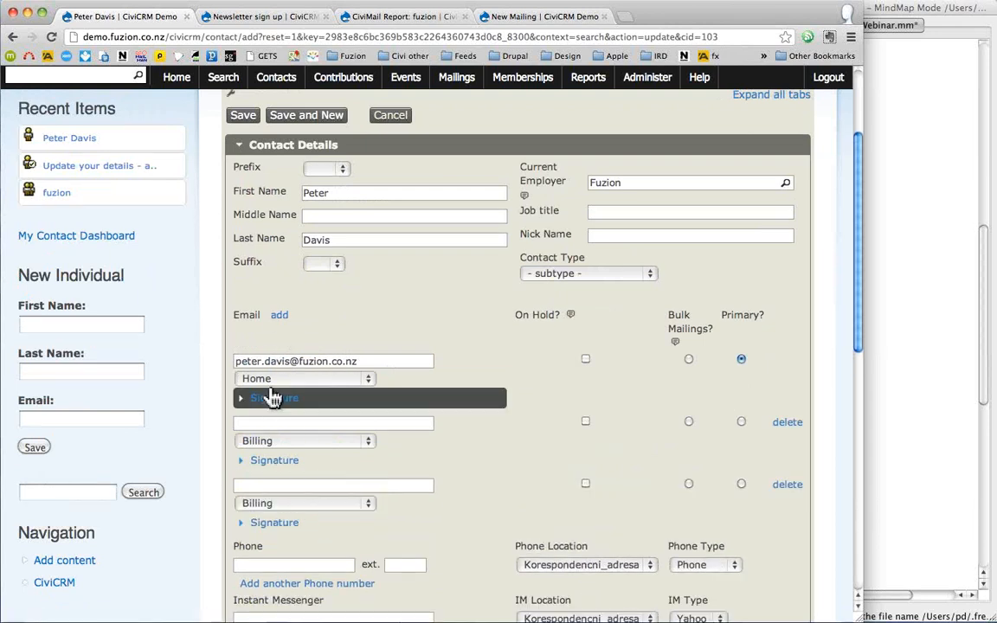
pyautogui.click(270, 422)
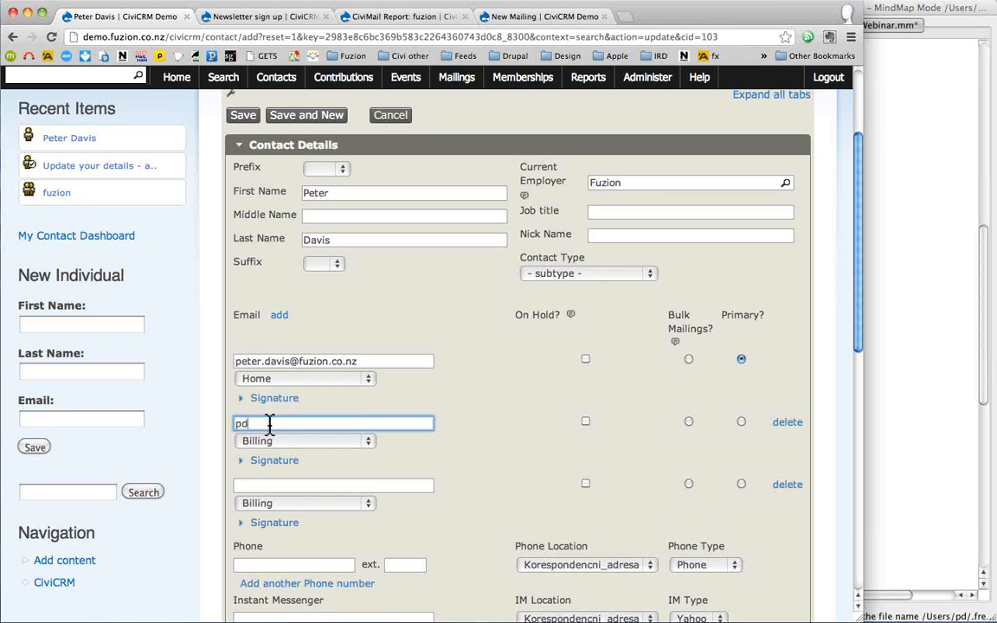
pyautogui.click(308, 442)
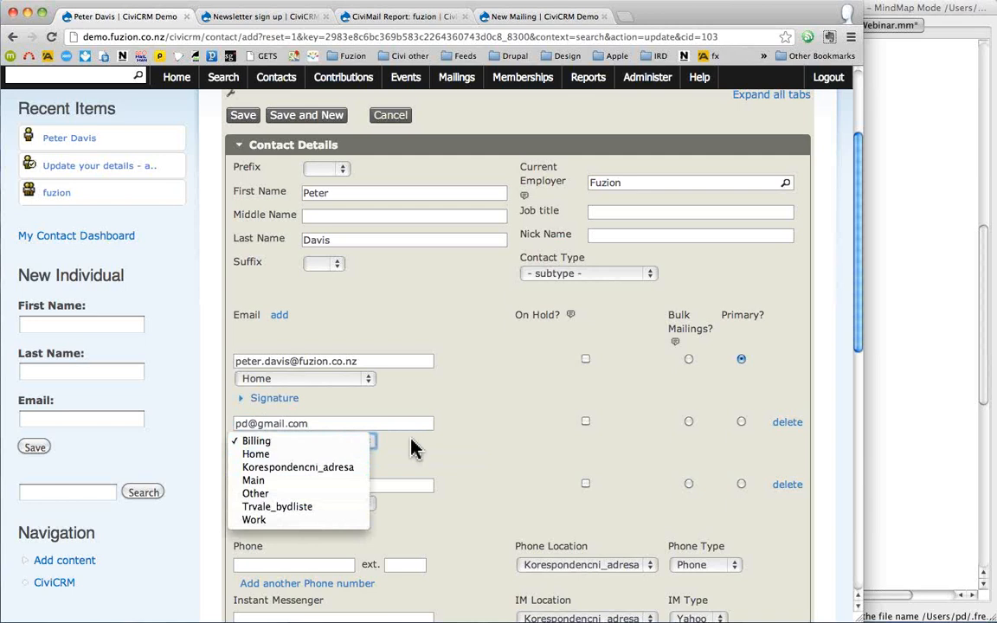
pyautogui.click(293, 520)
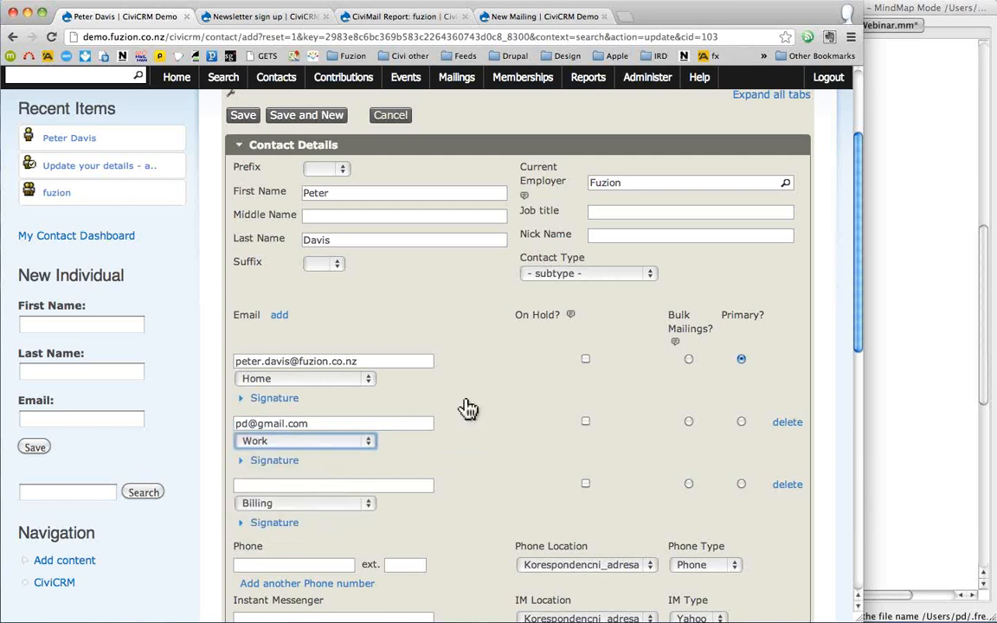
# - Begin entering the contact's phone number
pyautogui.scroll(-3, 484, 395)
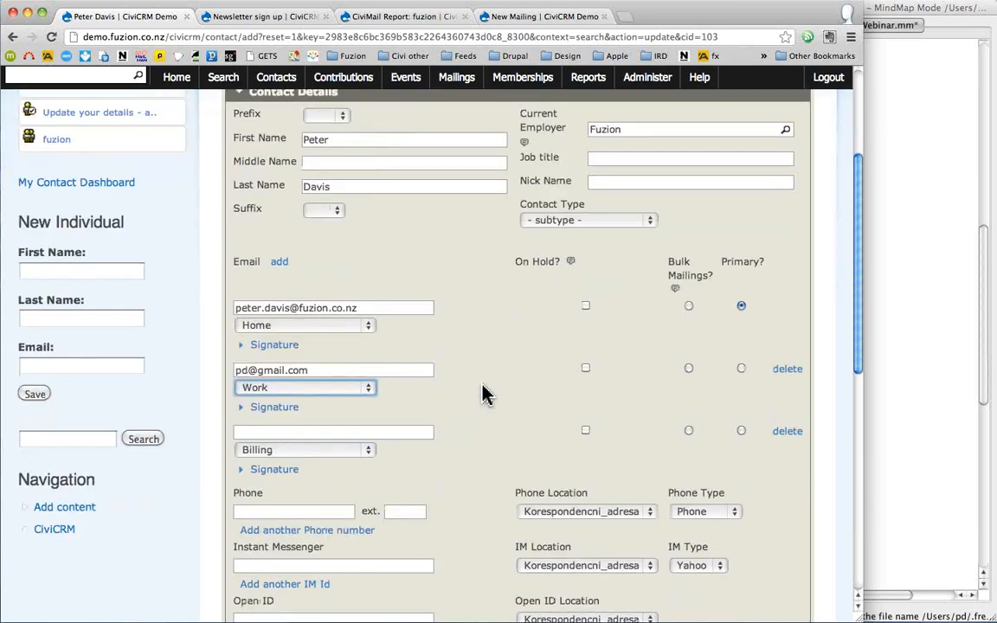
pyautogui.click(277, 412)
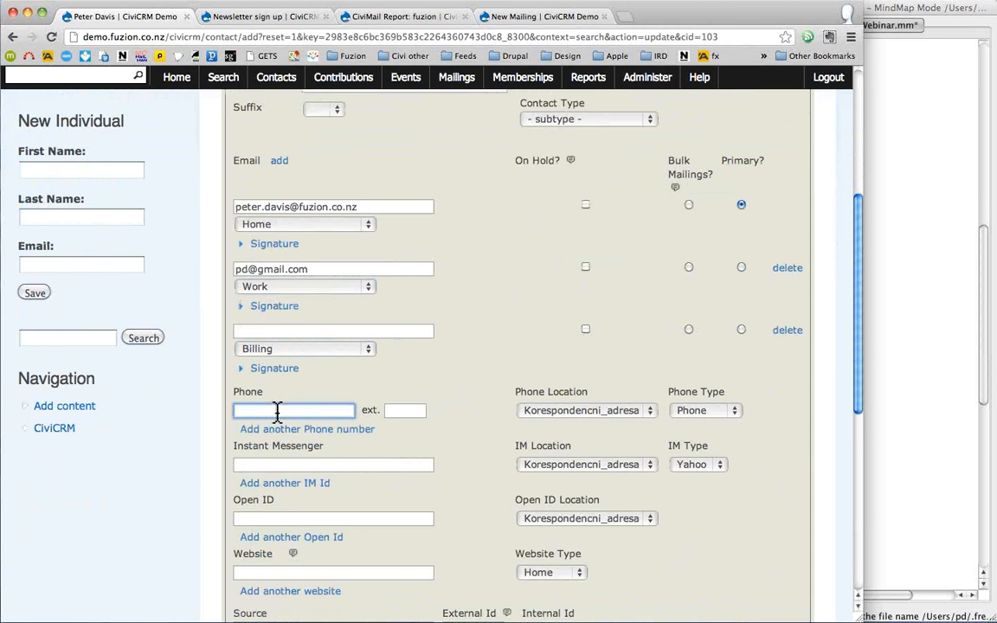
pyautogui.write('04 98765')
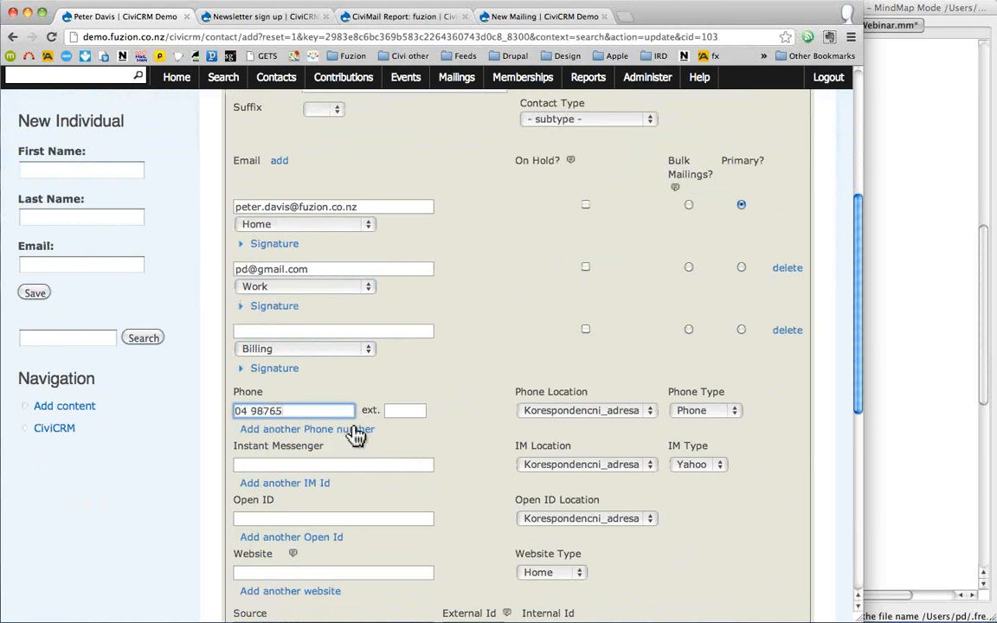
# - Set the first phone's location to Home and add a second Work phone of type Mobile
pyautogui.click(649, 415)
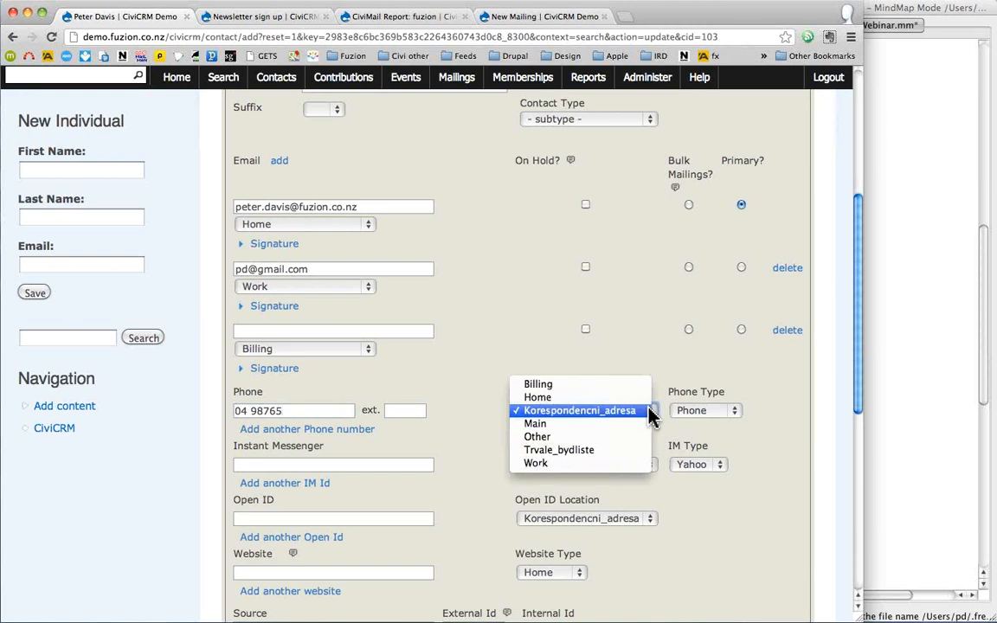
pyautogui.click(572, 398)
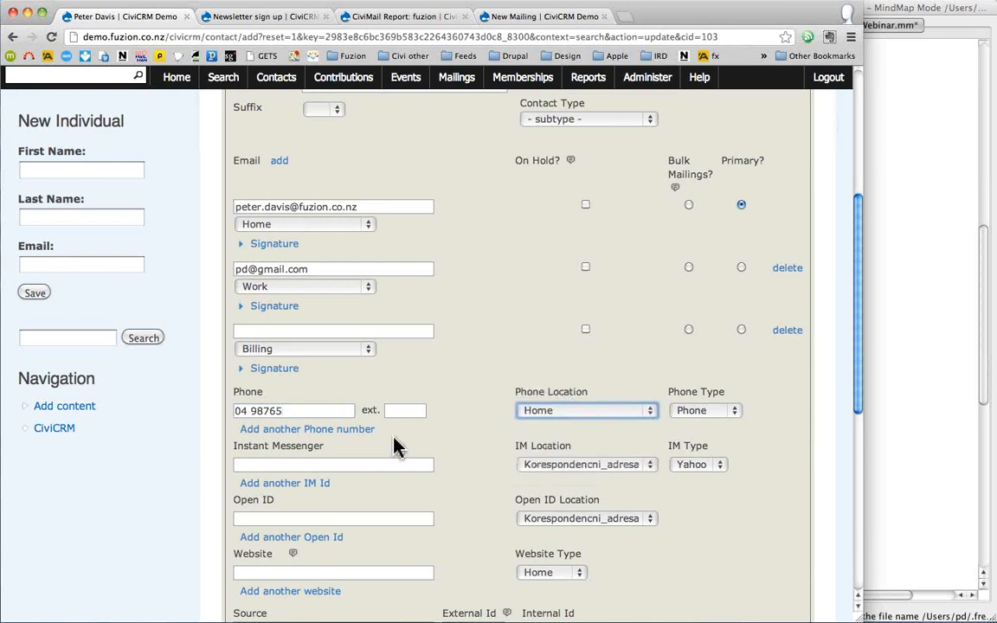
pyautogui.click(285, 439)
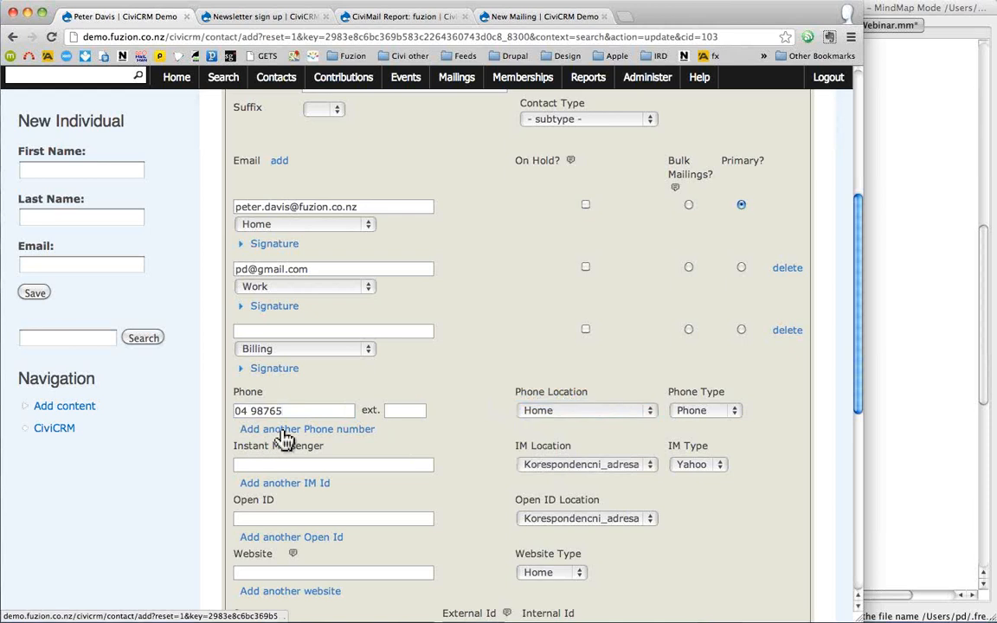
pyautogui.click(296, 431)
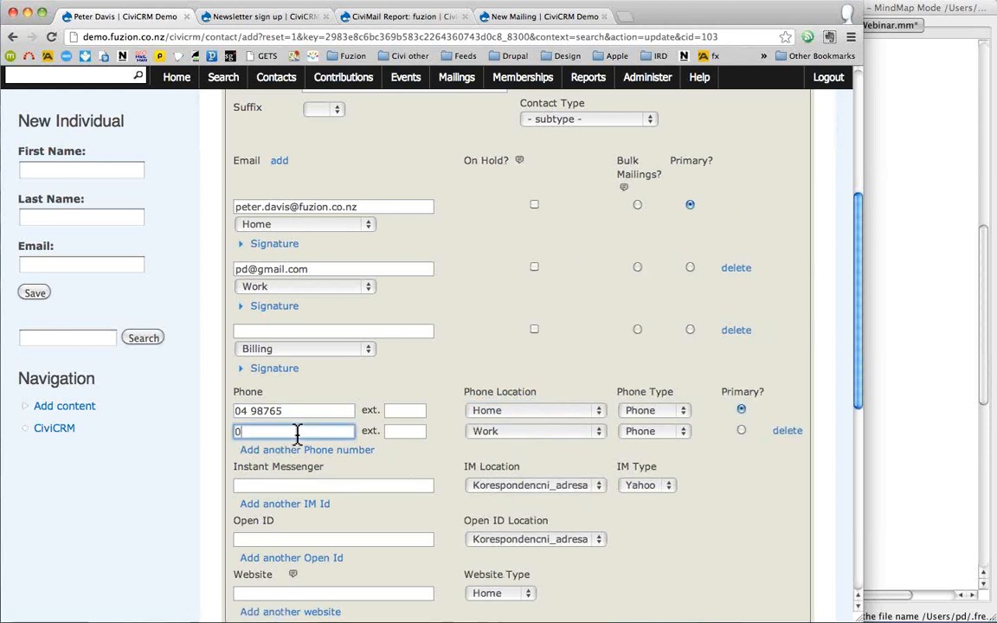
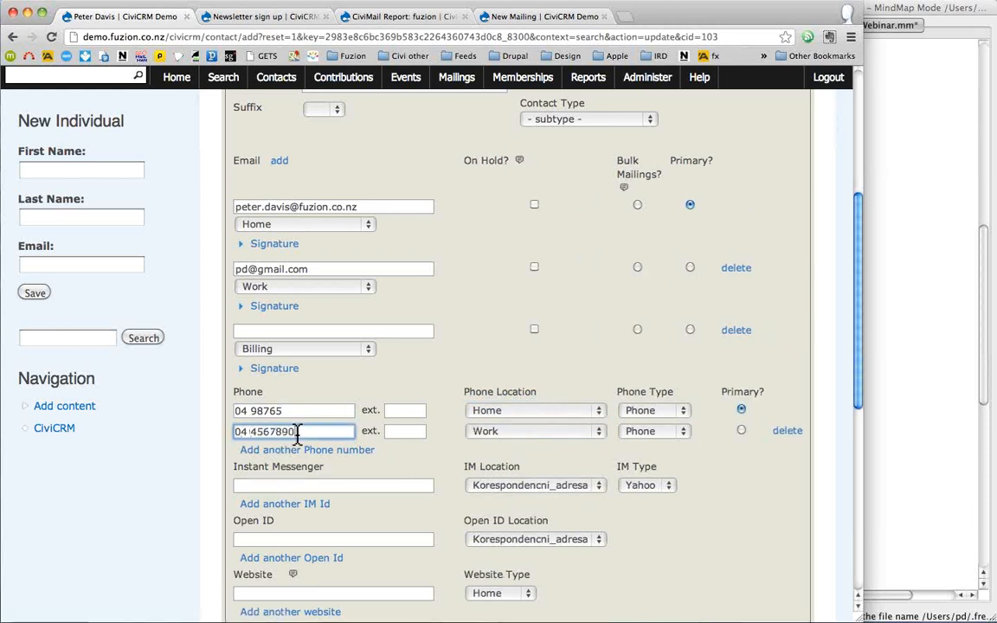
pyautogui.click(529, 433)
pyautogui.click(705, 449)
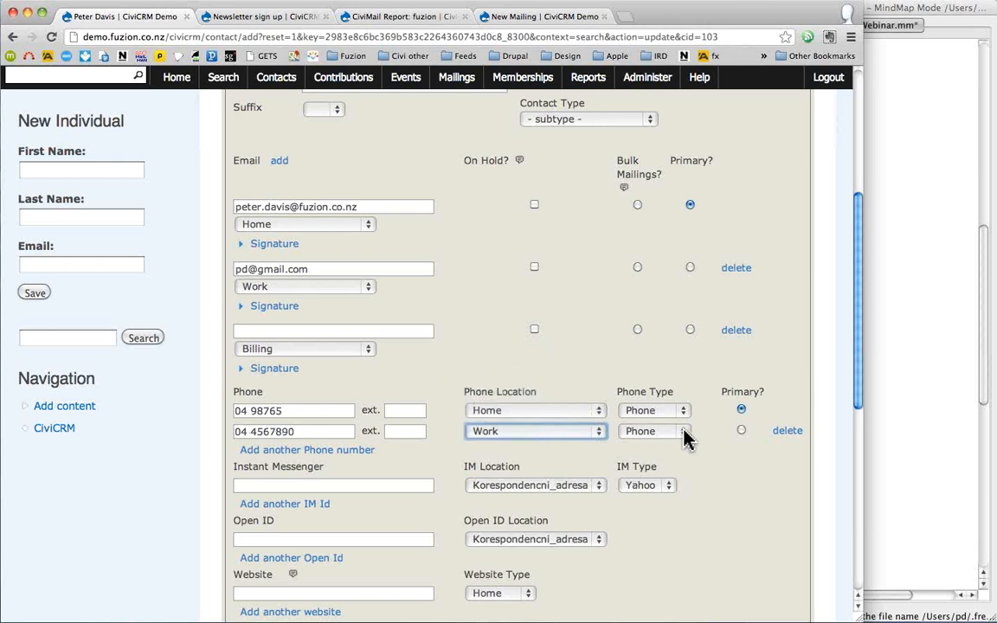
pyautogui.click(685, 435)
pyautogui.click(675, 445)
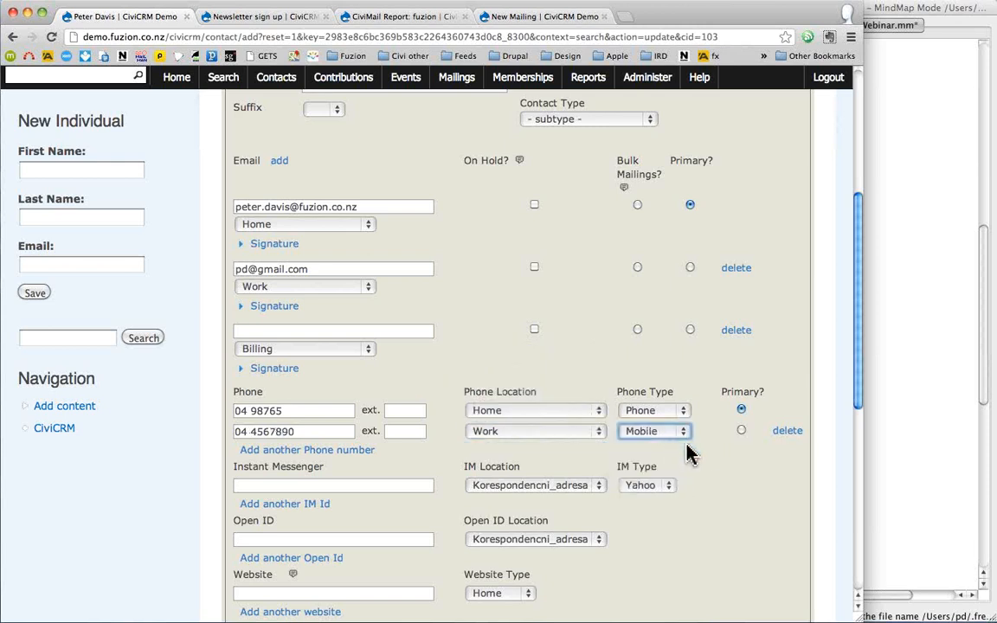
# - Expand the Address section and keep Home as the address location type
pyautogui.scroll(-5, 729, 467)
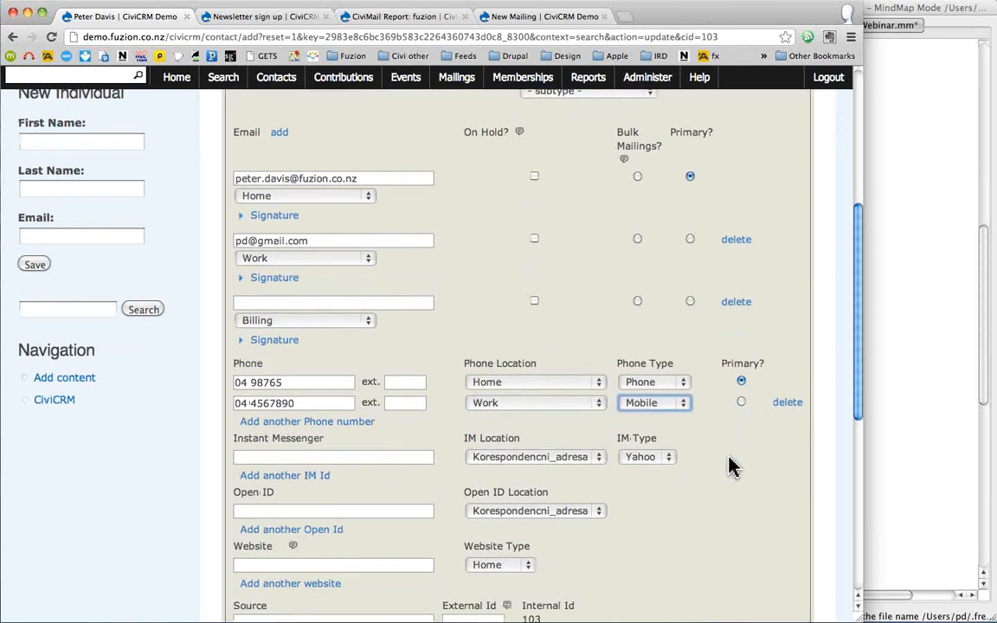
pyautogui.scroll(-10, 729, 467)
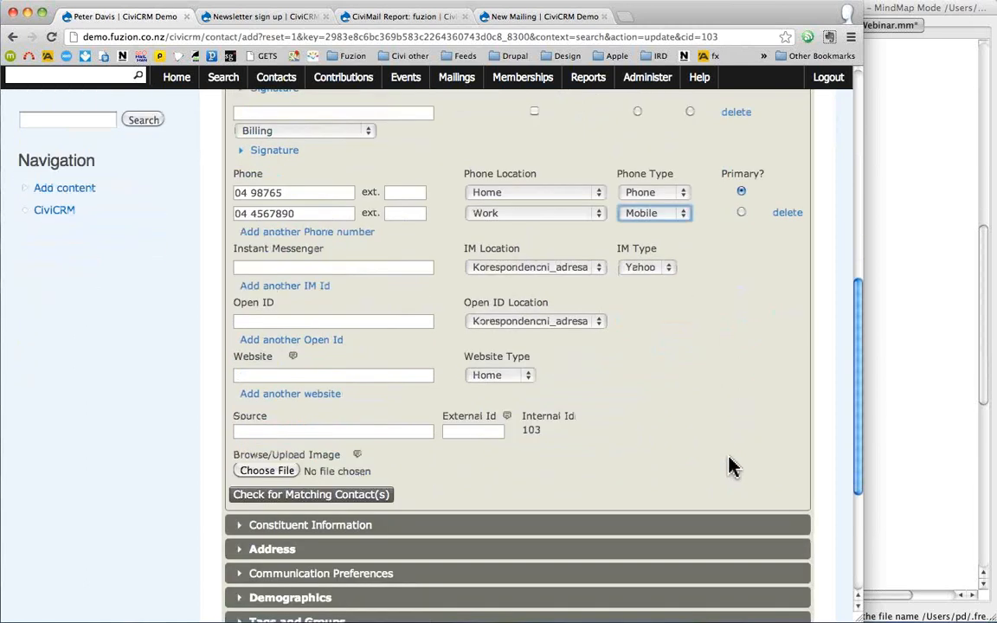
pyautogui.scroll(-1, 729, 468)
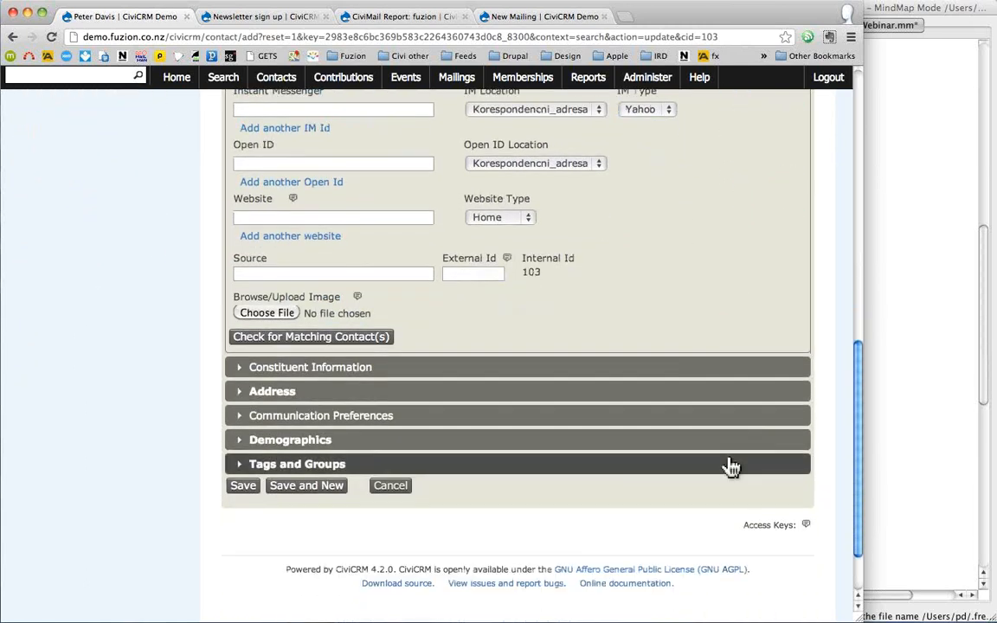
pyautogui.click(265, 394)
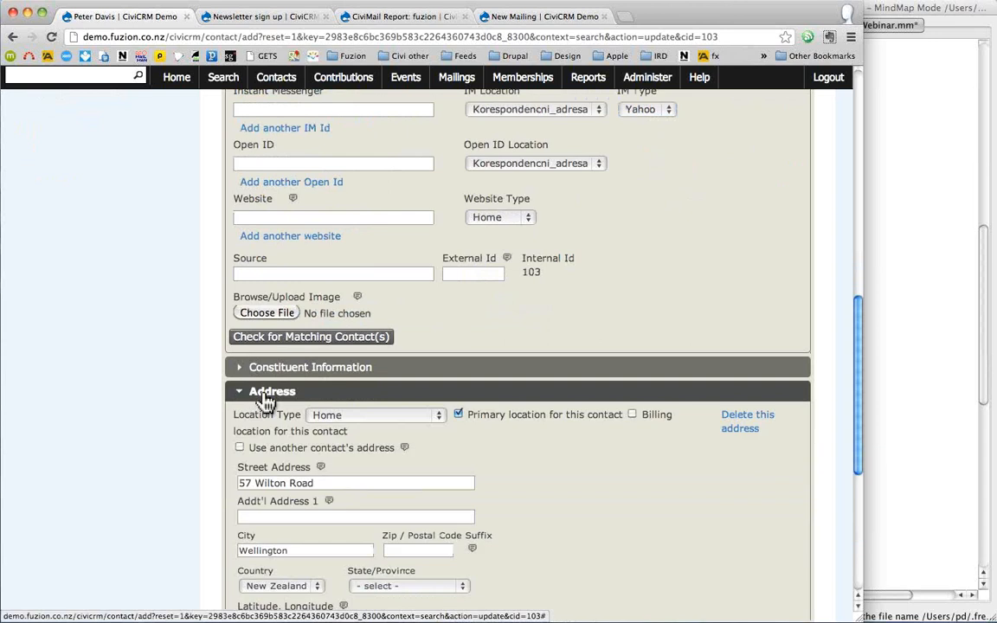
pyautogui.scroll(-5, 161, 438)
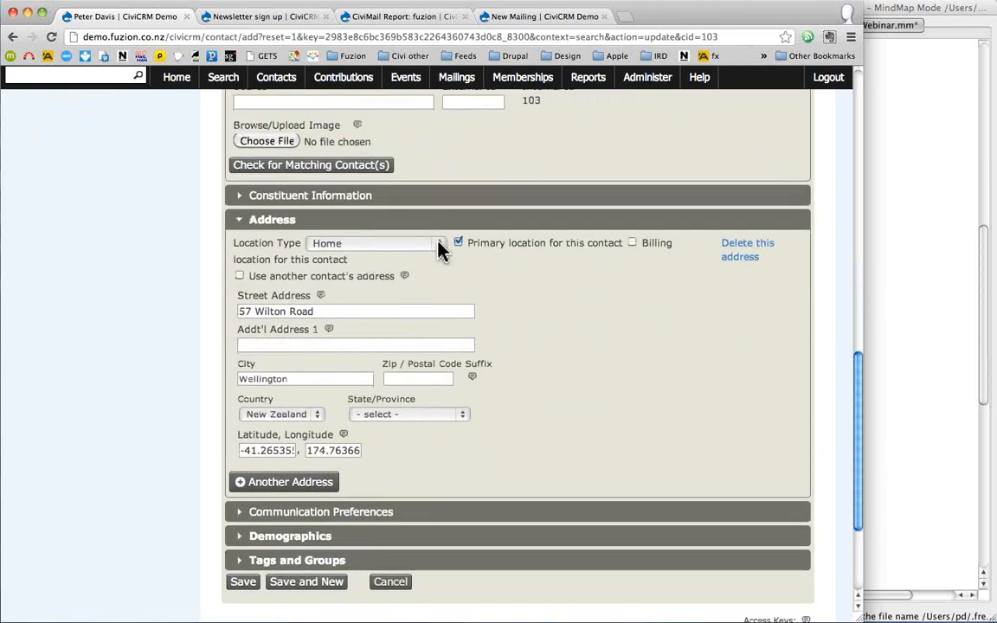
pyautogui.click(439, 246)
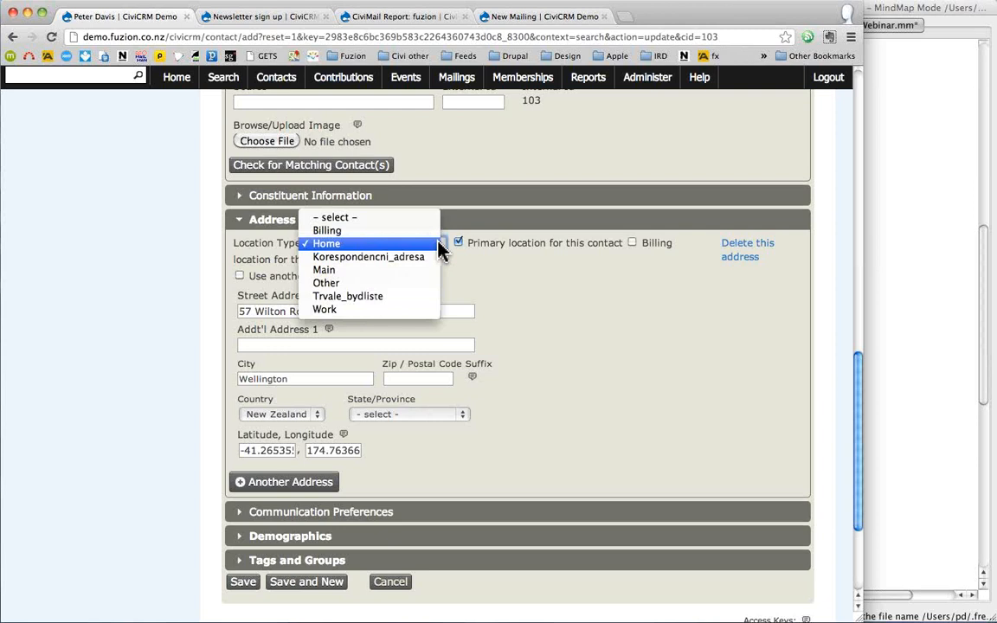
pyautogui.click(437, 246)
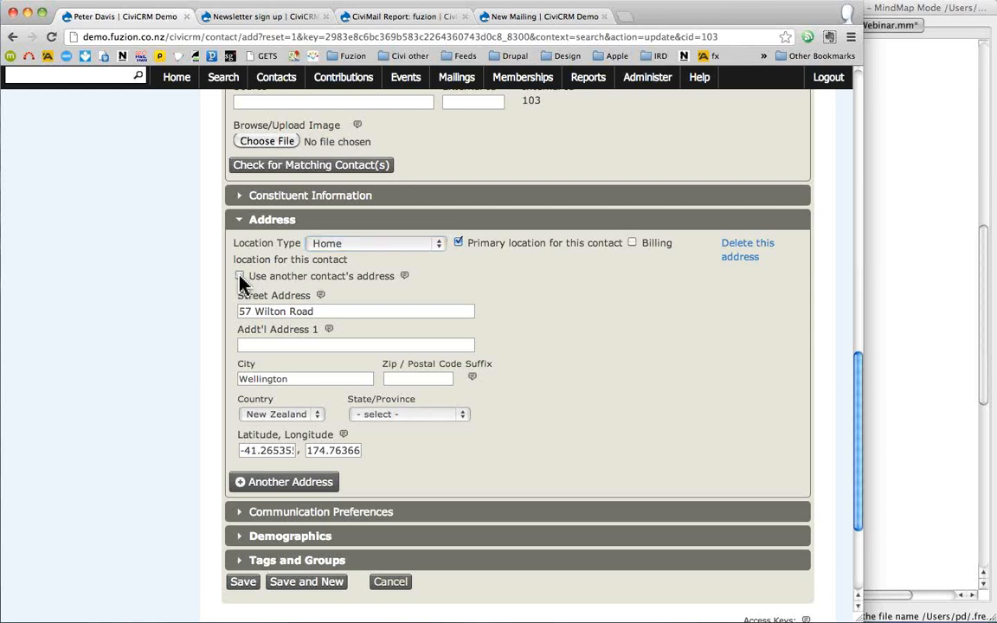
# - Share the Fuzion organisation's address as the contact's Home address and save the contact
pyautogui.click(240, 277)
pyautogui.click(392, 295)
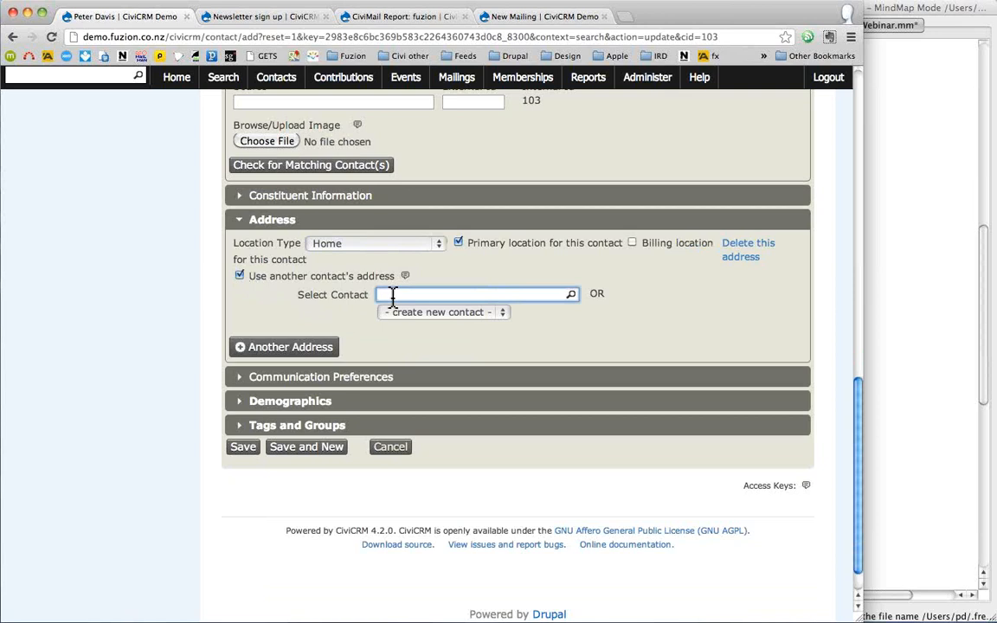
pyautogui.write('Fuzion')
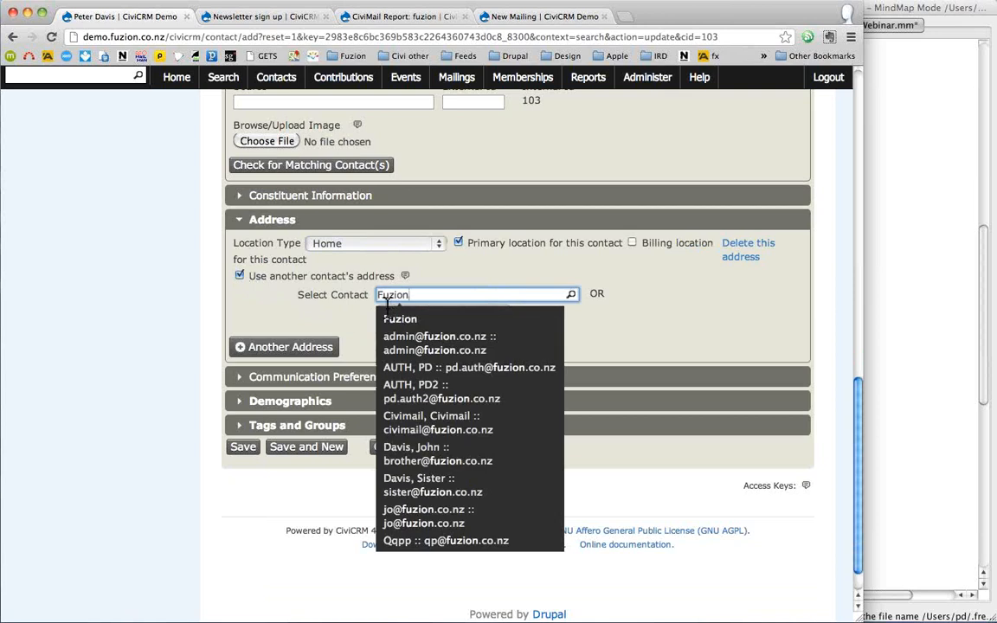
pyautogui.click(401, 320)
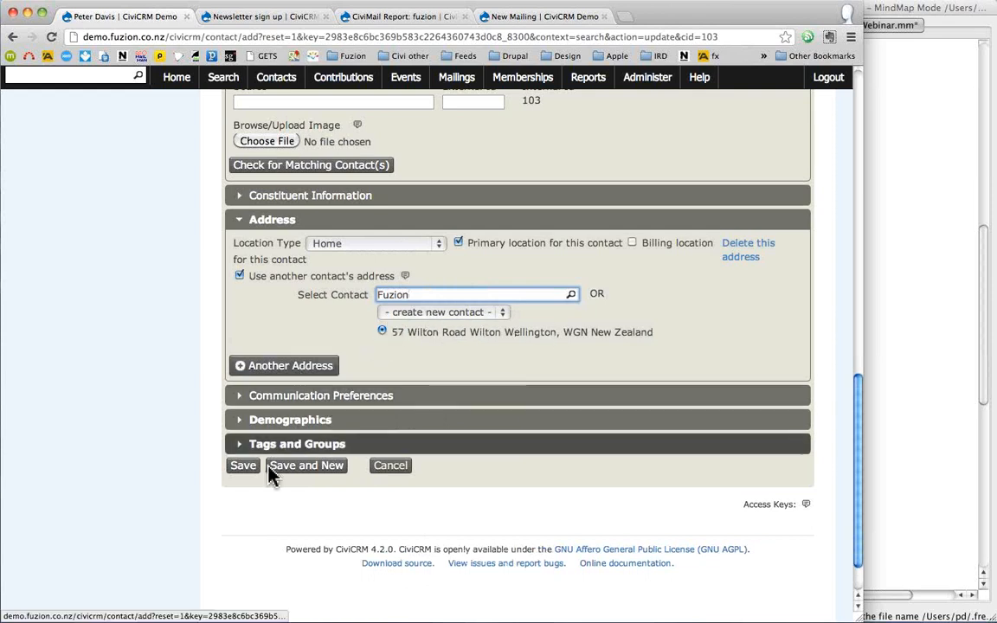
pyautogui.click(243, 467)
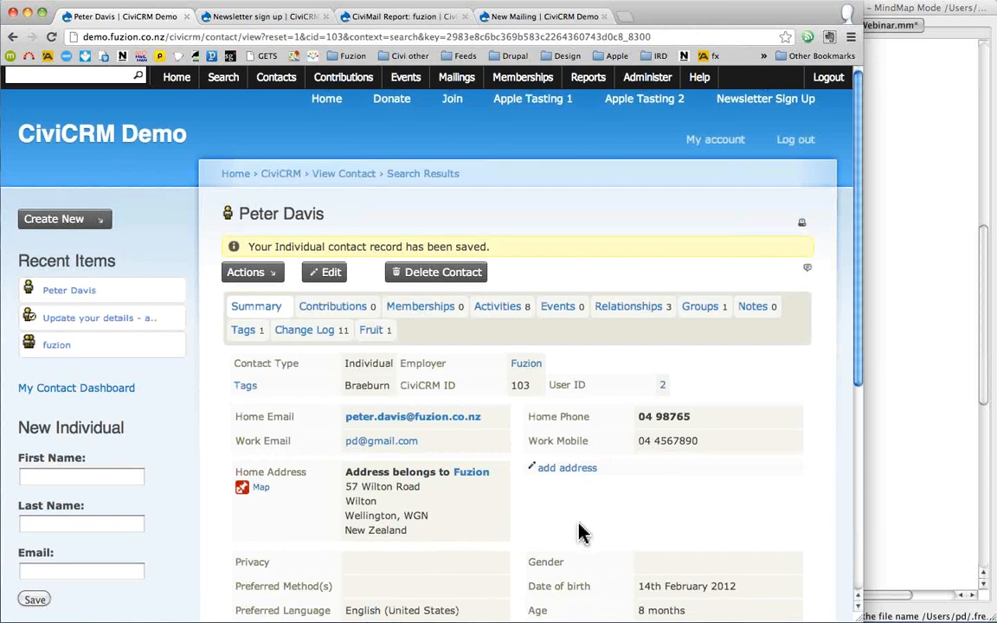
pyautogui.scroll(-5, 580, 532)
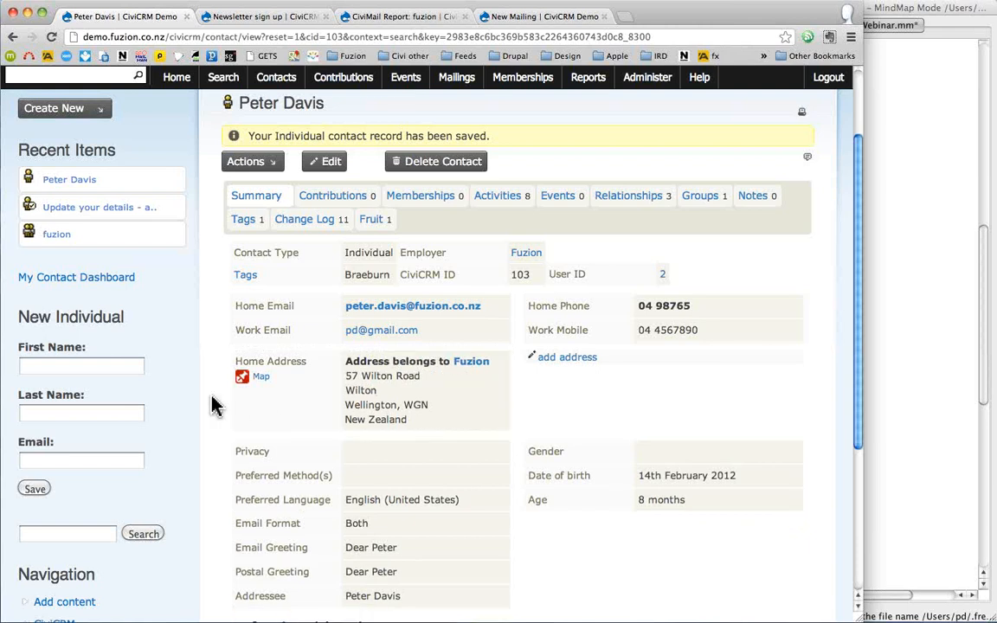
pyautogui.scroll(-3, 213, 405)
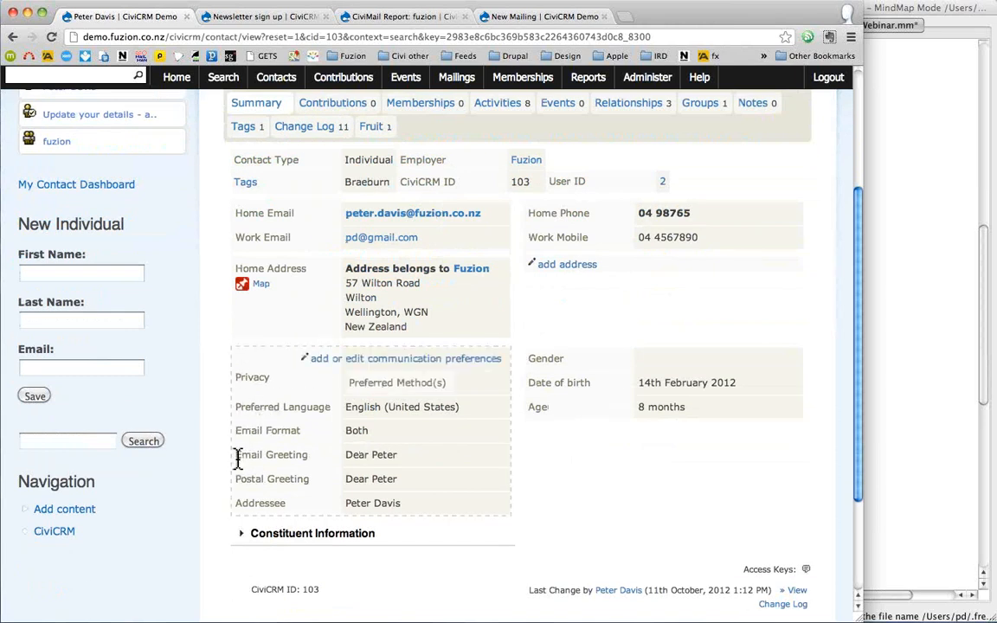
pyautogui.tripleClick(251, 460)
pyautogui.moveTo(310, 470); pyautogui.dragTo(411, 503)
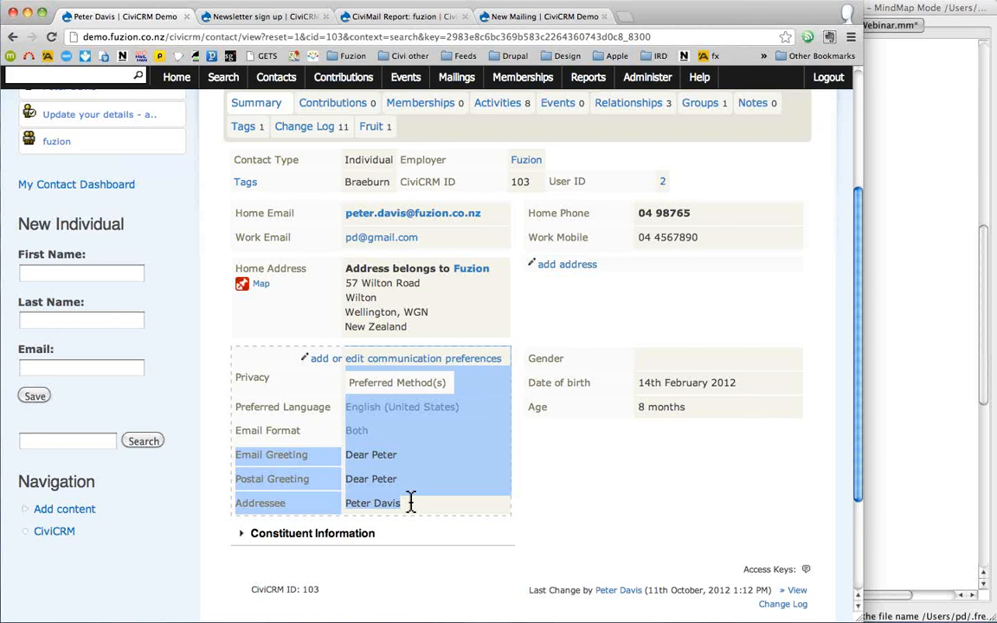
# - Set the contact's gender to Male in the demographics and save, keeping the birth date
pyautogui.click(558, 495)
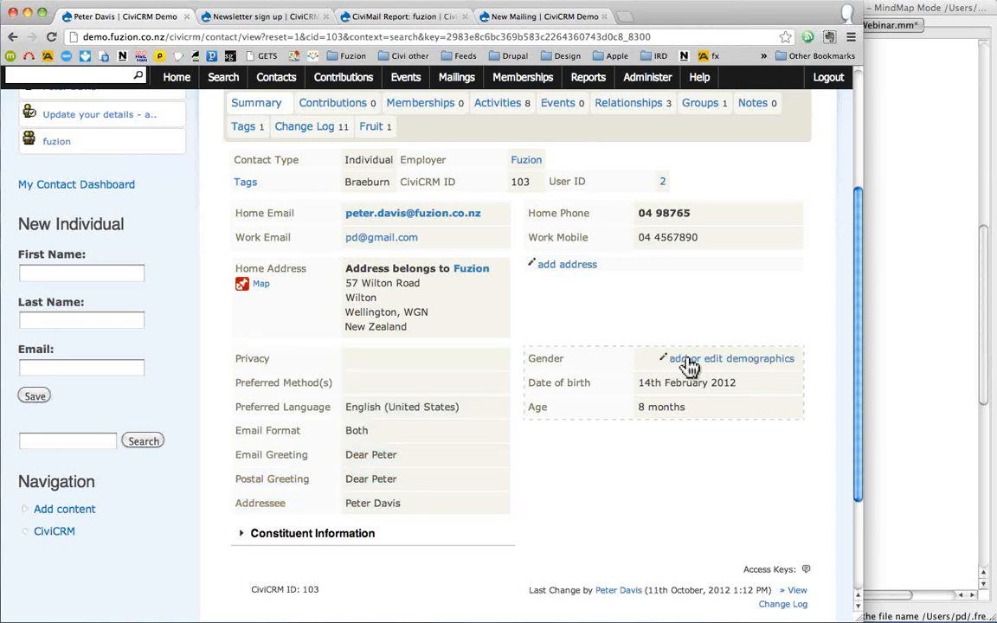
pyautogui.click(690, 362)
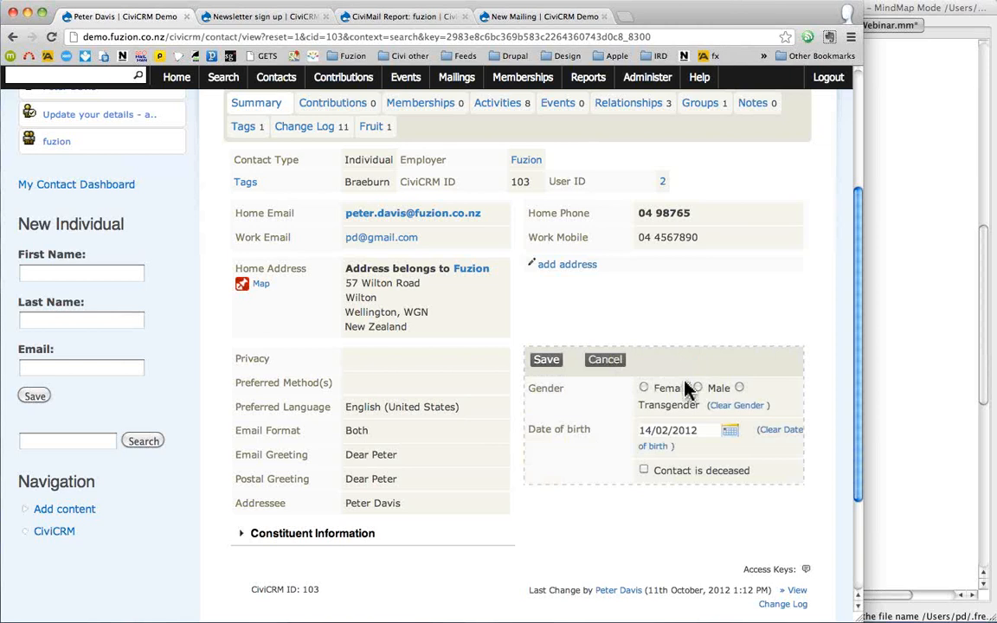
pyautogui.click(698, 388)
pyautogui.click(547, 362)
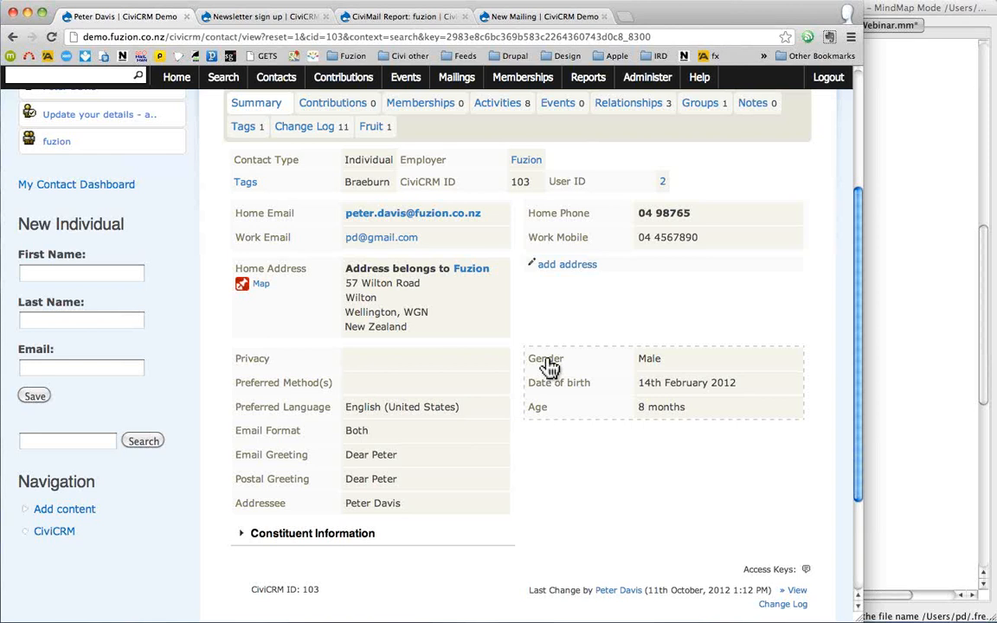
pyautogui.click(290, 537)
# - Scroll through the expanded Constituent Information section and back up to the top
pyautogui.scroll(-1, 336, 518)
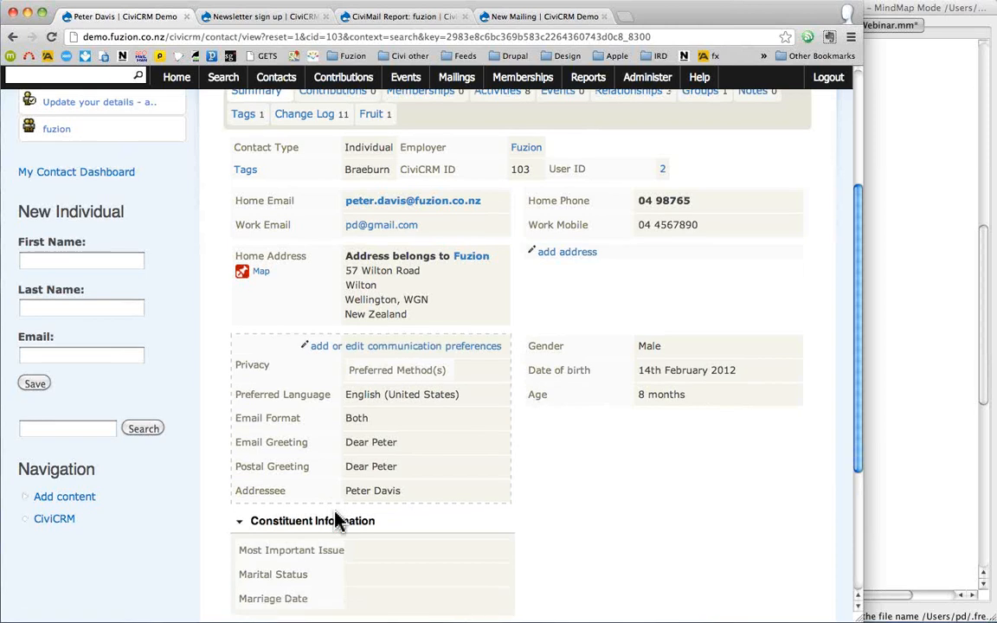
pyautogui.scroll(-5, 336, 520)
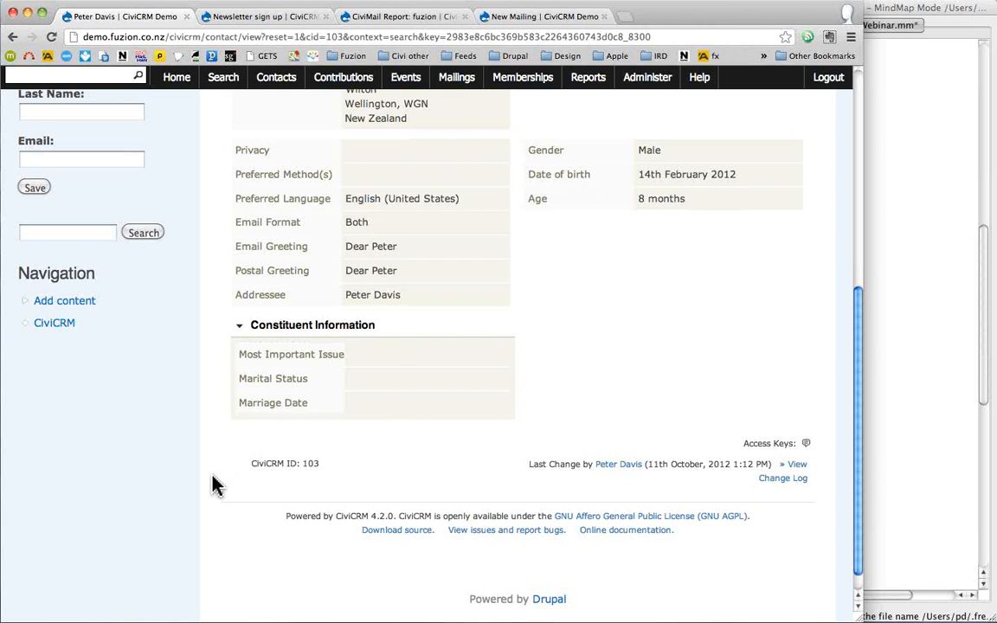
pyautogui.scroll(8, 215, 506)
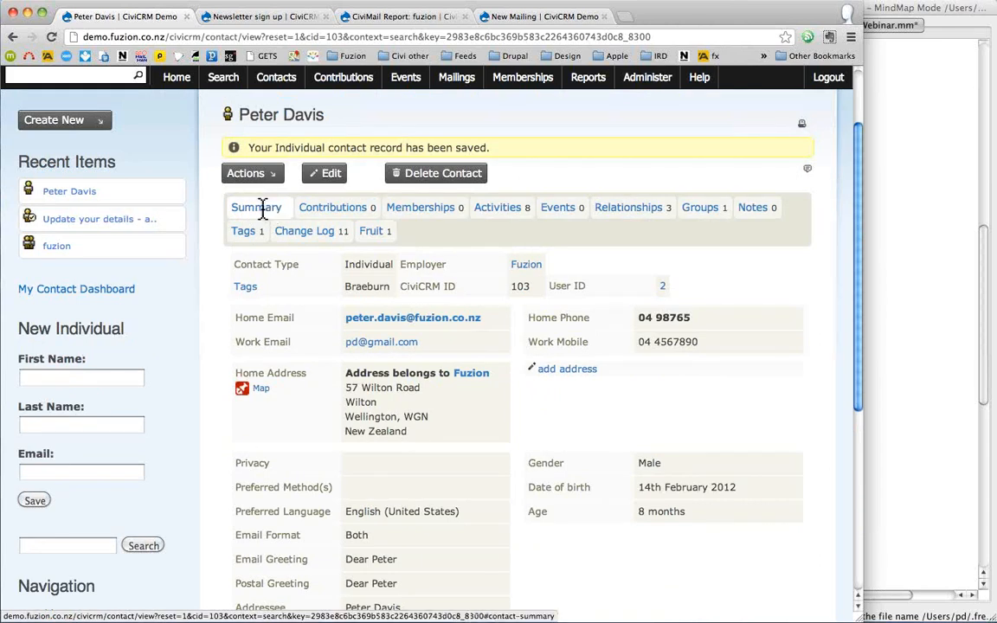
# - Start recording a new contribution from the contact's Contributions tab
pyautogui.click(341, 213)
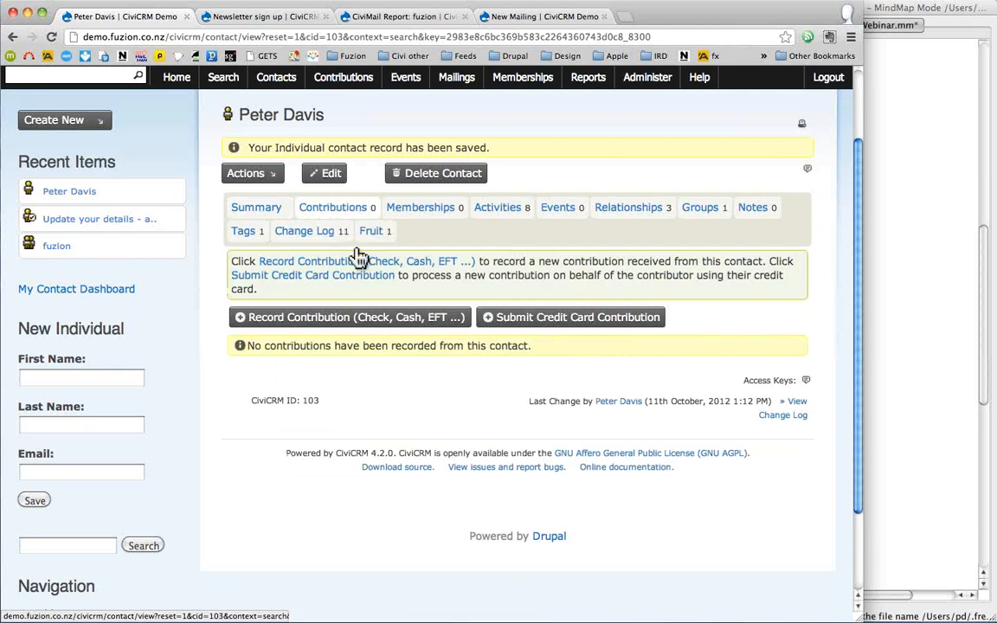
pyautogui.click(313, 322)
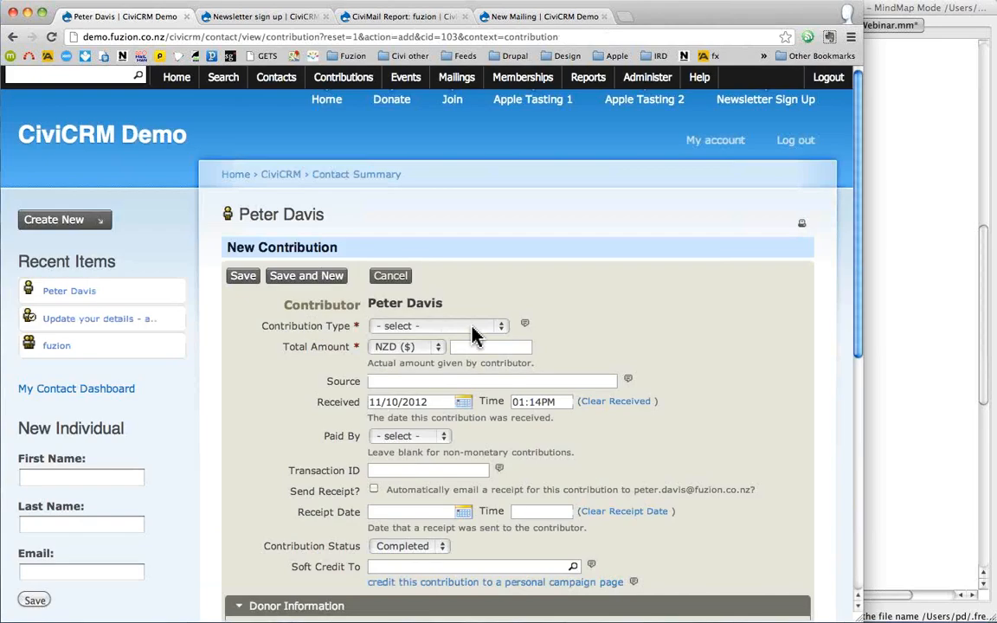
# - Set the contribution type to Donation with a total amount of 123
pyautogui.click(471, 327)
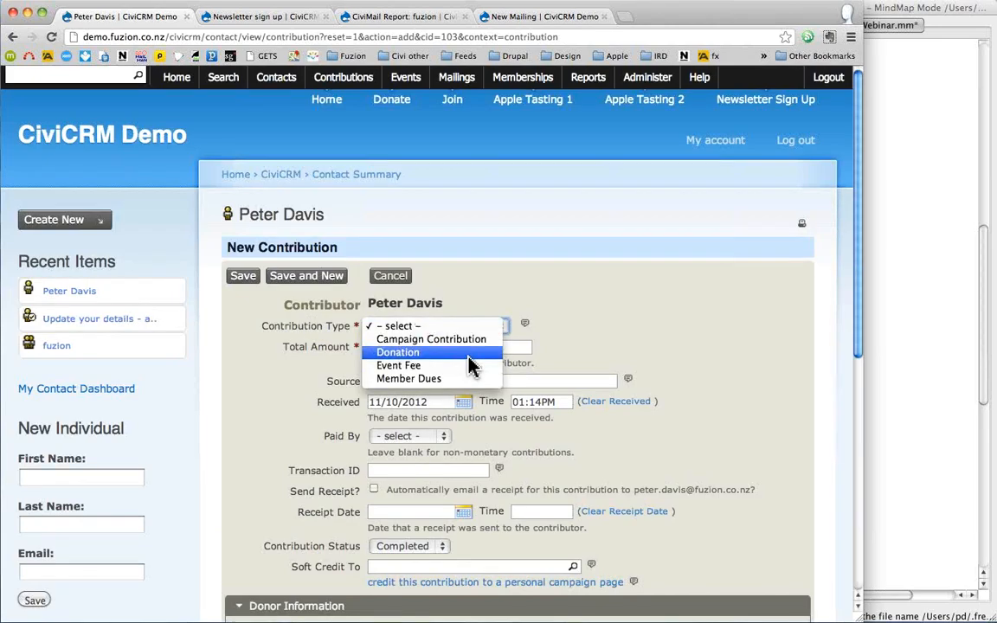
pyautogui.click(472, 367)
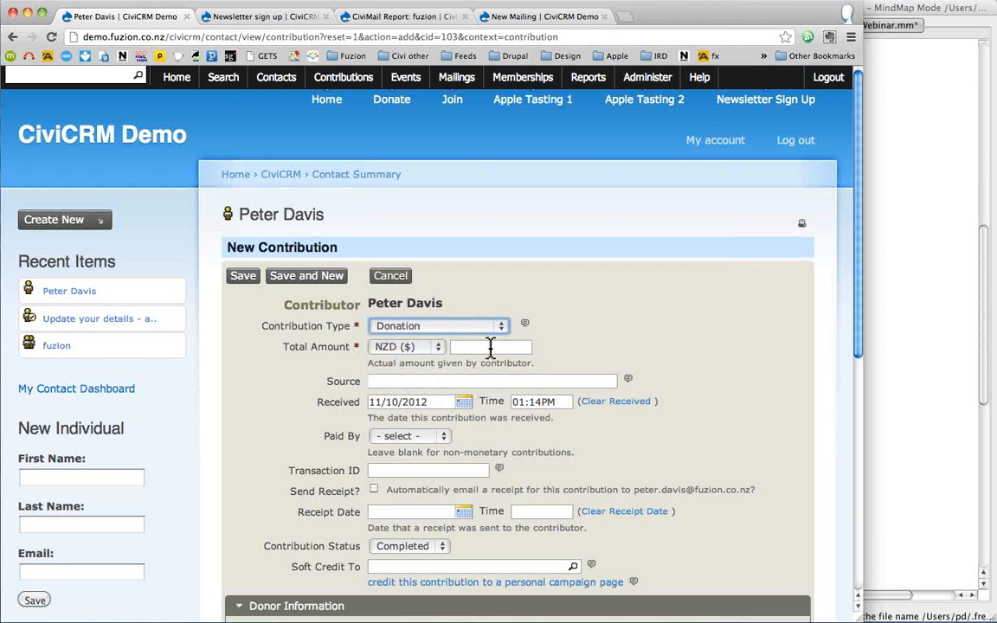
pyautogui.click(491, 347)
pyautogui.write('123')
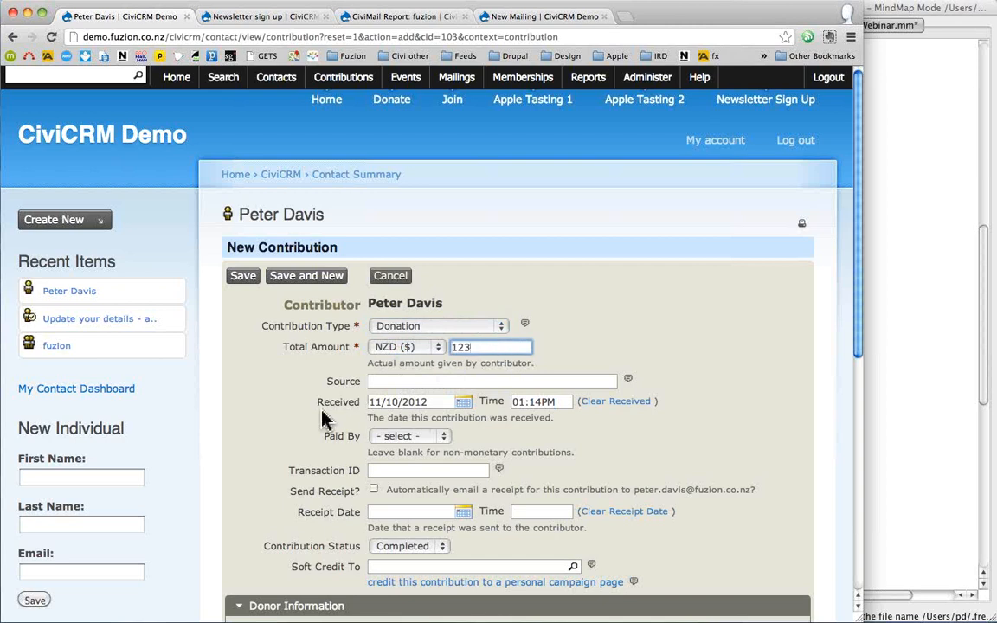
pyautogui.scroll(-2, 322, 419)
# - Record payment by Check number 987654, leaving the automatic receipt unticked
pyautogui.click(411, 366)
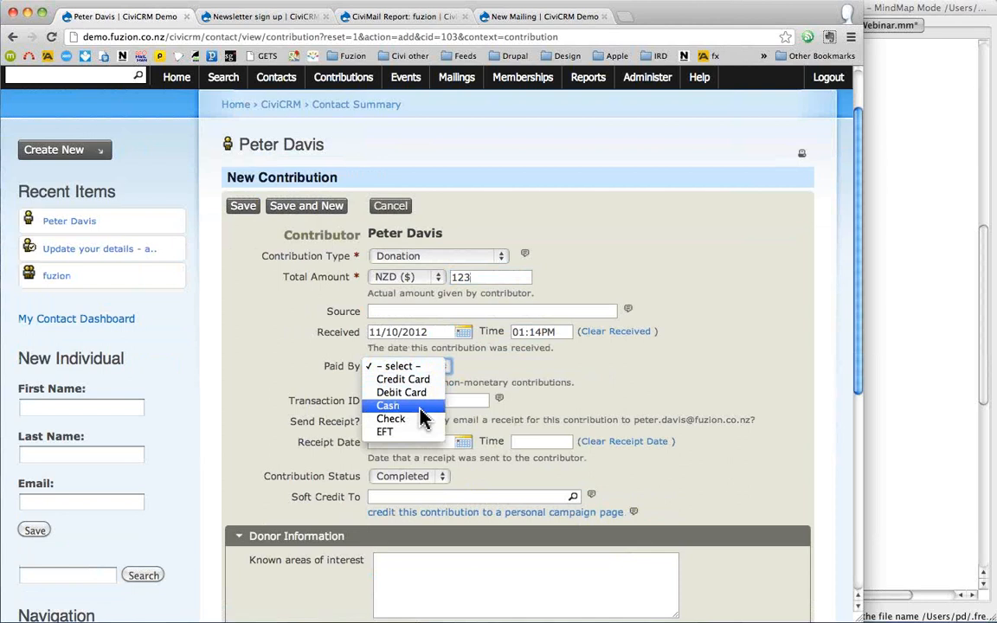
pyautogui.click(422, 406)
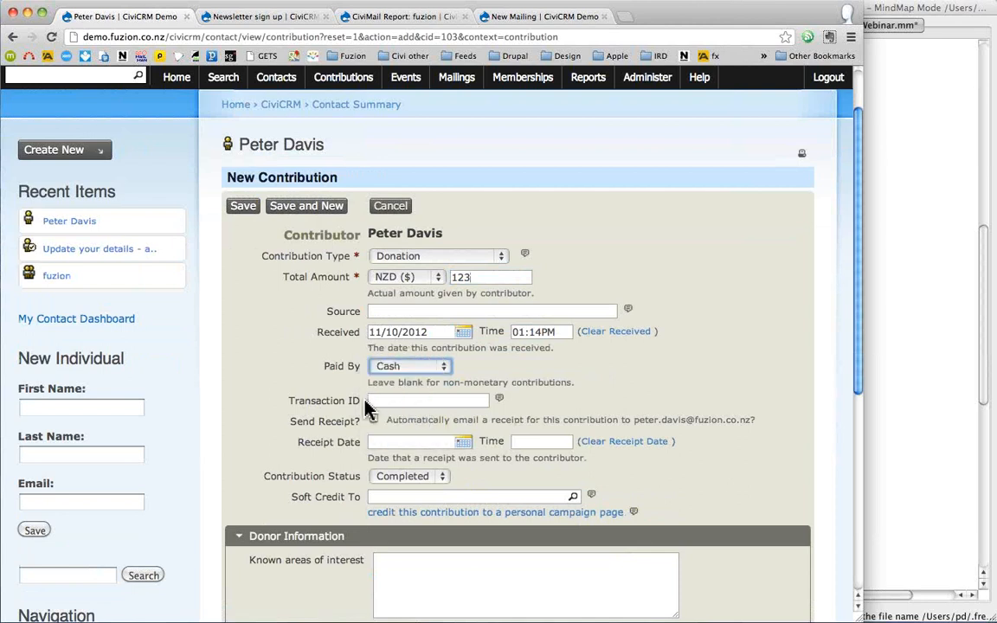
pyautogui.click(401, 367)
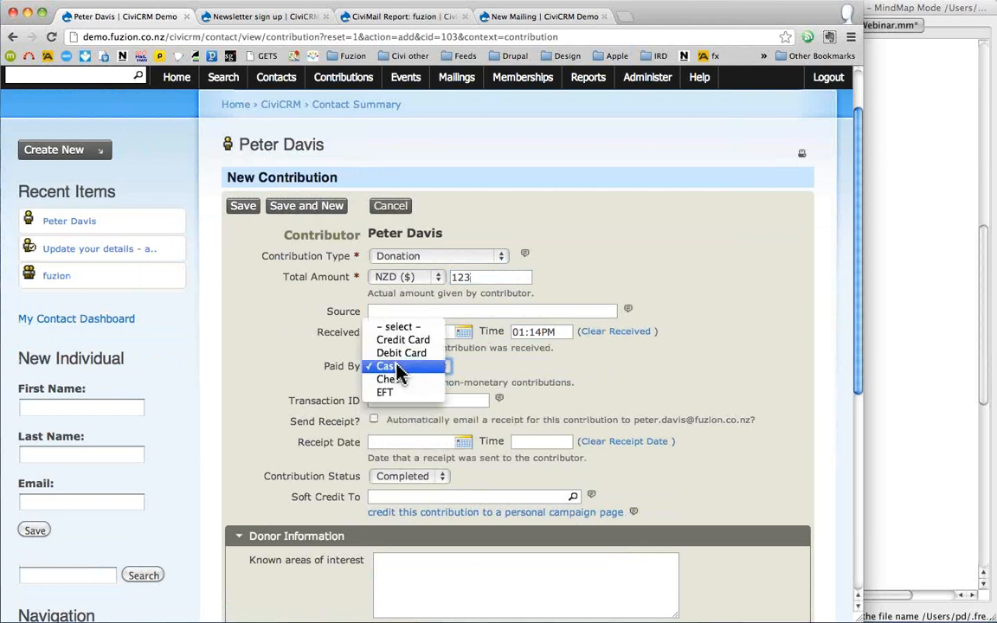
pyautogui.click(403, 376)
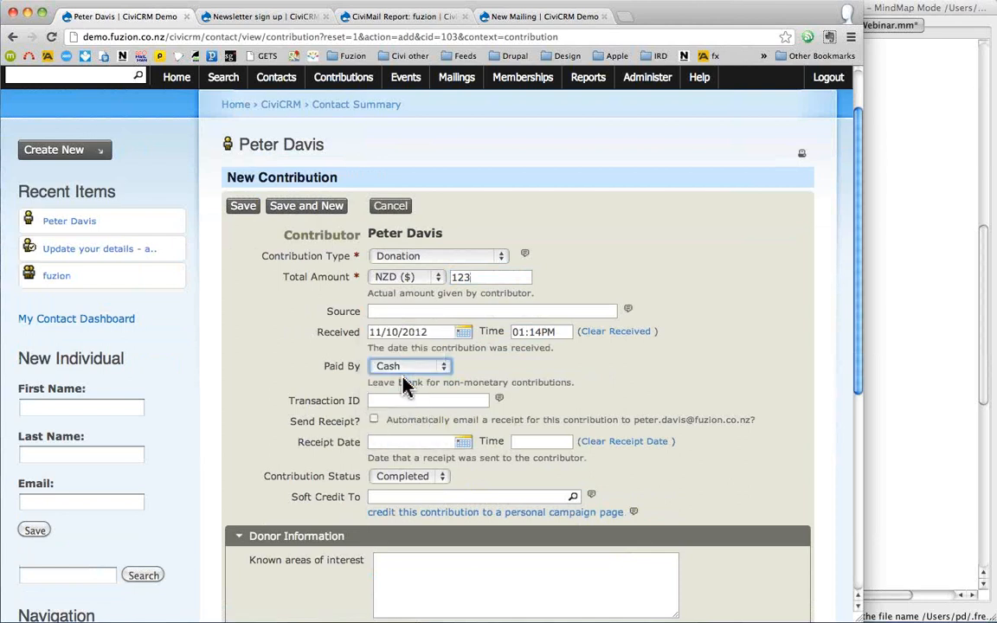
pyautogui.click(388, 401)
pyautogui.write('987654')
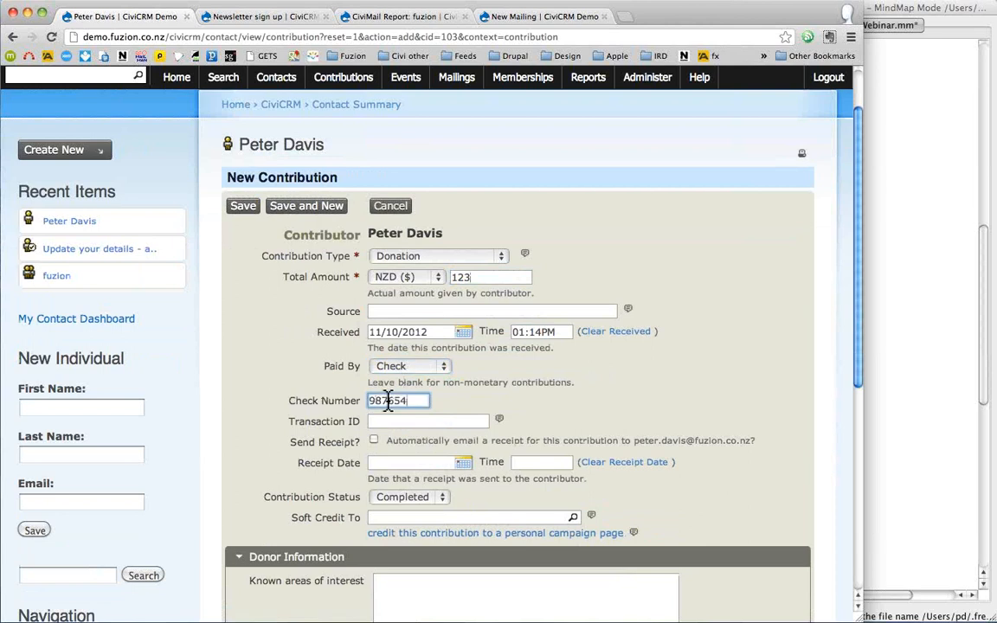
pyautogui.click(374, 442)
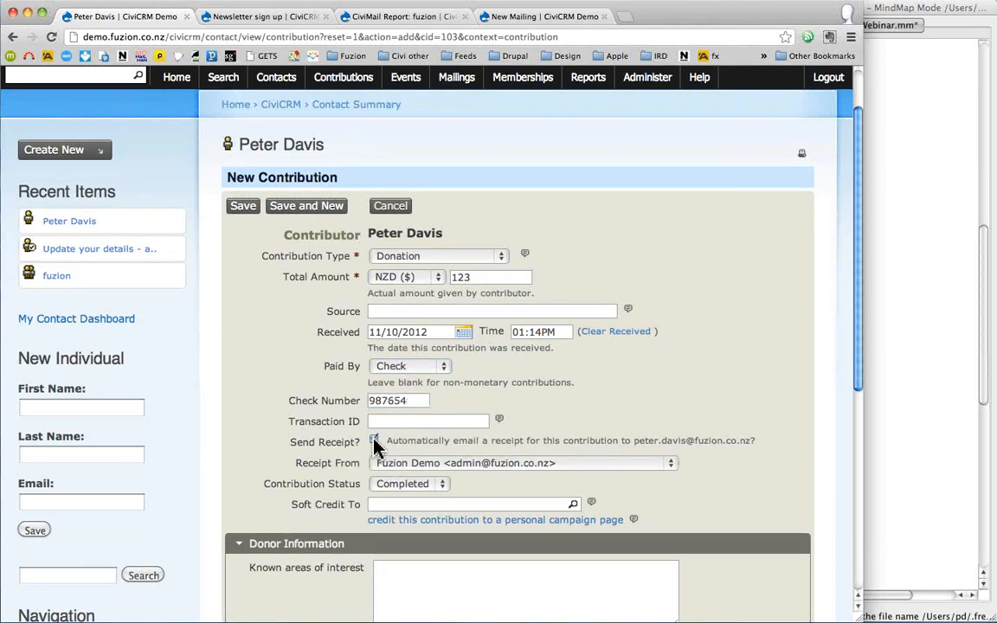
pyautogui.click(373, 442)
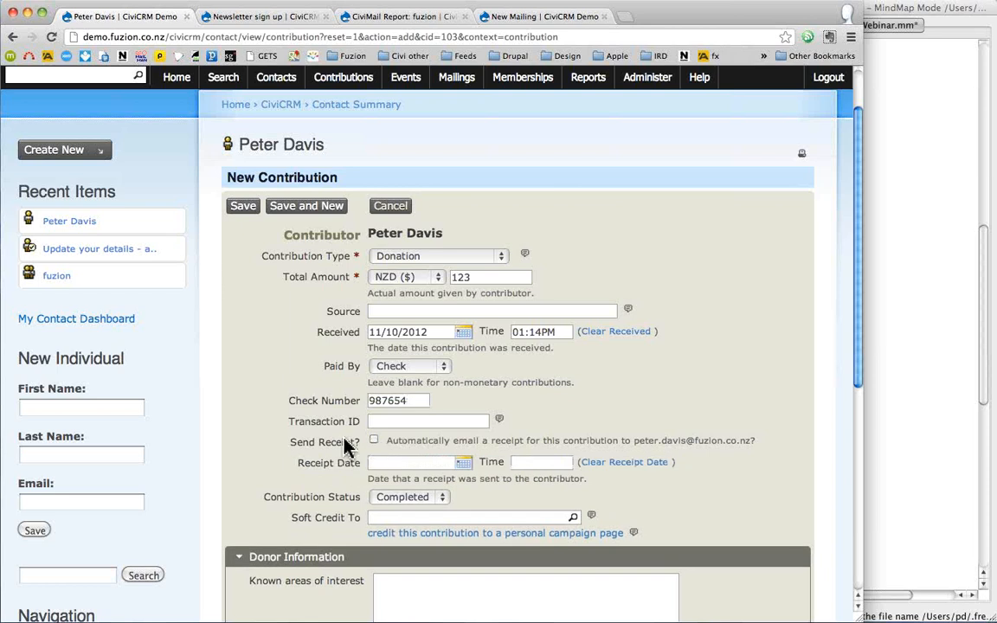
# - Try Pending, then set the contribution status back to Completed
pyautogui.scroll(-1, 320, 437)
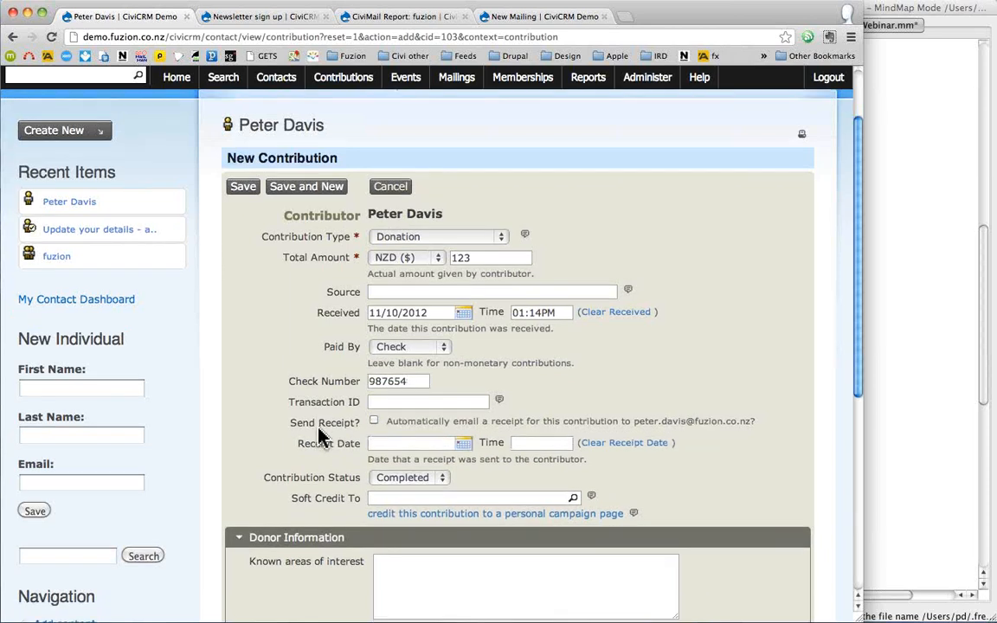
pyautogui.scroll(-5, 320, 437)
pyautogui.click(441, 384)
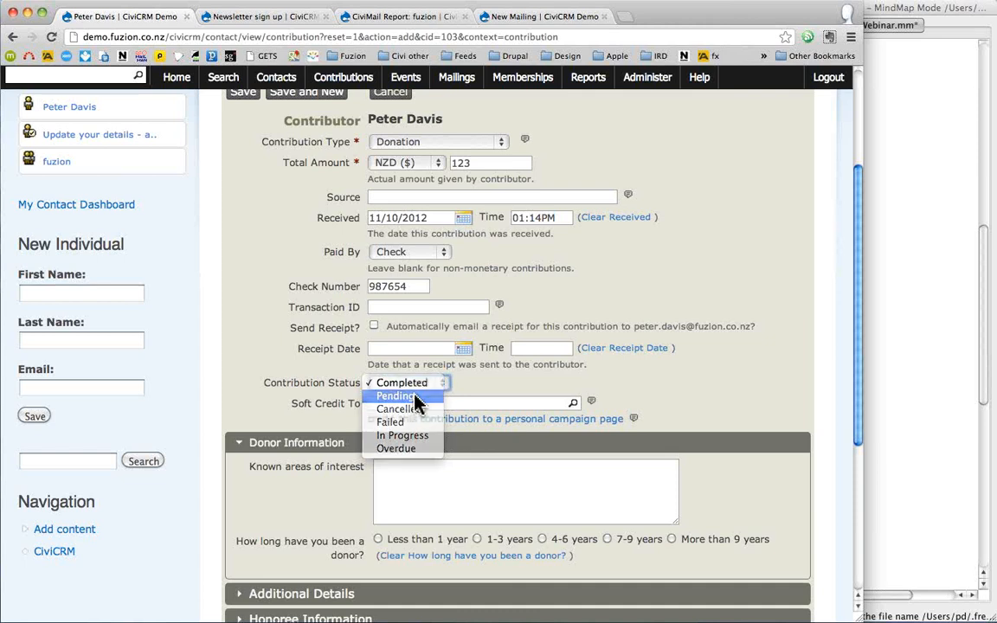
pyautogui.click(415, 399)
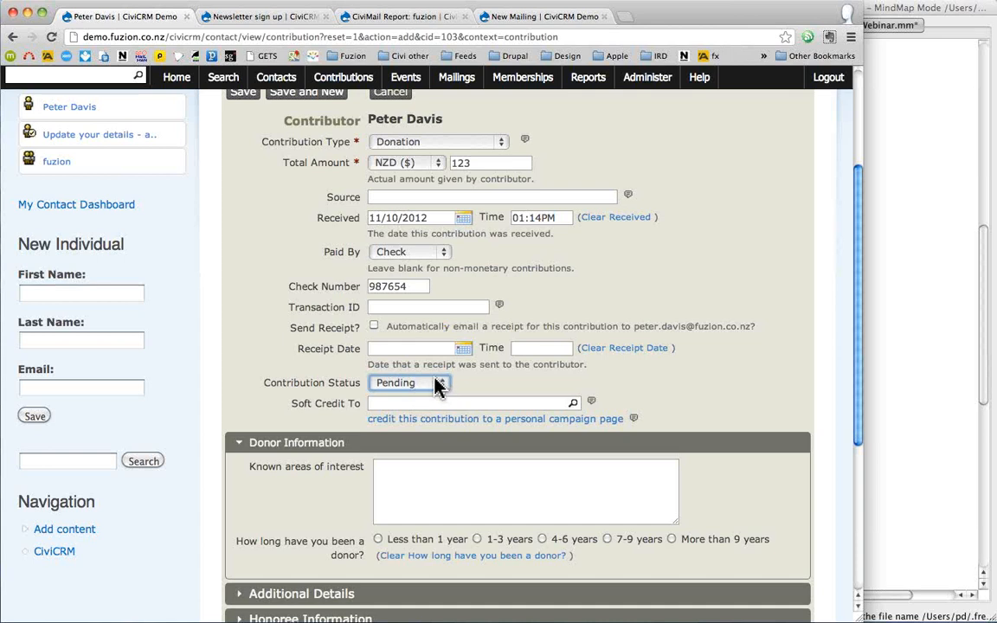
pyautogui.click(438, 384)
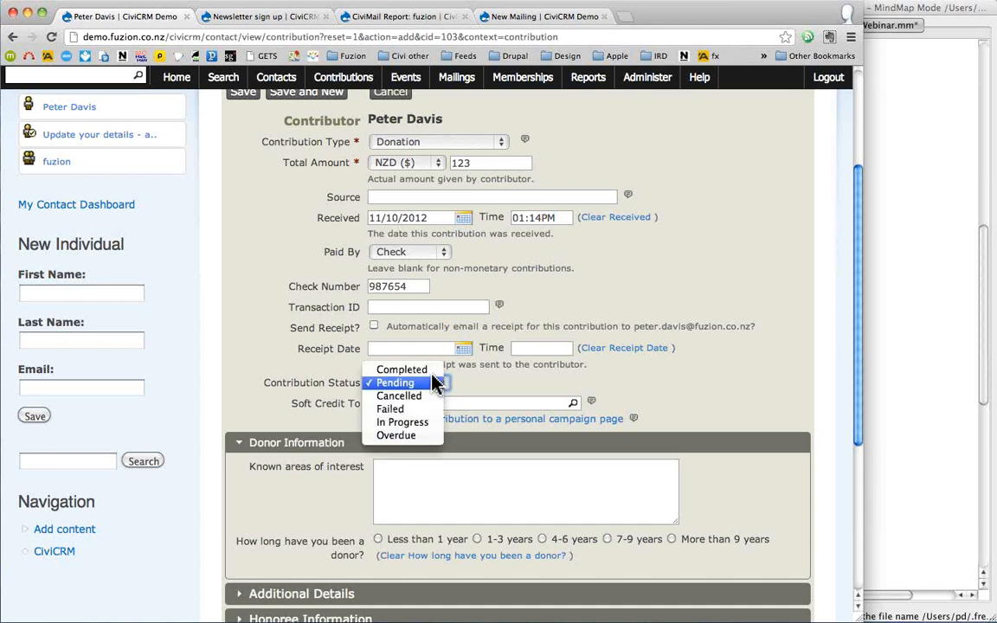
pyautogui.click(405, 369)
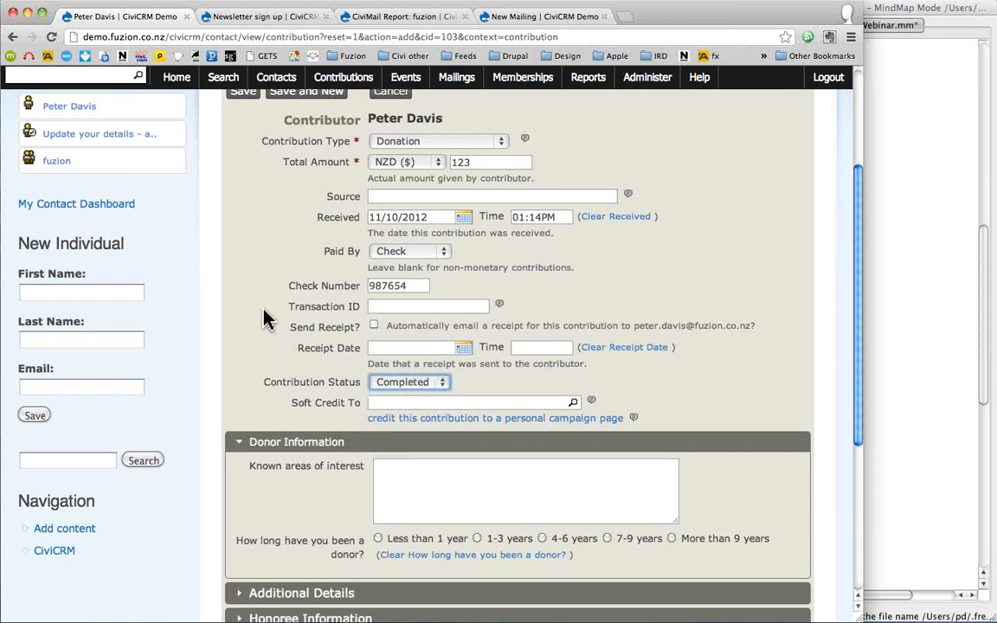
pyautogui.scroll(-3, 265, 318)
# - Save the $123.00 donation and open the public Donate page
pyautogui.click(244, 570)
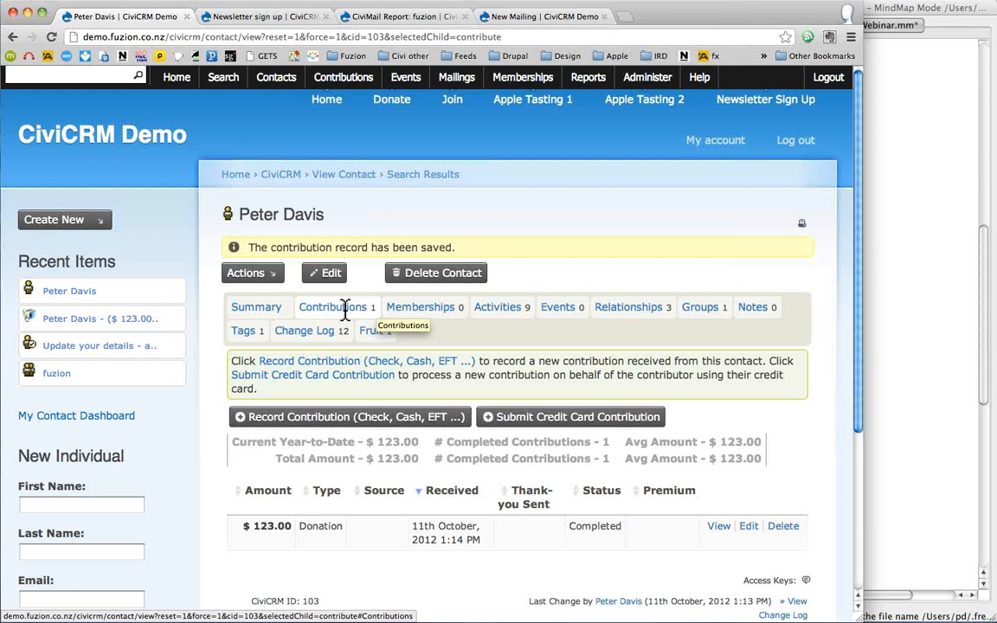
pyautogui.click(389, 105)
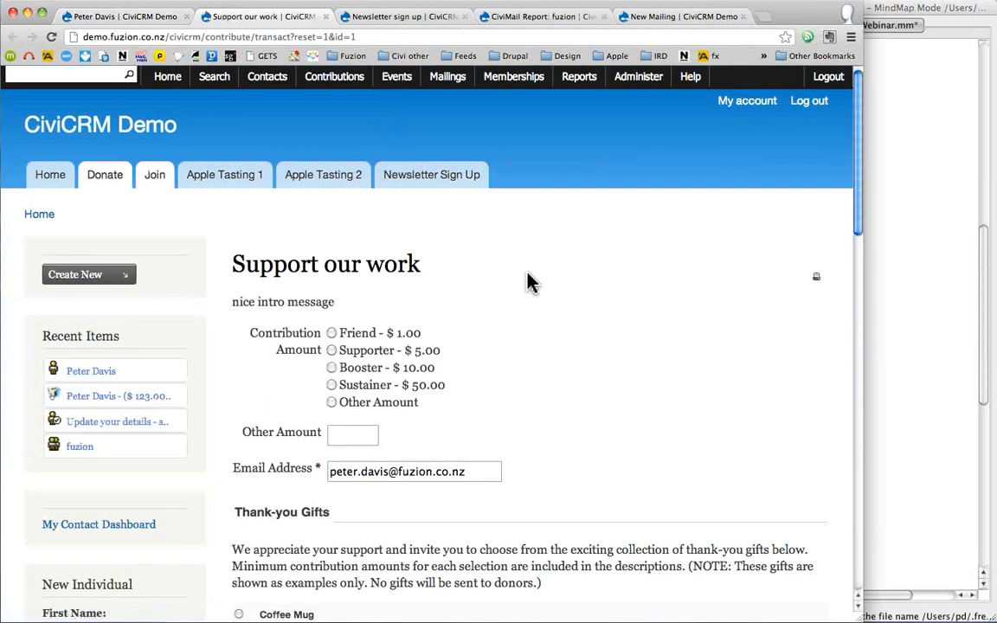
# - Choose Other Amount instead of the preset contribution amounts on the Support our work form
pyautogui.scroll(-5, 531, 282)
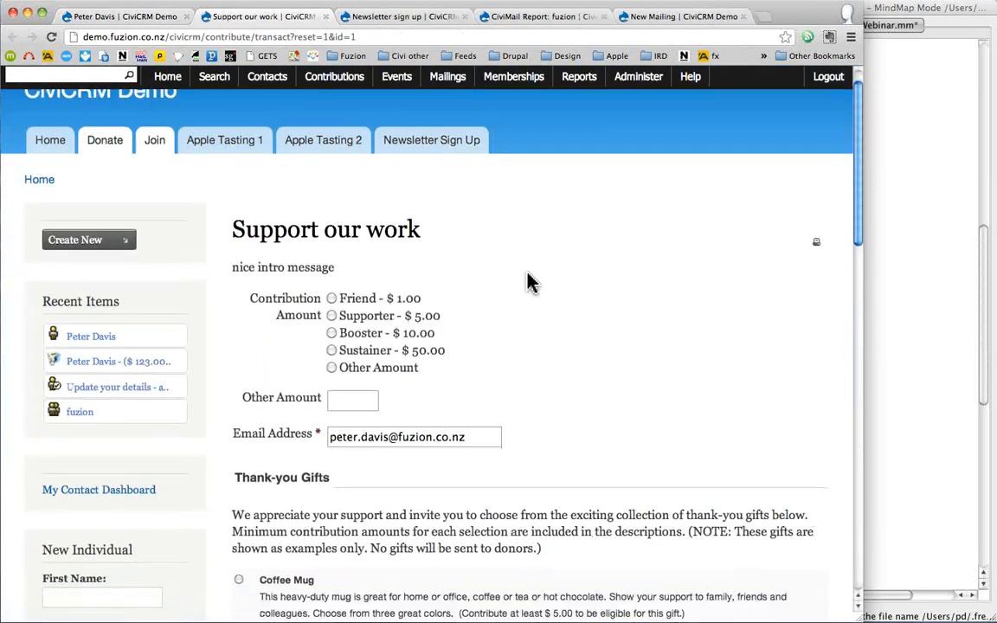
pyautogui.moveTo(470, 310); pyautogui.dragTo(343, 253)
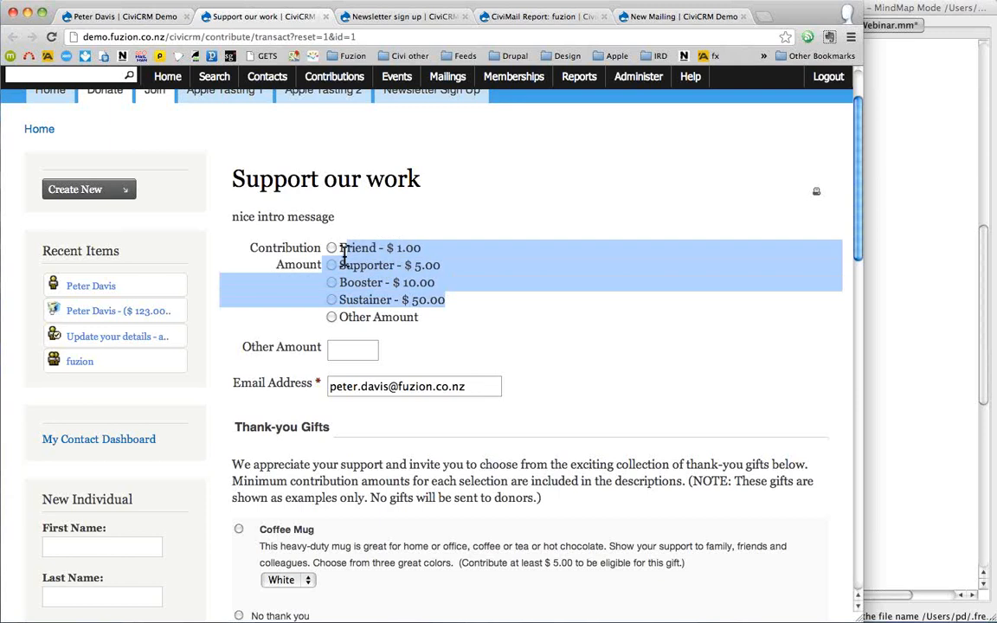
pyautogui.click(353, 317)
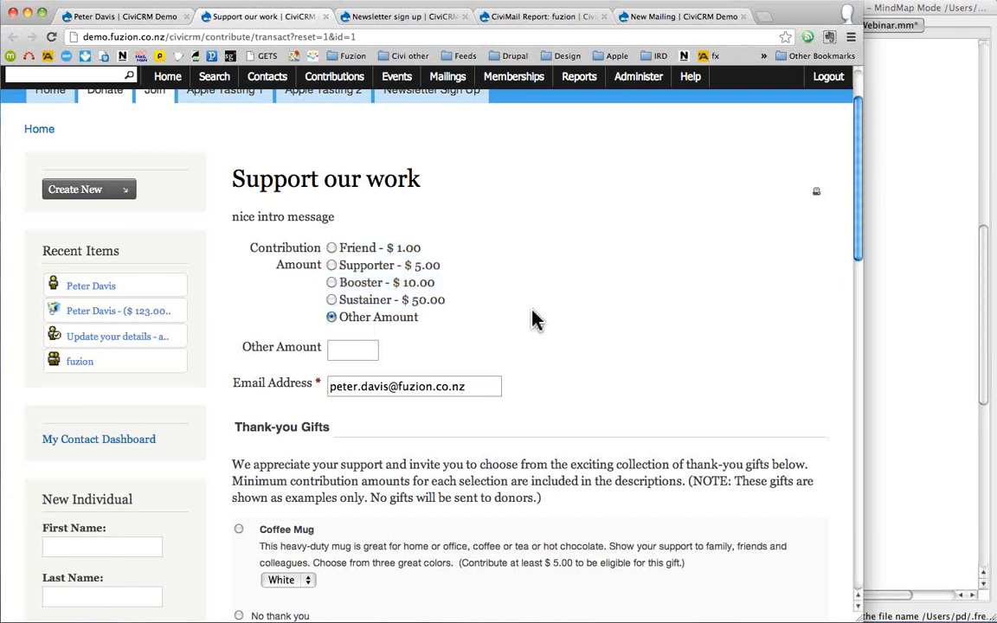
# - Review the Payment Options and Credit Card Information sections of the donation form
pyautogui.scroll(-3, 535, 320)
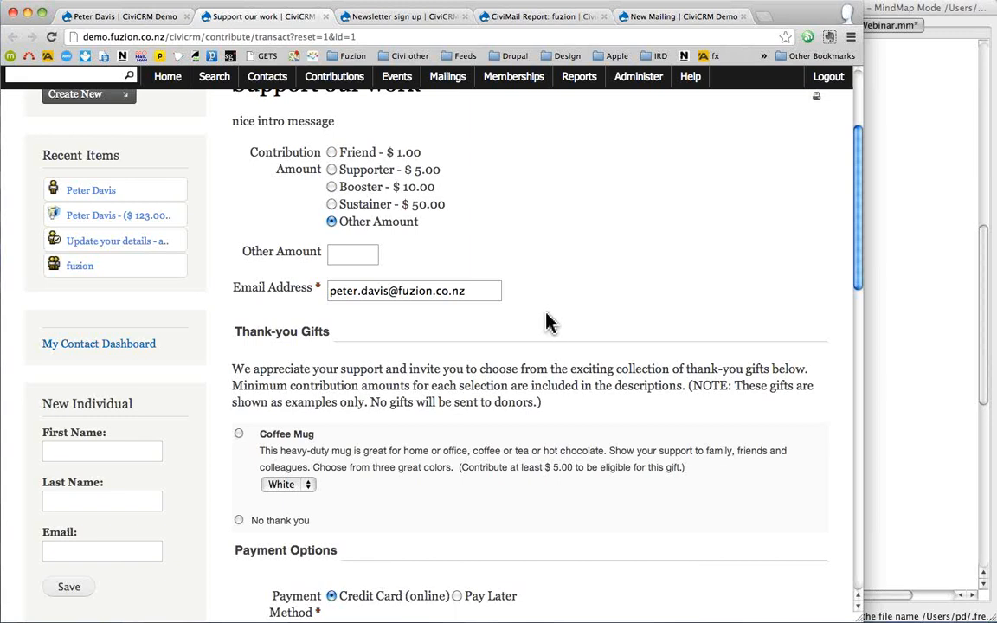
pyautogui.scroll(-8, 556, 325)
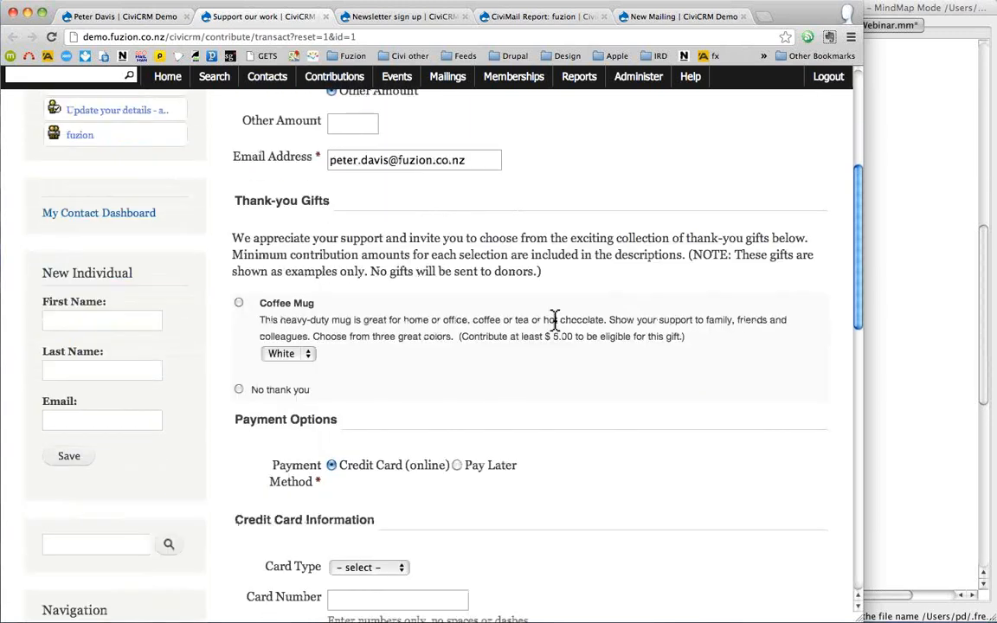
pyautogui.tripleClick(270, 240)
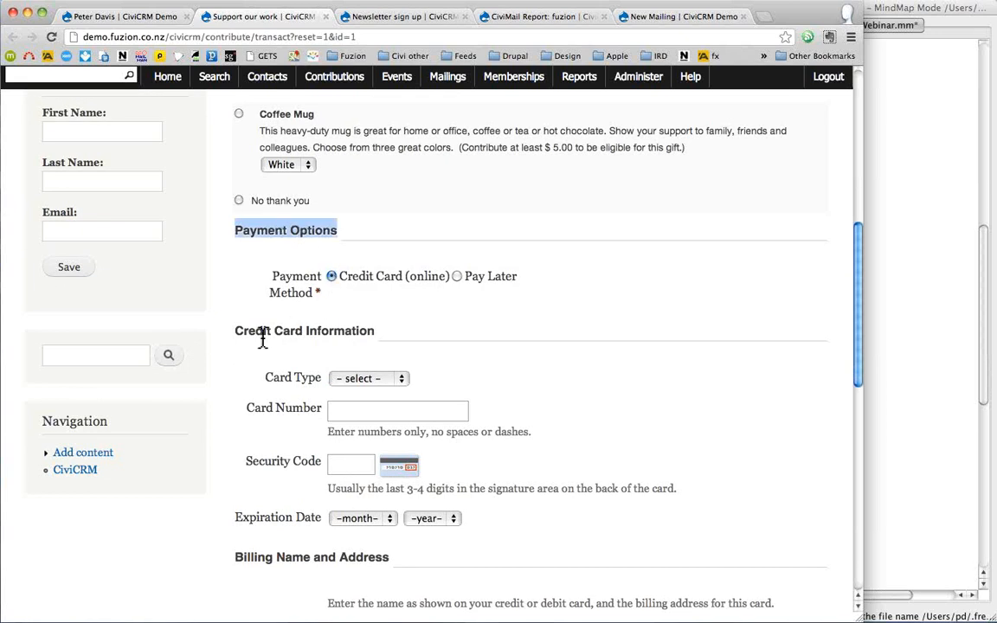
pyautogui.moveTo(235, 332); pyautogui.dragTo(506, 529)
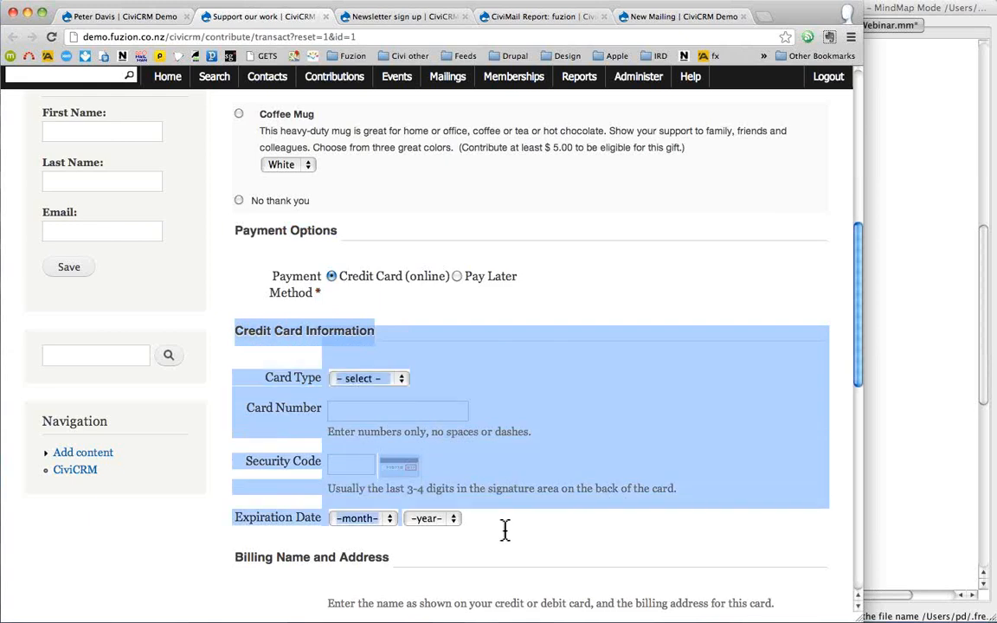
pyautogui.click(506, 532)
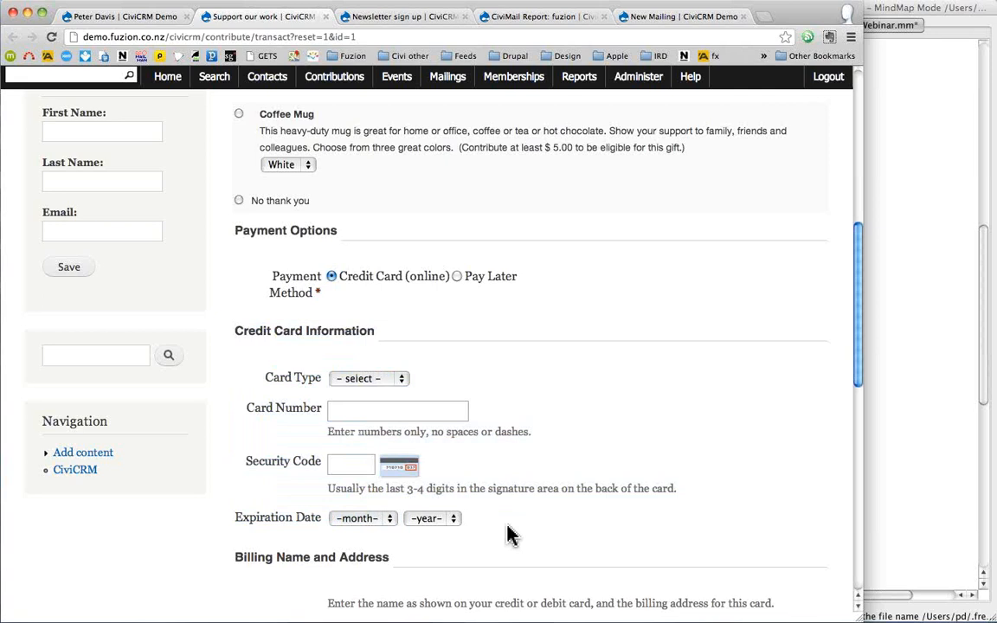
pyautogui.moveTo(451, 518); pyautogui.dragTo(273, 383)
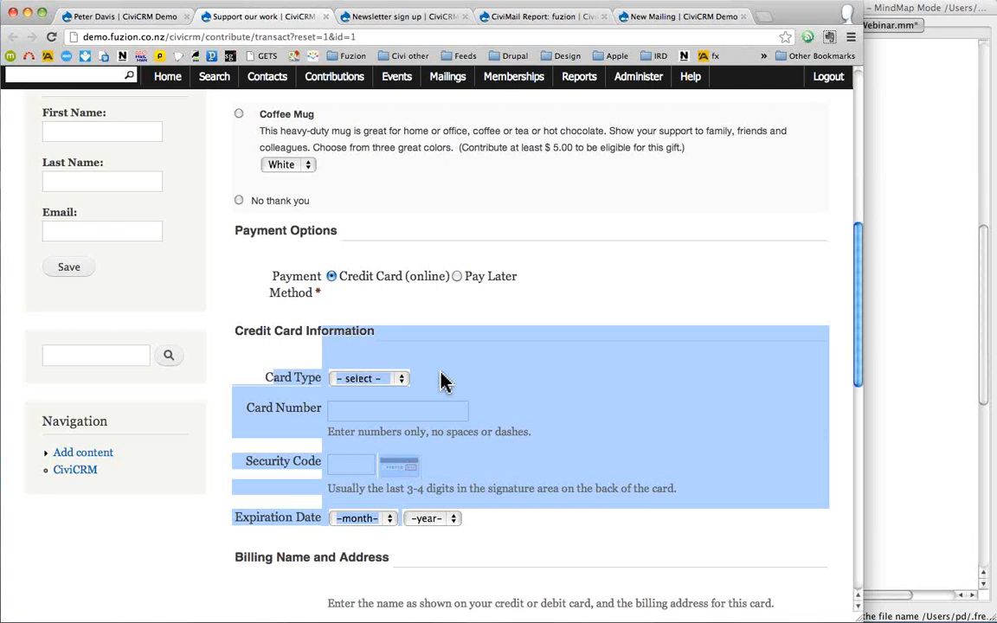
pyautogui.click(456, 308)
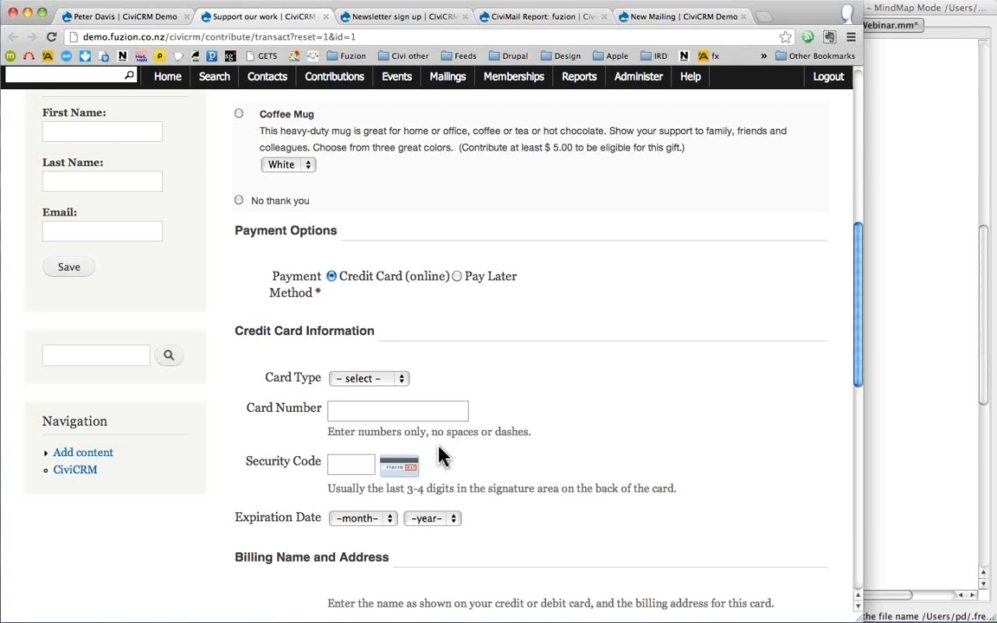
# - Select Pay Later and submit the donation for confirmation
pyautogui.click(457, 277)
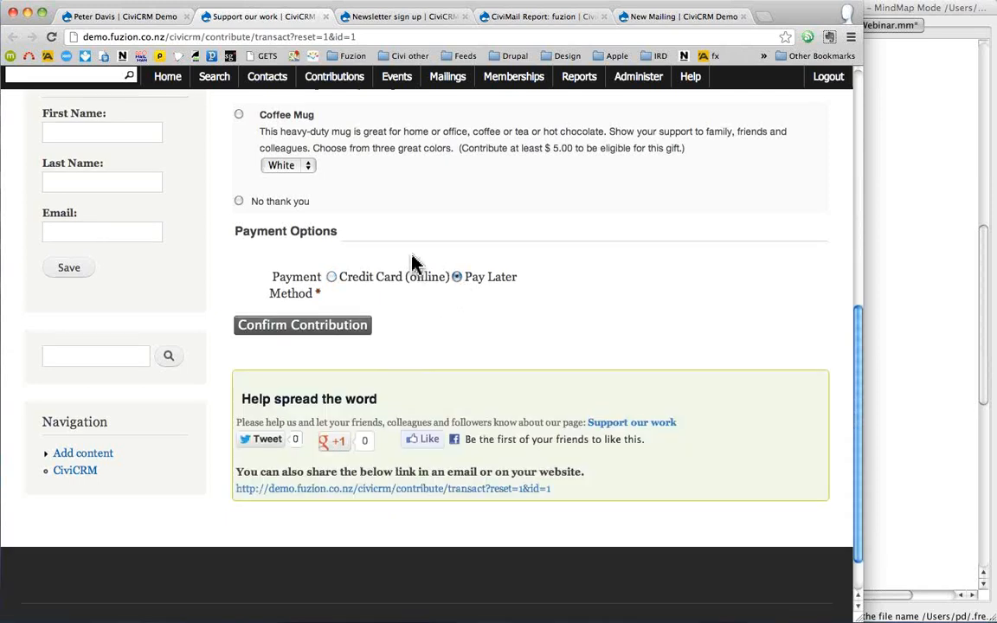
pyautogui.scroll(1, 414, 264)
pyautogui.scroll(-1, 414, 264)
pyautogui.click(298, 333)
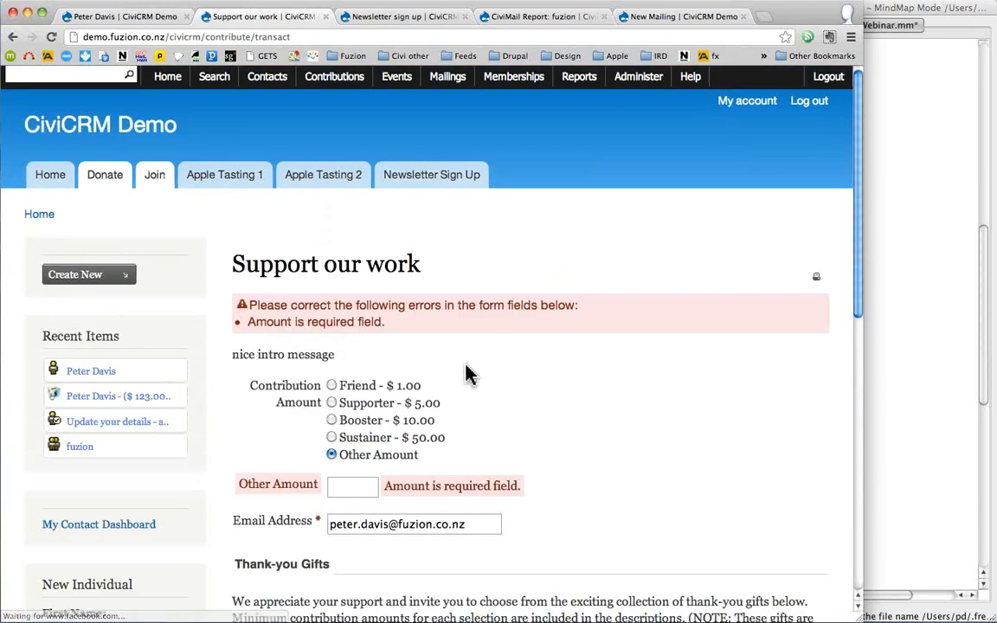
# - Pick the Booster $10.00 amount, confirm the donation, and return to the contact's record
pyautogui.click(332, 420)
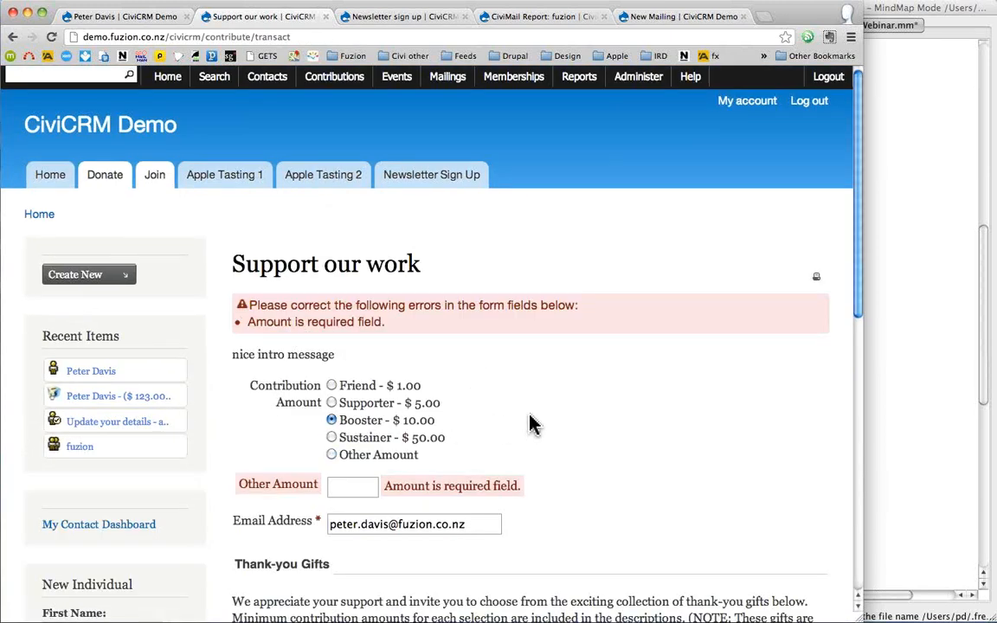
pyautogui.scroll(-10, 533, 424)
pyautogui.click(291, 283)
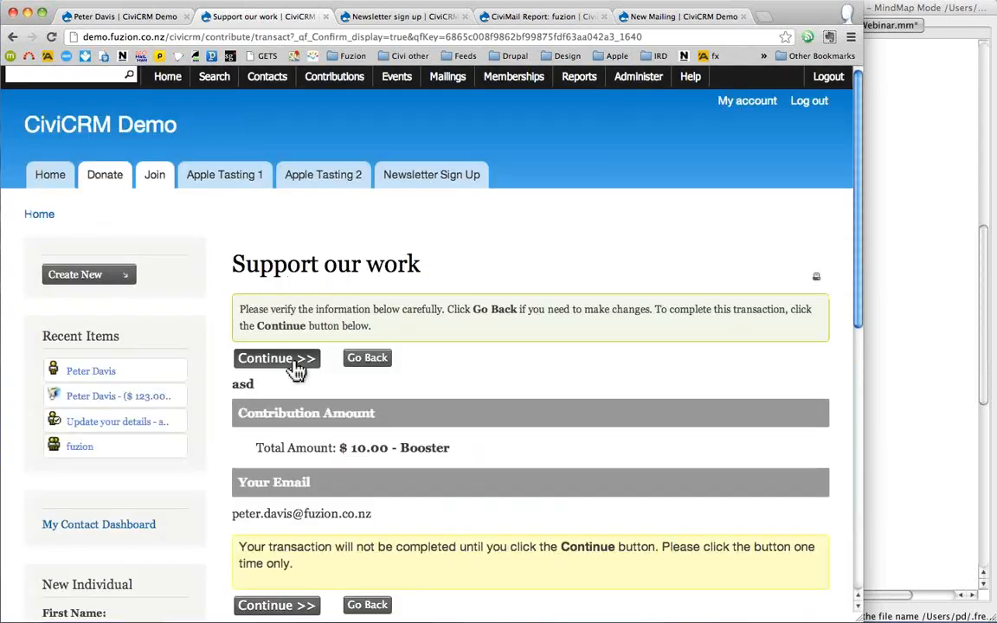
pyautogui.click(292, 366)
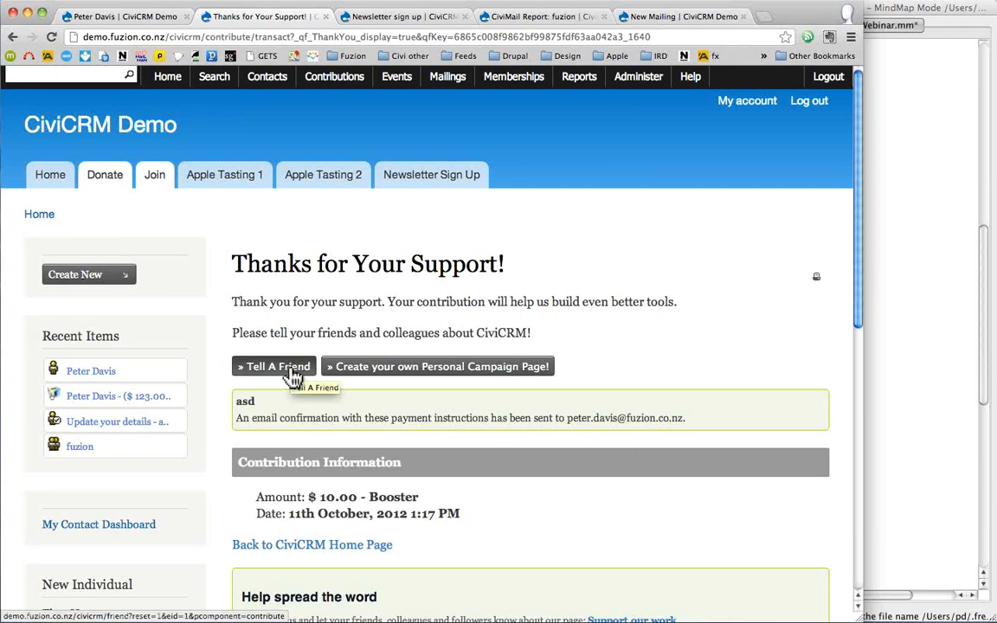
pyautogui.click(77, 375)
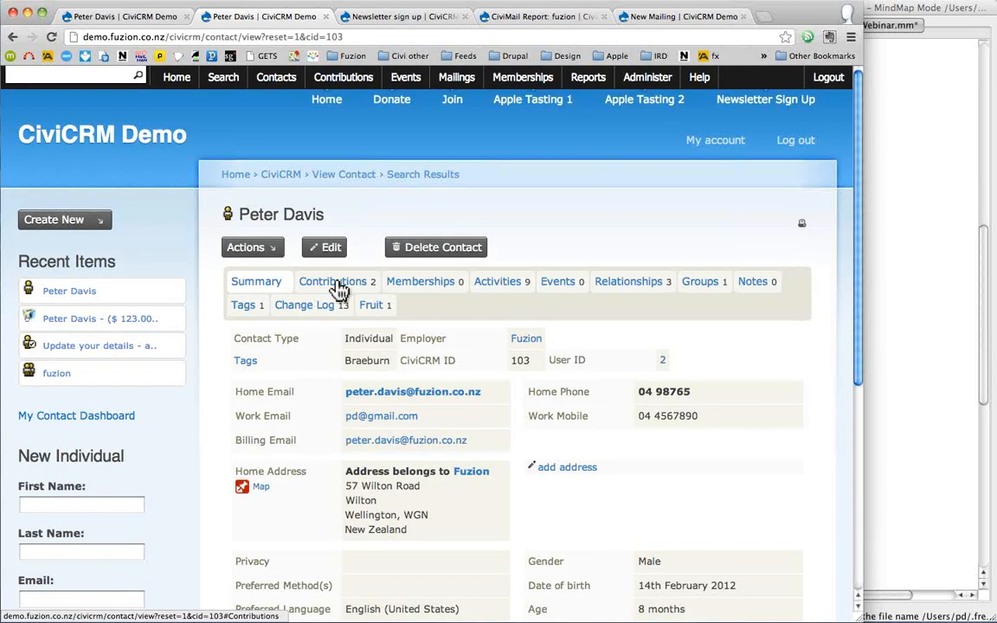
# - Open the pending $10.00 Booster donation for editing from the Contributions tab
pyautogui.click(337, 283)
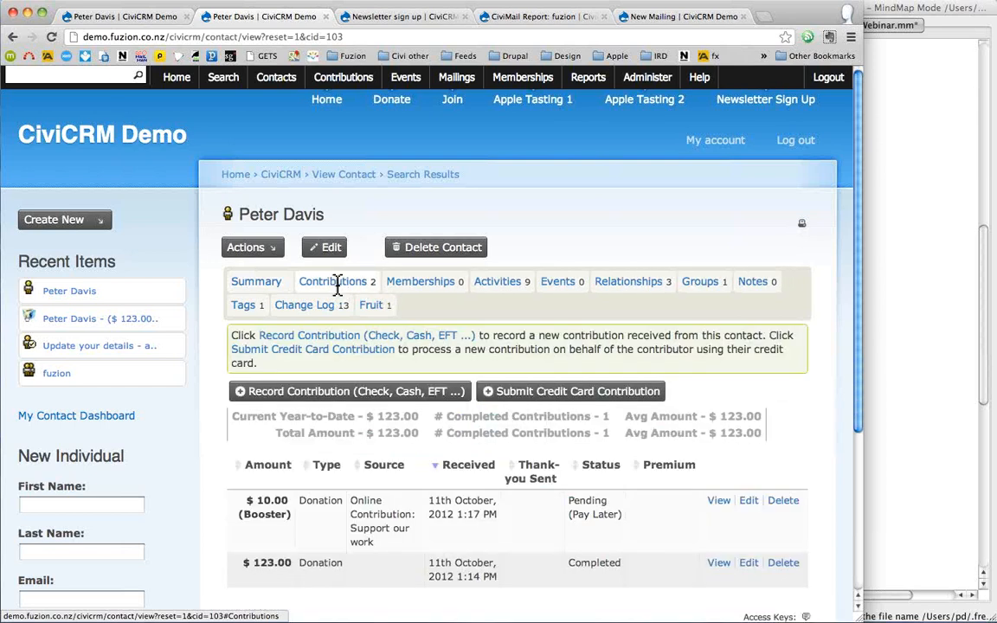
pyautogui.scroll(-3, 337, 285)
pyautogui.moveTo(255, 445); pyautogui.dragTo(350, 445)
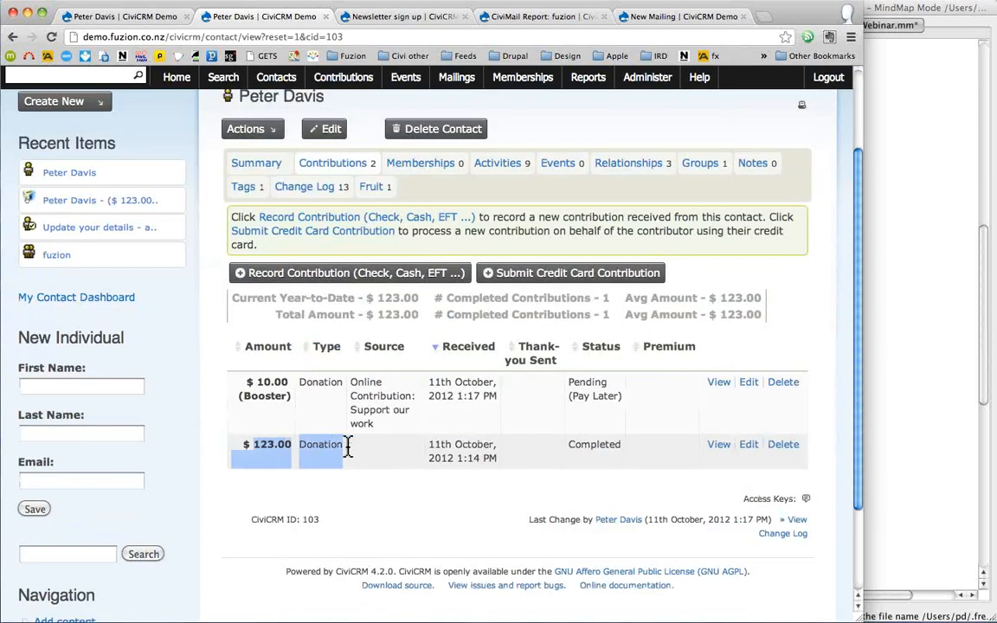
pyautogui.click(266, 387)
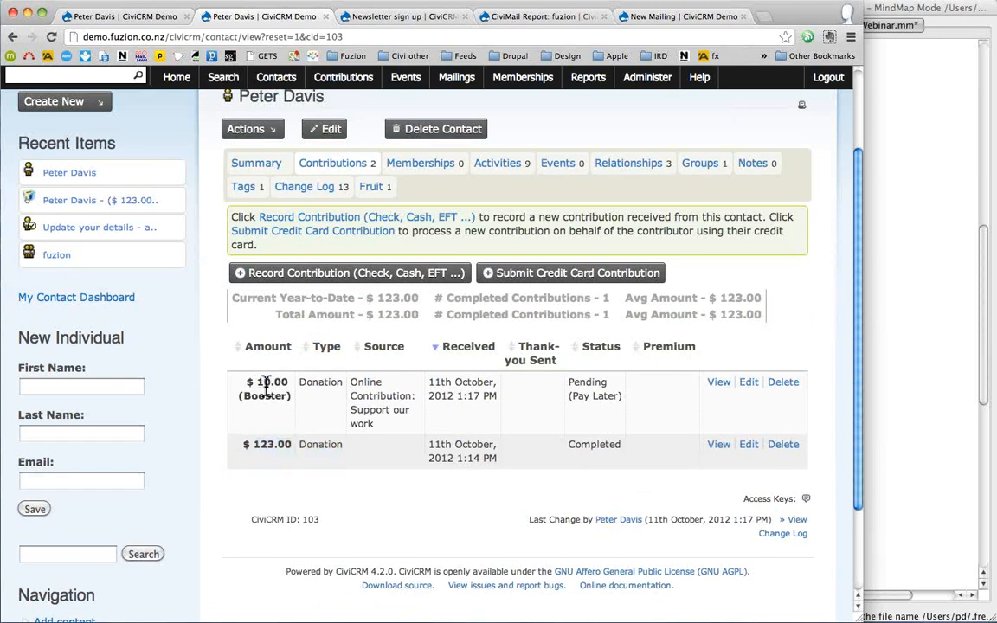
pyautogui.moveTo(266, 387); pyautogui.dragTo(581, 382)
pyautogui.click(584, 388)
pyautogui.click(749, 383)
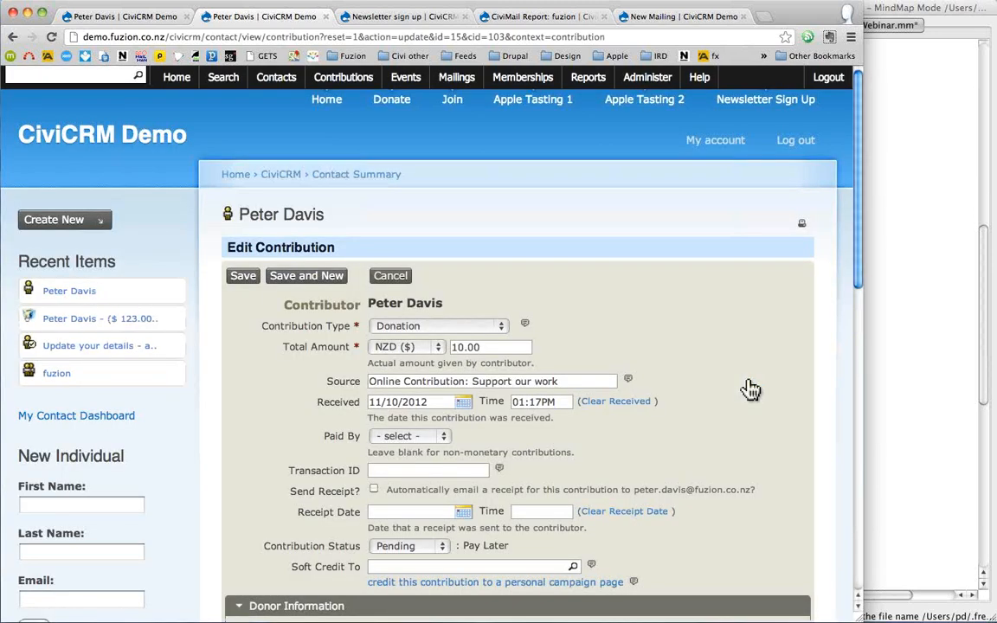
# - Mark the $10.00 donation Completed, paid by Check number 876, and save it
pyautogui.scroll(-1, 749, 389)
pyautogui.click(440, 505)
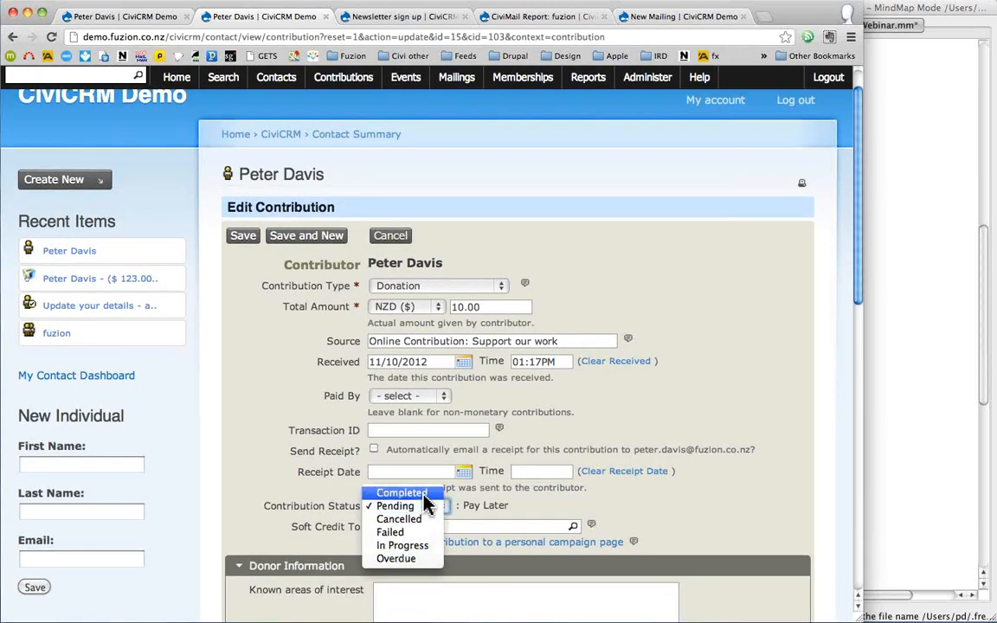
pyautogui.click(423, 495)
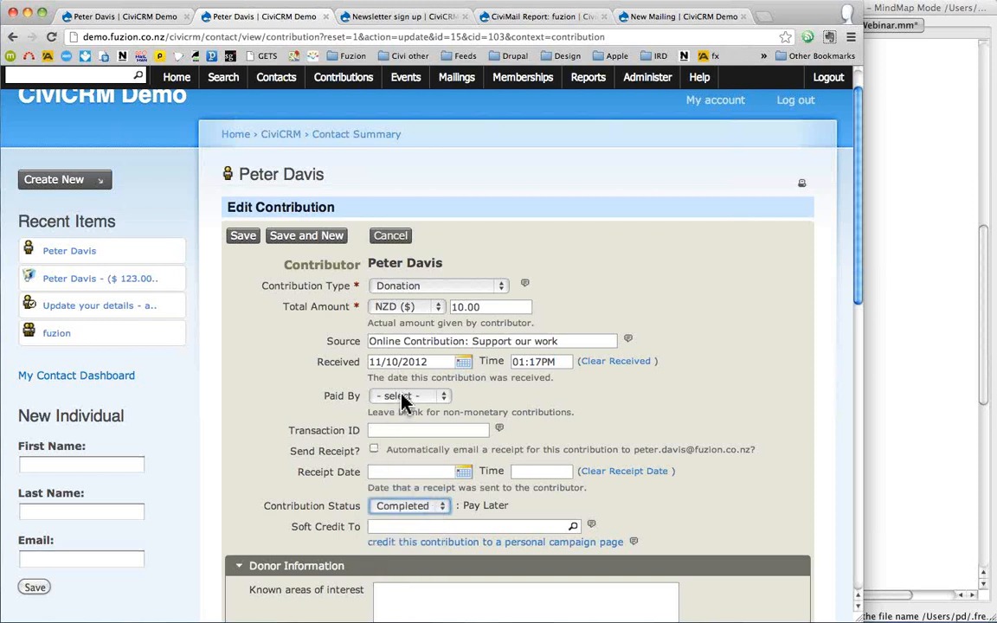
pyautogui.click(433, 396)
pyautogui.click(398, 448)
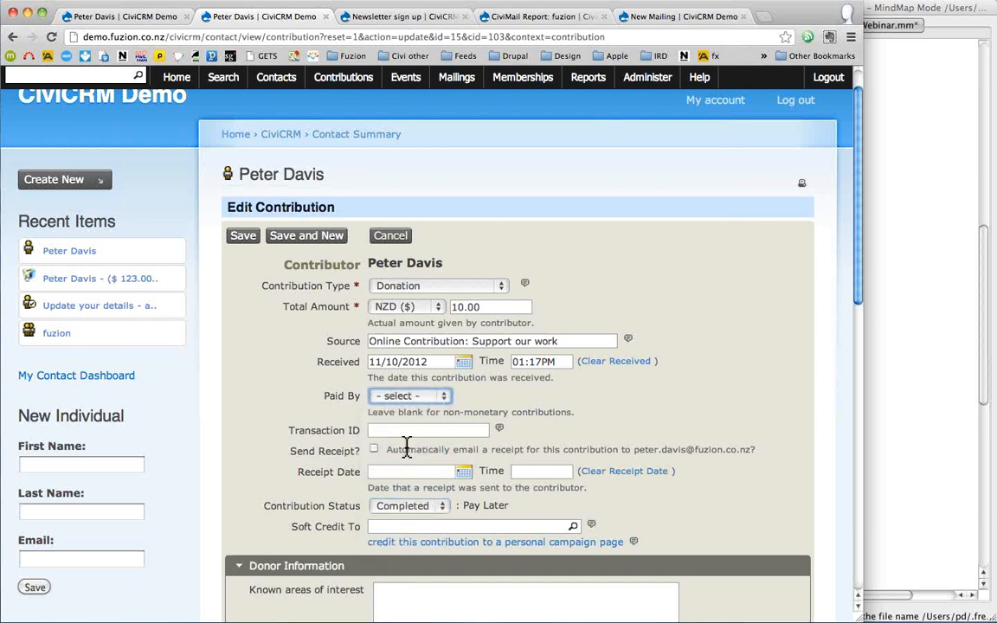
pyautogui.write('876')
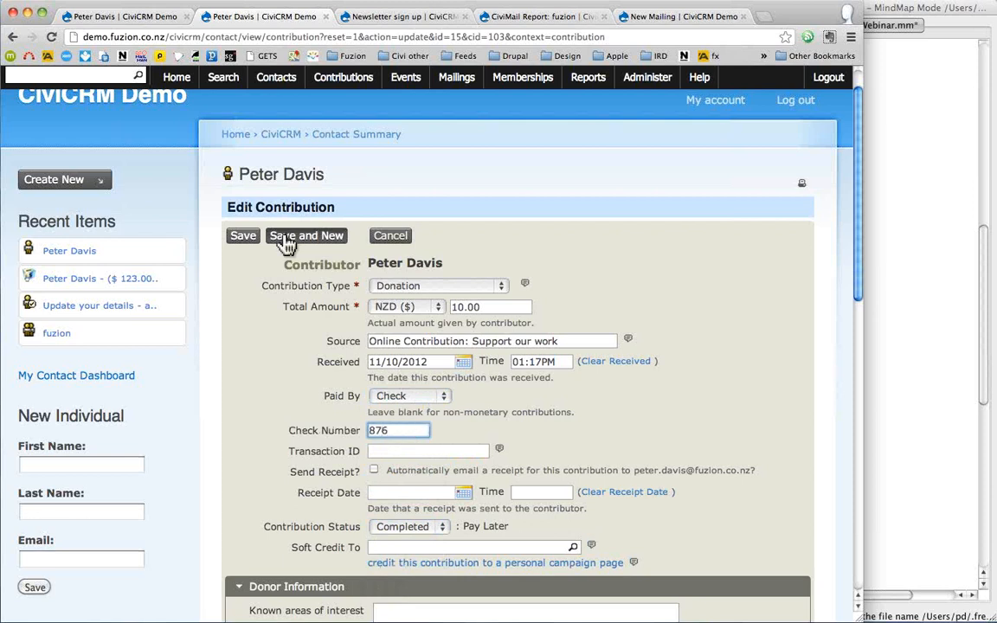
pyautogui.click(246, 243)
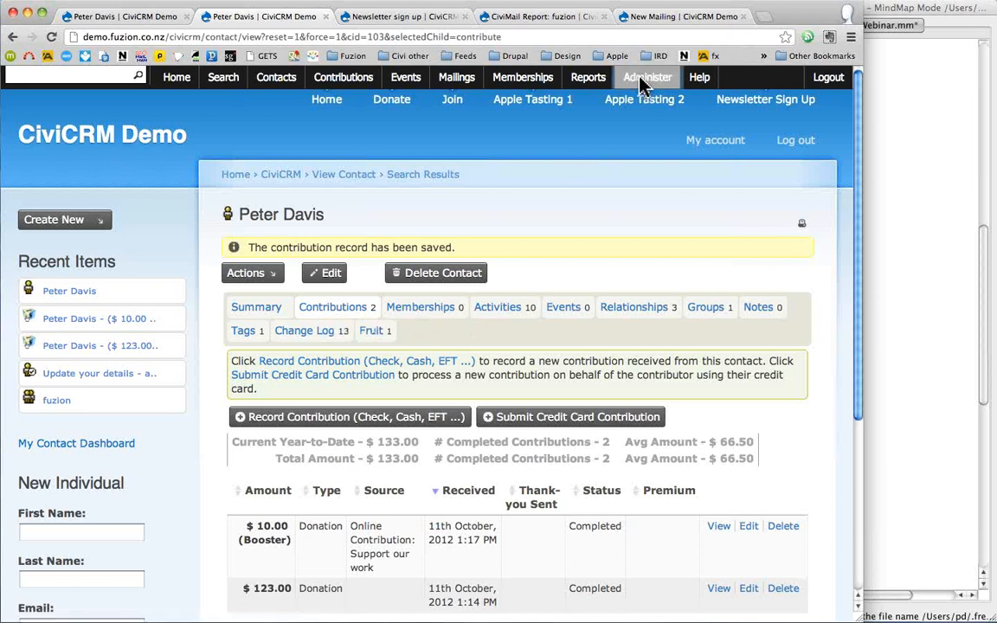
pyautogui.moveTo(642, 83)
pyautogui.moveTo(649, 273)
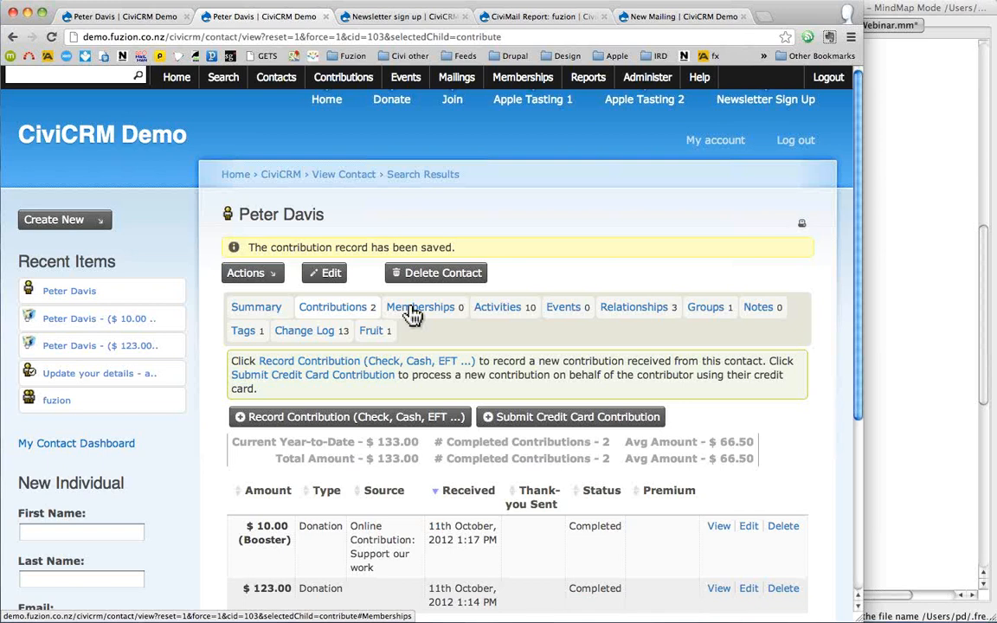
# - Go to Administer > CiviMember > Membership Types and open the General type for editing
pyautogui.click(649, 78)
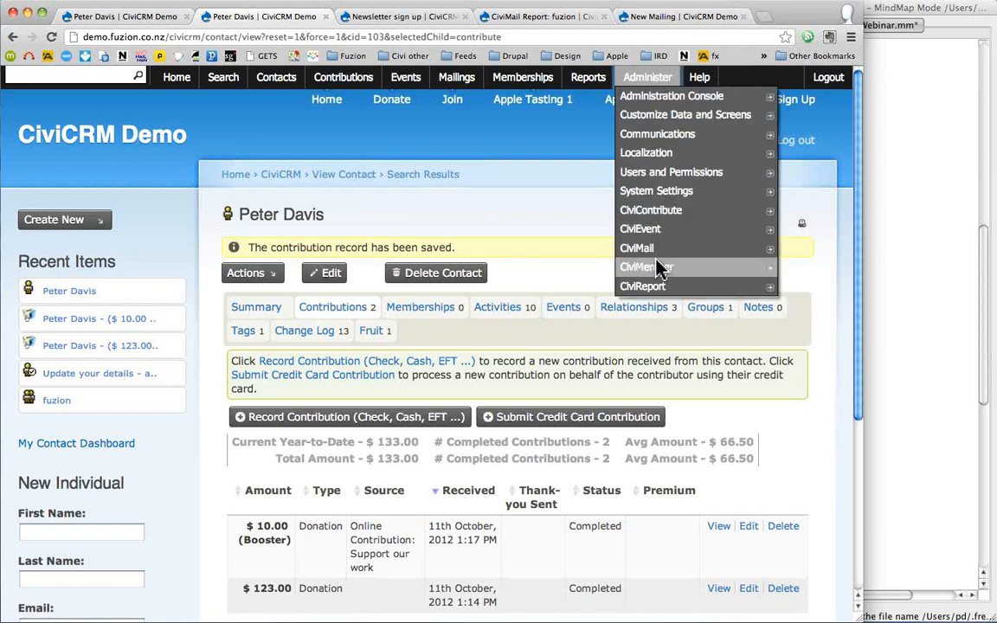
pyautogui.moveTo(659, 270)
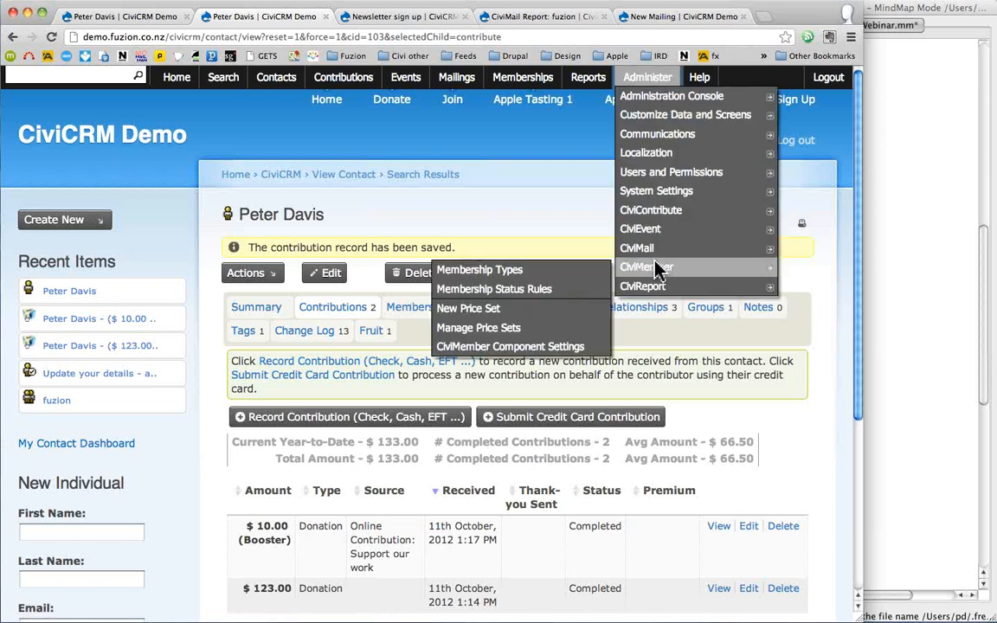
pyautogui.click(513, 271)
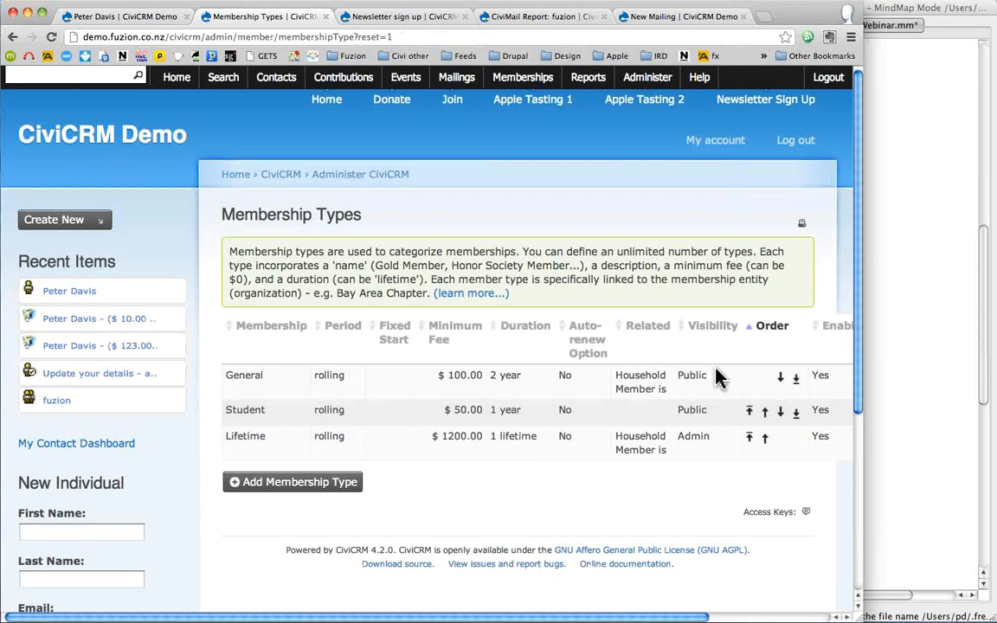
pyautogui.hscroll(3, 791, 380)
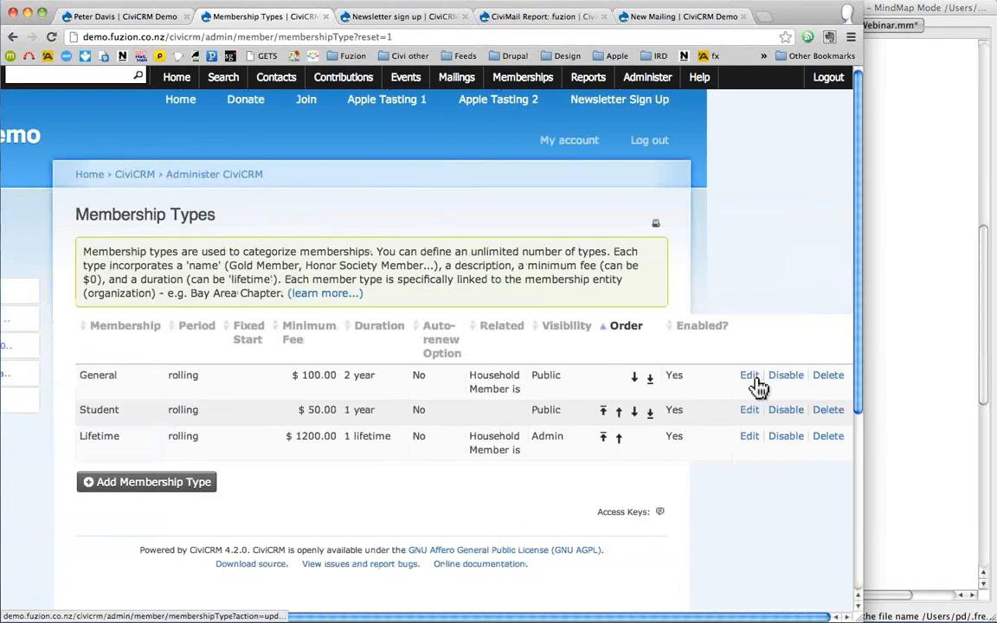
pyautogui.click(749, 378)
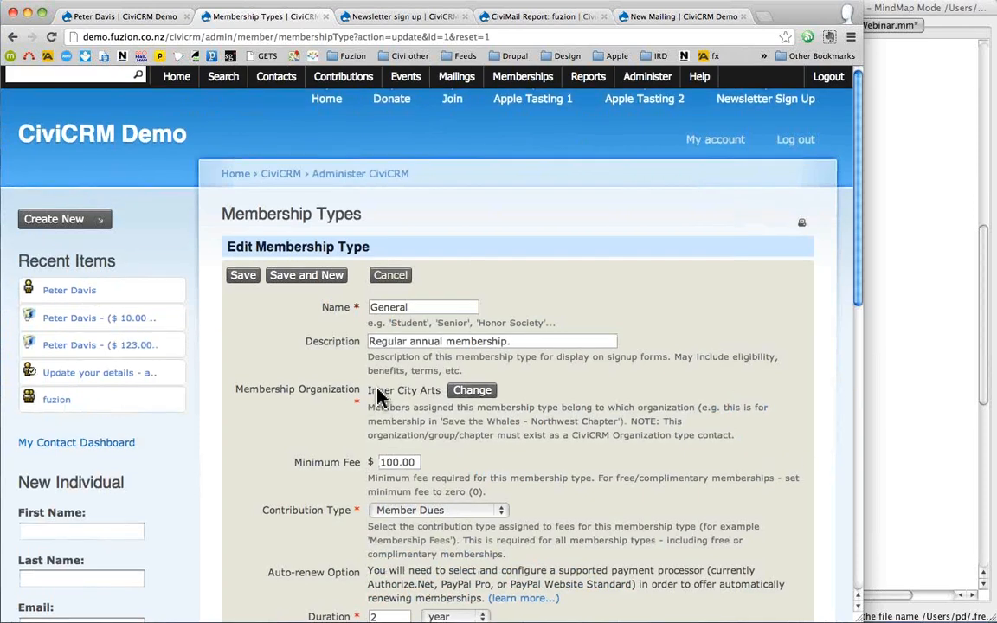
# - Review General's settings: $100.00 minimum fee, Member Dues, 2-year rolling duration, Public visibility
pyautogui.scroll(-1, 377, 397)
pyautogui.scroll(-2, 381, 389)
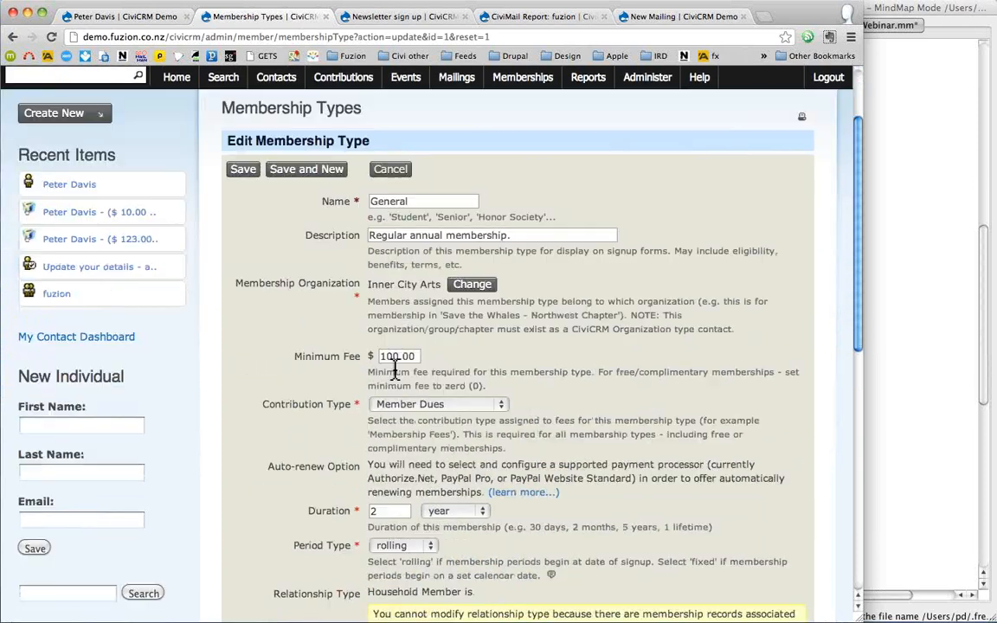
pyautogui.scroll(-4, 399, 363)
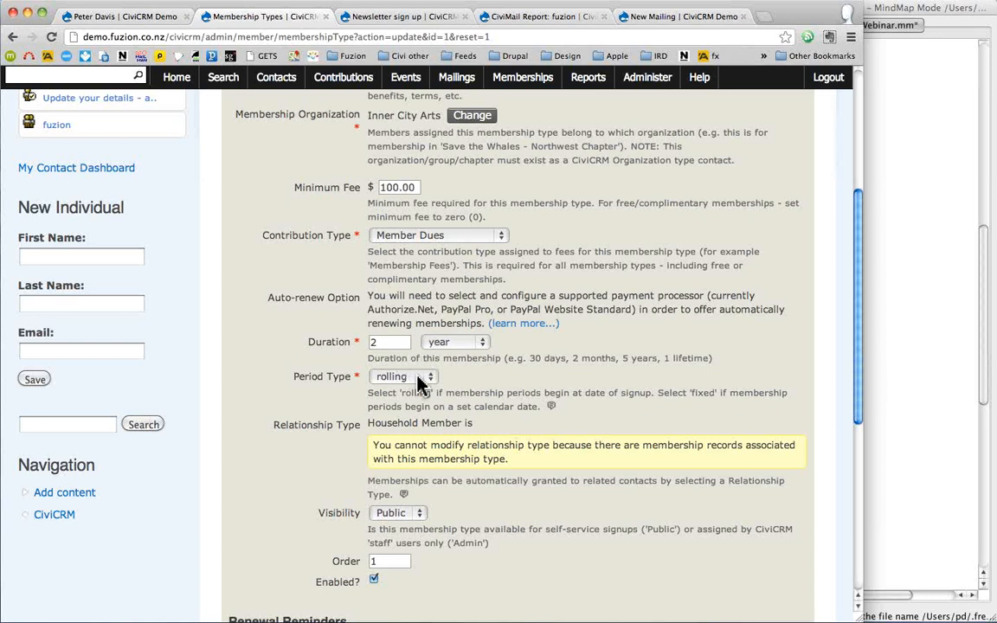
pyautogui.scroll(-1, 417, 376)
pyautogui.scroll(-3, 417, 381)
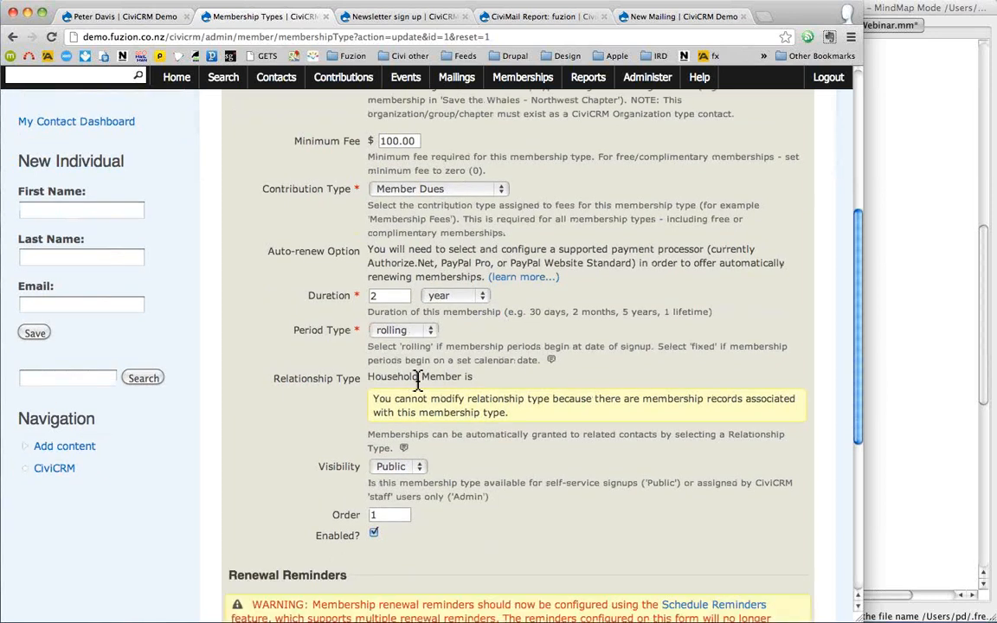
pyautogui.scroll(-1, 417, 387)
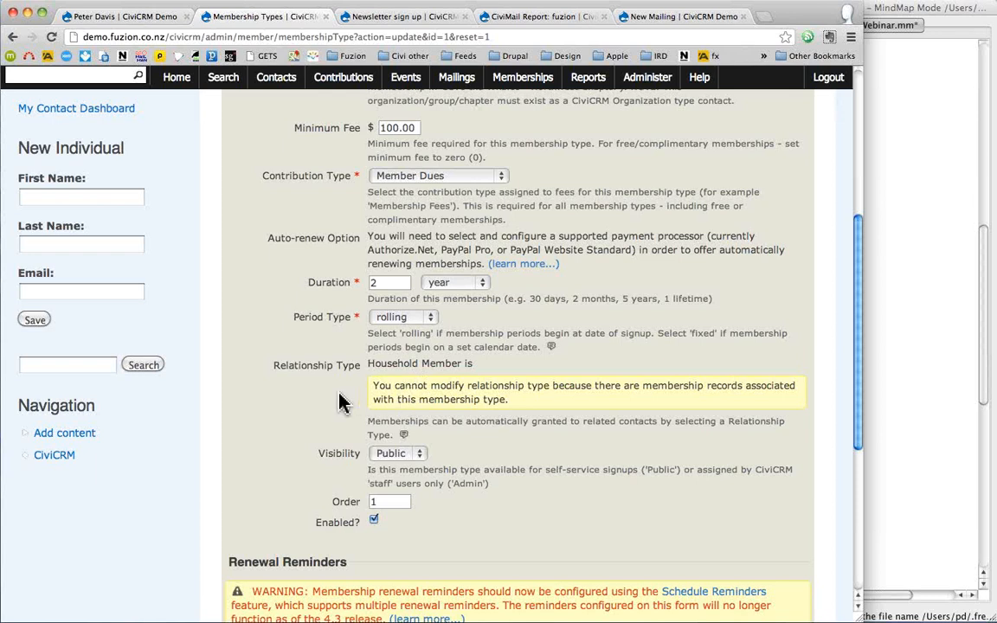
pyautogui.scroll(1, 344, 402)
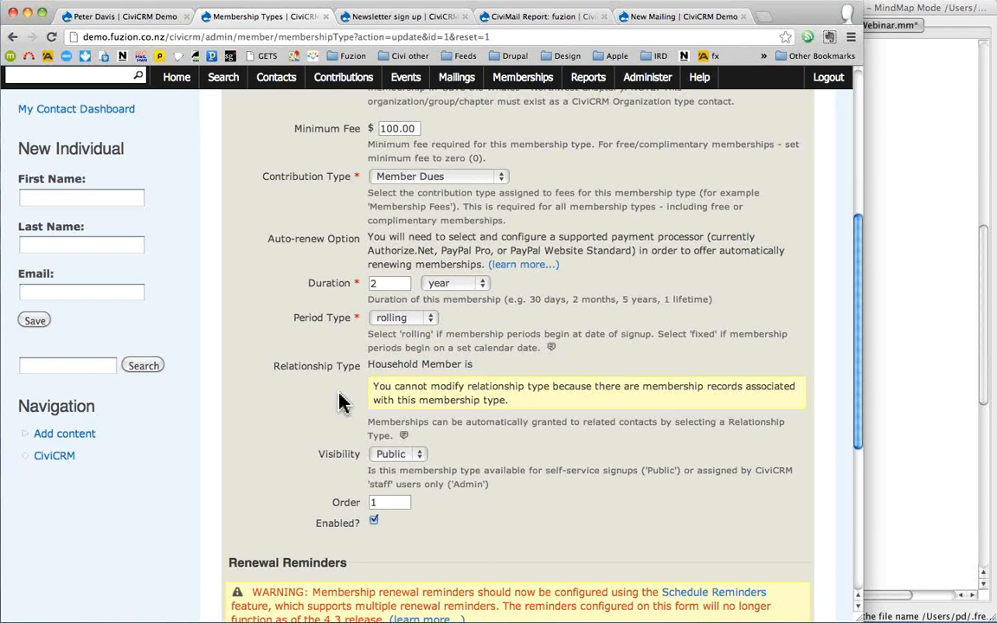
pyautogui.scroll(1, 344, 403)
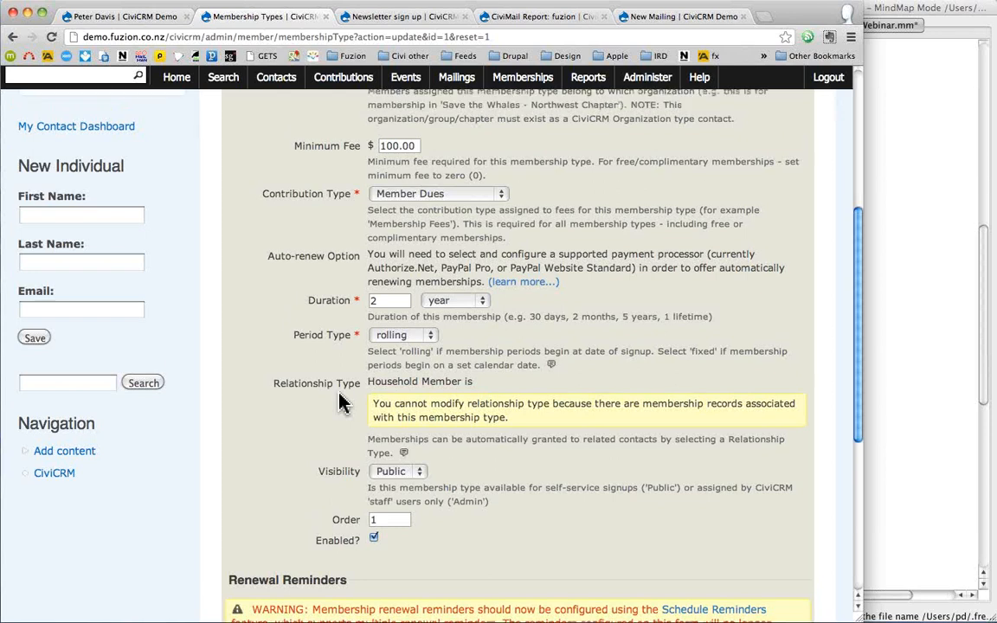
pyautogui.scroll(5, 343, 403)
pyautogui.scroll(2, 451, 108)
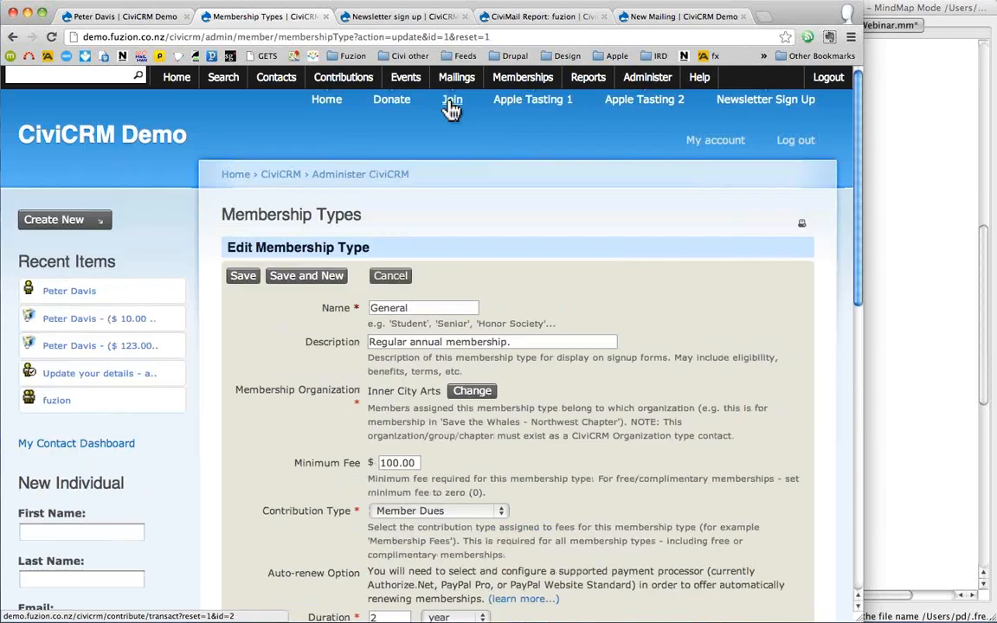
# - Open the public Member Signup and Renewal page and review the membership levels
pyautogui.click(452, 108)
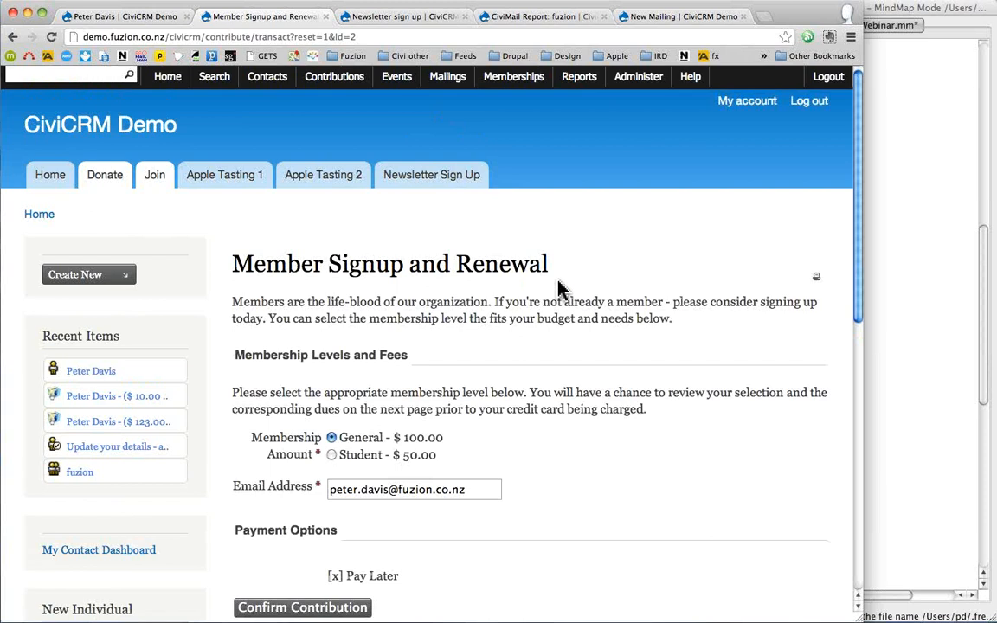
pyautogui.scroll(-2, 558, 288)
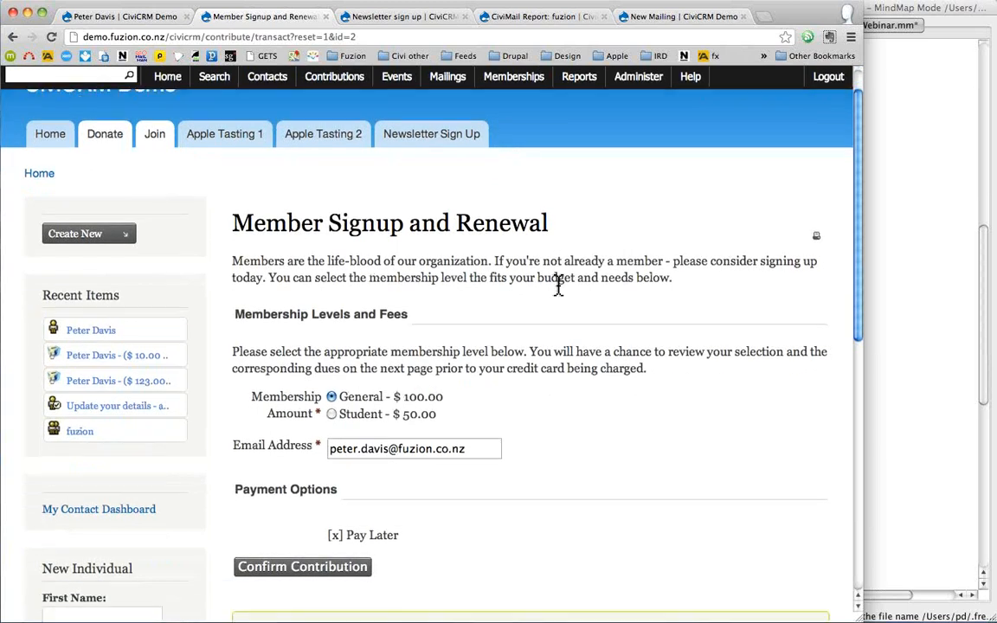
pyautogui.scroll(-1, 558, 289)
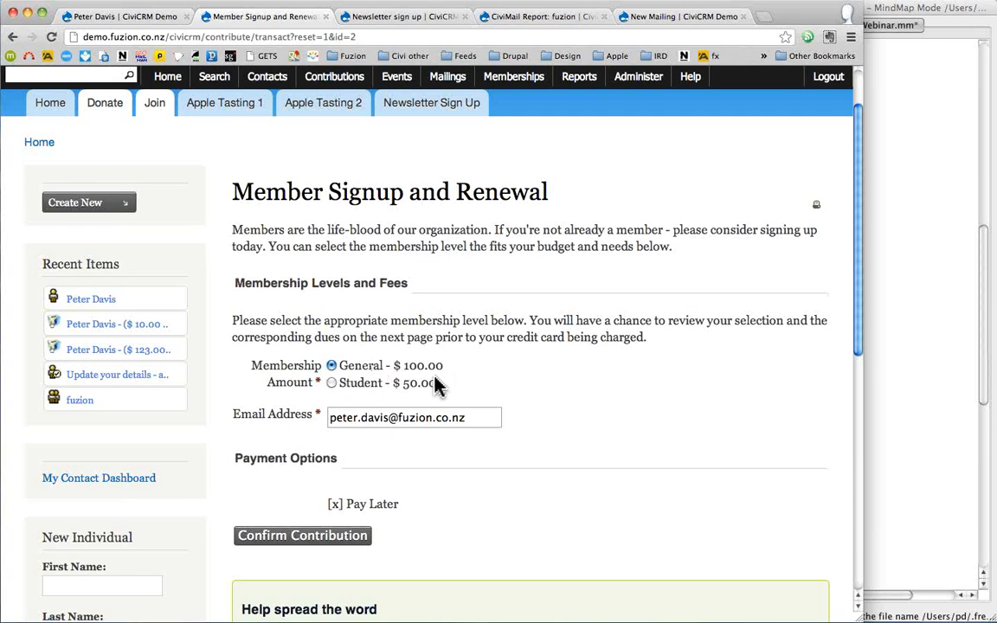
pyautogui.scroll(-1, 475, 389)
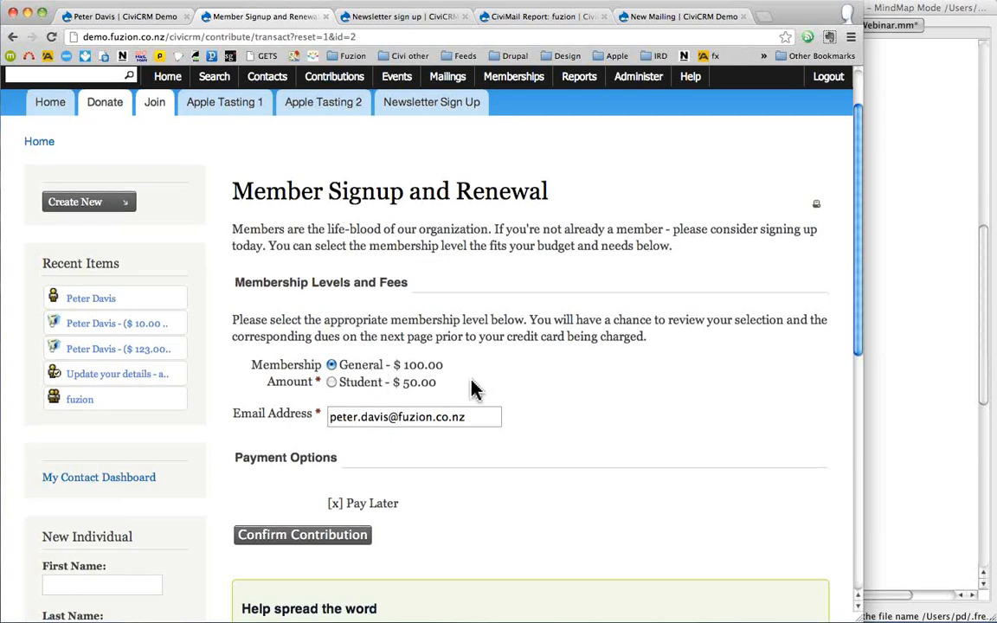
pyautogui.scroll(-5, 475, 389)
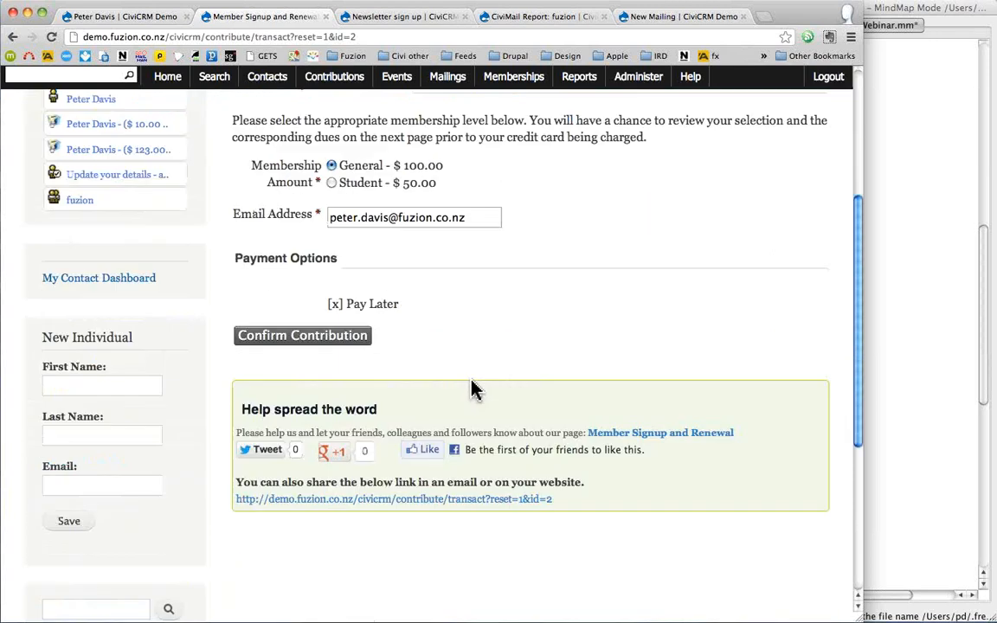
pyautogui.scroll(1, 476, 389)
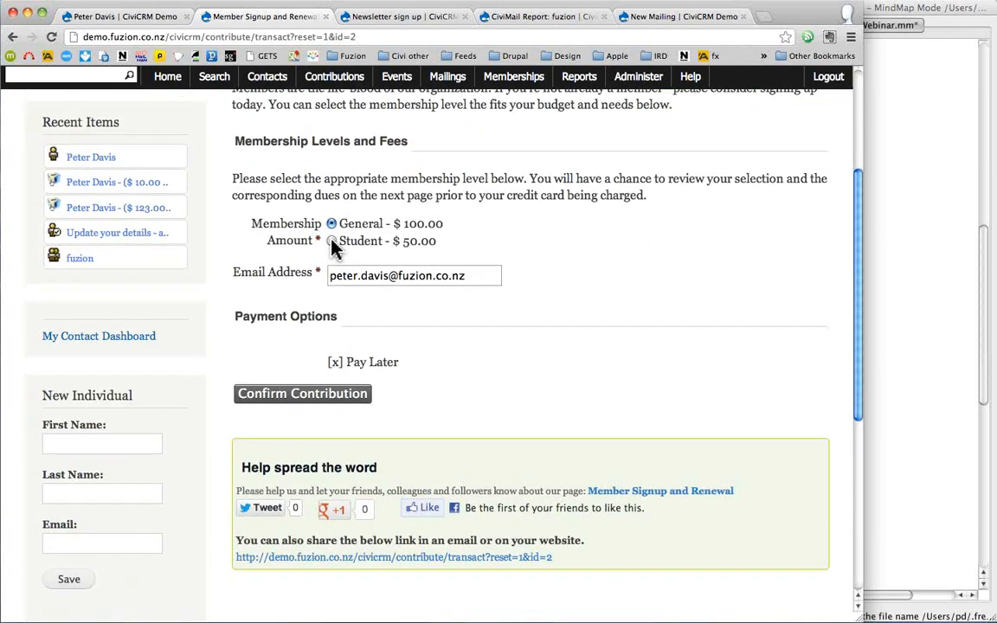
# - Sign up for the $50.00 Student membership with pay later, then return to the contact's record
pyautogui.click(332, 243)
pyautogui.click(297, 395)
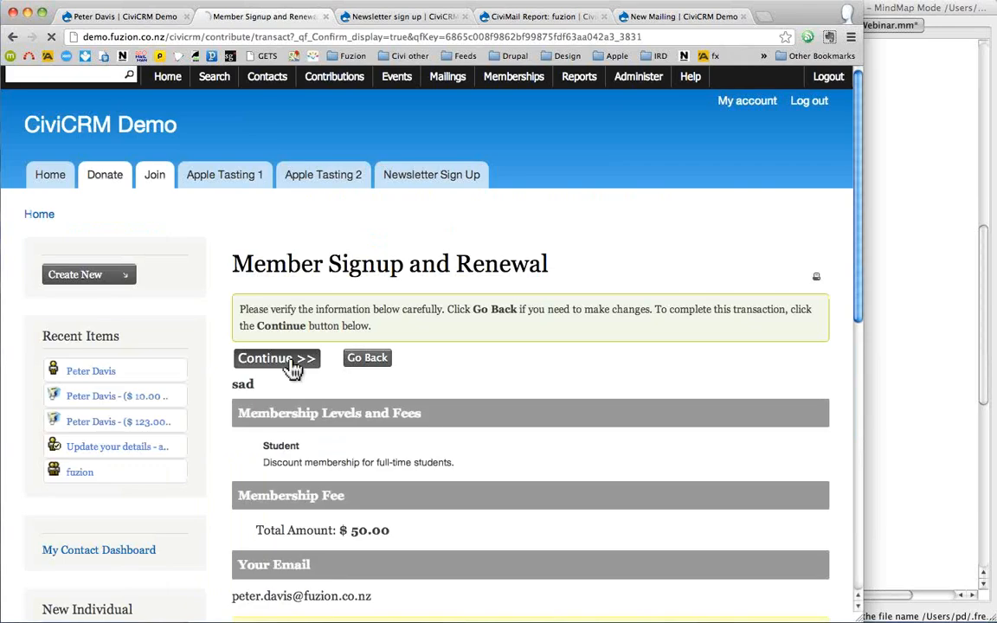
pyautogui.click(293, 366)
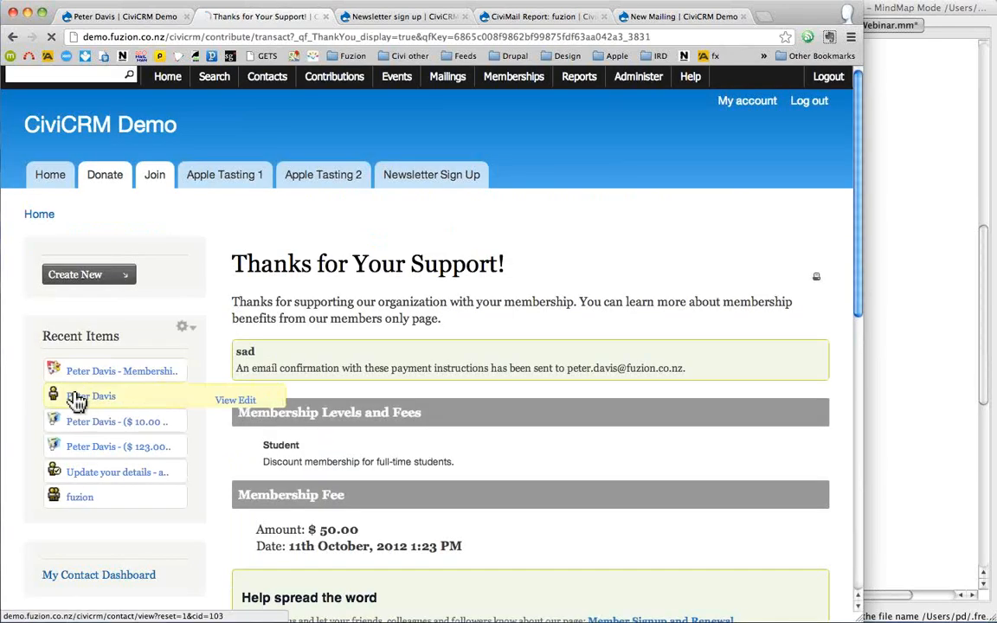
pyautogui.click(78, 399)
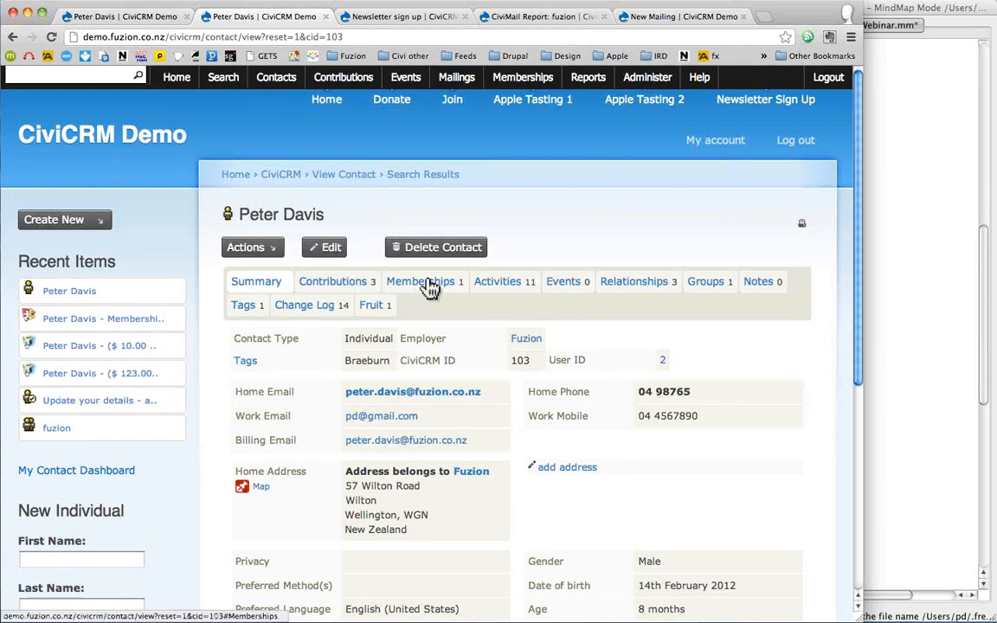
# - Mark the pending Student membership's payment Completed and send a confirmation receipt
pyautogui.click(429, 285)
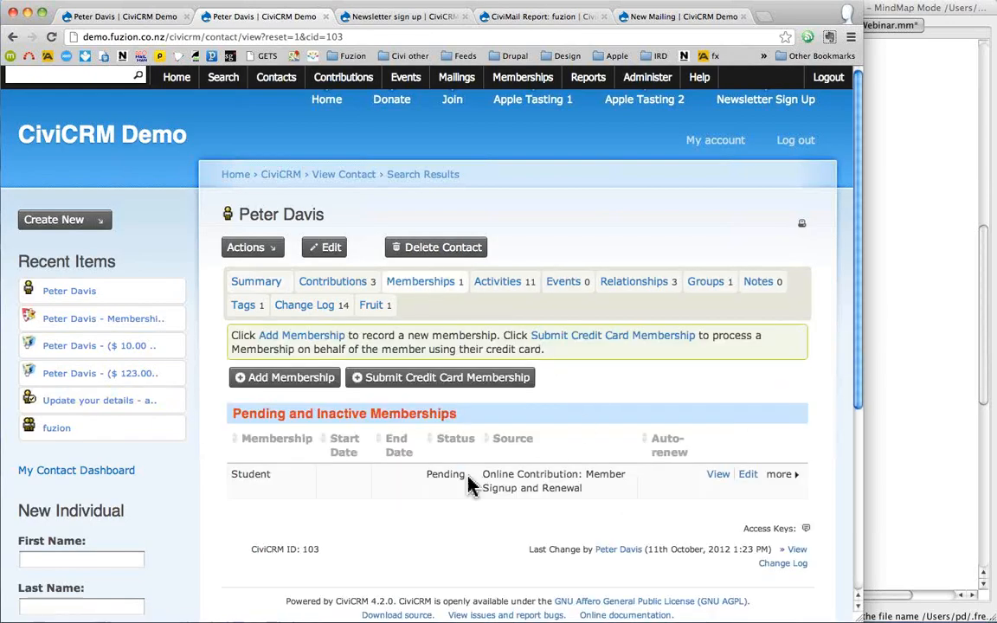
pyautogui.click(747, 478)
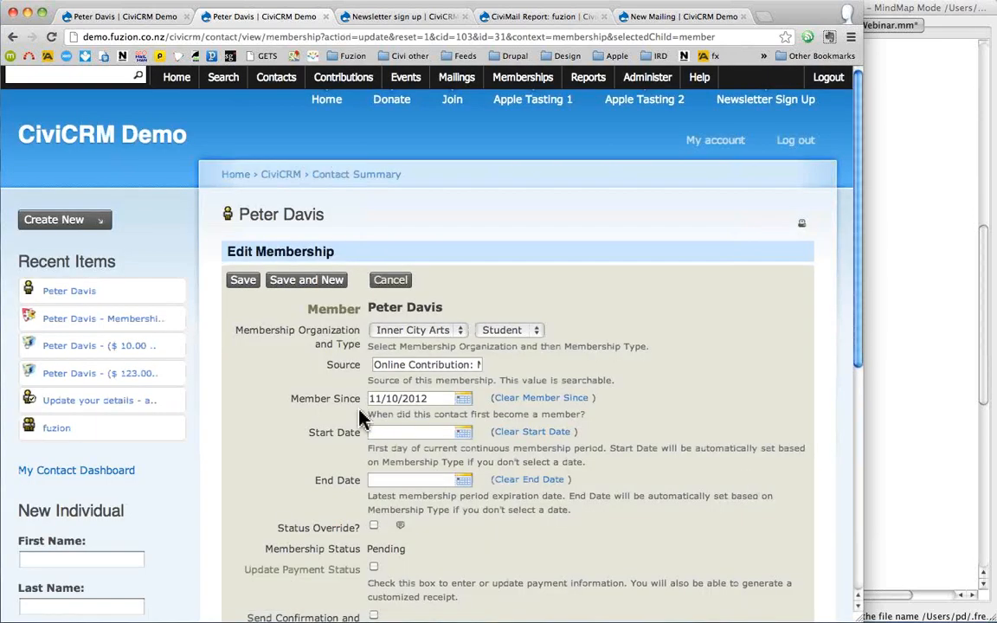
pyautogui.scroll(-3, 367, 425)
pyautogui.click(374, 443)
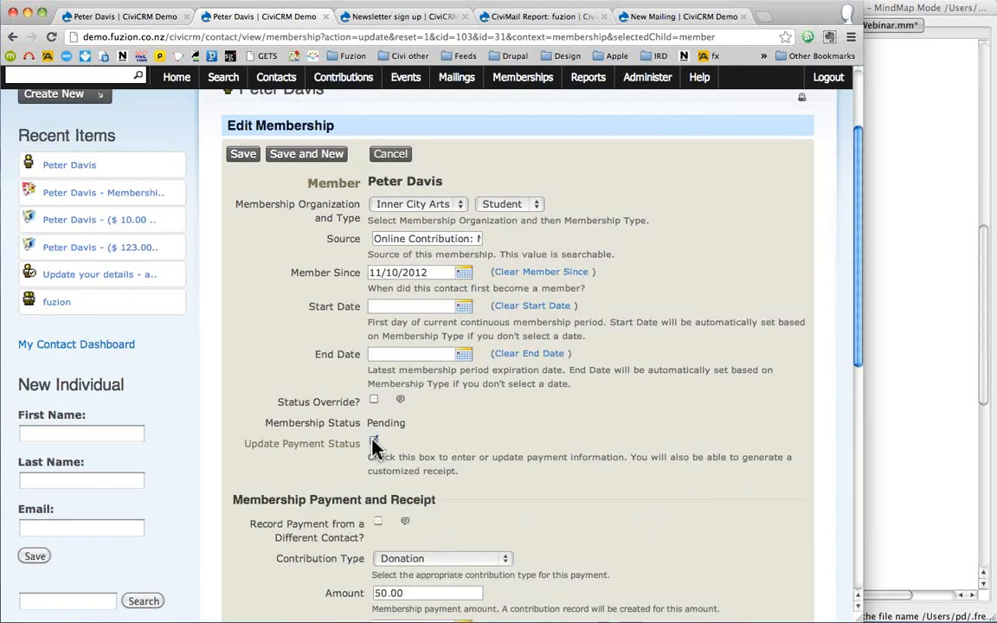
pyautogui.scroll(-3, 374, 446)
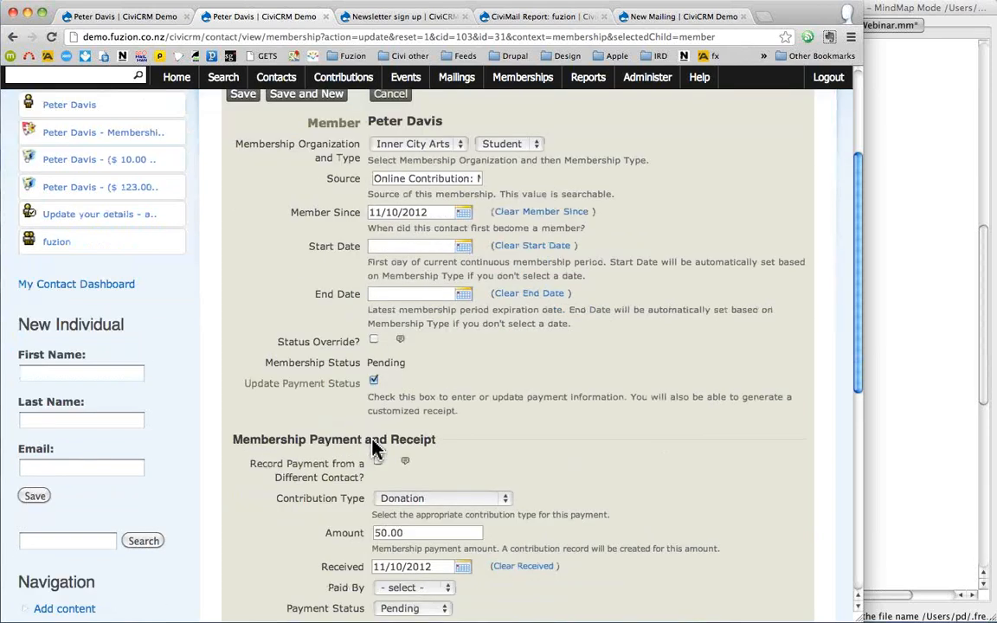
pyautogui.scroll(-2, 402, 472)
pyautogui.click(413, 466)
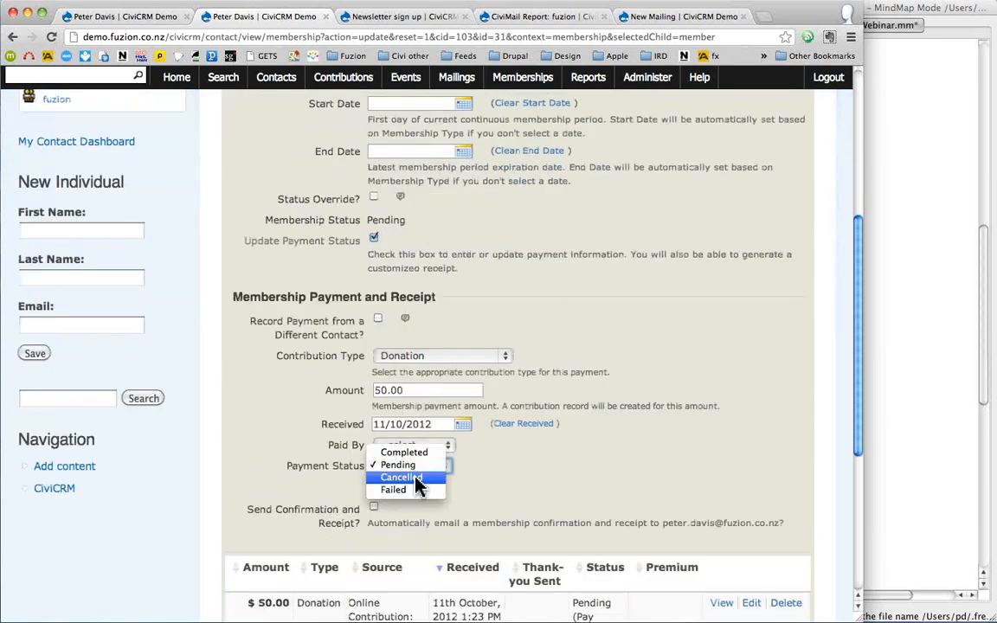
pyautogui.click(407, 447)
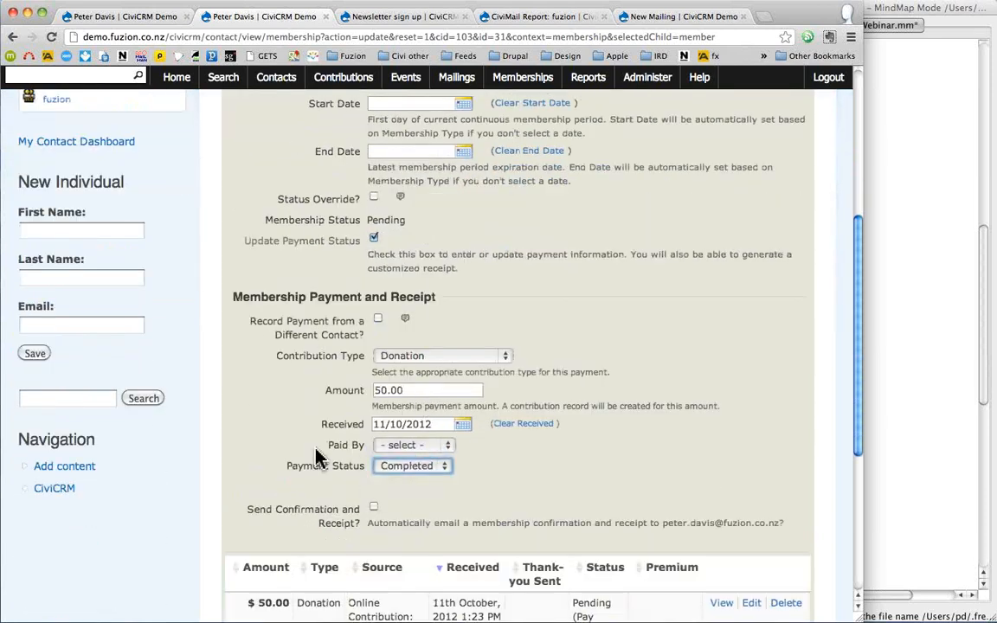
pyautogui.scroll(-1, 315, 456)
pyautogui.click(322, 491)
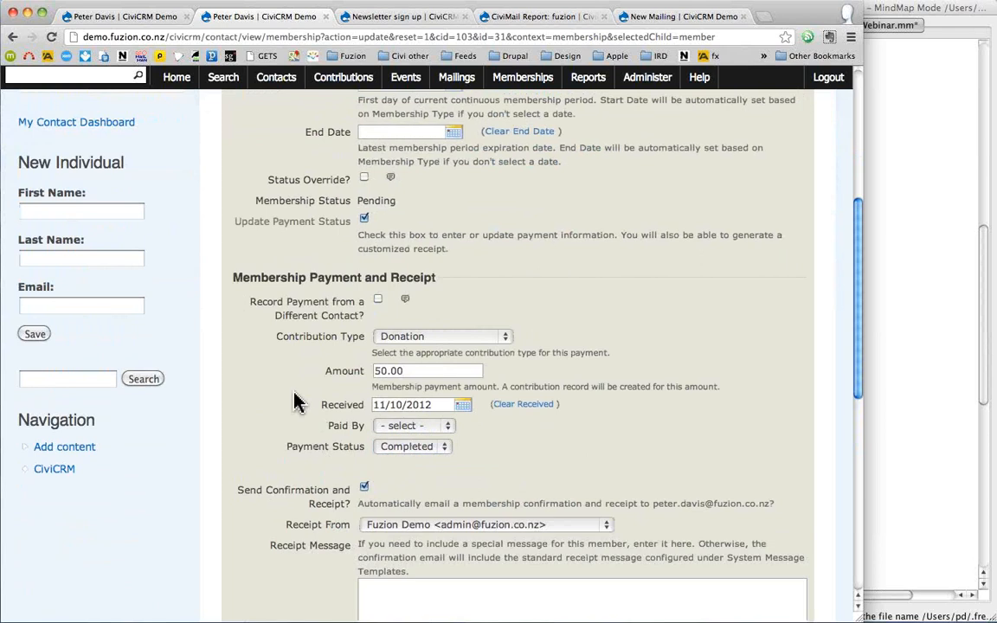
pyautogui.scroll(-10, 294, 403)
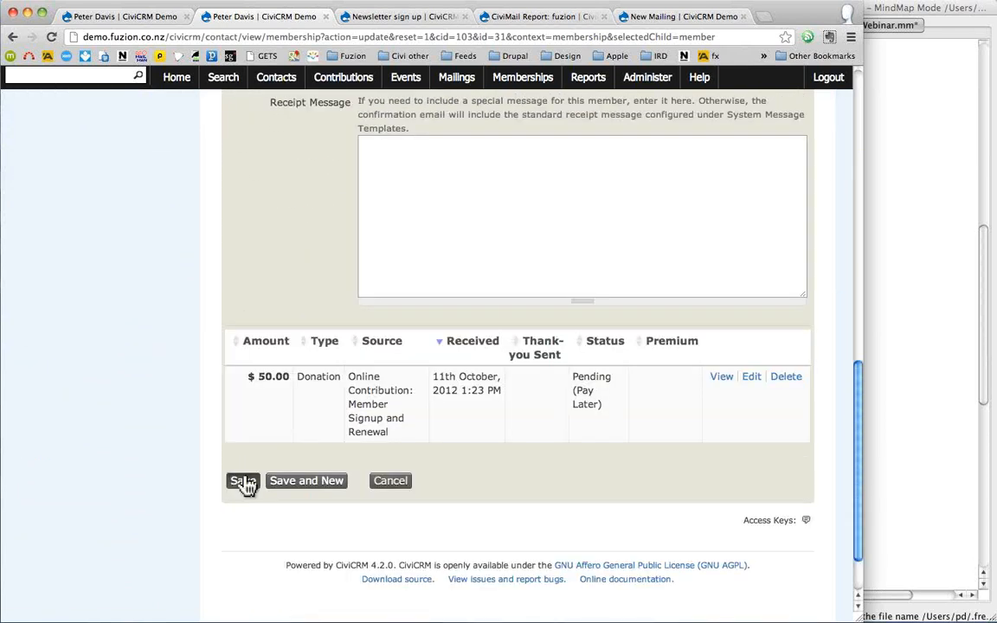
pyautogui.click(243, 481)
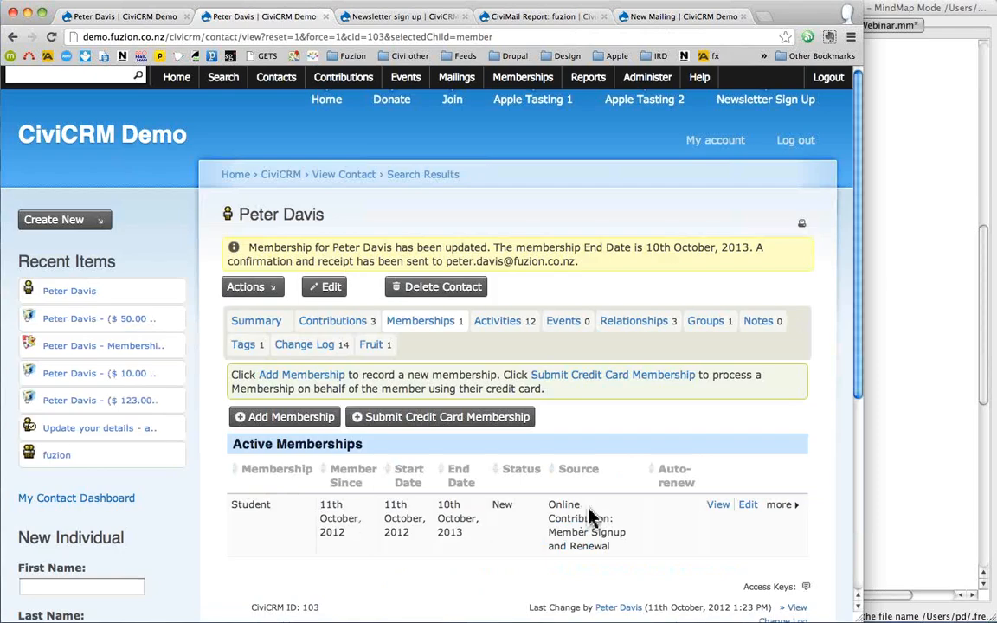
# - Start a renewal of the Student membership ending 10th October 2013
pyautogui.scroll(-1, 589, 495)
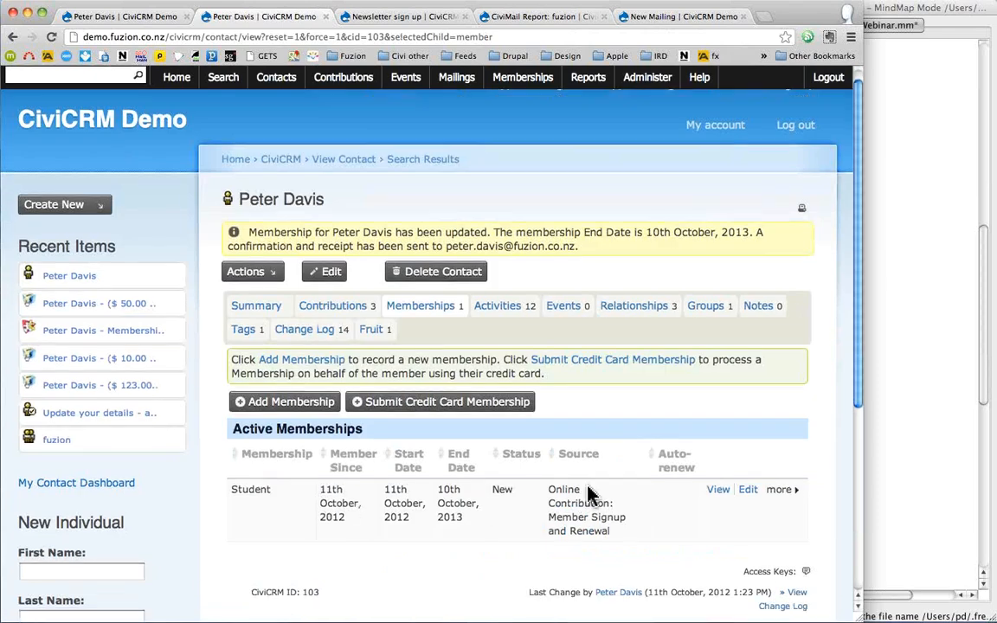
pyautogui.scroll(-5, 589, 495)
pyautogui.click(779, 403)
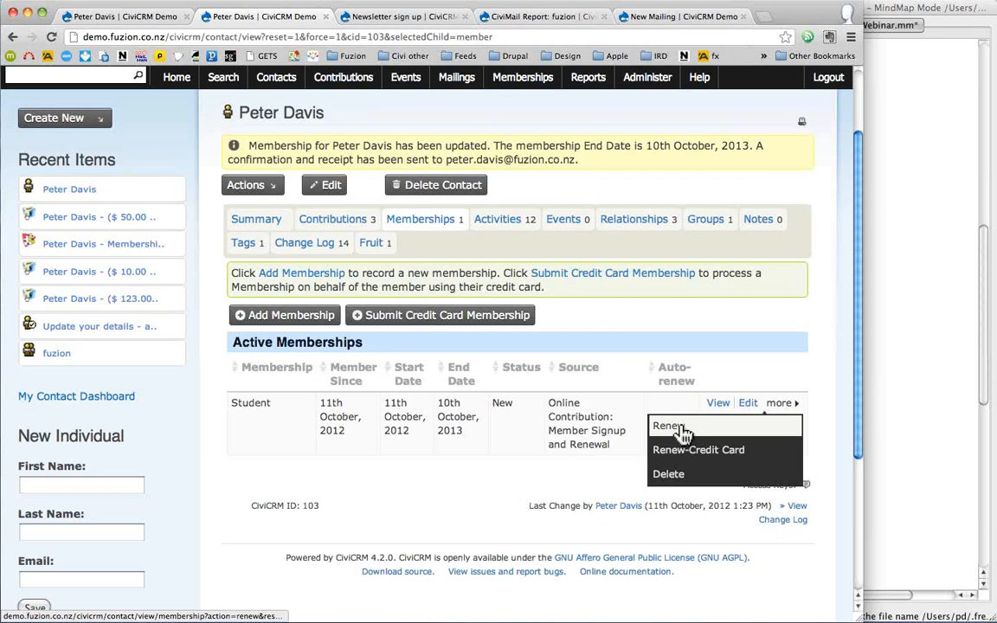
pyautogui.click(683, 436)
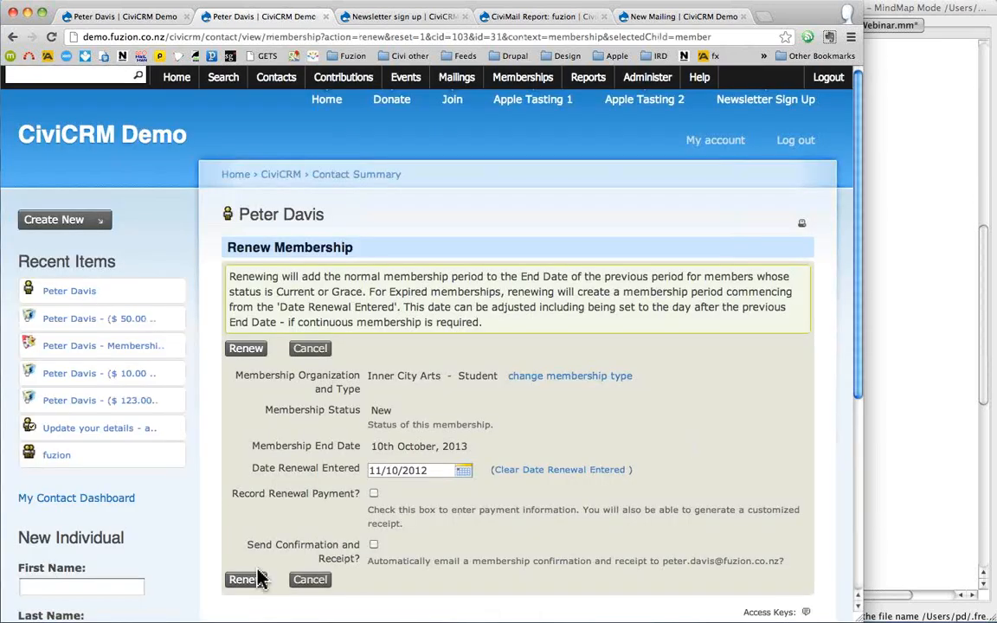
# - Renew the Student membership with a recorded $50.00 payment, extending it to 10th October 2014
pyautogui.click(373, 494)
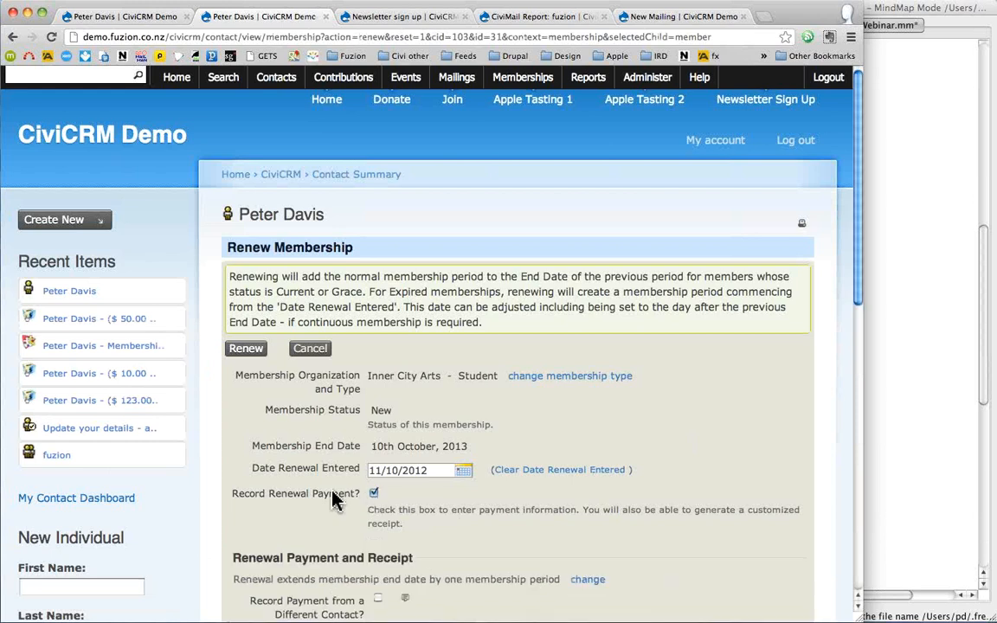
pyautogui.scroll(-3, 335, 499)
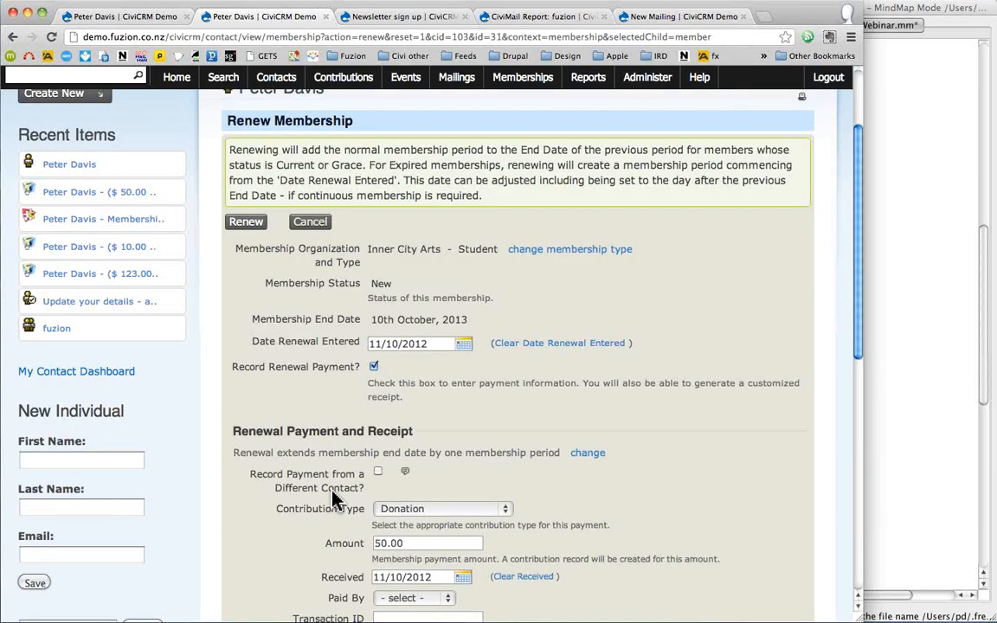
pyautogui.scroll(-2, 335, 499)
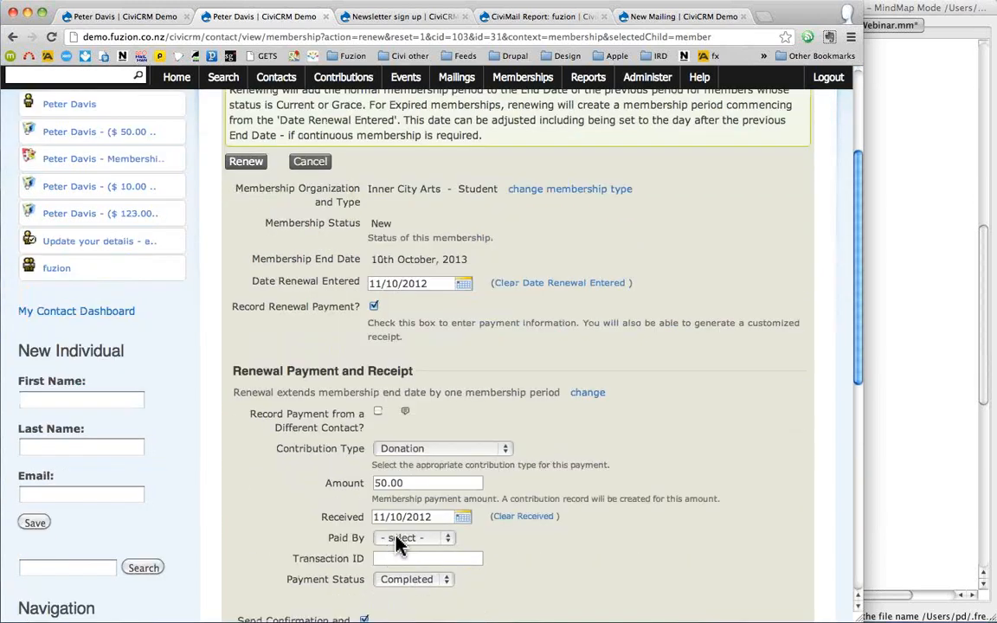
pyautogui.scroll(-12, 398, 543)
pyautogui.click(252, 448)
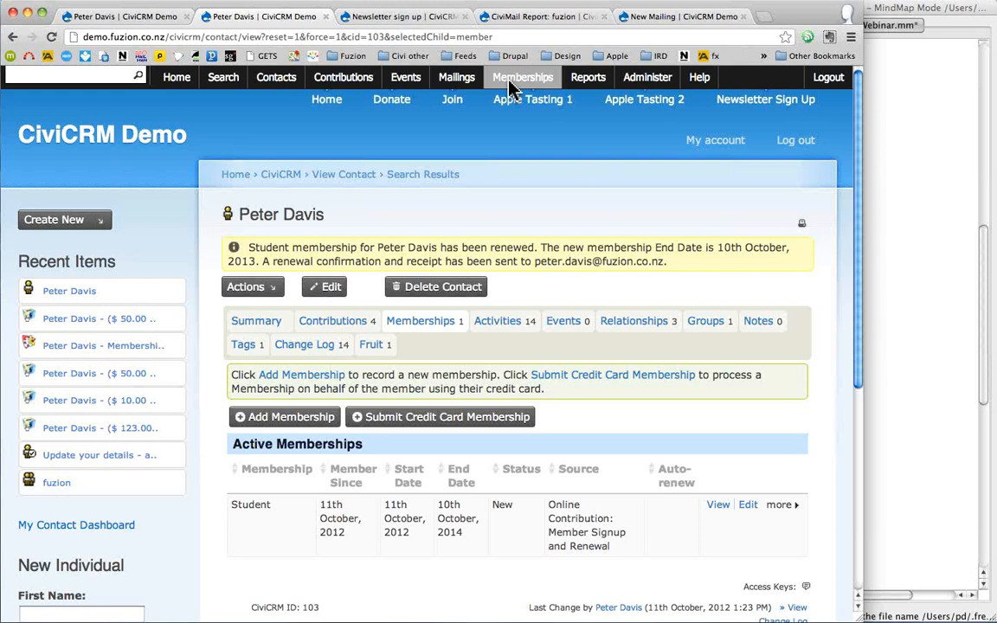
pyautogui.click(929, 204)
# - Unfold the Webinar map's Membership topic to show Rolling v Fixed, Auto Renew and Inherited
pyautogui.click(746, 130)
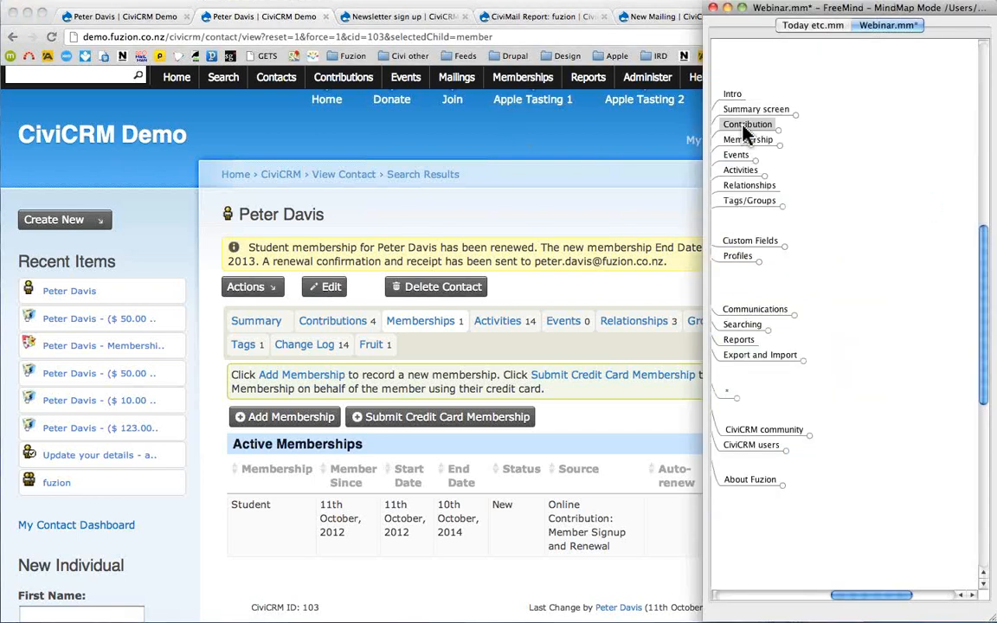
pyautogui.click(745, 130)
pyautogui.click(746, 130)
pyautogui.click(746, 140)
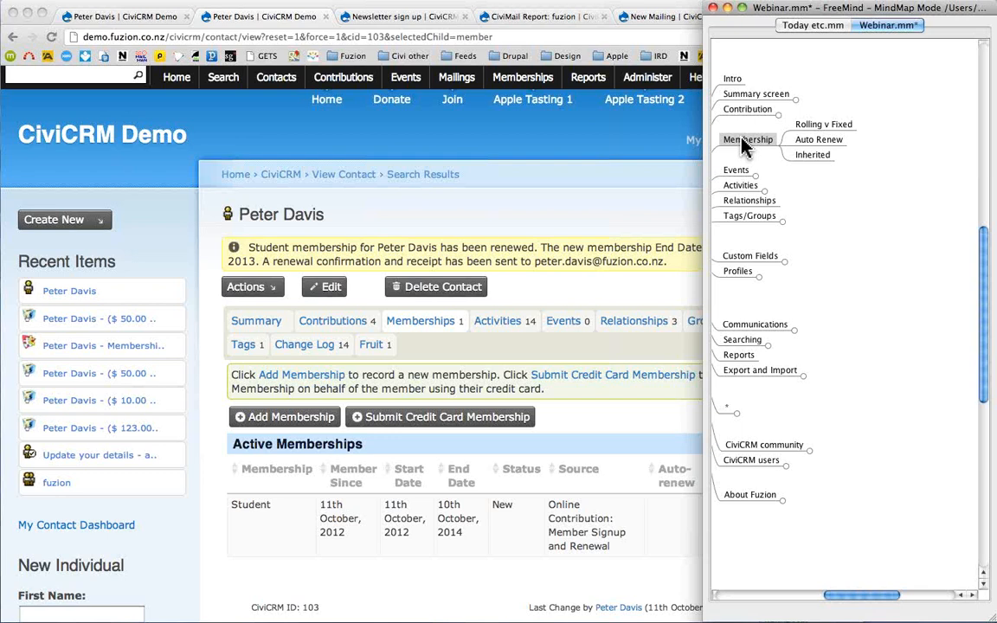
pyautogui.click(497, 201)
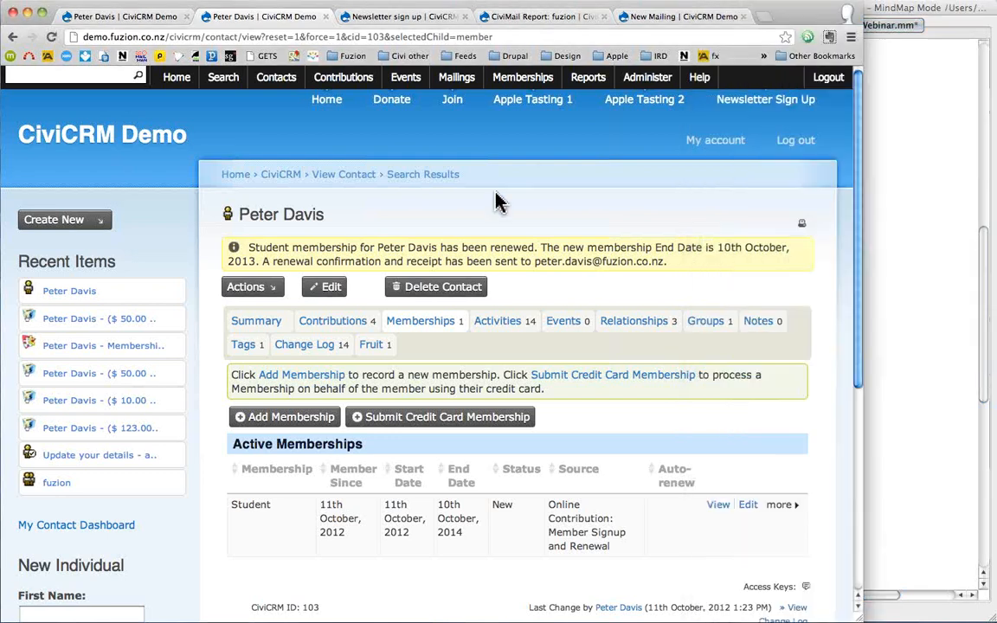
# - View the General, Student and Lifetime membership types, pointing out General's related Household Member relationship
pyautogui.click(900, 337)
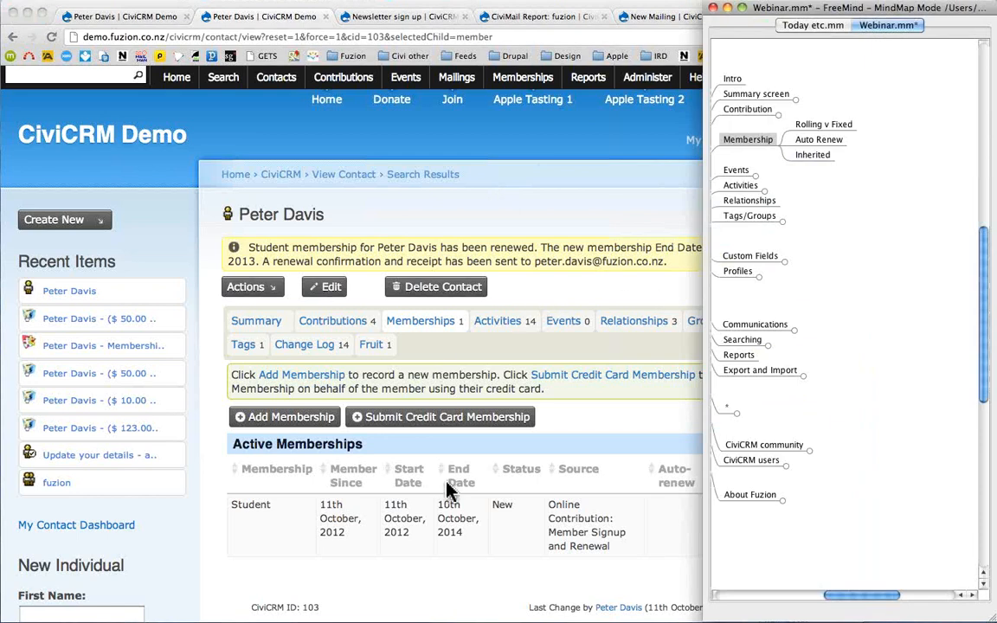
pyautogui.click(450, 571)
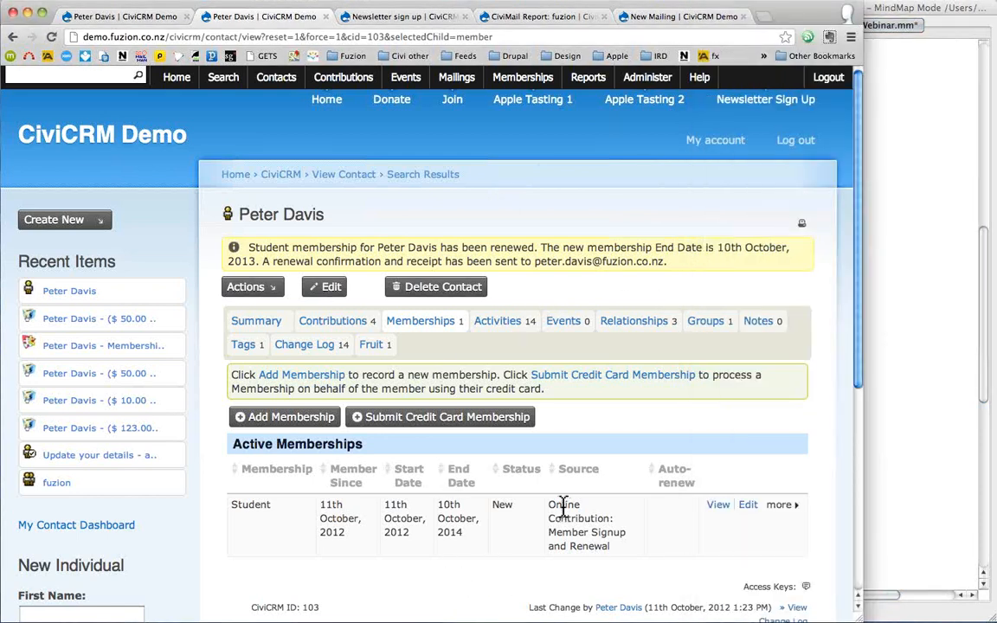
pyautogui.click(644, 77)
pyautogui.moveTo(641, 266)
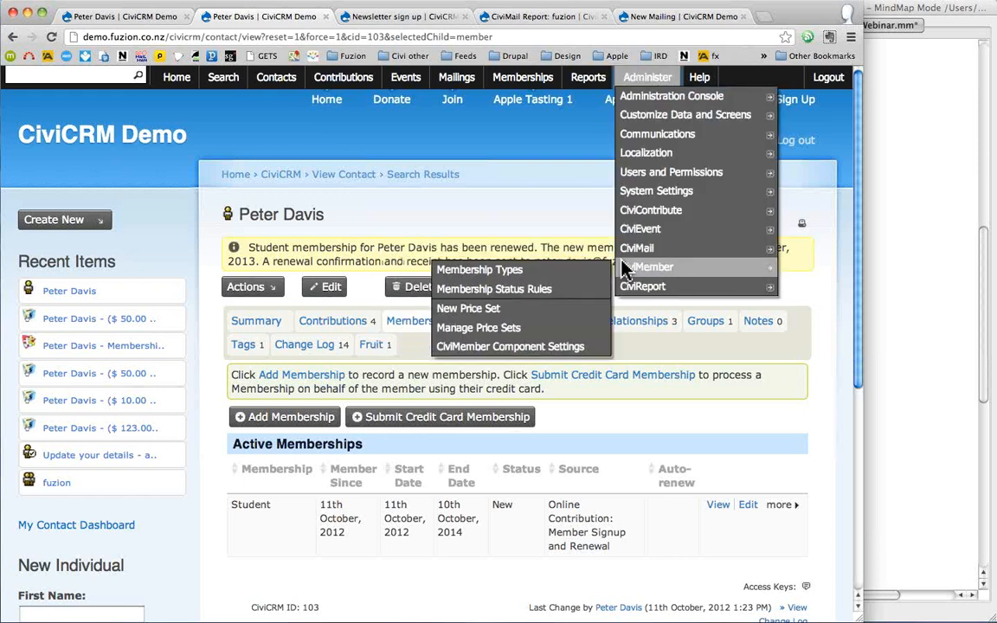
pyautogui.click(551, 272)
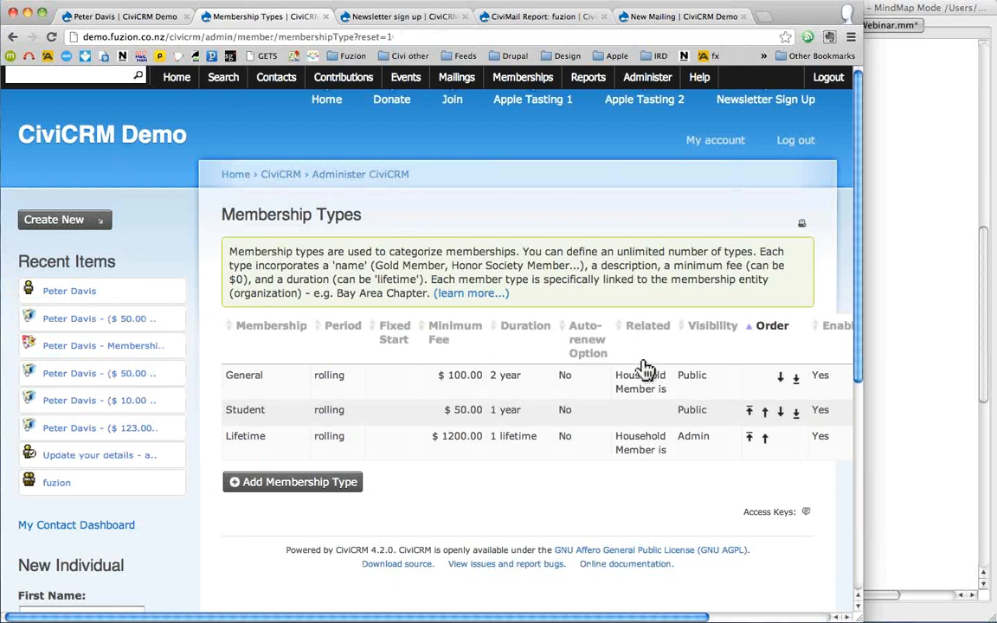
pyautogui.moveTo(630, 379); pyautogui.dragTo(662, 392)
pyautogui.click(406, 83)
pyautogui.click(404, 79)
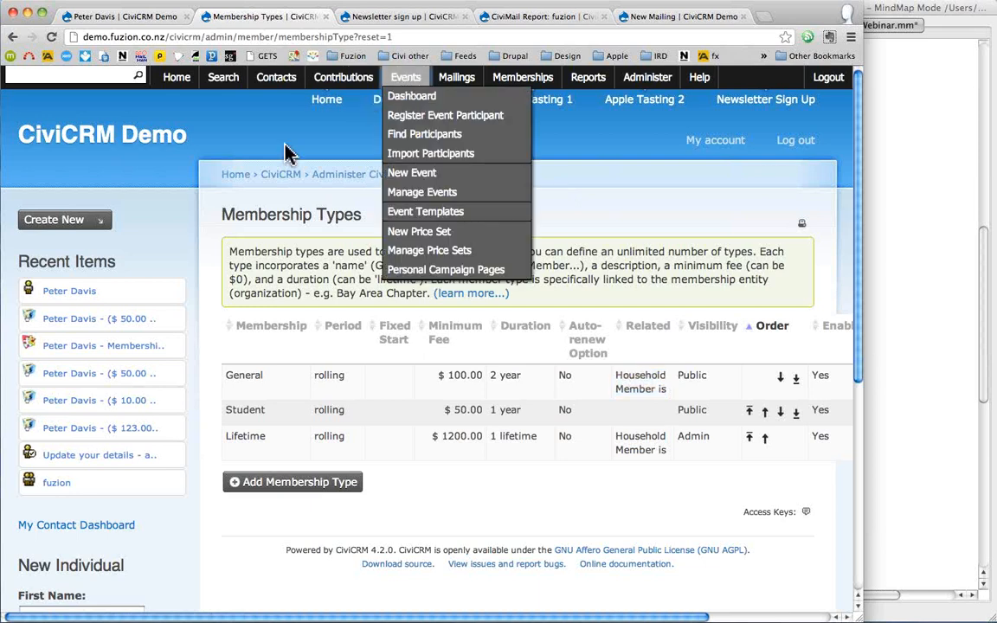
# - On the Apple Tasting 1 form, select the Big Apple $15.00 fee and point out the address details
pyautogui.click(519, 103)
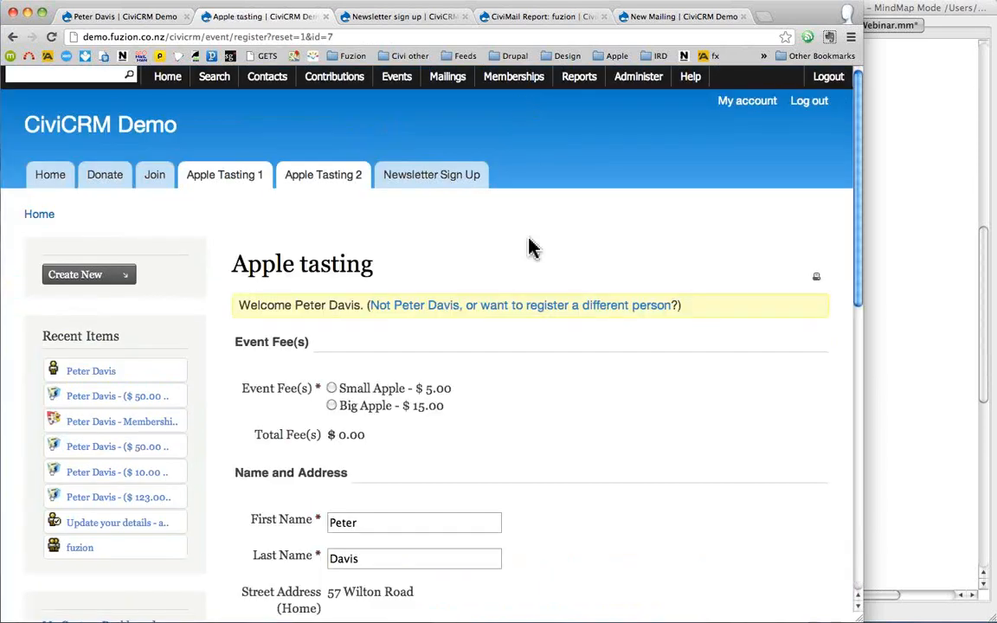
pyautogui.scroll(-3, 559, 247)
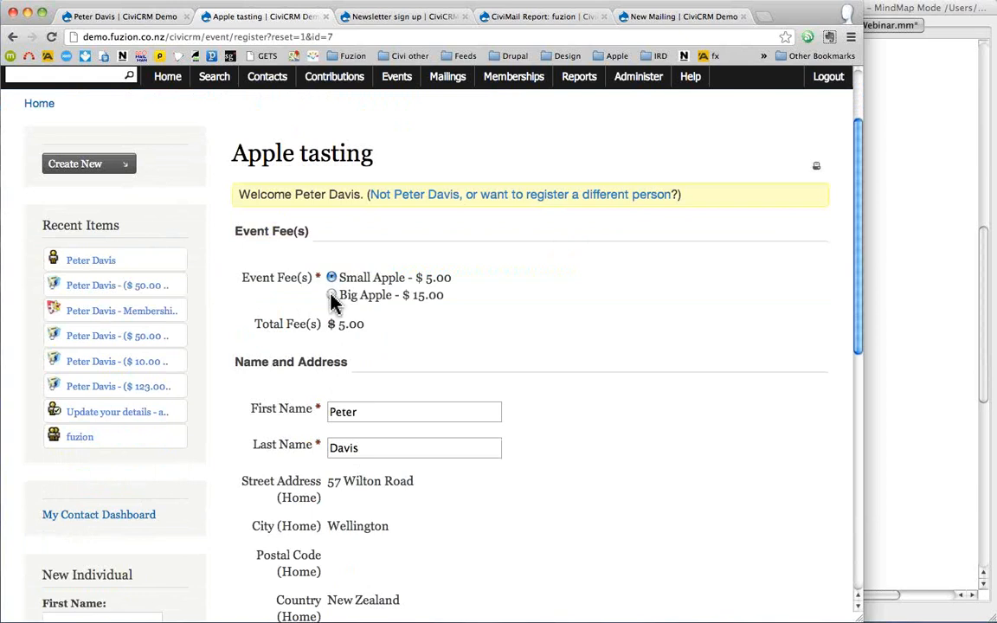
pyautogui.click(331, 295)
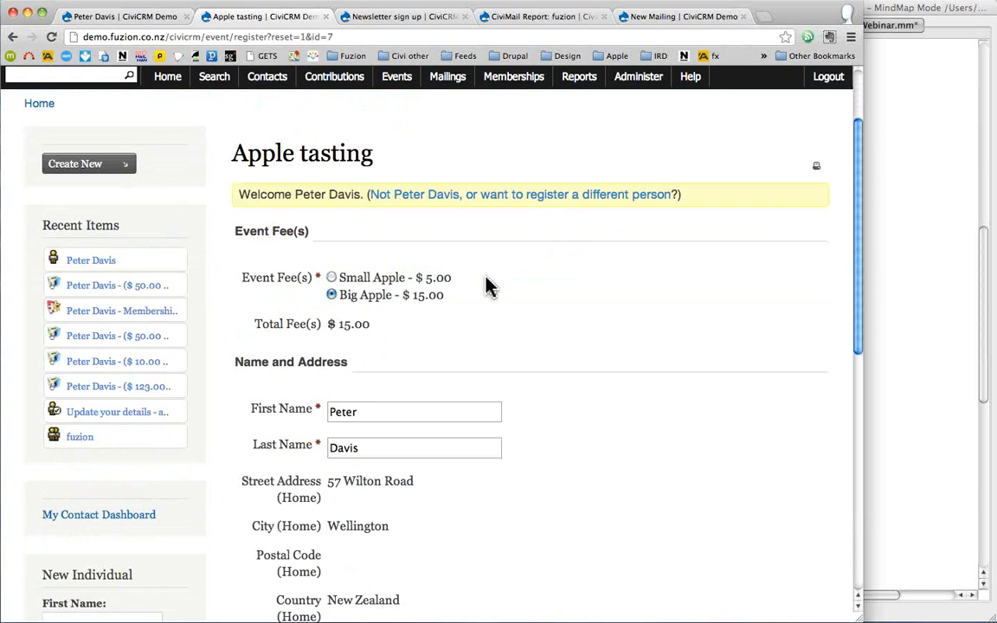
pyautogui.scroll(-2, 488, 287)
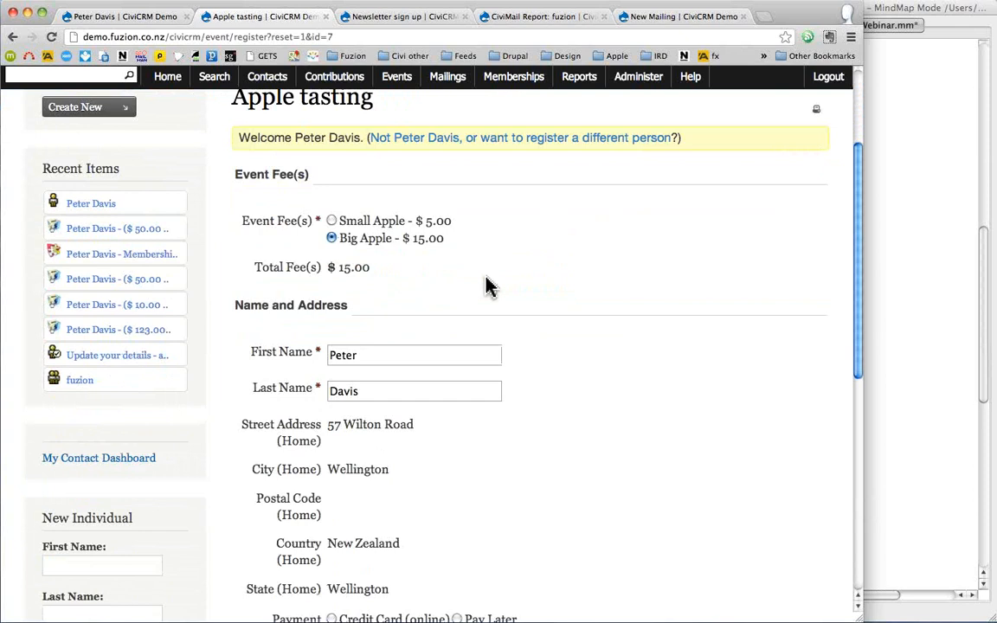
pyautogui.scroll(-3, 487, 286)
pyautogui.moveTo(234, 224); pyautogui.dragTo(310, 248)
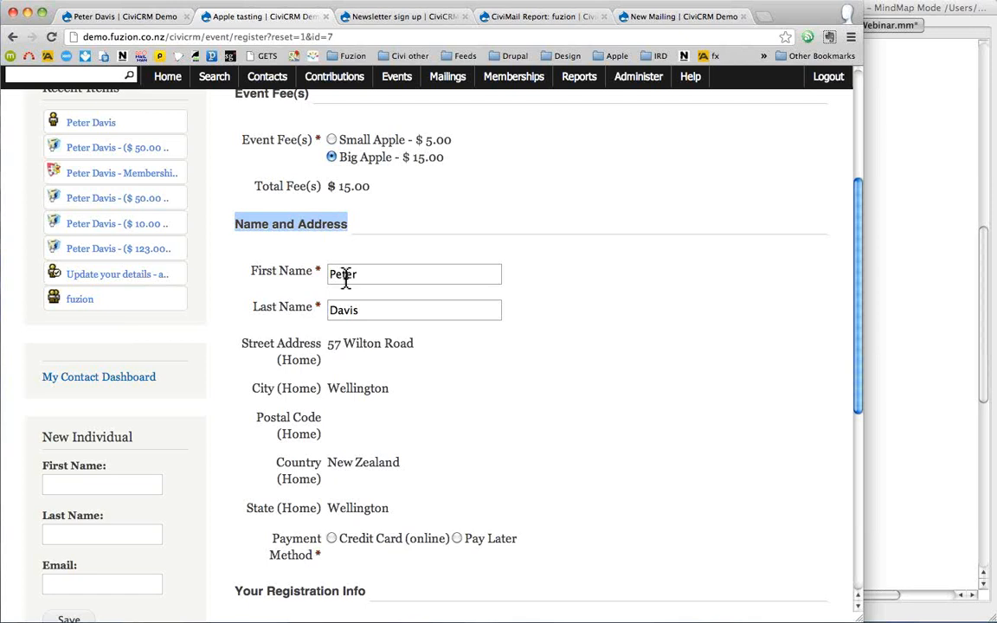
pyautogui.moveTo(262, 350); pyautogui.dragTo(366, 367)
pyautogui.click(684, 319)
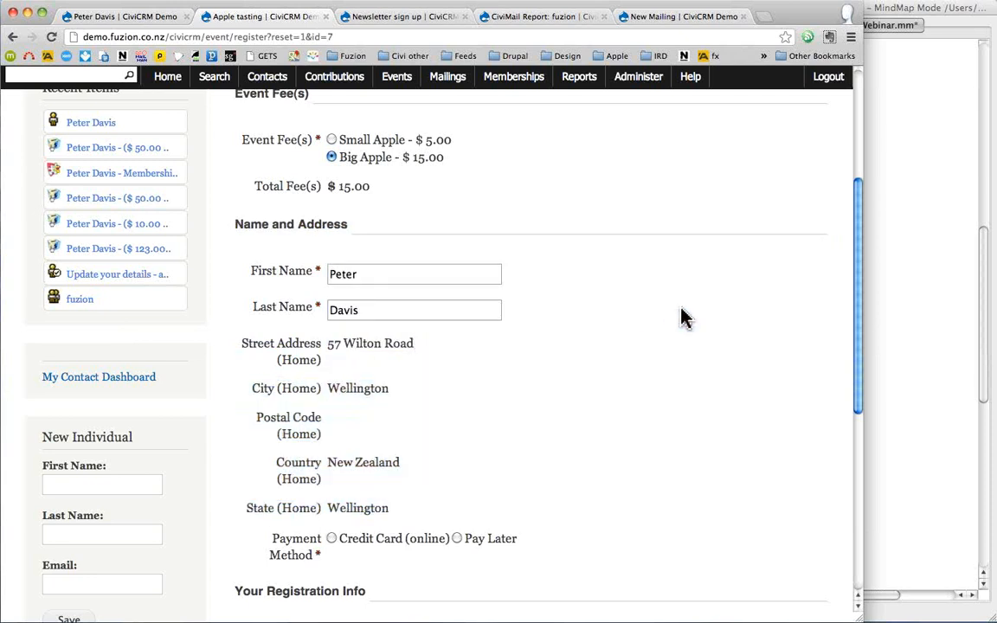
pyautogui.scroll(-1, 682, 318)
pyautogui.scroll(-3, 682, 319)
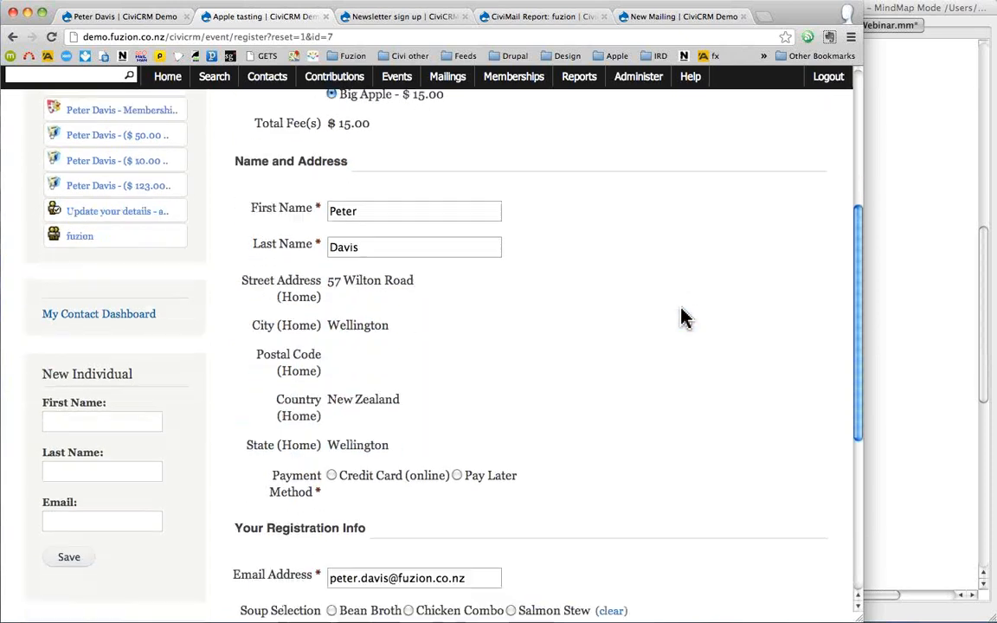
# - Choose Pay Later instead of Credit Card and pick Bean Broth as the soup
pyautogui.click(332, 403)
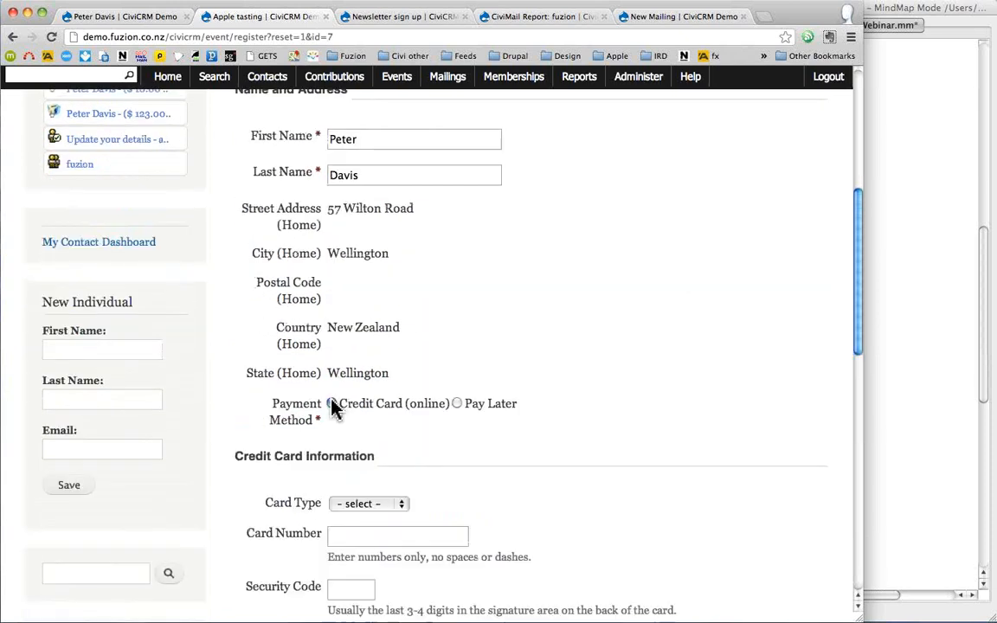
pyautogui.click(457, 403)
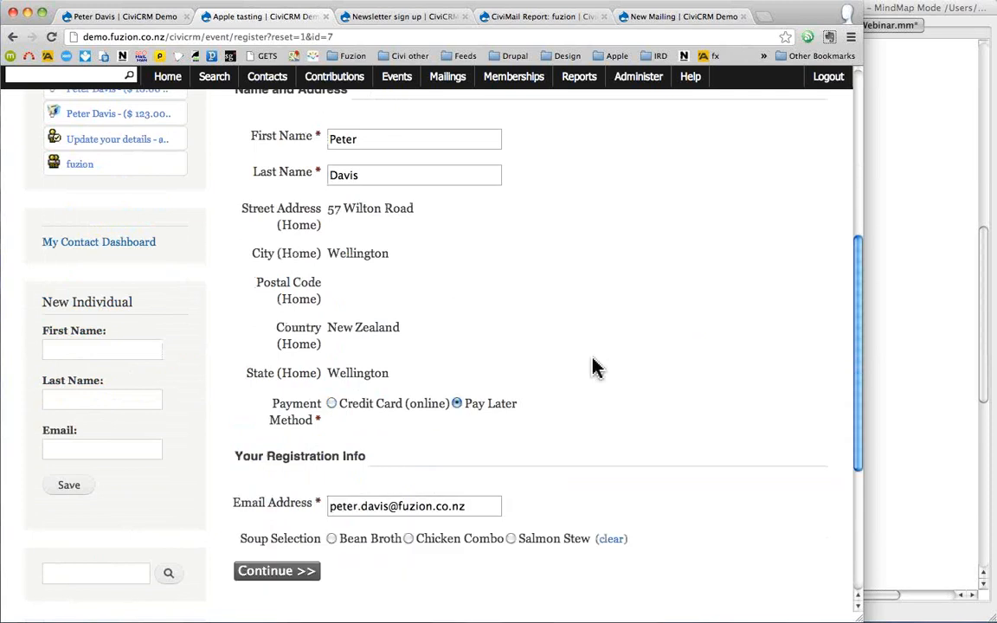
pyautogui.scroll(-3, 595, 367)
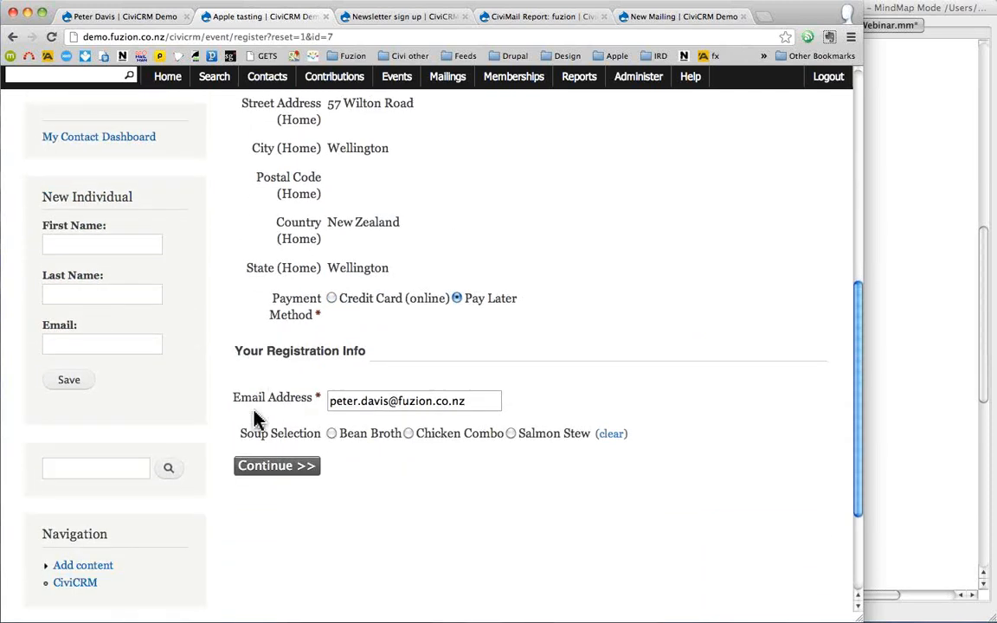
pyautogui.click(333, 432)
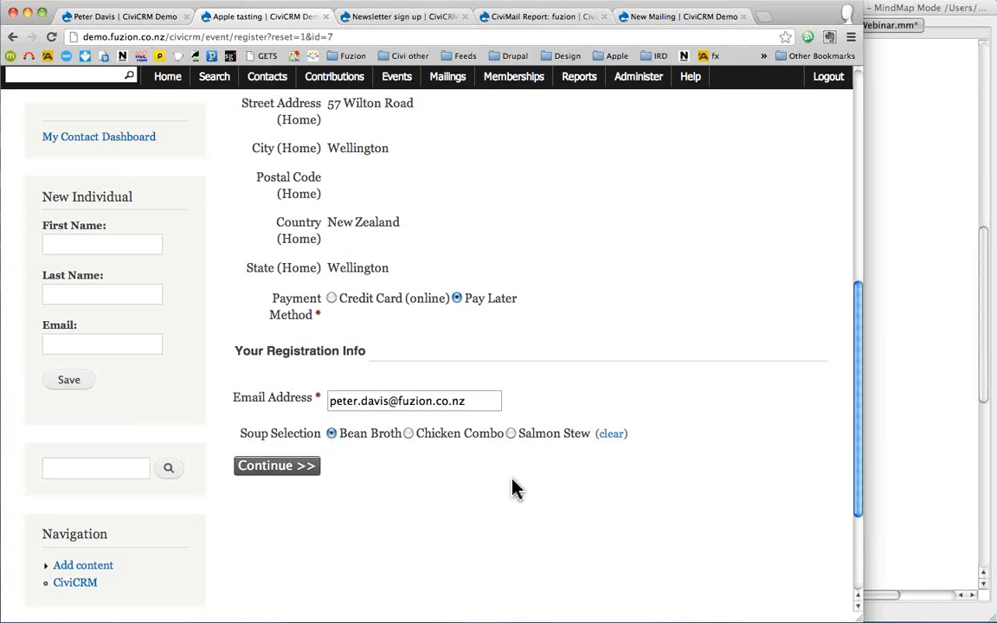
pyautogui.scroll(5, 513, 489)
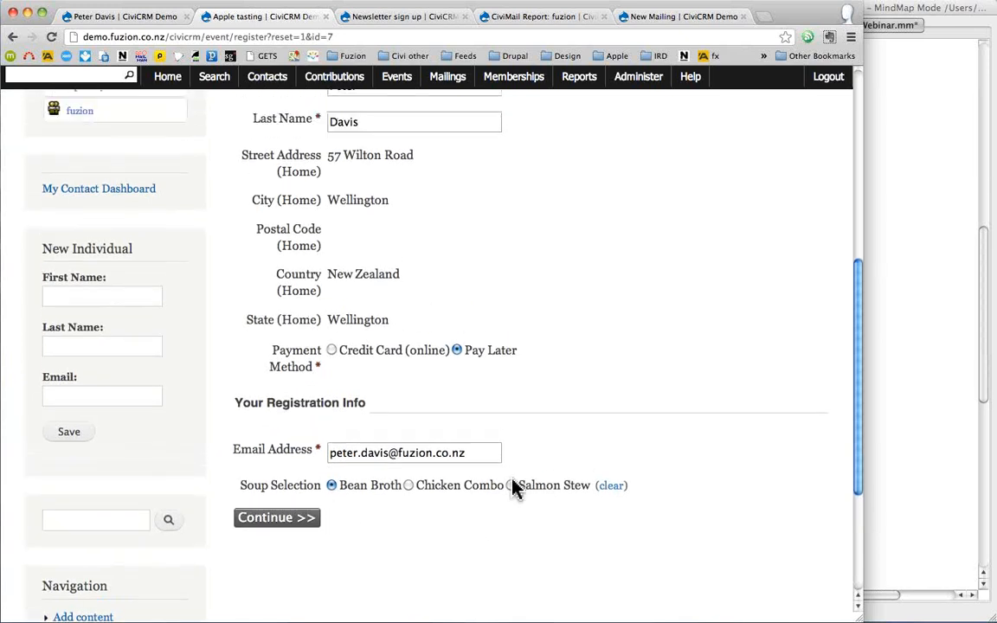
pyautogui.scroll(8, 513, 489)
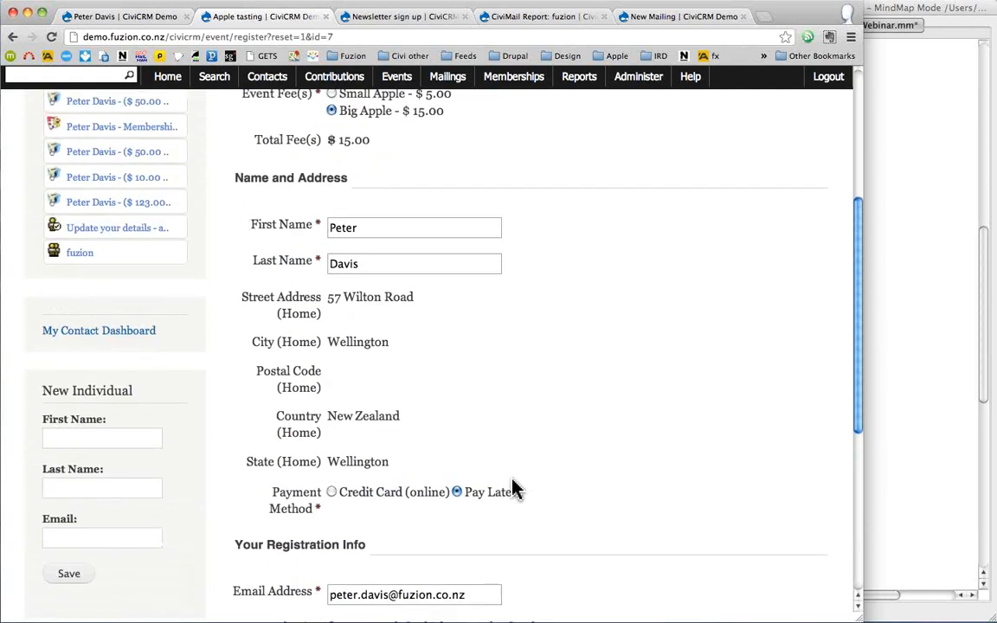
pyautogui.scroll(3, 513, 489)
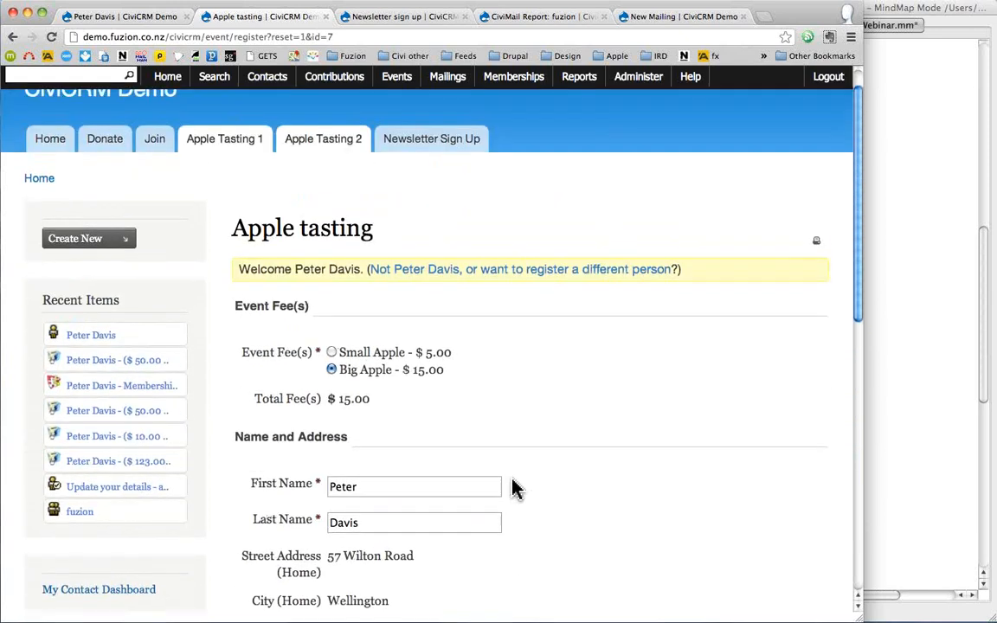
# - On Apple Tasting 2, enter 5 Red Apples and 6 Green Apples for a $28.00 total
pyautogui.click(322, 161)
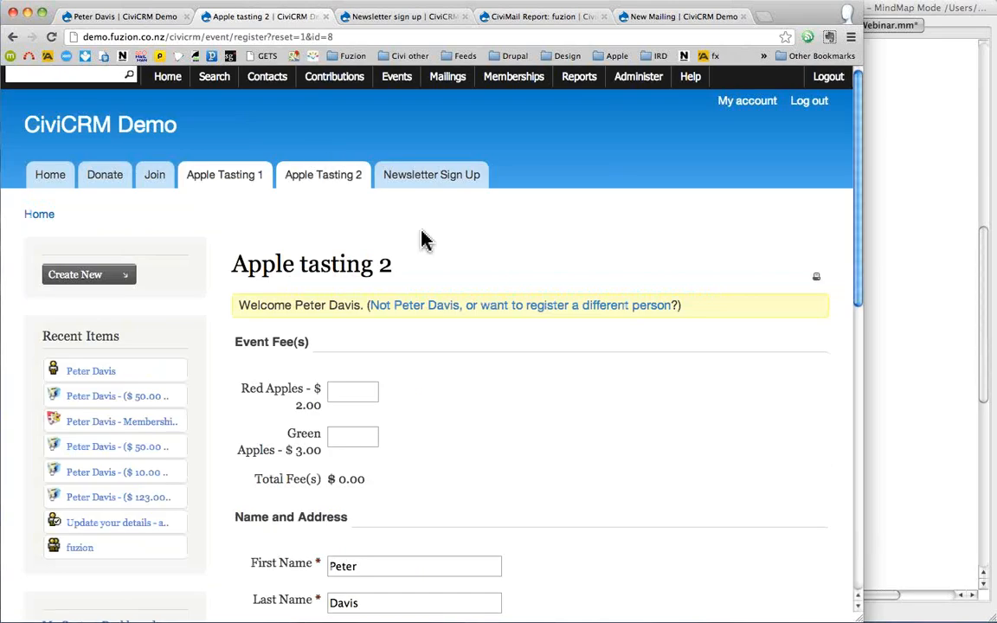
pyautogui.scroll(-5, 424, 240)
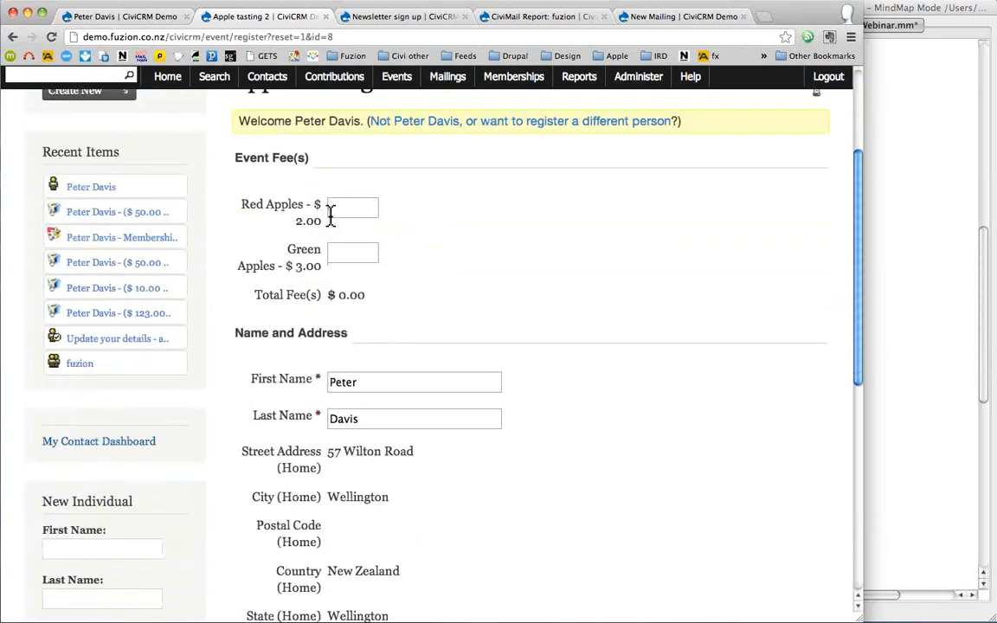
pyautogui.click(350, 209)
pyautogui.write('5')
pyautogui.click(352, 254)
pyautogui.write('6')
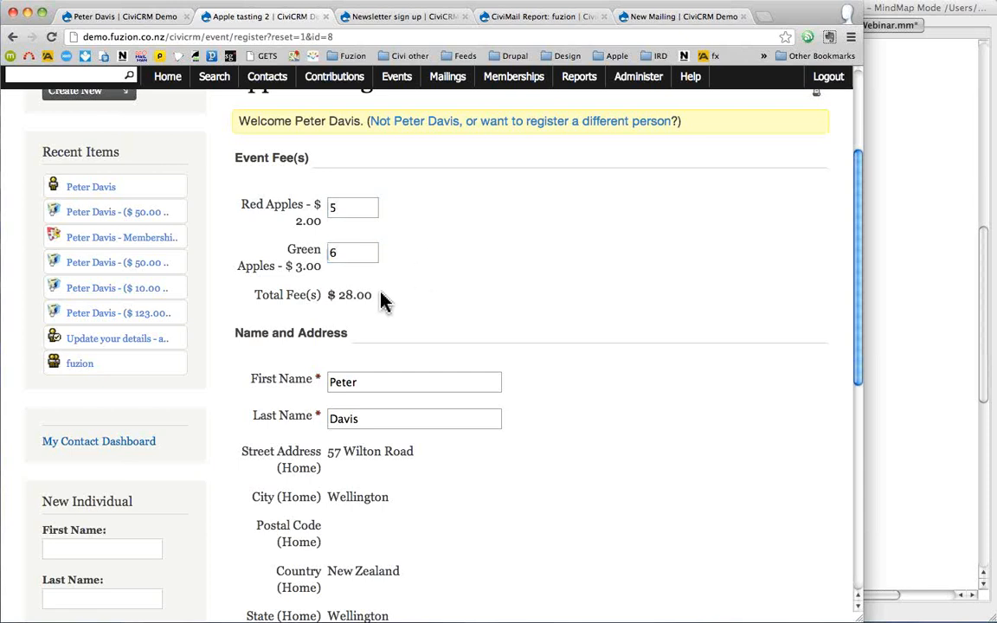
pyautogui.moveTo(374, 296); pyautogui.dragTo(250, 292)
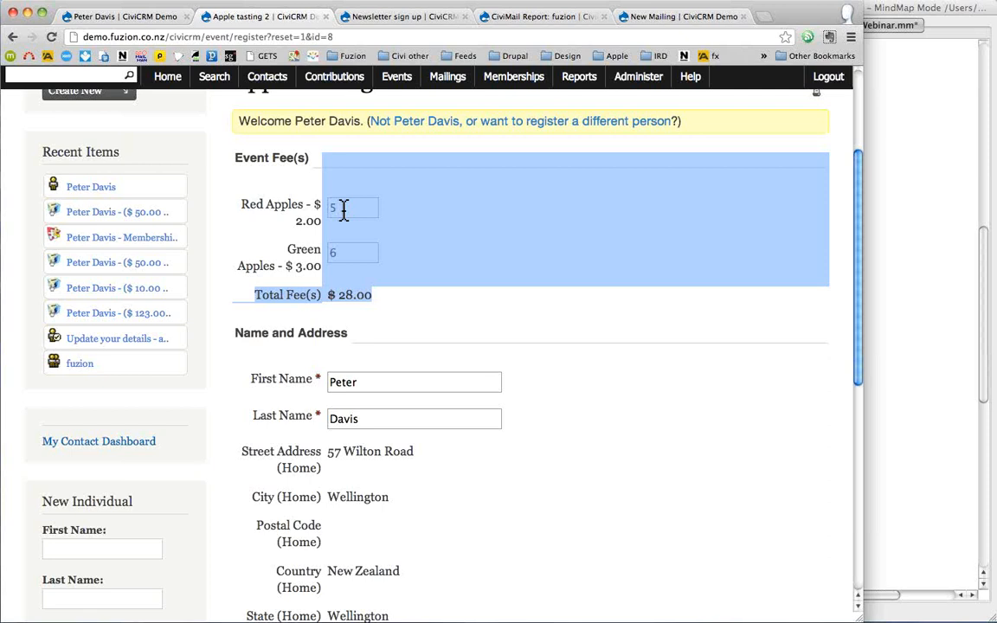
# - Clear the fee selection and list the Apple tasting events in Wellington via Manage Events
pyautogui.click(394, 84)
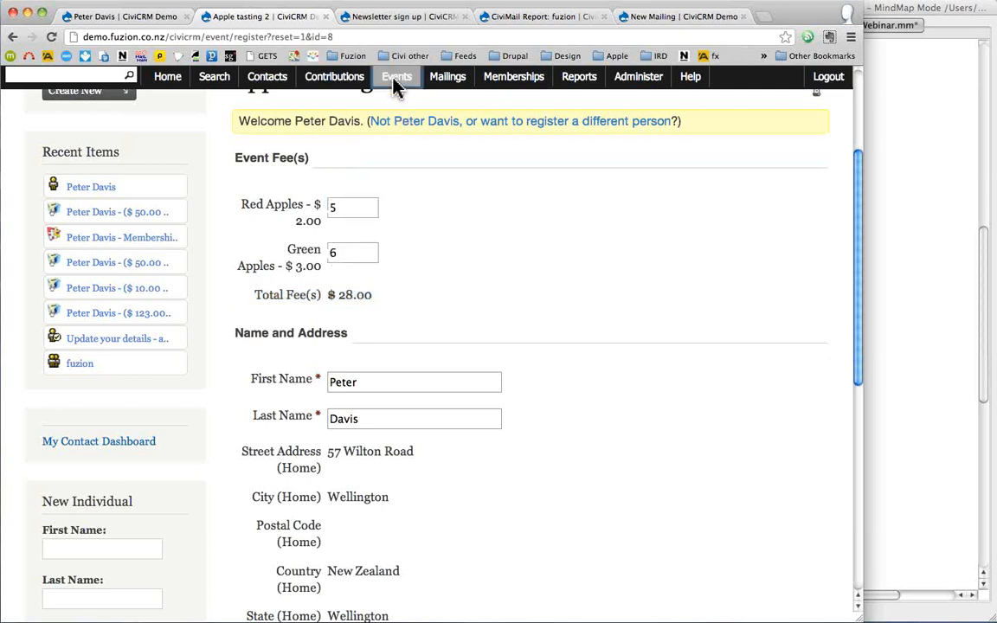
pyautogui.moveTo(397, 86)
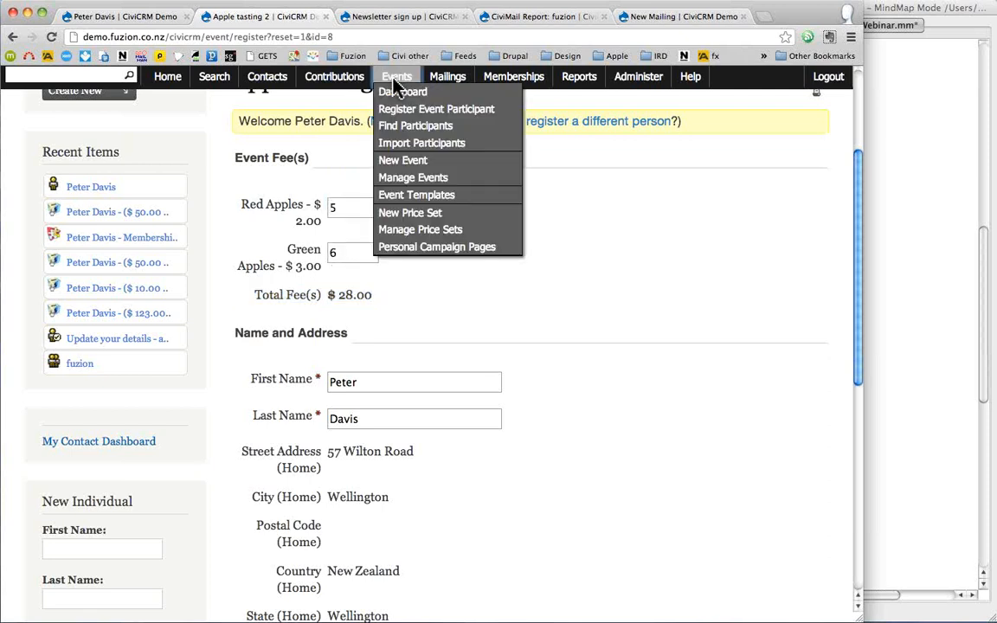
pyautogui.click(418, 182)
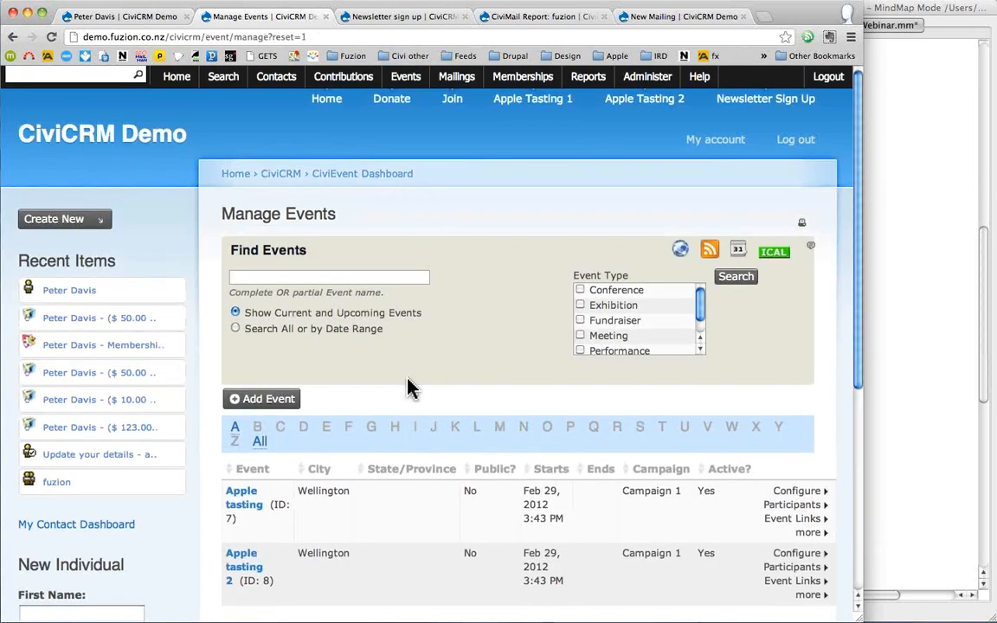
# - Open Info and Settings for the Apple tasting event and review the form
pyautogui.scroll(-1, 415, 394)
pyautogui.click(801, 483)
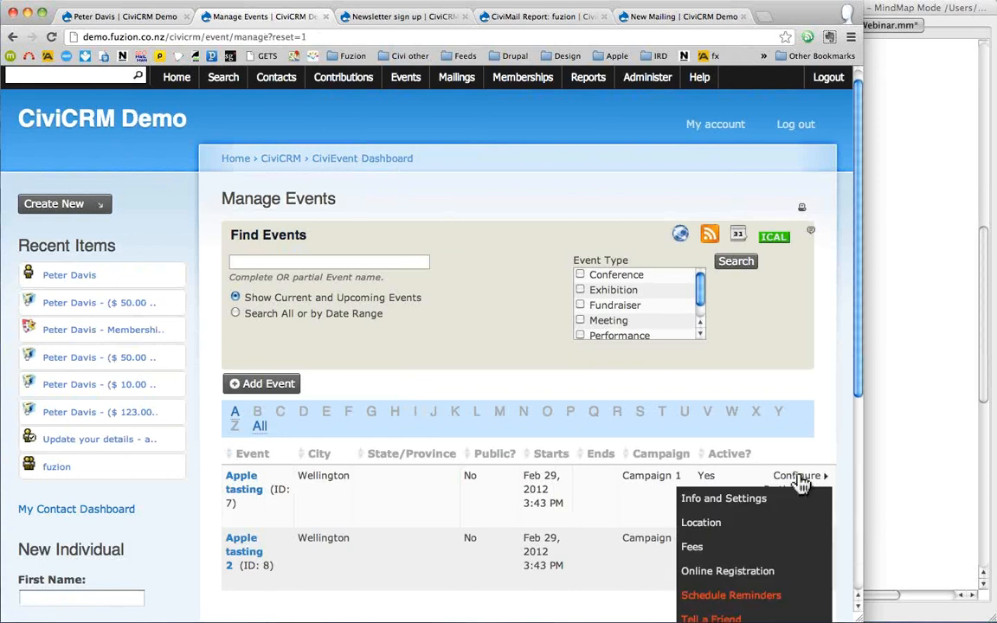
pyautogui.click(741, 499)
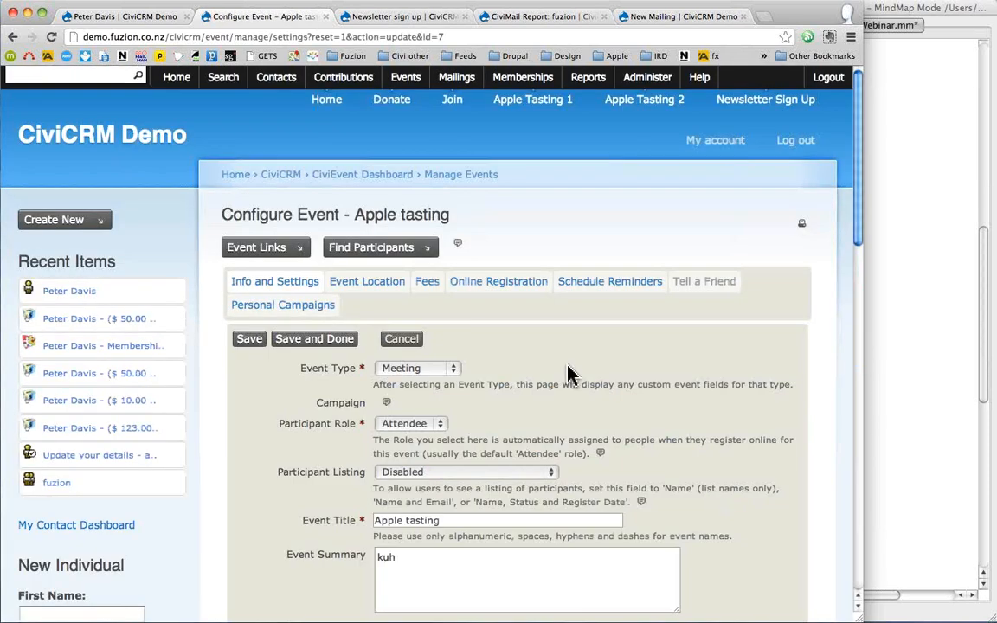
pyautogui.scroll(-5, 568, 373)
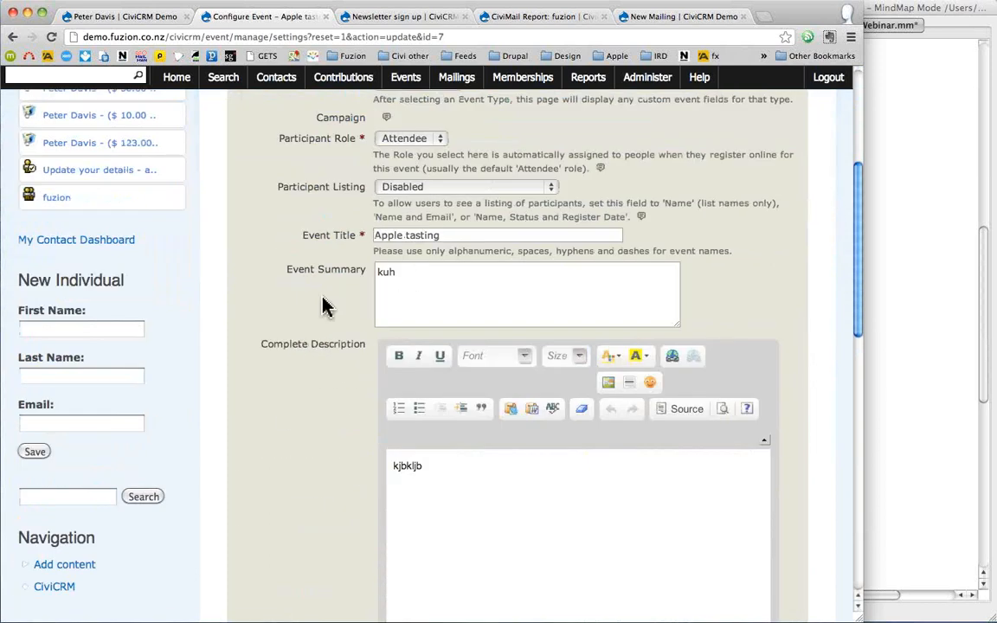
pyautogui.scroll(-5, 322, 305)
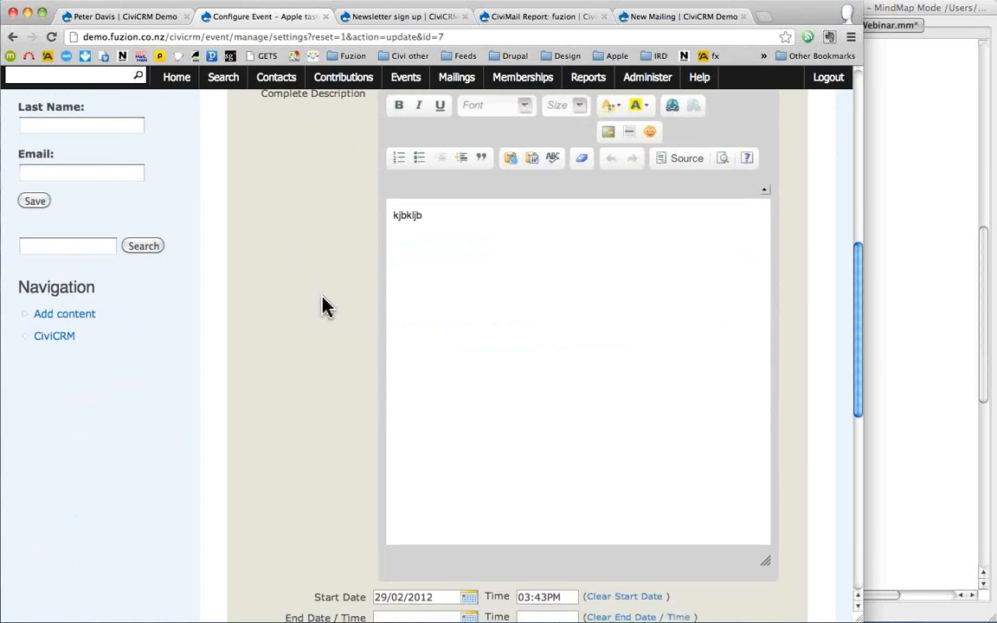
pyautogui.scroll(-3, 322, 305)
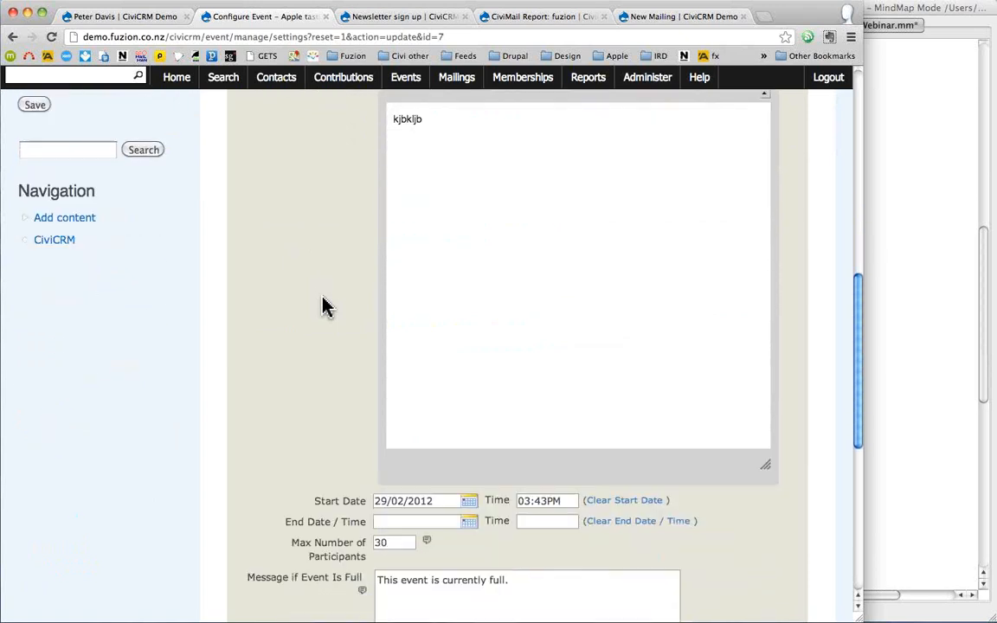
pyautogui.scroll(-5, 322, 305)
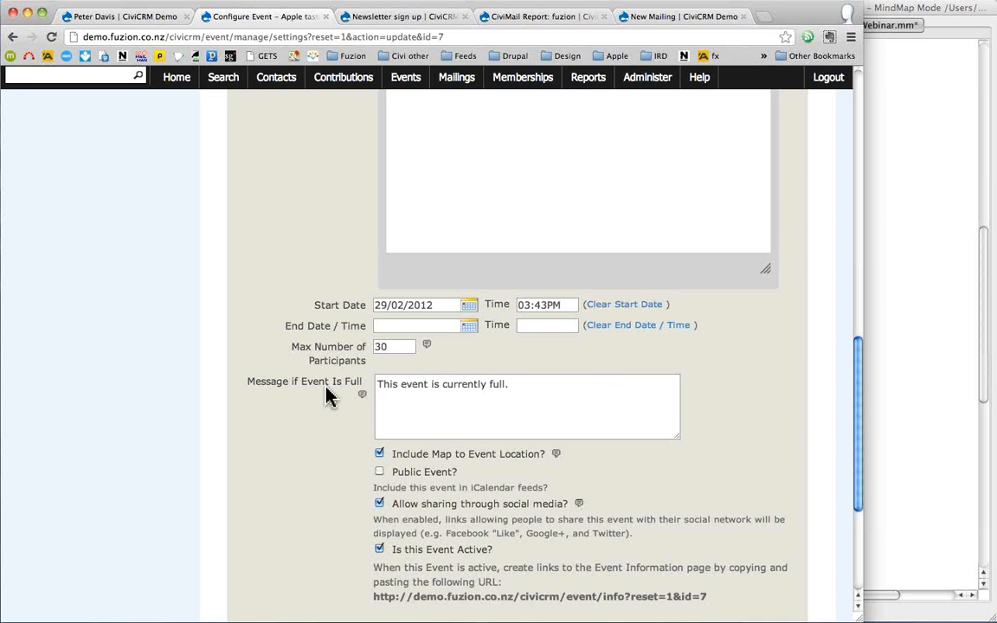
pyautogui.scroll(-2, 327, 396)
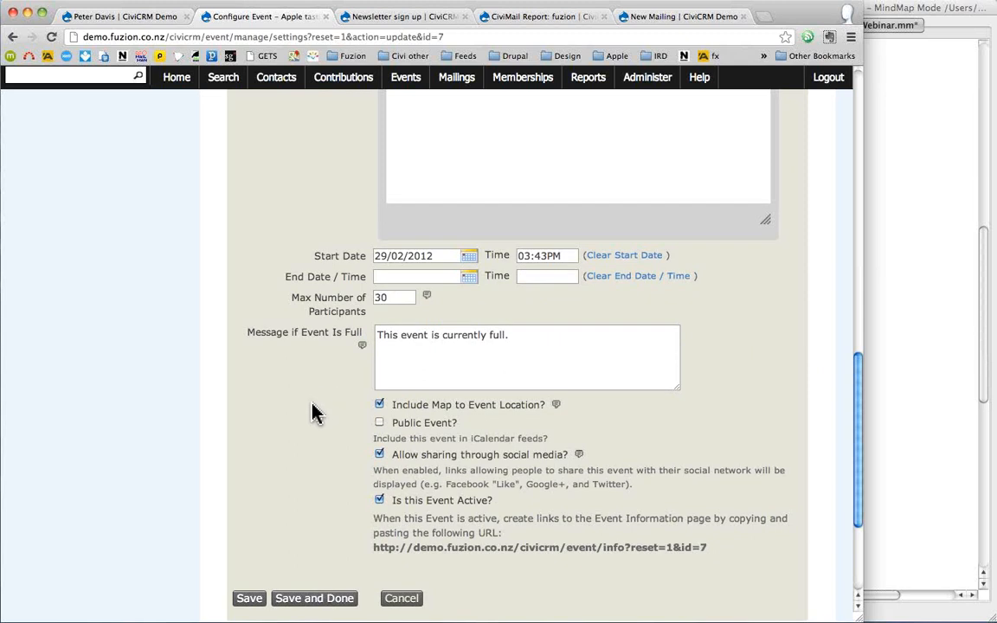
pyautogui.scroll(10, 313, 413)
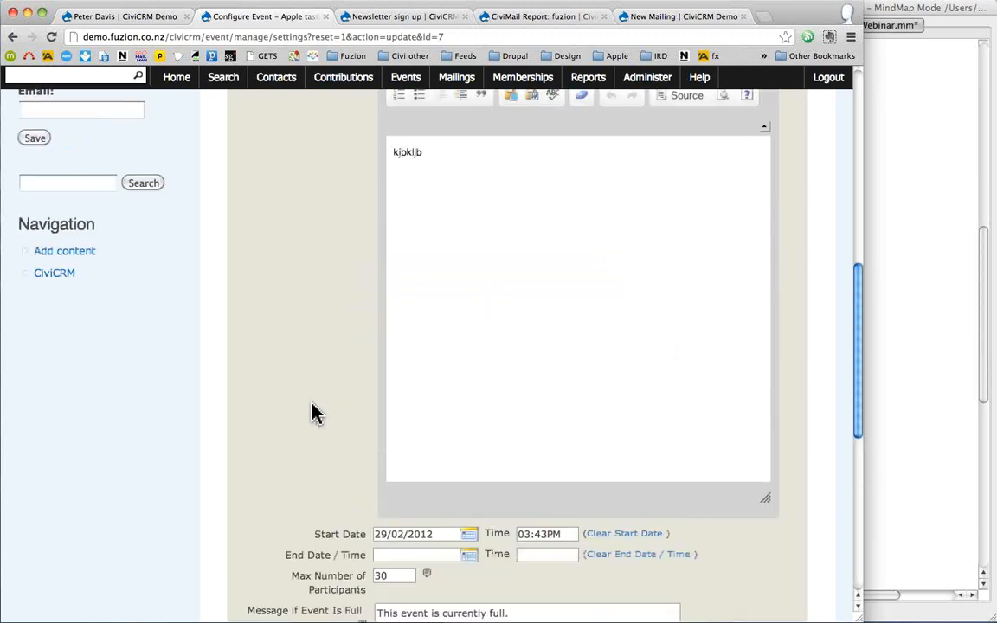
pyautogui.scroll(5, 314, 412)
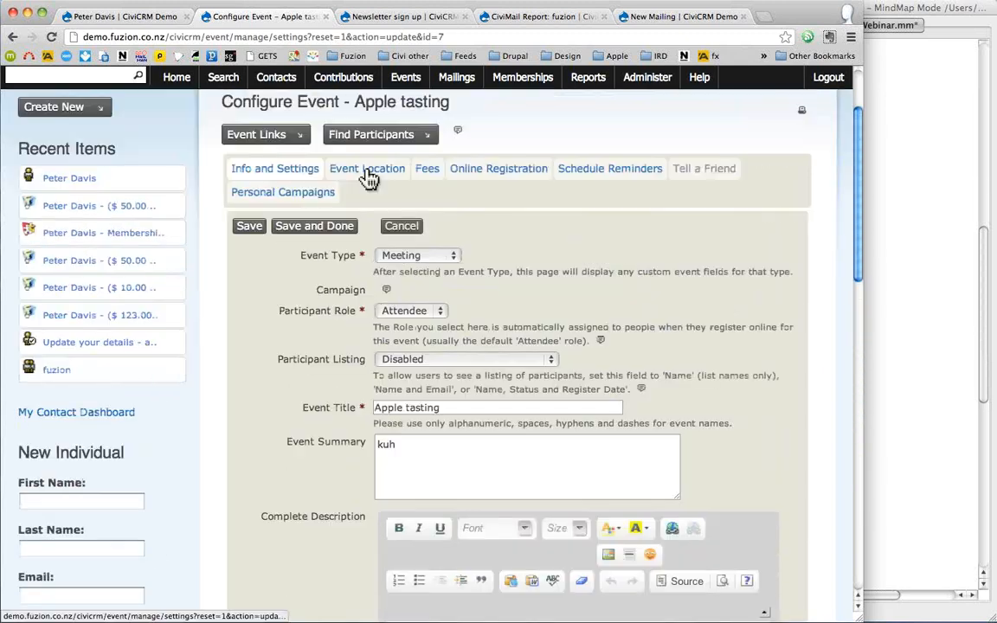
# - Show the Event Location tab with Izard Park, Wellington and its latitude and longitude
pyautogui.click(368, 170)
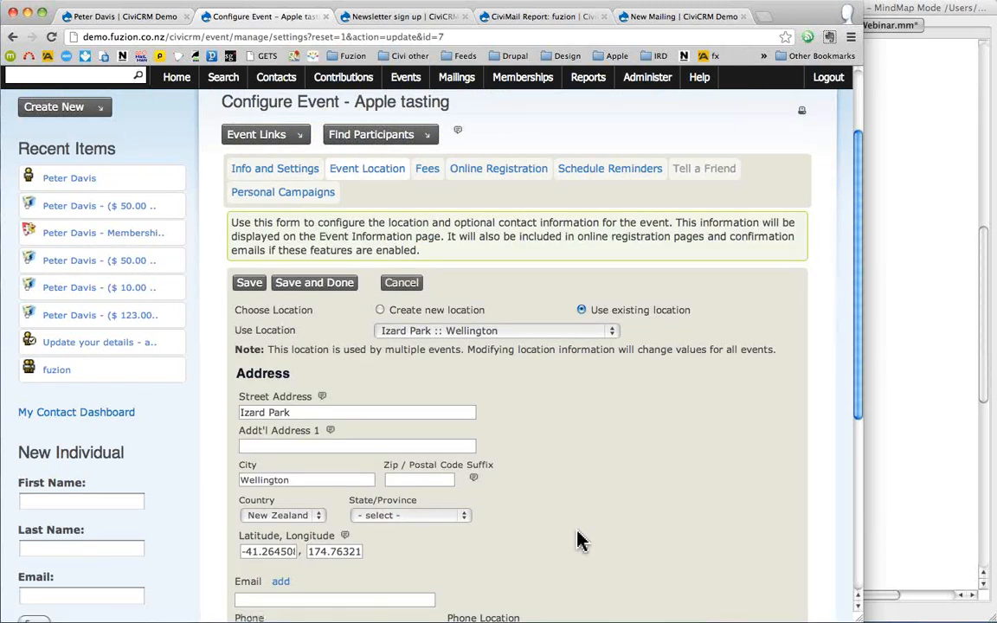
pyautogui.scroll(-3, 578, 540)
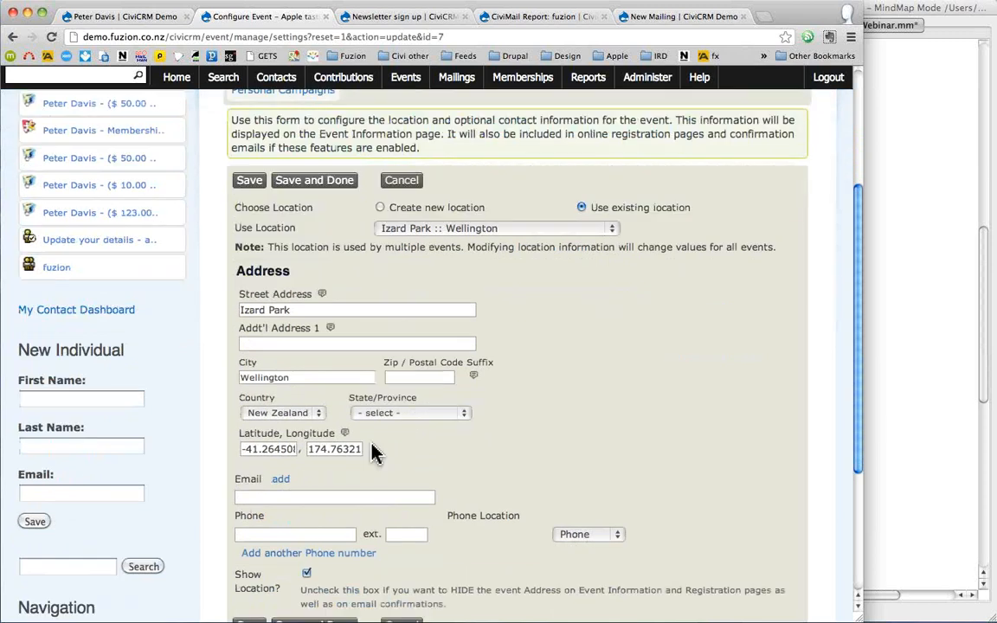
pyautogui.moveTo(298, 448); pyautogui.dragTo(244, 439)
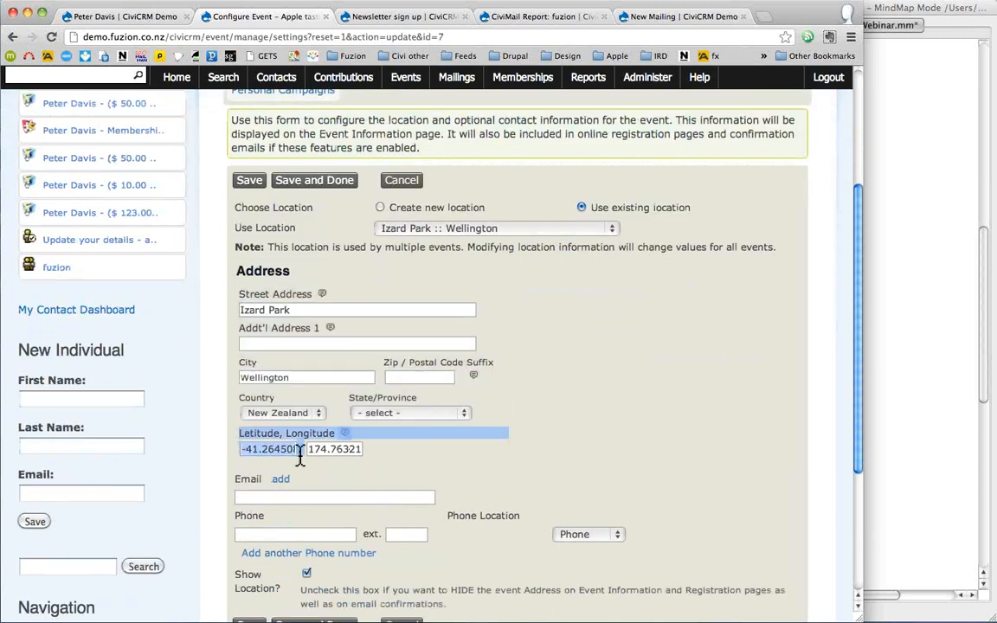
pyautogui.click(403, 461)
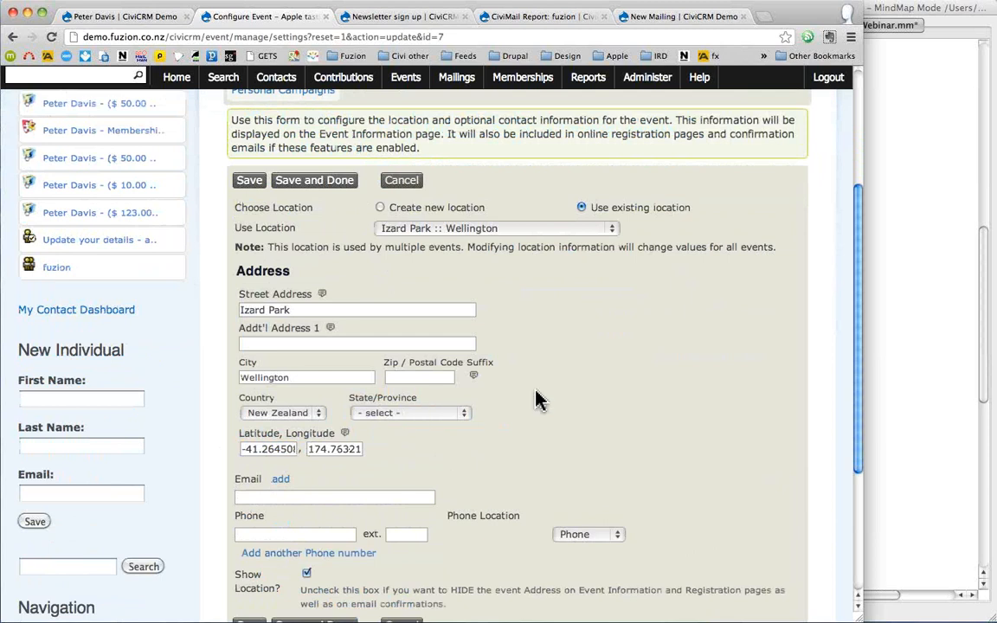
pyautogui.scroll(5, 534, 396)
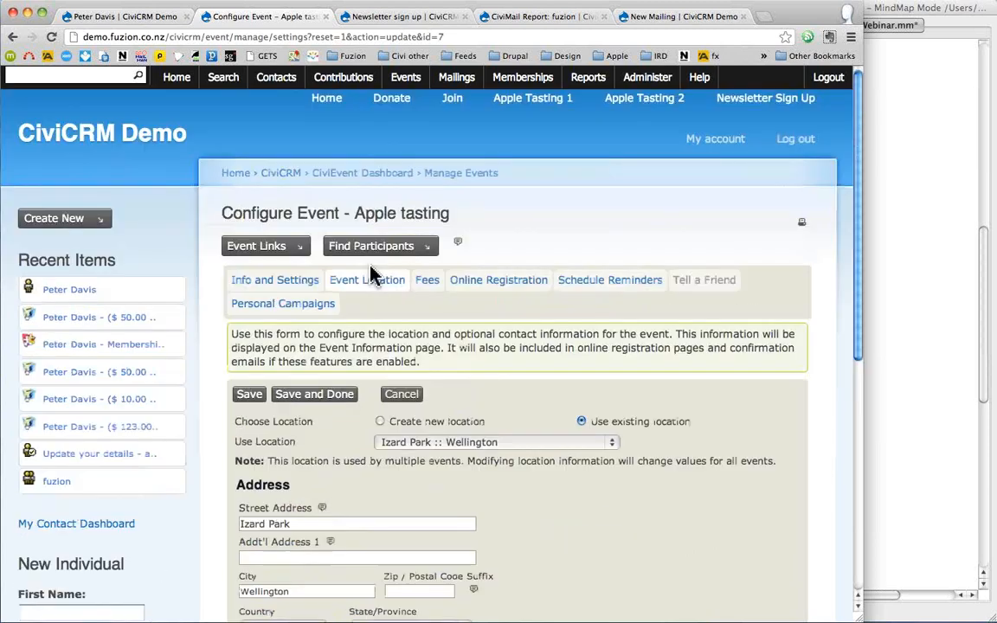
# - On the Fees tab, set the Price Set to '- none -'
pyautogui.click(427, 279)
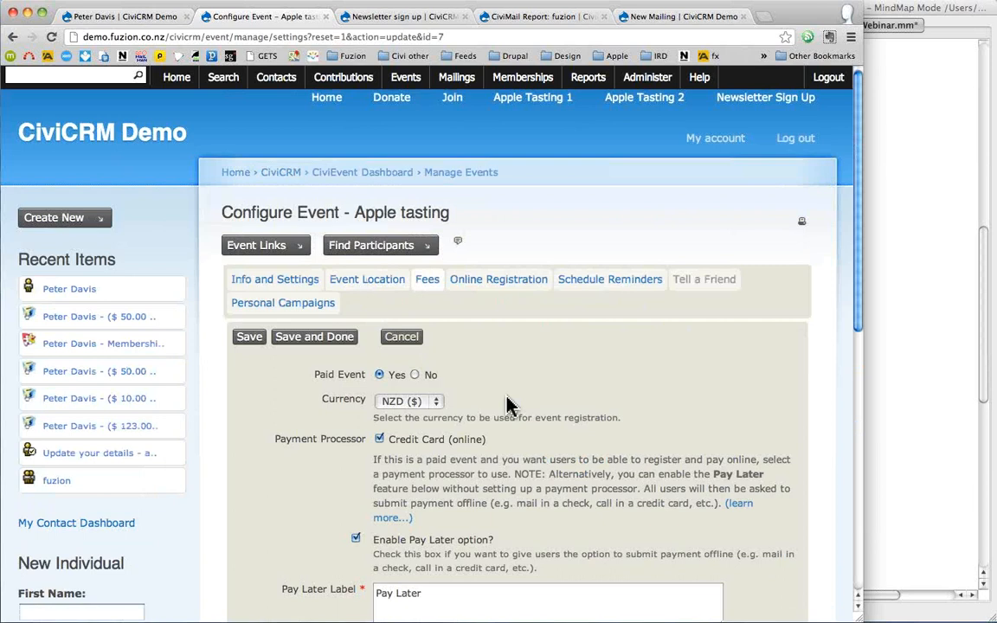
pyautogui.scroll(-3, 507, 403)
pyautogui.scroll(-8, 507, 401)
pyautogui.click(437, 420)
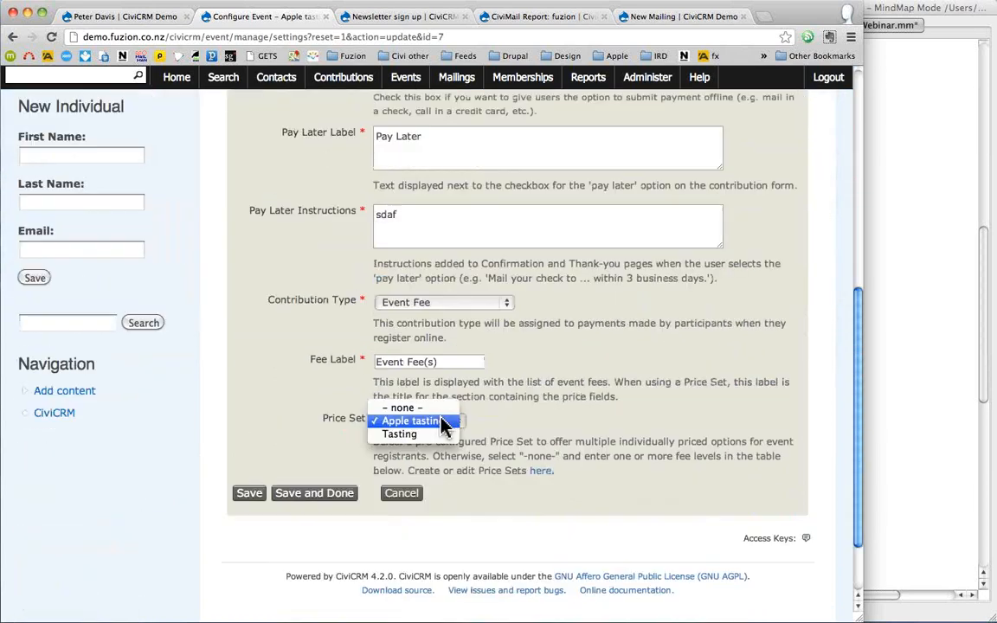
pyautogui.click(405, 408)
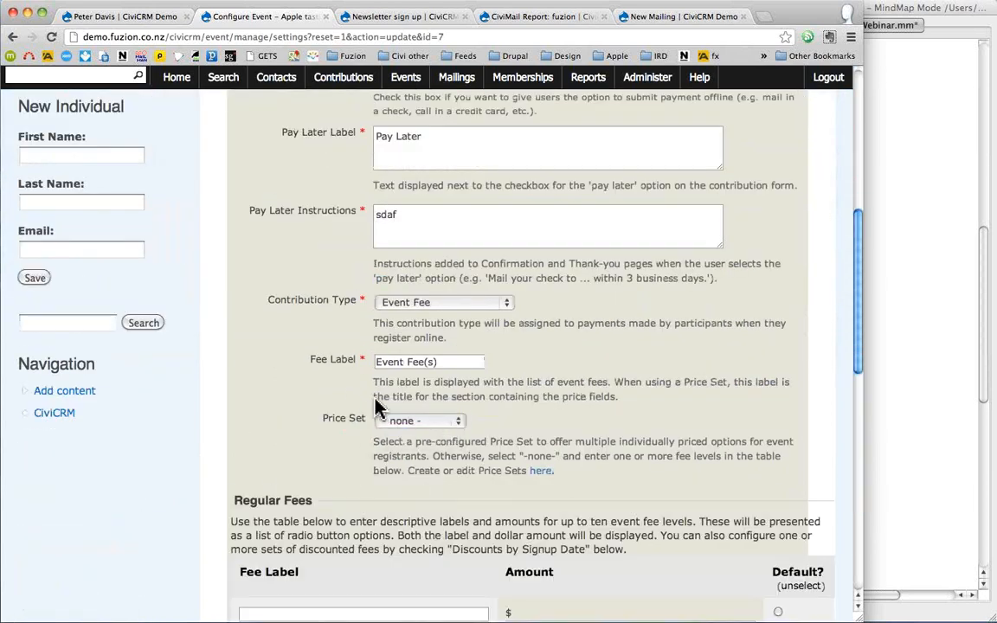
# - Add the first regular fee, labelled Simple, at 35
pyautogui.scroll(-2, 333, 392)
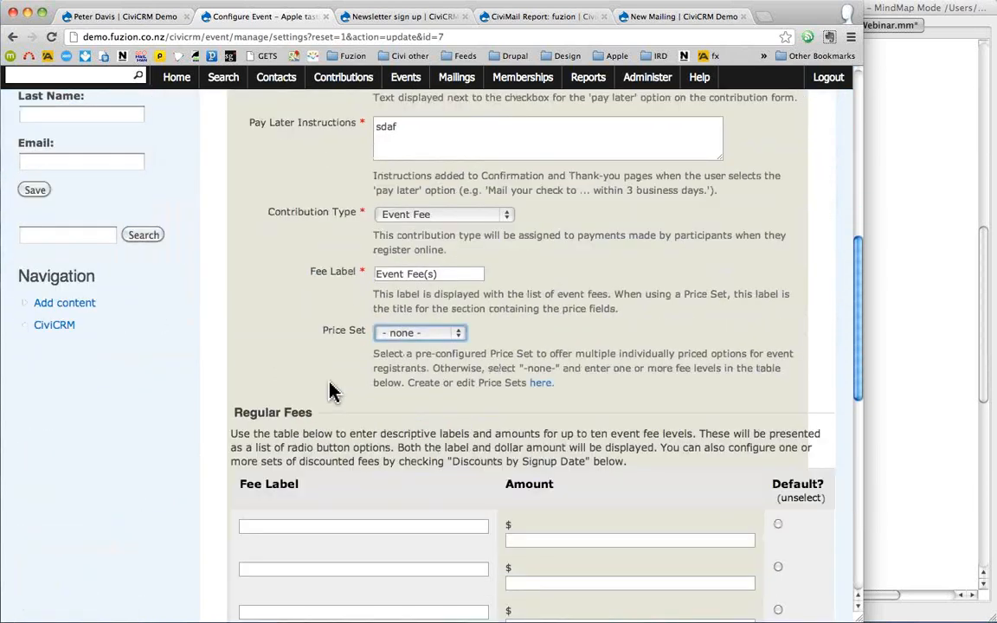
pyautogui.scroll(-4, 337, 390)
pyautogui.click(355, 348)
pyautogui.write('SImple')
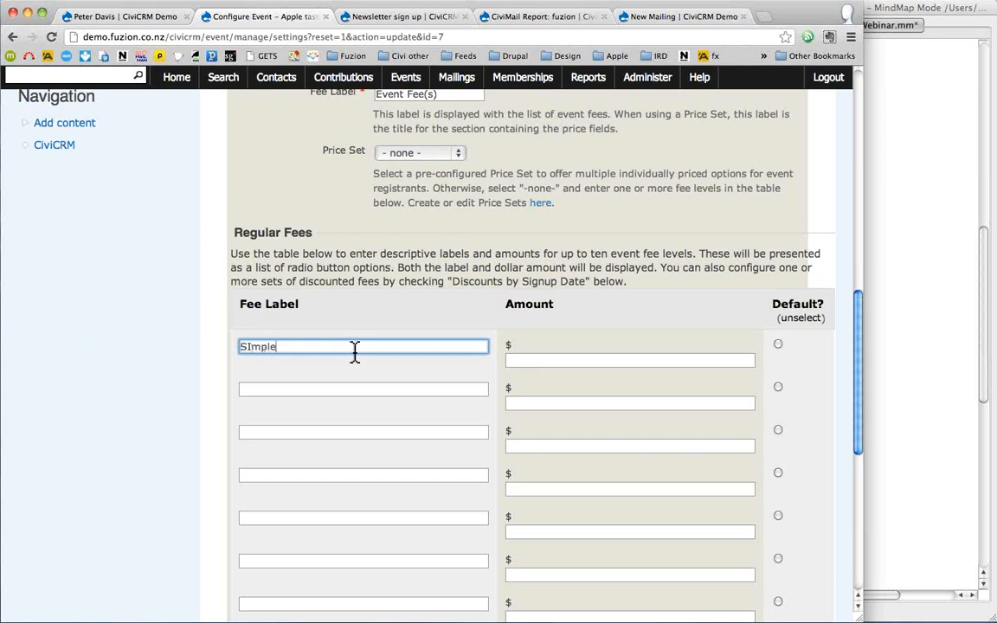
pyautogui.press('BackSpace')
pyautogui.press('BackSpace')
pyautogui.press('BackSpace')
pyautogui.press('BackSpace')
pyautogui.press('BackSpace')
pyautogui.write('imple')
pyautogui.press('Tab')
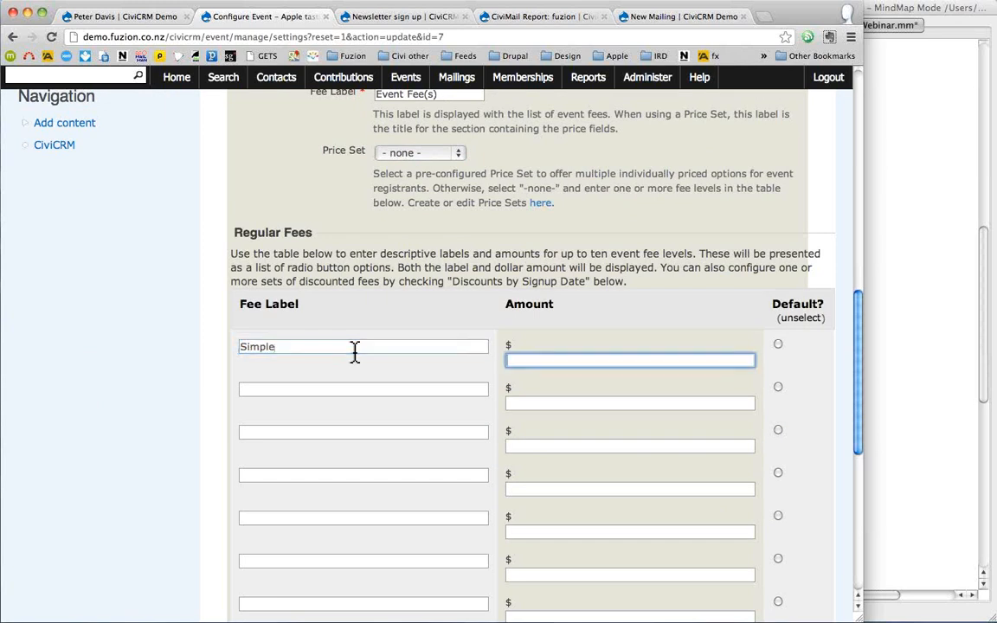
pyautogui.write('35')
# - Add the second regular fee, labelled Extra, at 50
pyautogui.click(530, 403)
pyautogui.write('50')
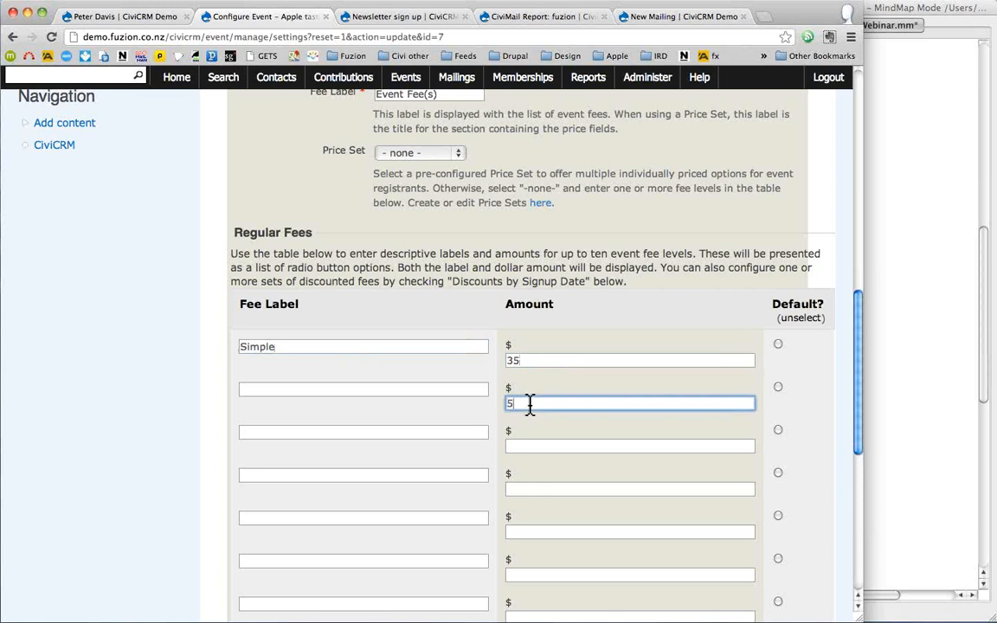
pyautogui.click(375, 390)
pyautogui.write('Extra')
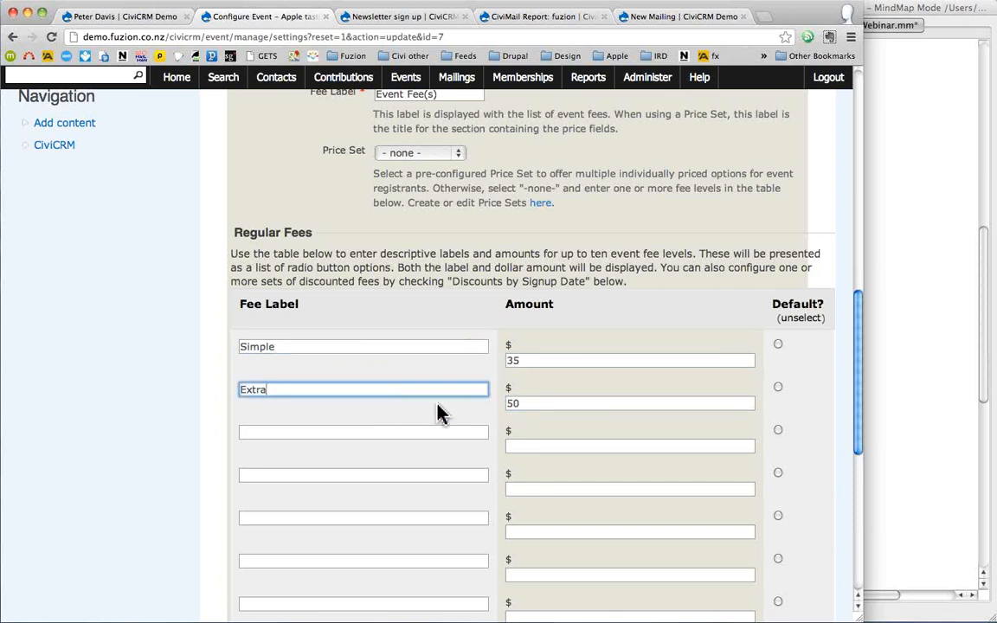
pyautogui.scroll(5, 438, 410)
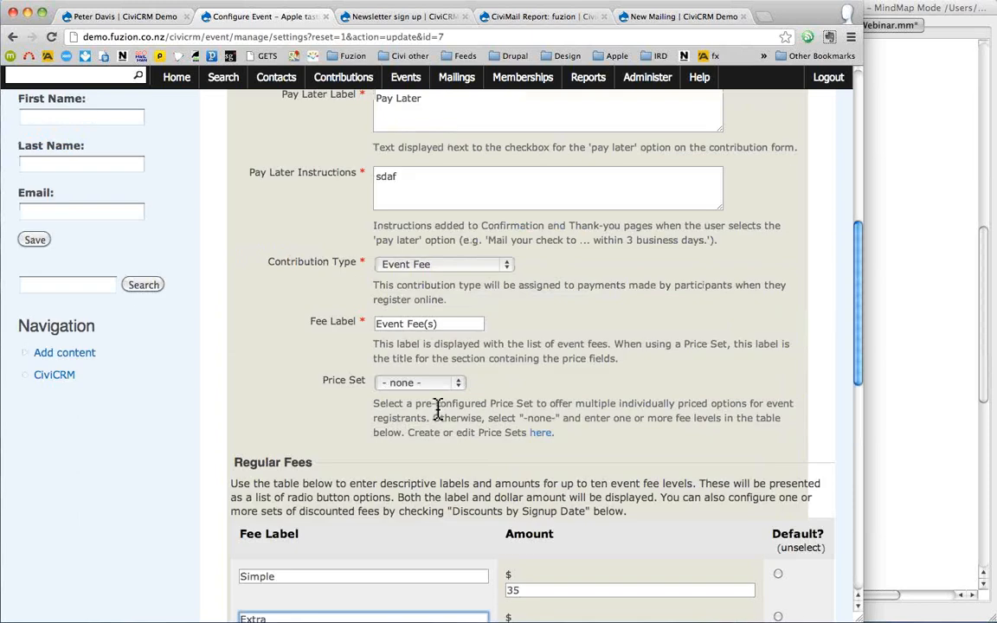
pyautogui.scroll(1, 438, 410)
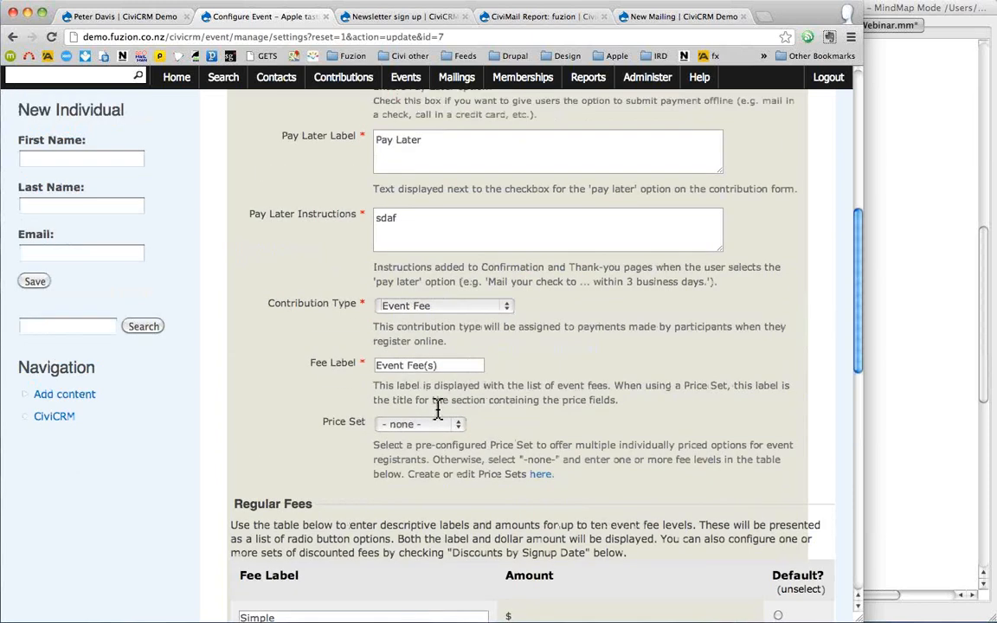
pyautogui.scroll(9, 438, 411)
pyautogui.click(596, 245)
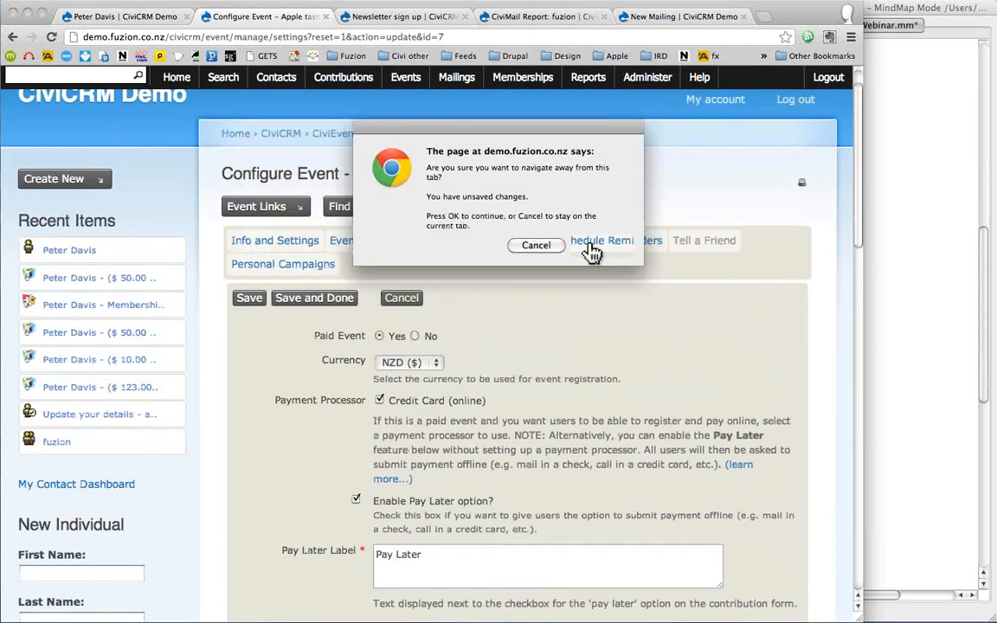
pyautogui.click(593, 250)
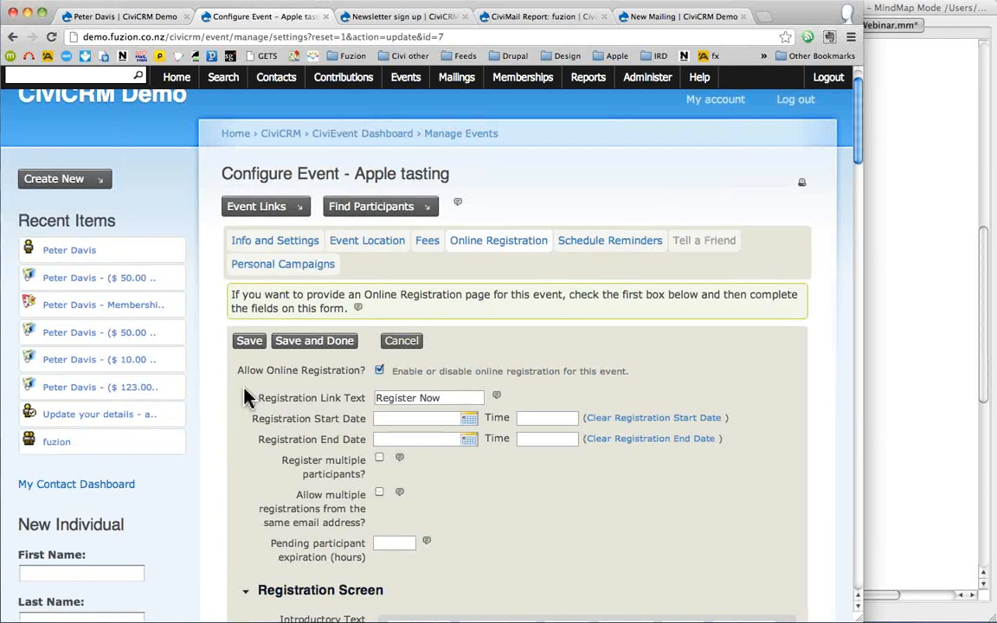
pyautogui.scroll(-1, 248, 398)
pyautogui.scroll(-3, 249, 399)
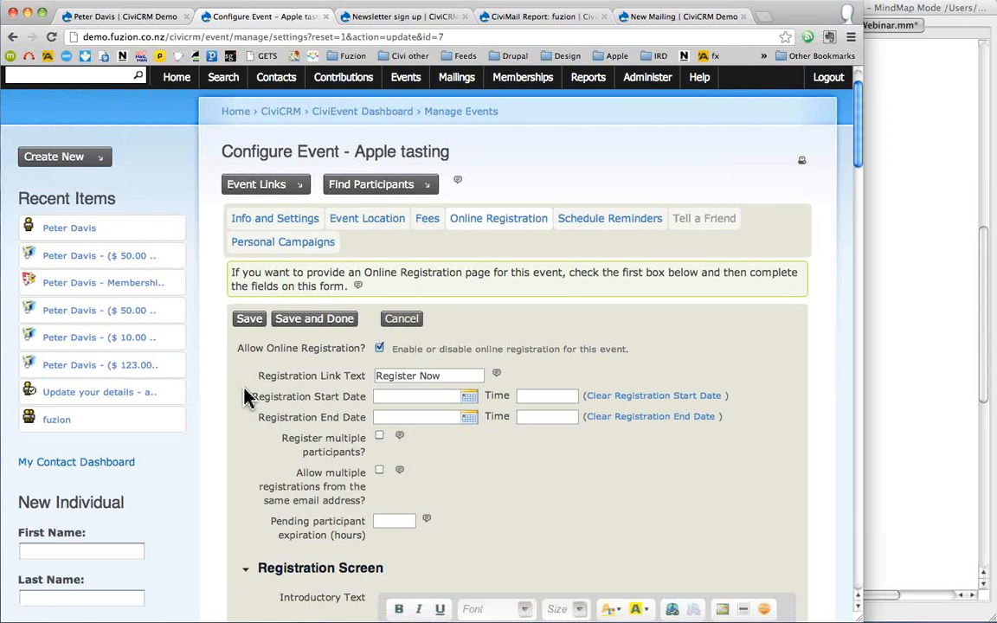
pyautogui.scroll(-5, 294, 355)
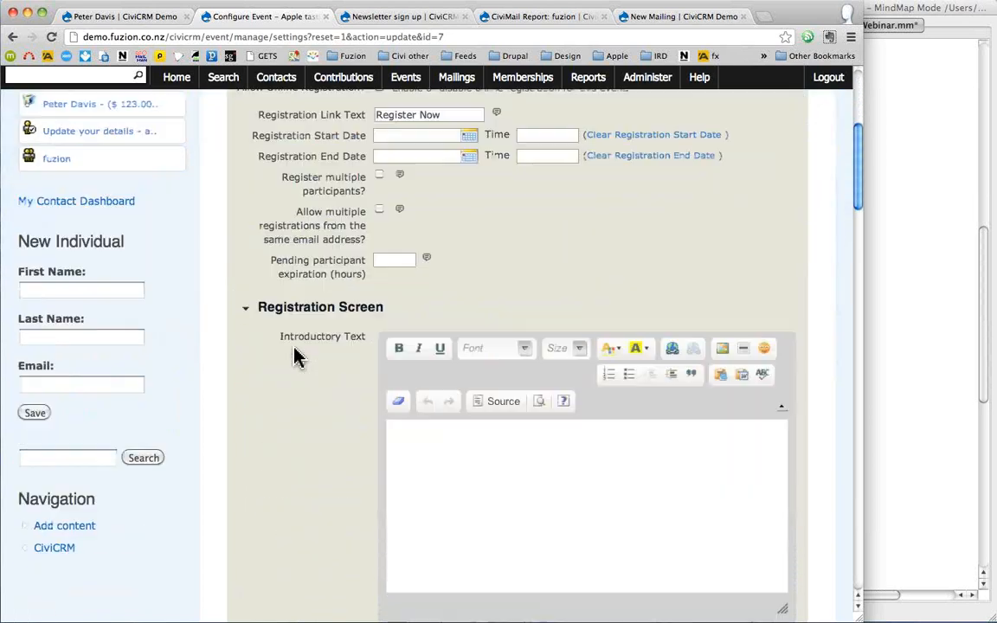
pyautogui.scroll(-6, 312, 314)
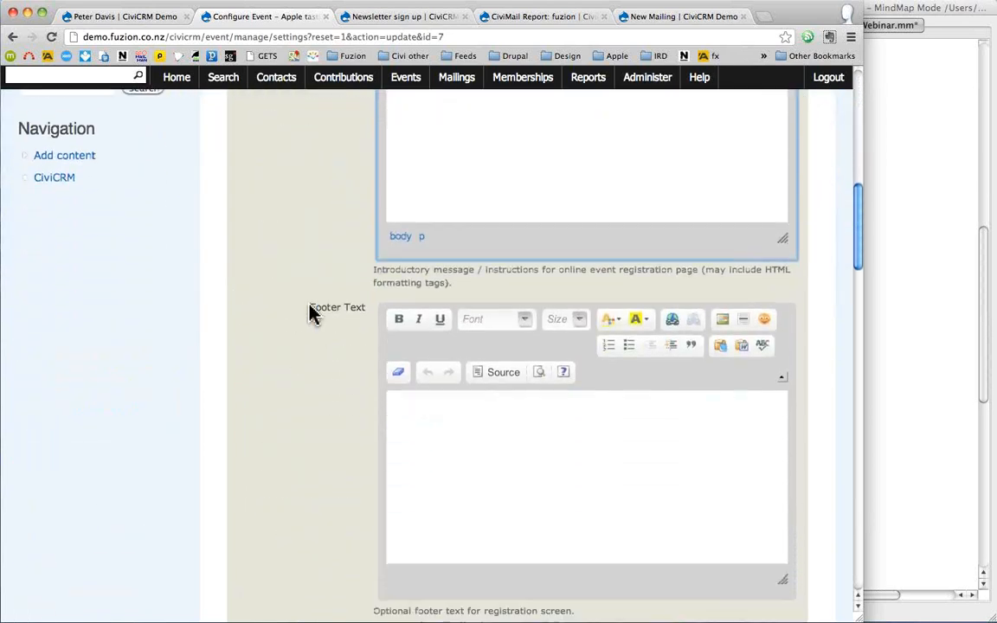
pyautogui.scroll(-1, 320, 314)
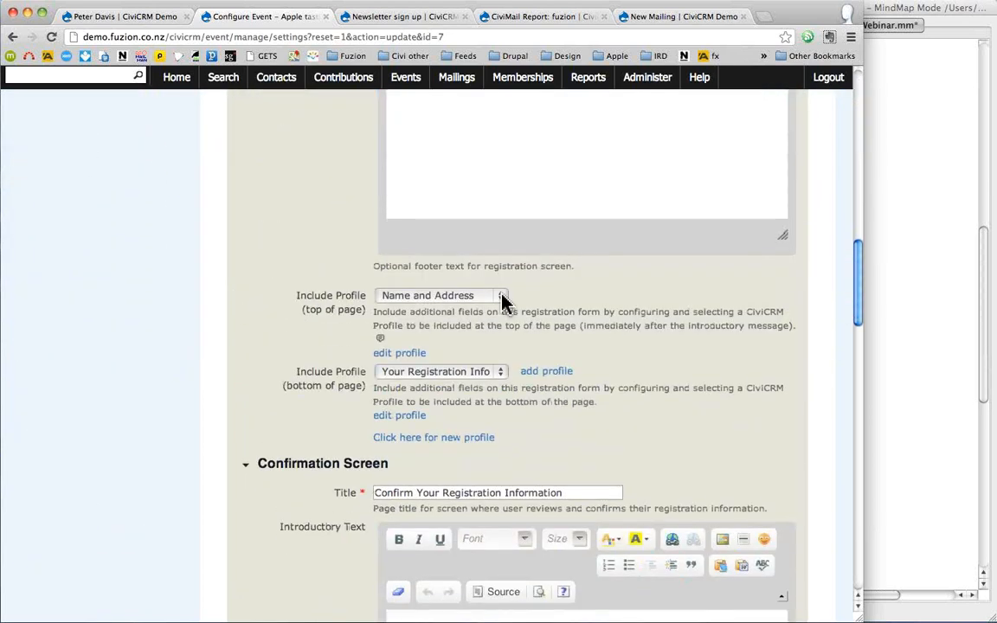
pyautogui.click(502, 297)
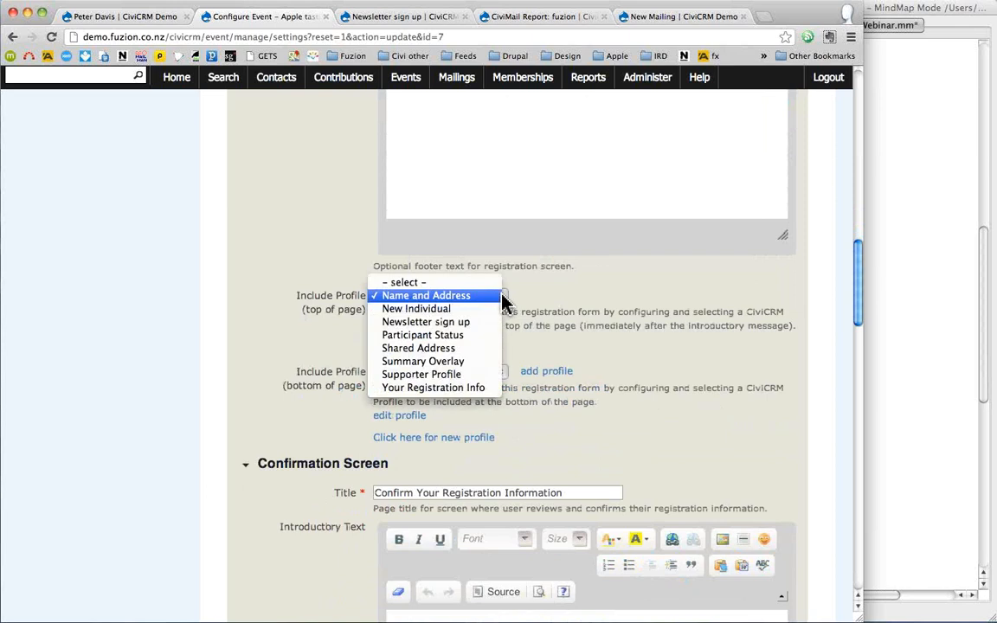
pyautogui.click(119, 227)
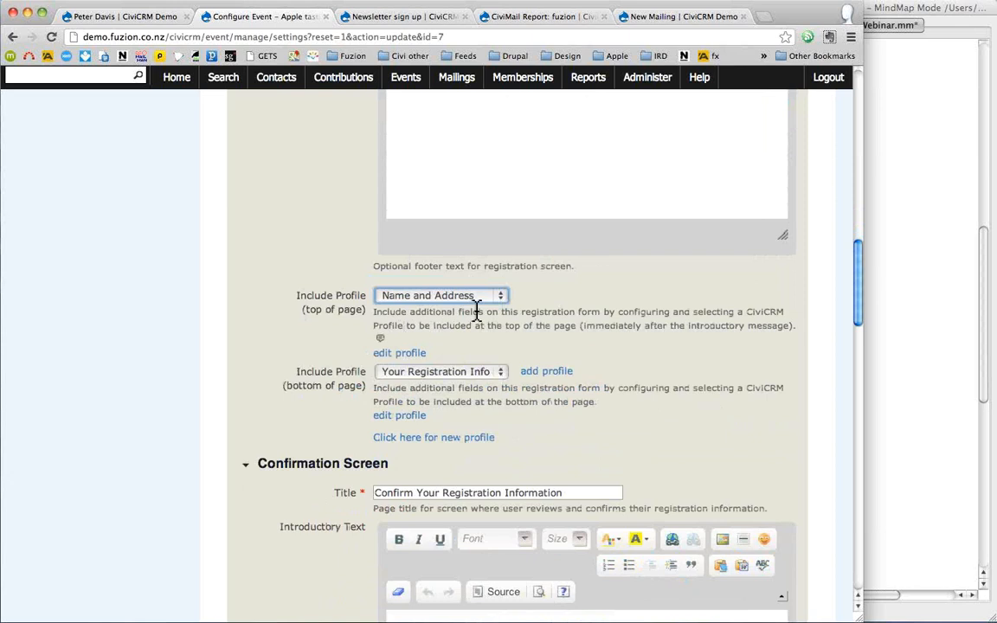
pyautogui.click(499, 374)
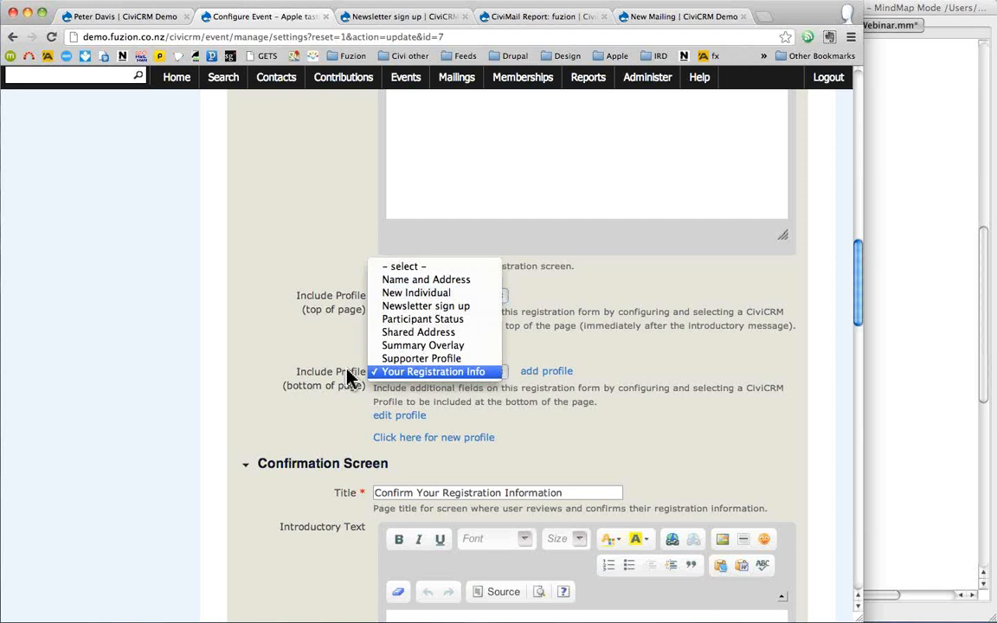
pyautogui.click(233, 374)
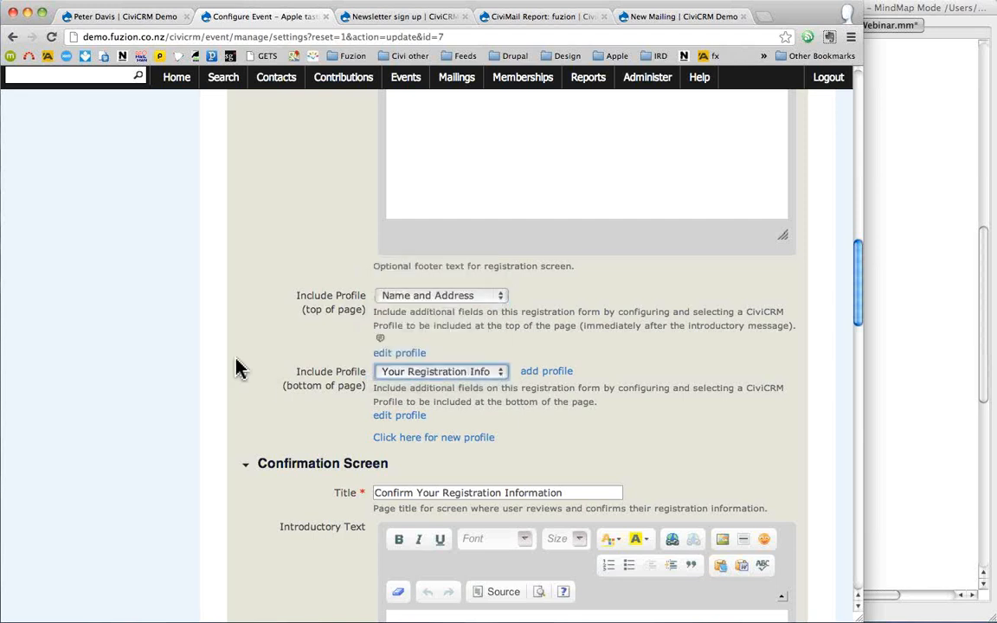
pyautogui.scroll(15, 240, 368)
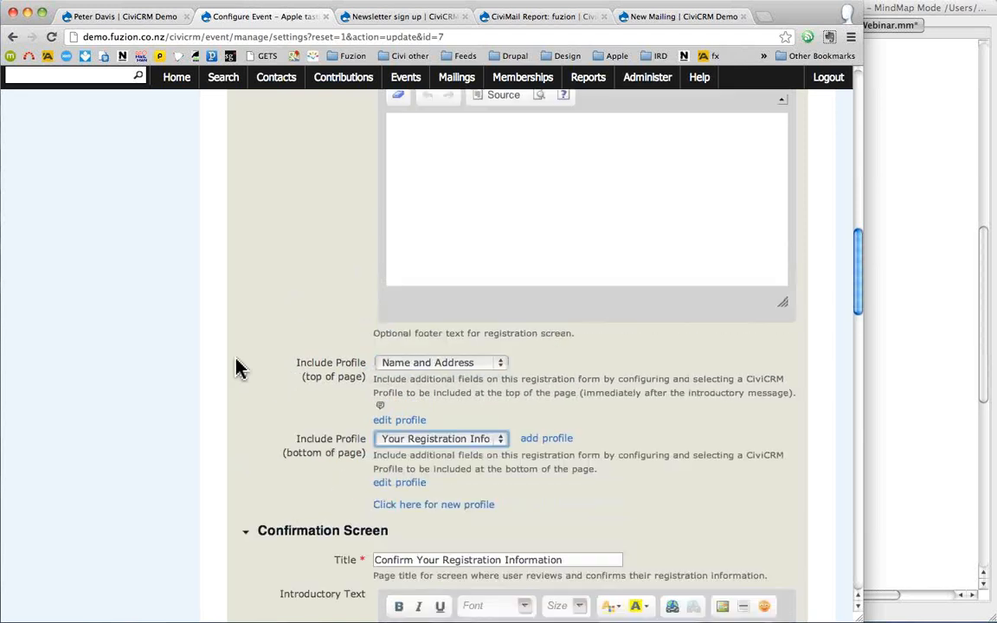
pyautogui.scroll(3, 239, 367)
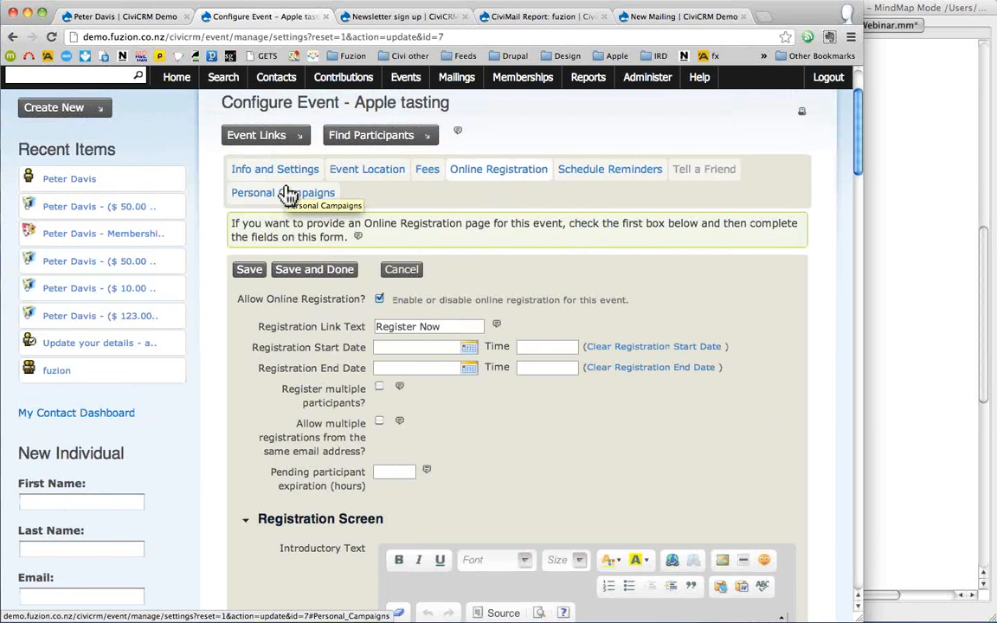
# - Tick 'Tell a Friend enabled?' for Apple tasting, review its fields, then pick the recent contact
pyautogui.click(703, 173)
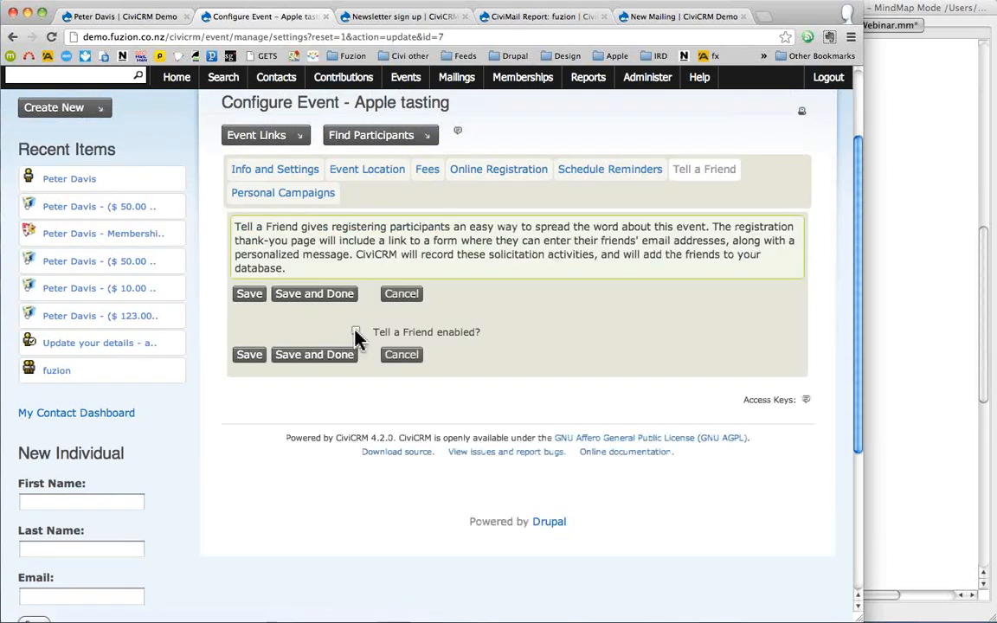
pyautogui.click(356, 332)
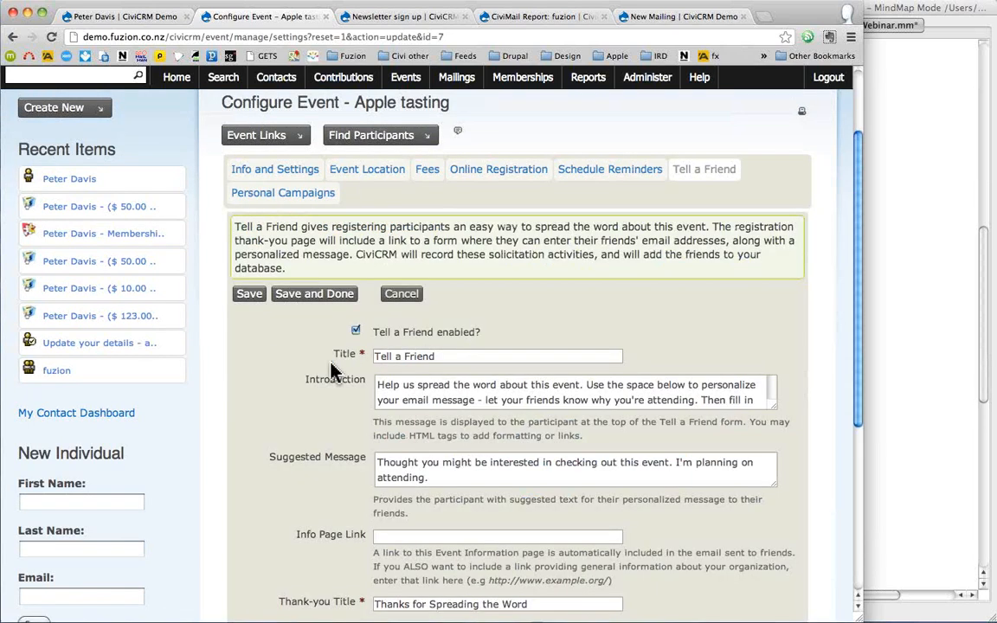
pyautogui.scroll(-1, 335, 372)
pyautogui.scroll(-3, 336, 372)
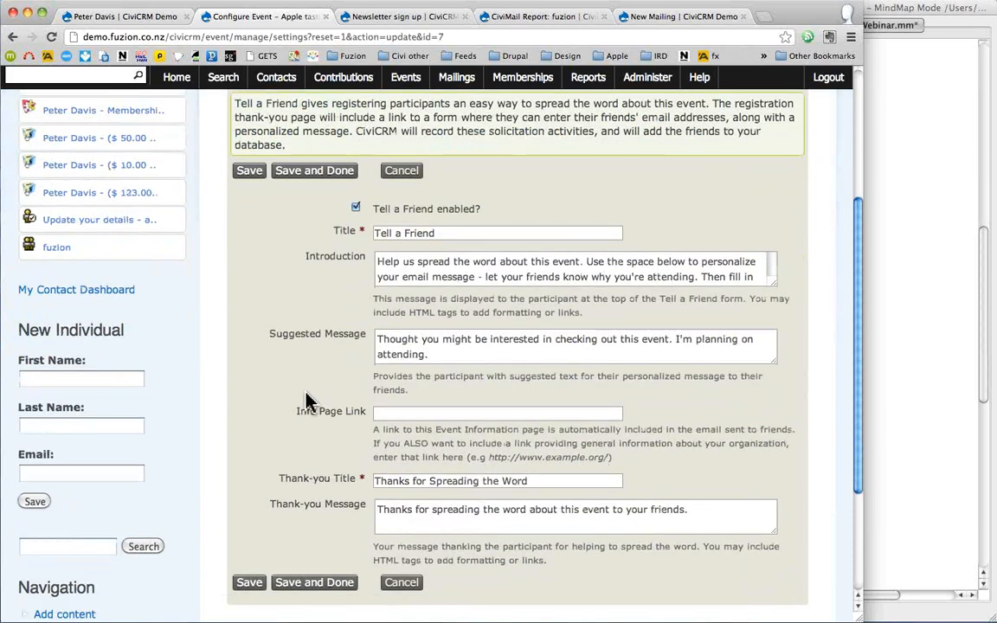
pyautogui.scroll(1, 310, 401)
pyautogui.scroll(1, 310, 401)
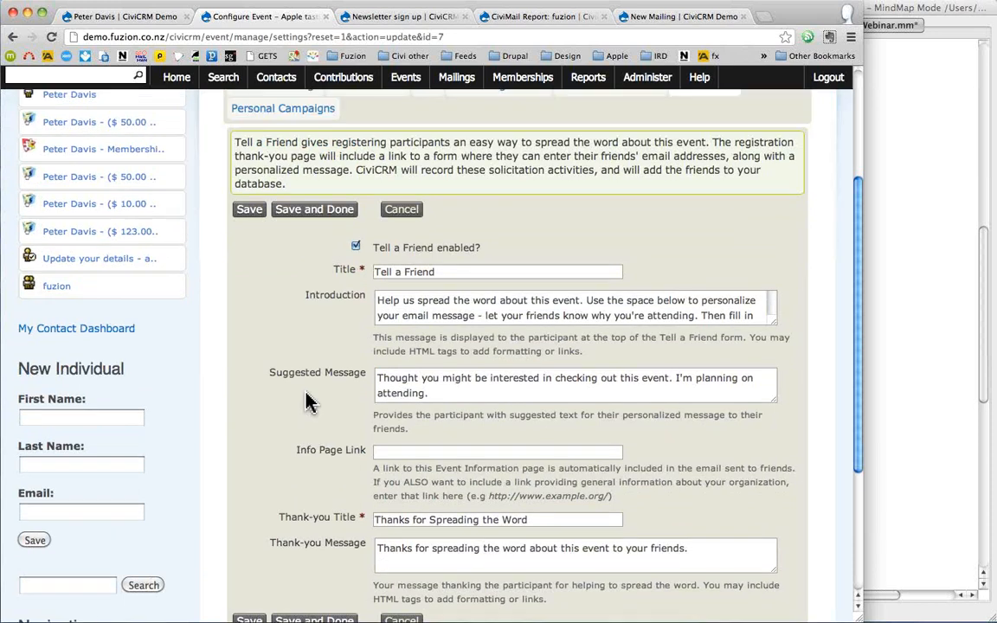
pyautogui.scroll(4, 310, 401)
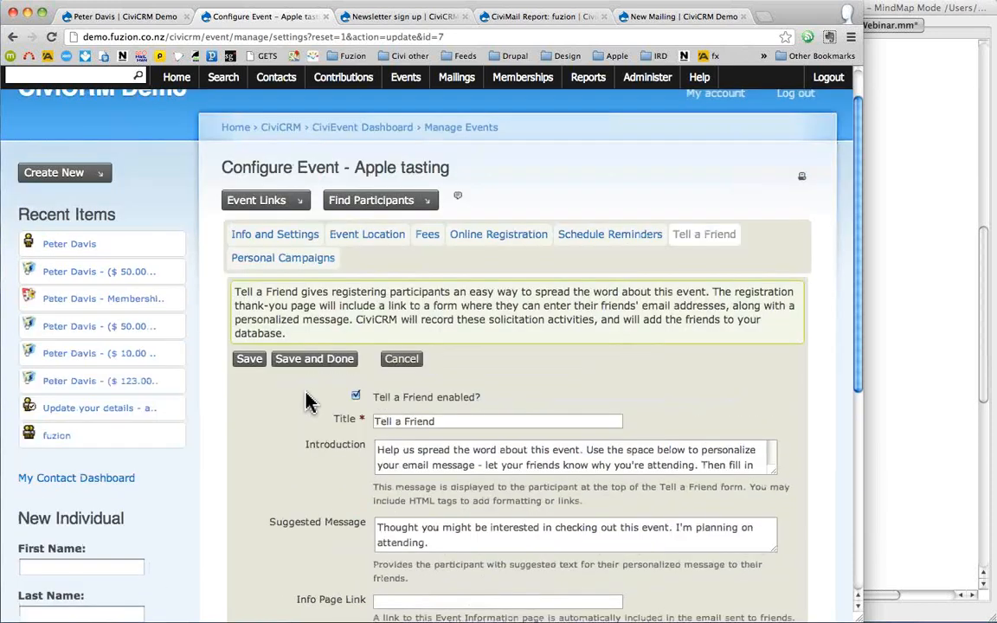
pyautogui.scroll(1, 310, 401)
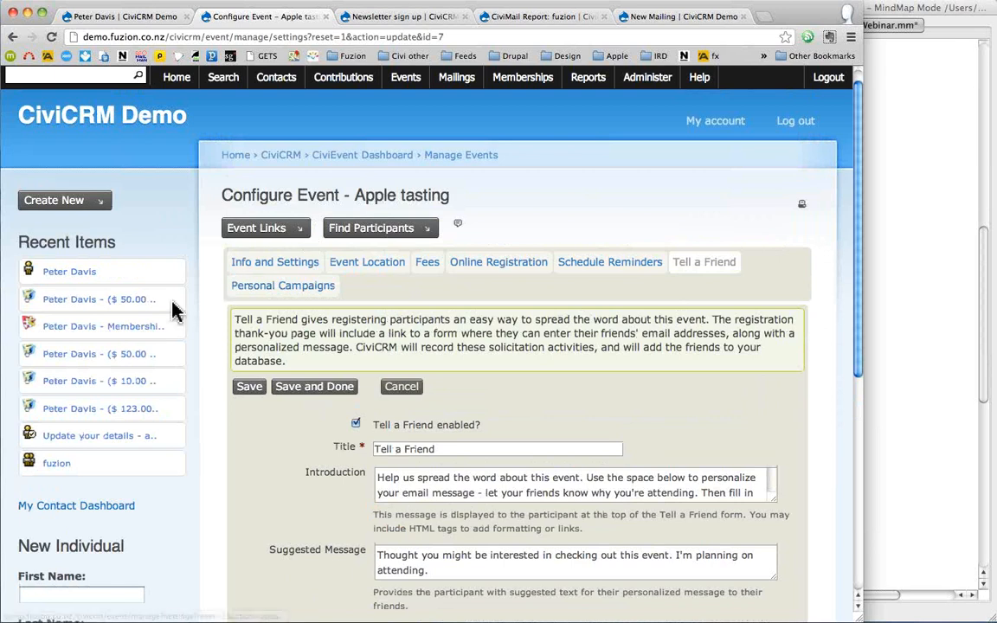
pyautogui.click(56, 275)
pyautogui.click(599, 215)
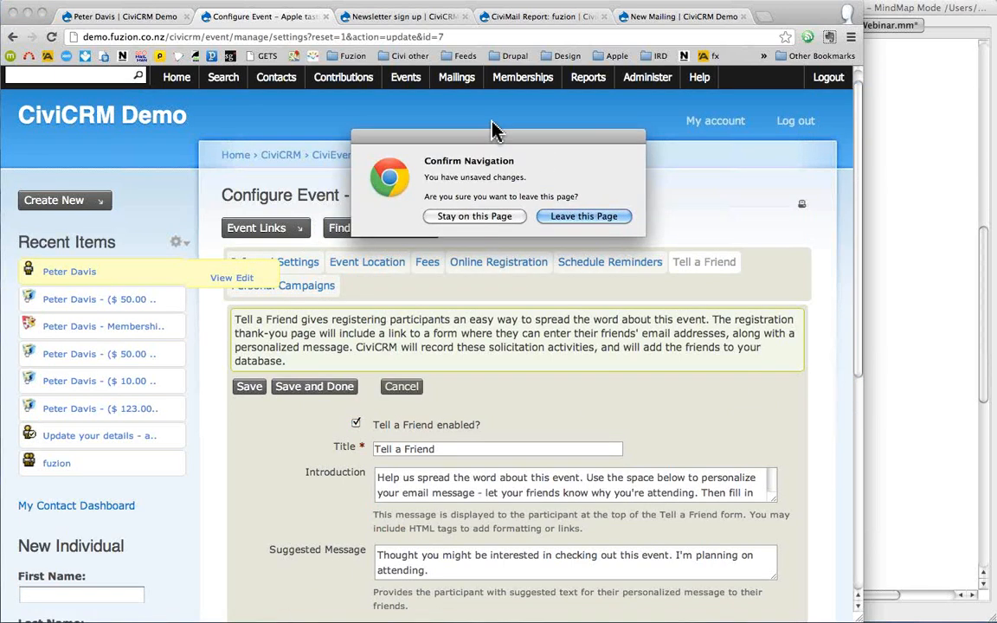
# - Go to Events > Find Participants, leaving the unsaved event settings page
pyautogui.moveTo(408, 86)
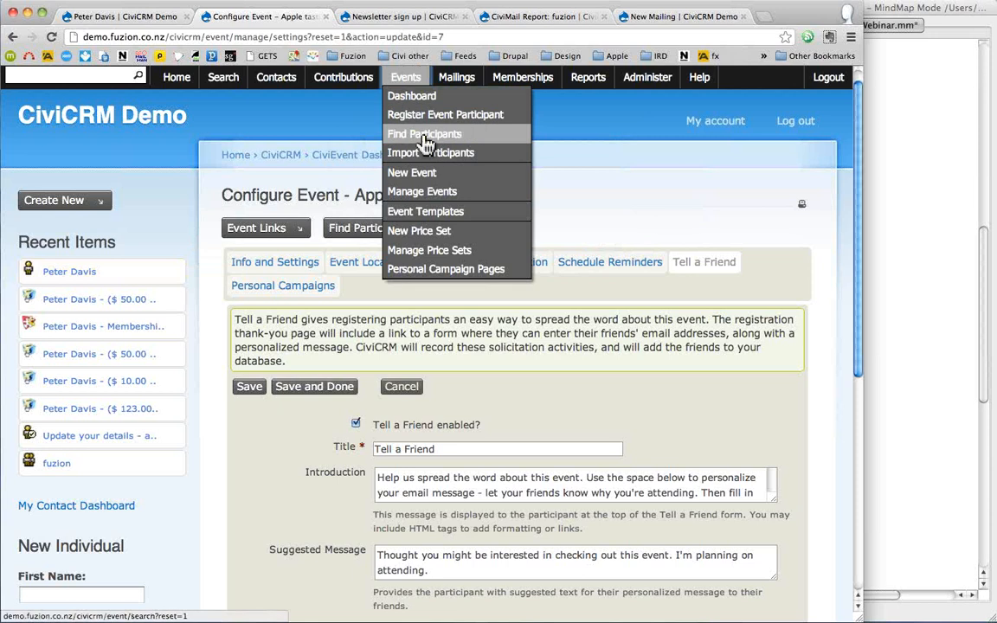
pyautogui.click(420, 134)
pyautogui.click(575, 216)
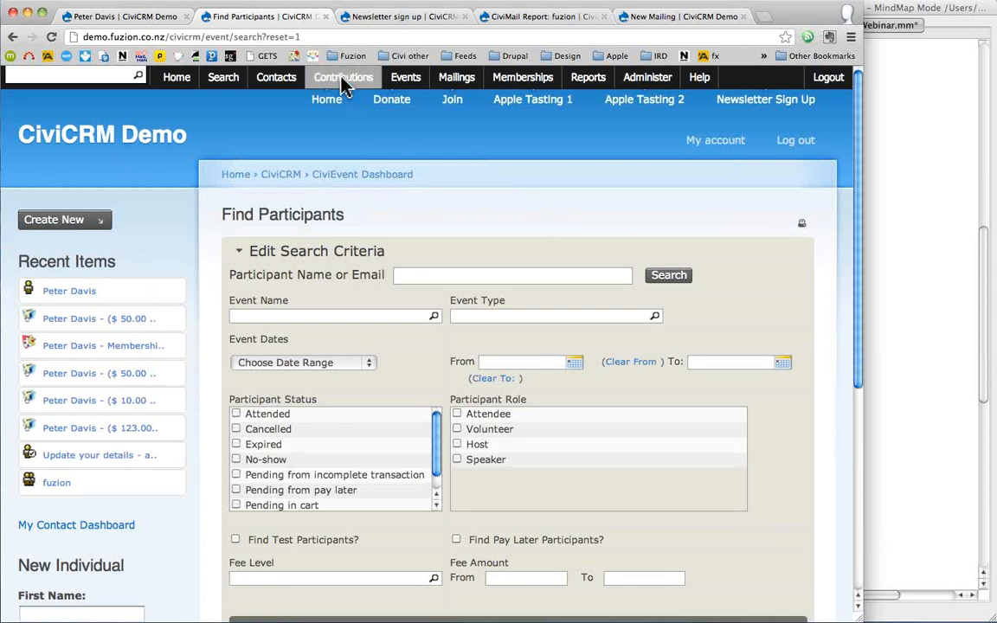
# - Enter Apple tasting as the Event Name from the suggestions
pyautogui.moveTo(343, 83)
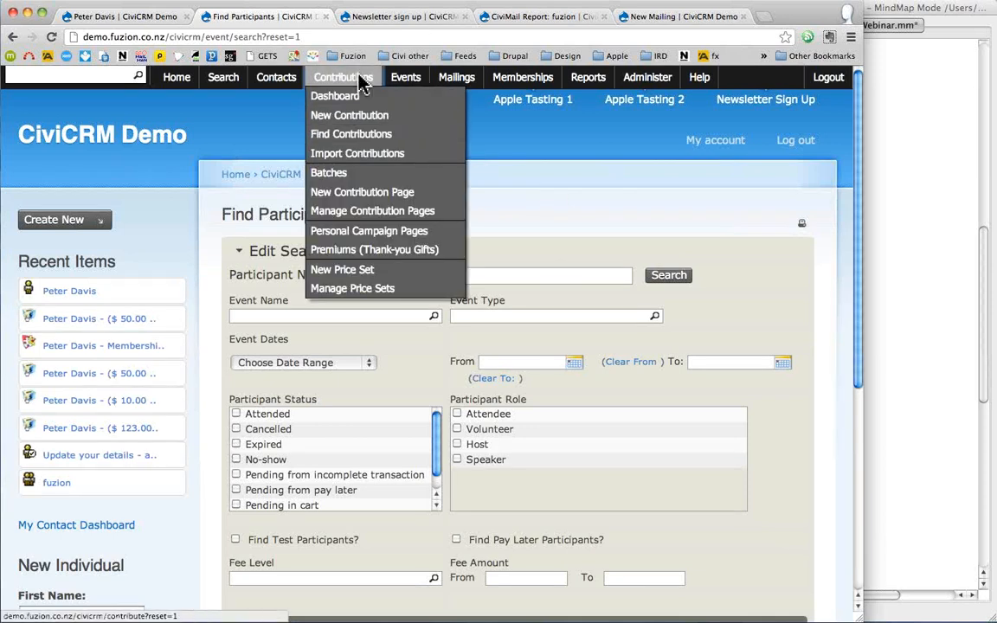
pyautogui.moveTo(547, 83)
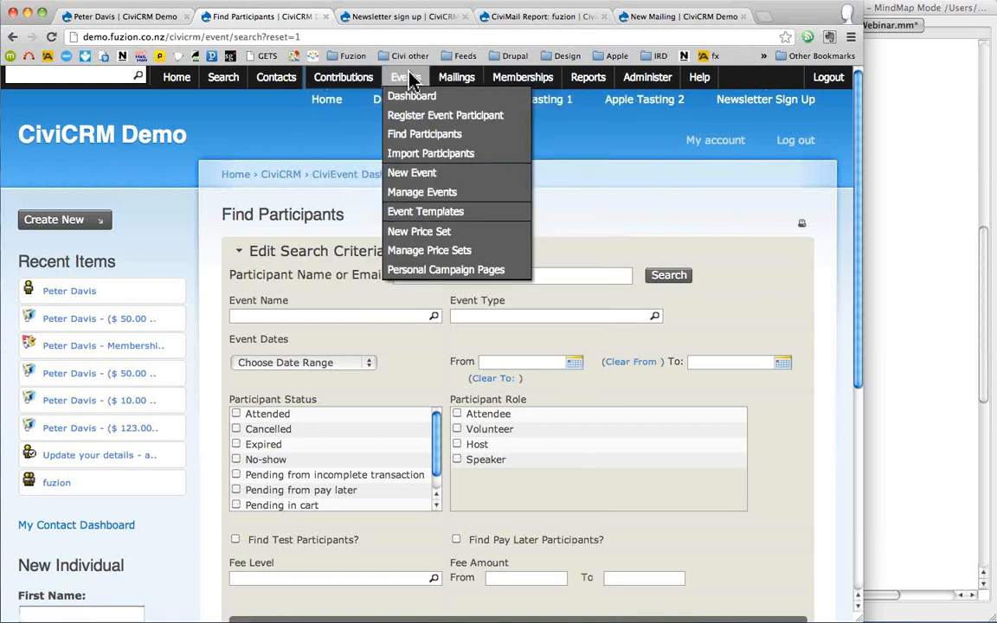
pyautogui.click(371, 316)
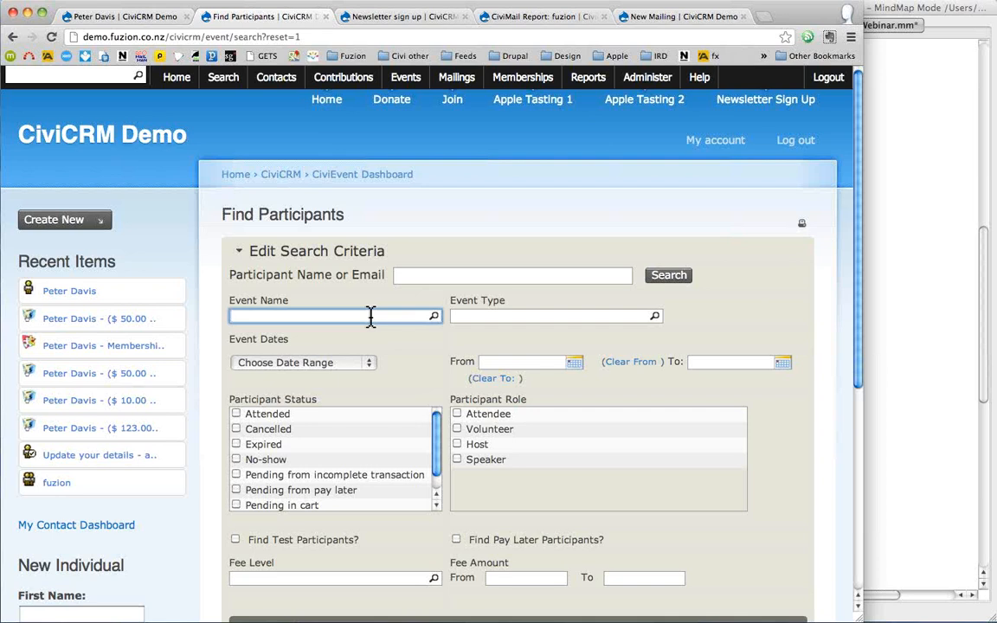
pyautogui.write('a')
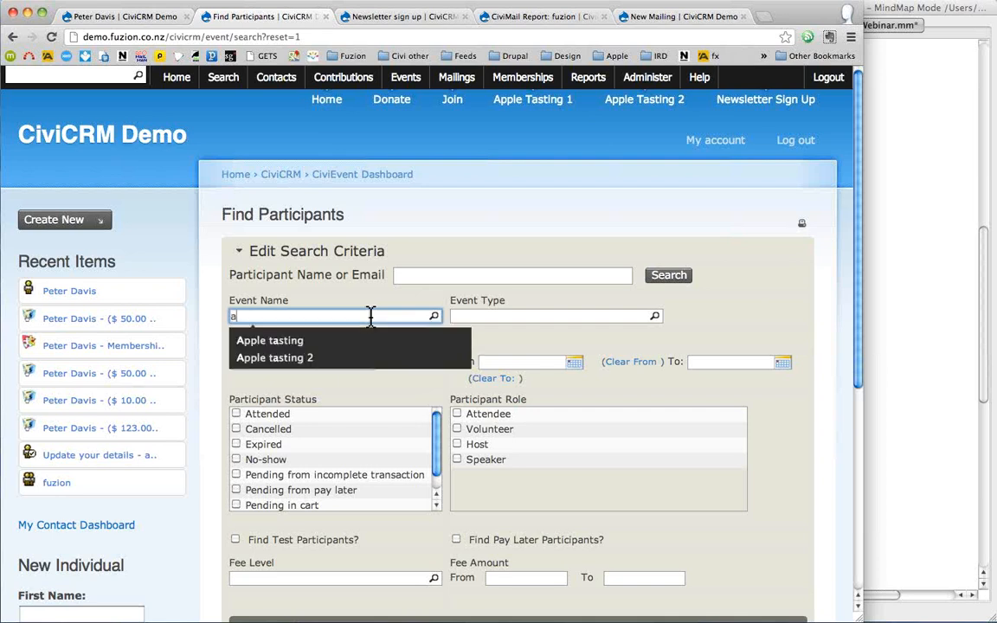
pyautogui.click(353, 343)
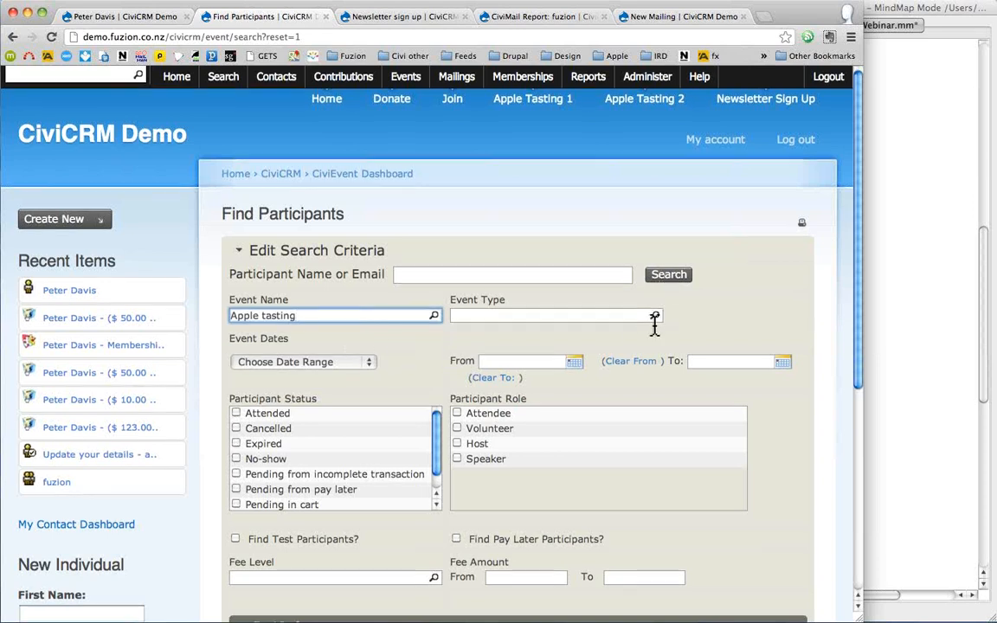
pyautogui.scroll(-3, 655, 322)
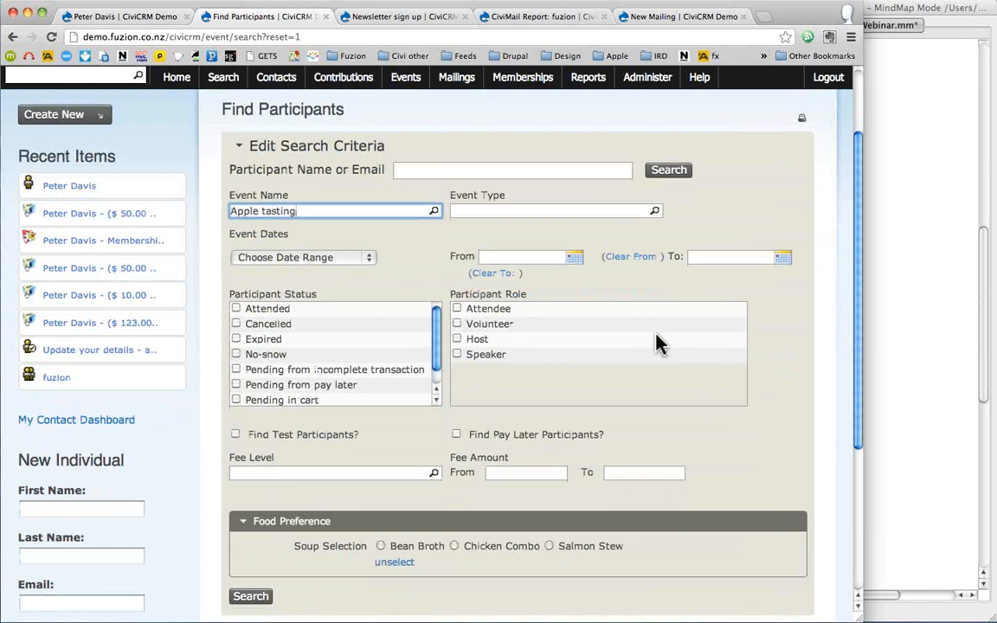
pyautogui.scroll(2, 656, 344)
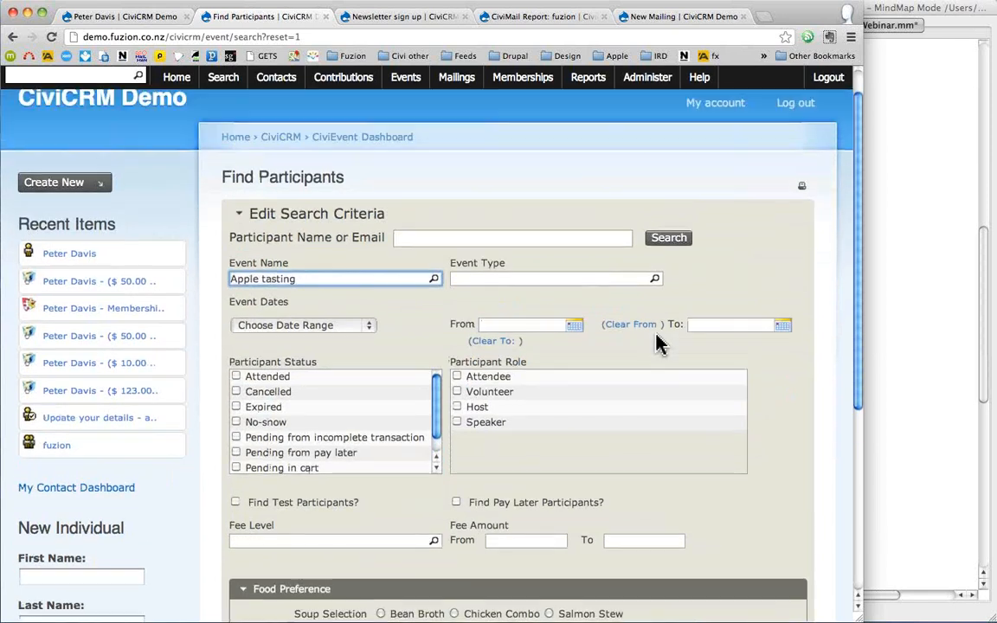
pyautogui.moveTo(407, 82)
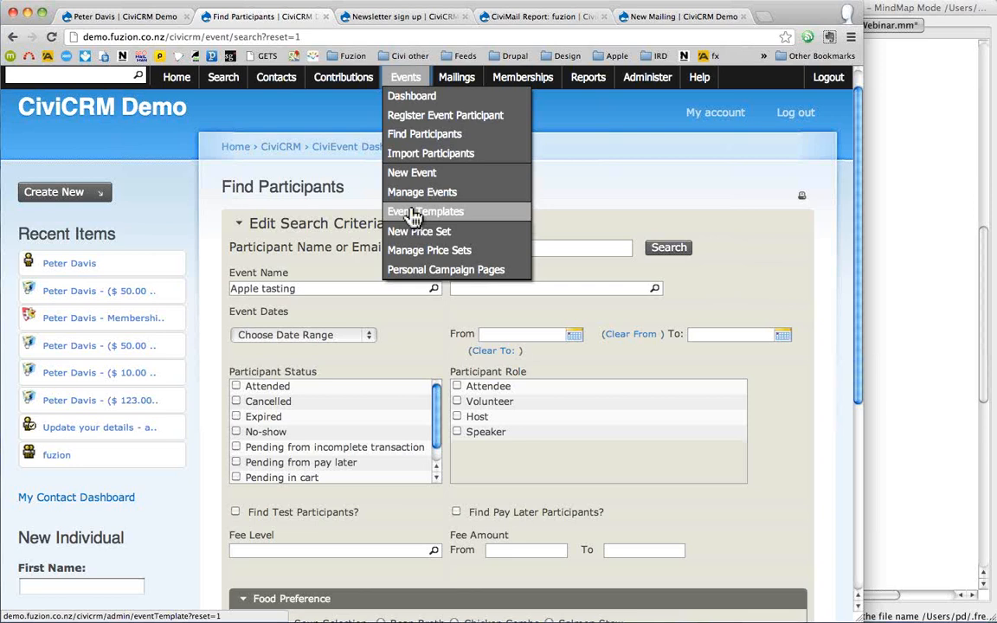
# - In the FreeMind webinar map, fold Membership, peek at Events, and unfold Activities
pyautogui.click(896, 212)
pyautogui.click(749, 143)
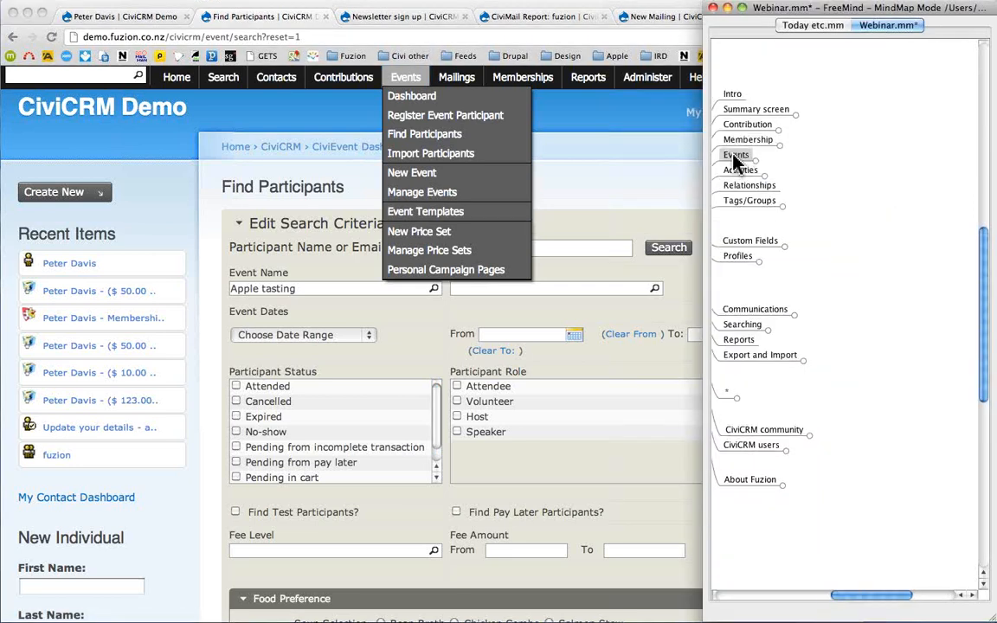
pyautogui.click(733, 154)
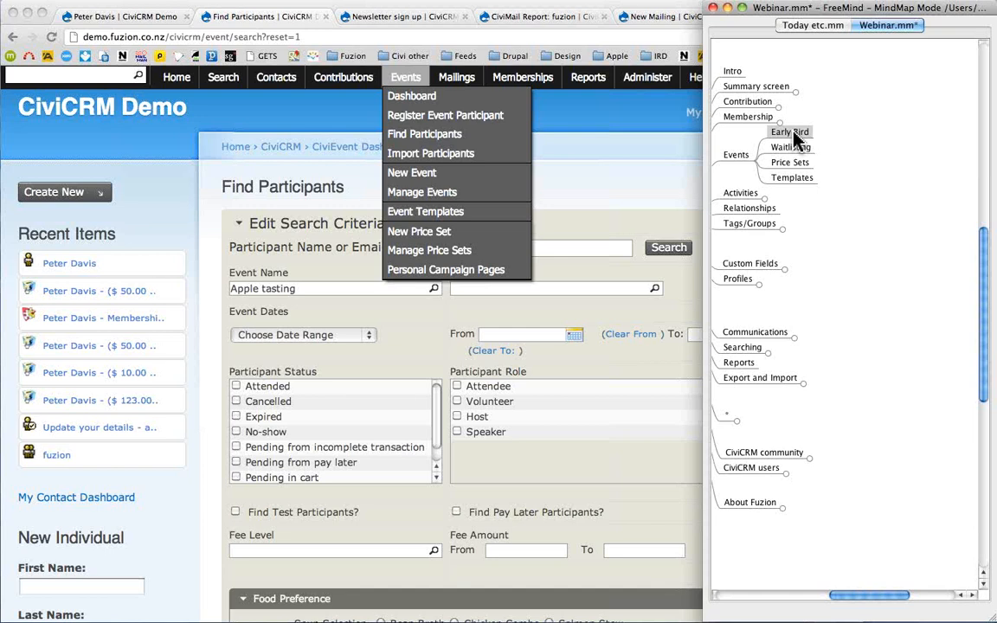
pyautogui.click(736, 156)
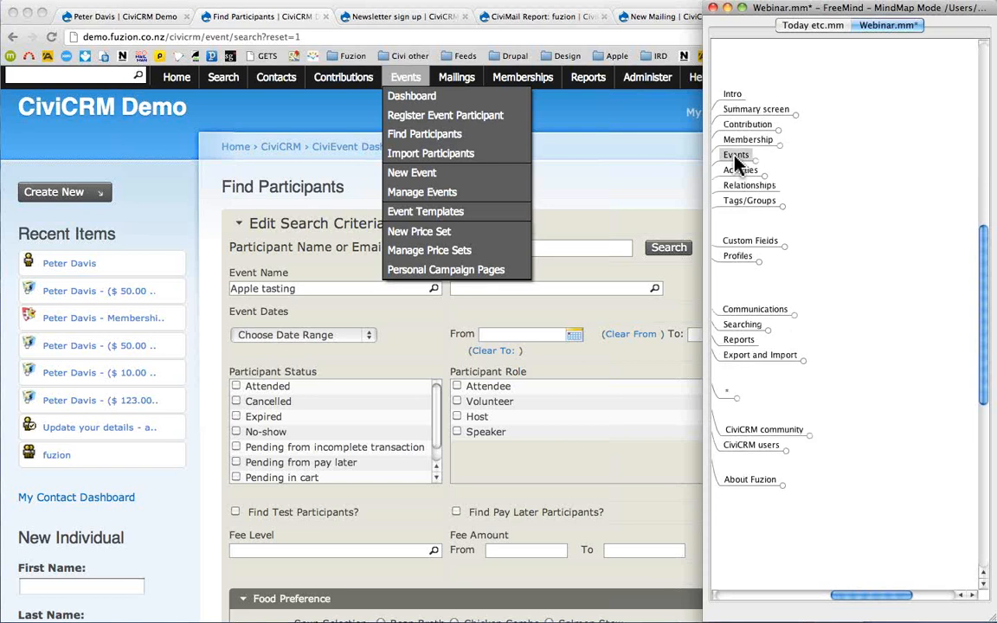
pyautogui.click(585, 128)
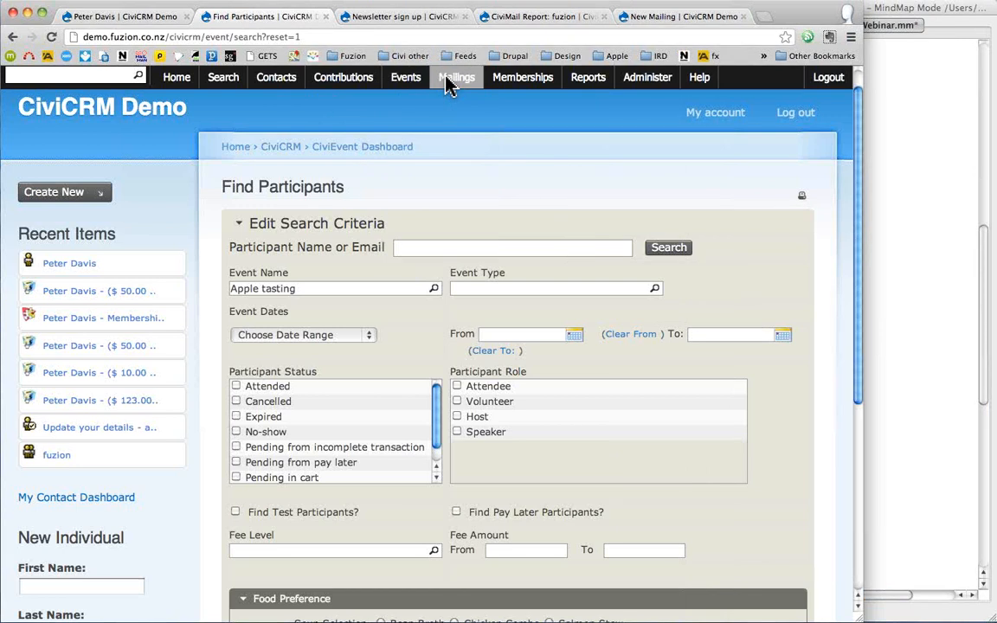
pyautogui.click(891, 211)
pyautogui.click(737, 170)
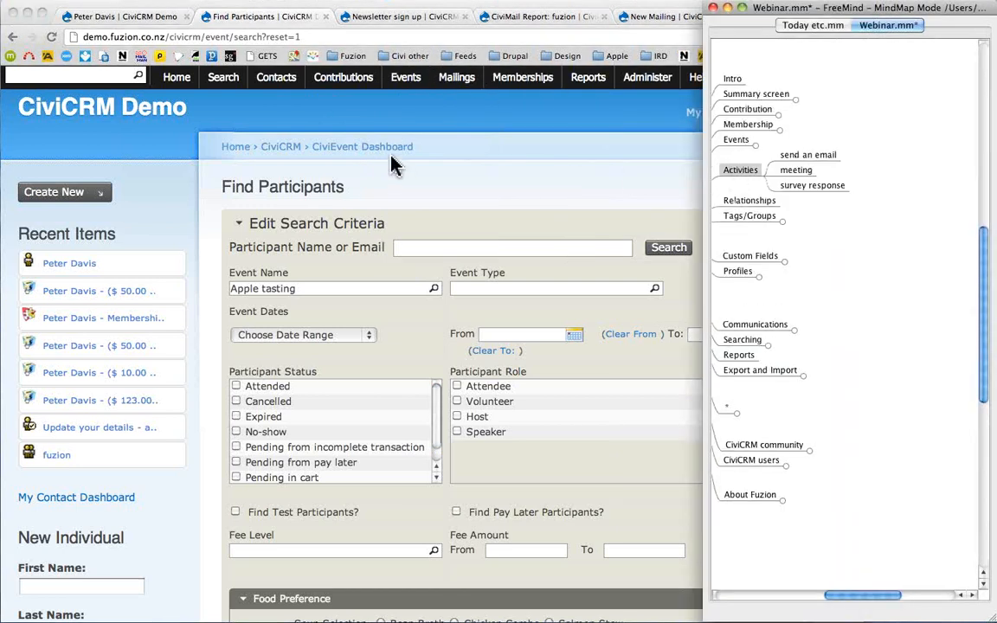
pyautogui.click(450, 125)
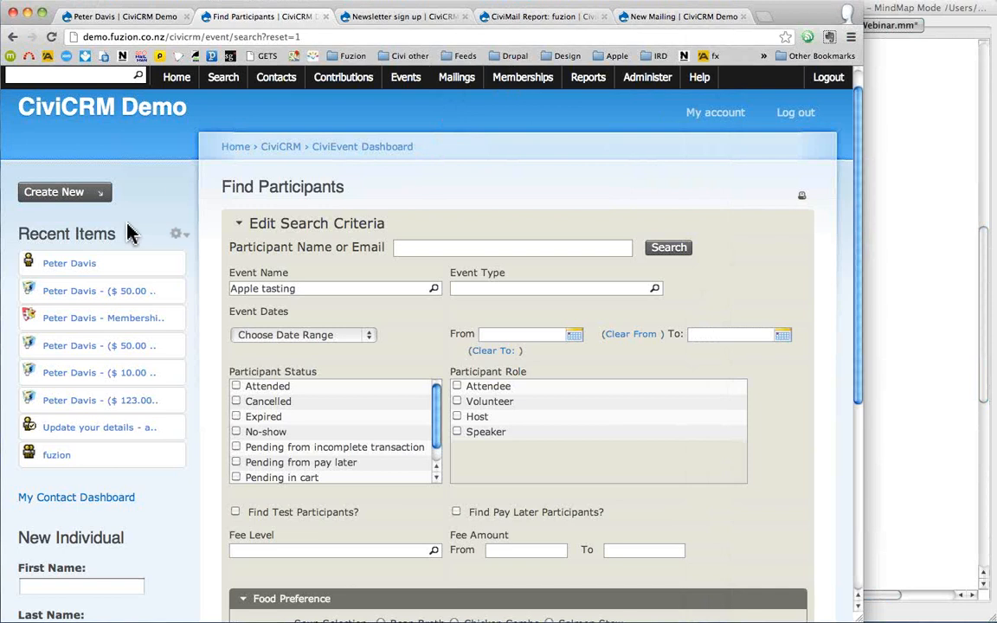
# - Show the contact's Activities, pointing out the Membership Renewal and Membership Signup entries
pyautogui.click(52, 270)
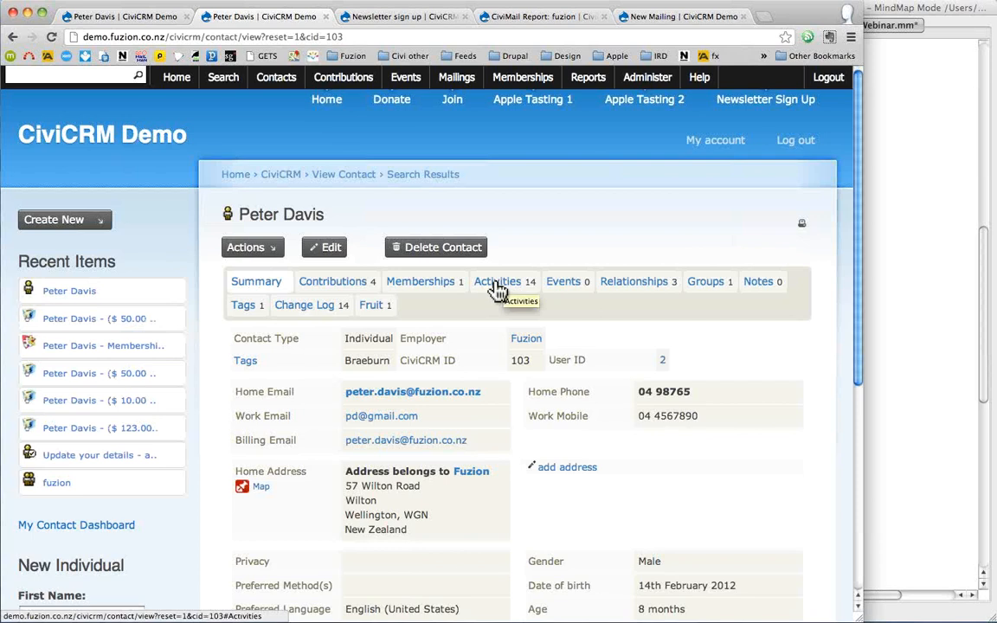
pyautogui.click(498, 289)
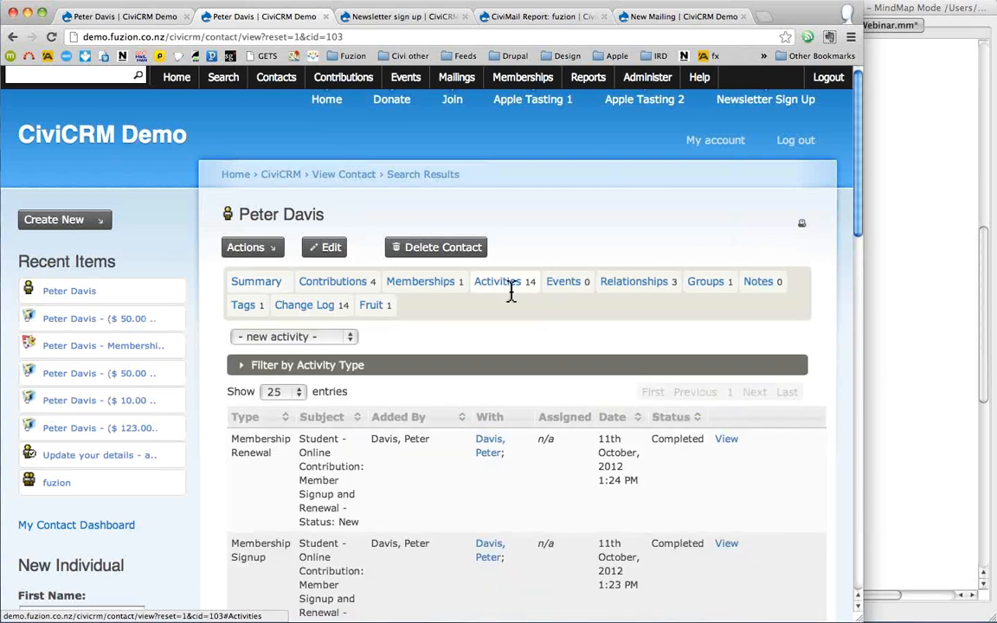
pyautogui.scroll(-5, 510, 292)
pyautogui.tripleClick(254, 323)
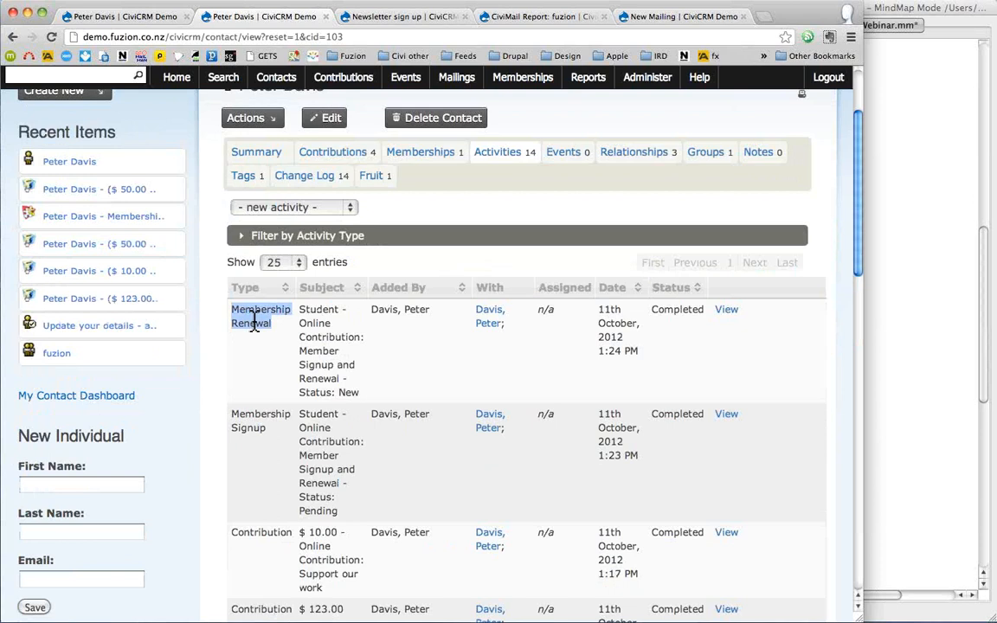
pyautogui.click(247, 419)
pyautogui.doubleClick(247, 419)
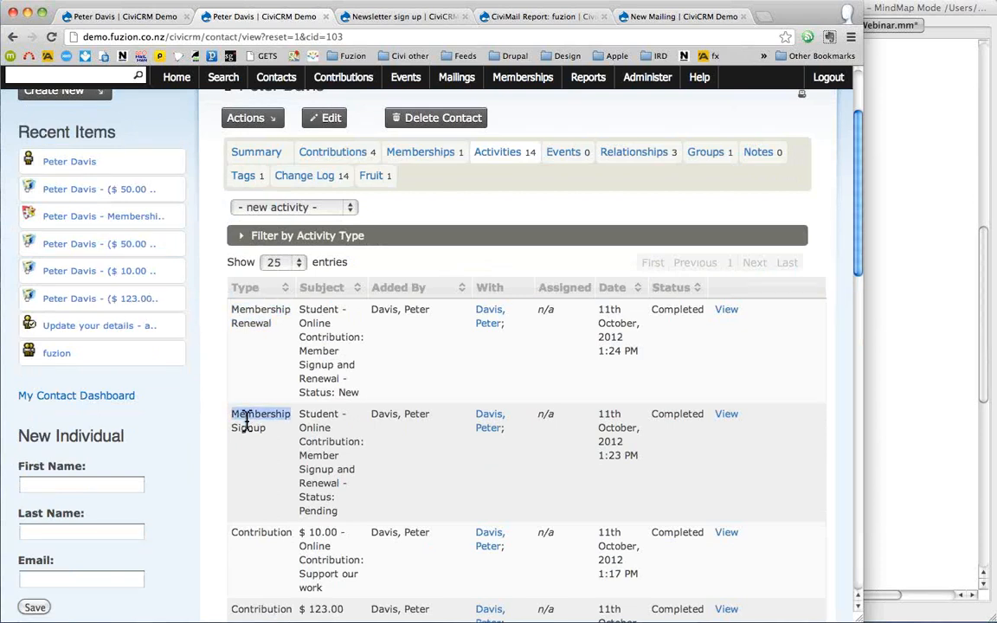
pyautogui.moveTo(247, 422); pyautogui.dragTo(247, 428)
# - Point out Bulk Email, the 22nd February Email and the scheduled Phone Call, then edit the call
pyautogui.scroll(-1, 246, 425)
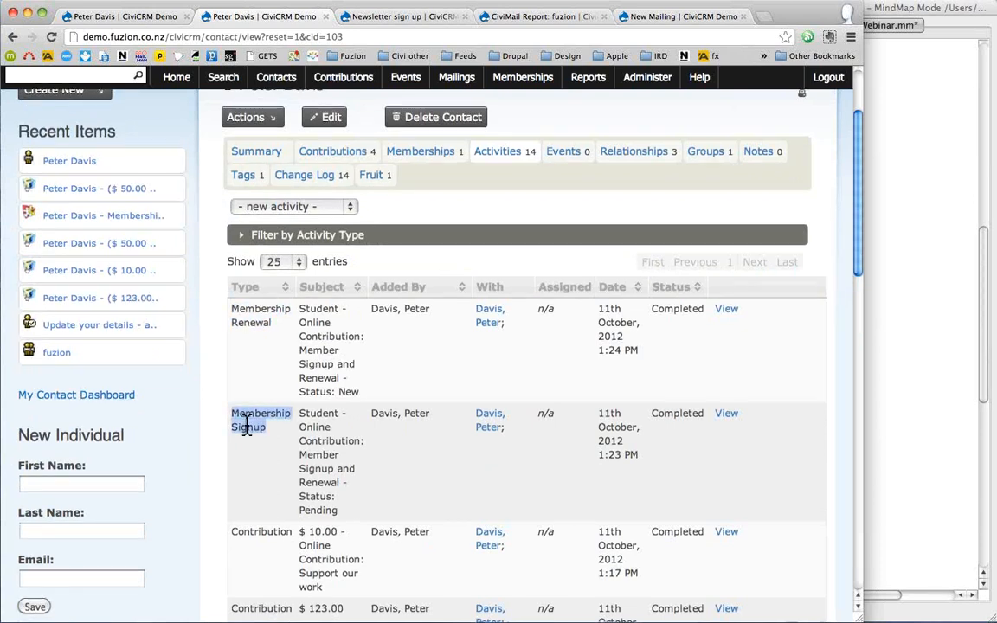
pyautogui.scroll(-4, 247, 424)
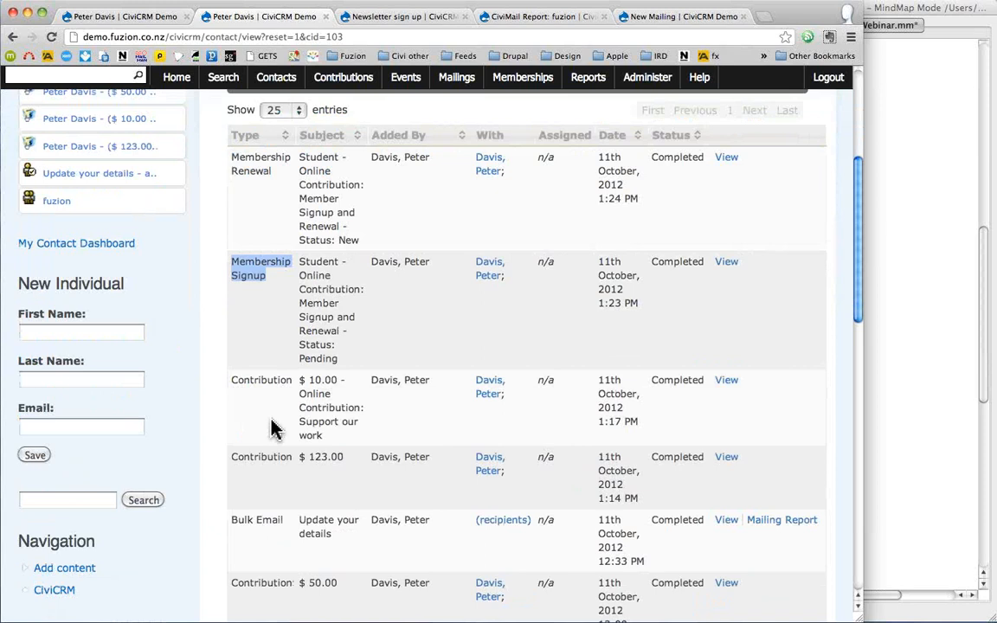
pyautogui.scroll(-1, 271, 428)
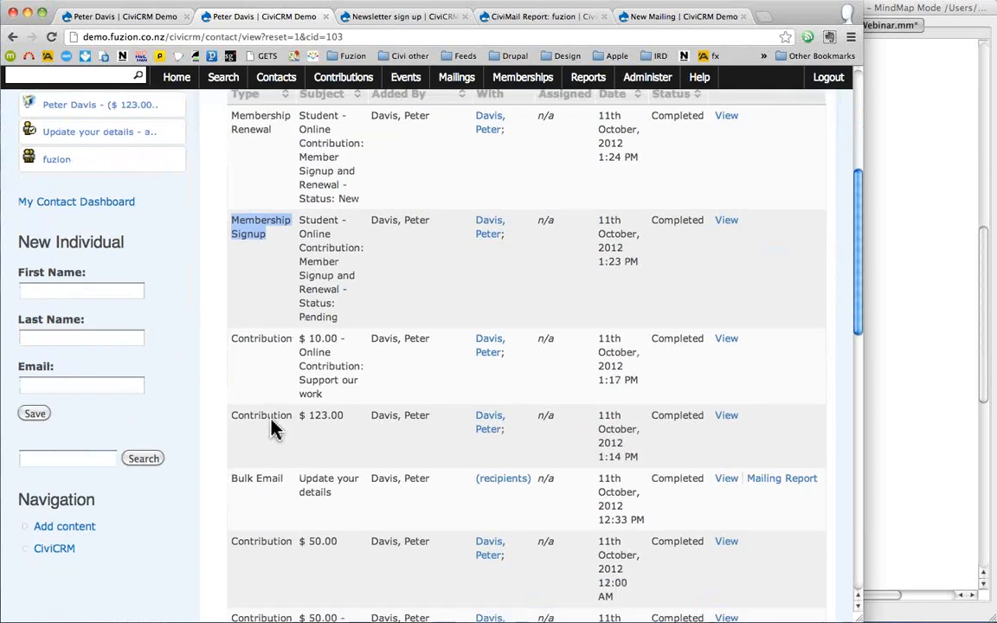
pyautogui.scroll(-1, 271, 428)
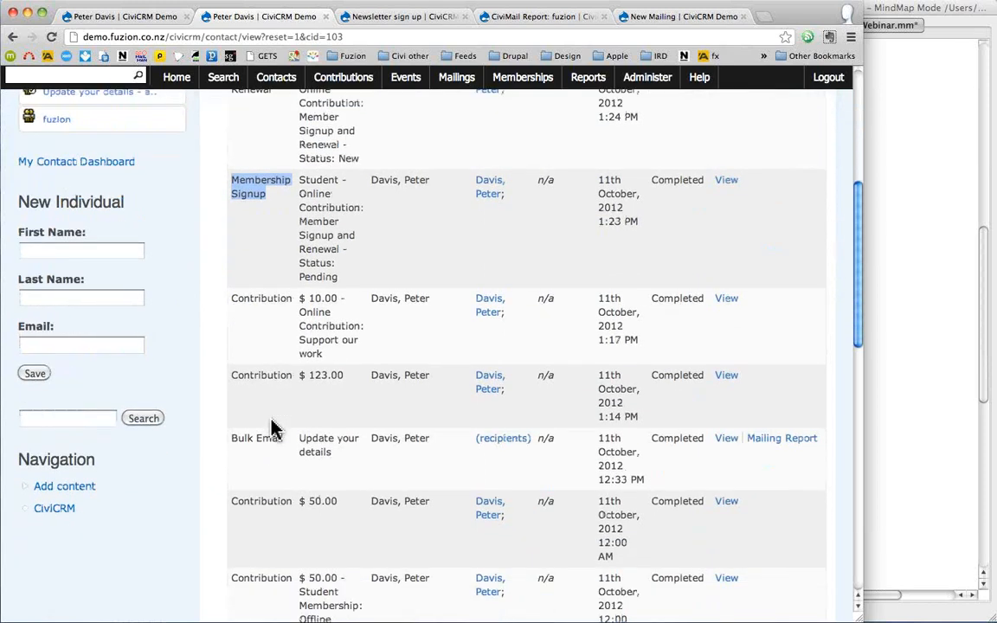
pyautogui.tripleClick(271, 434)
pyautogui.scroll(-3, 271, 429)
pyautogui.scroll(-4, 208, 372)
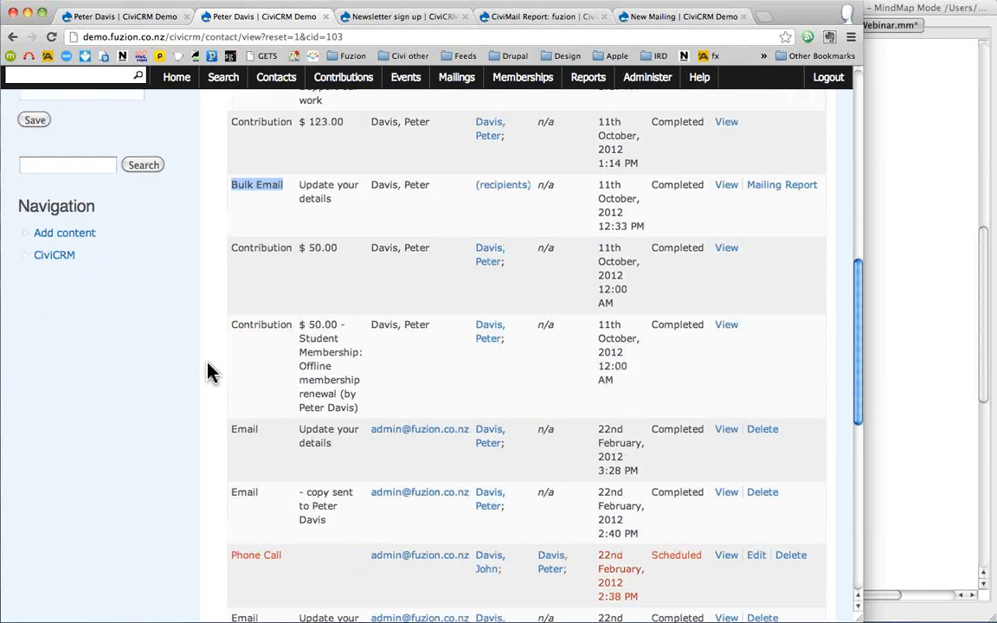
pyautogui.tripleClick(247, 404)
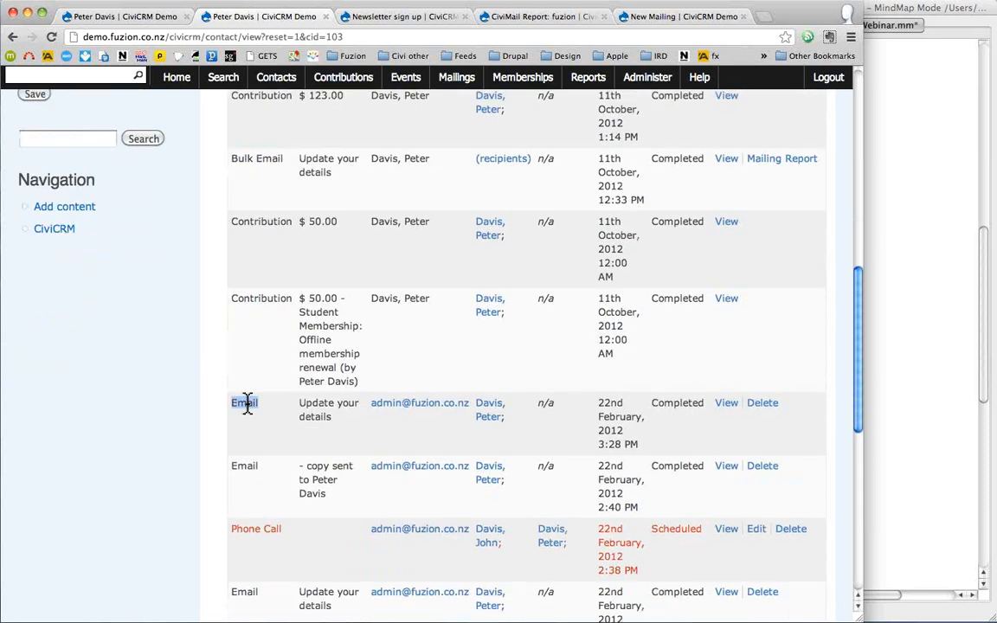
pyautogui.scroll(-3, 249, 406)
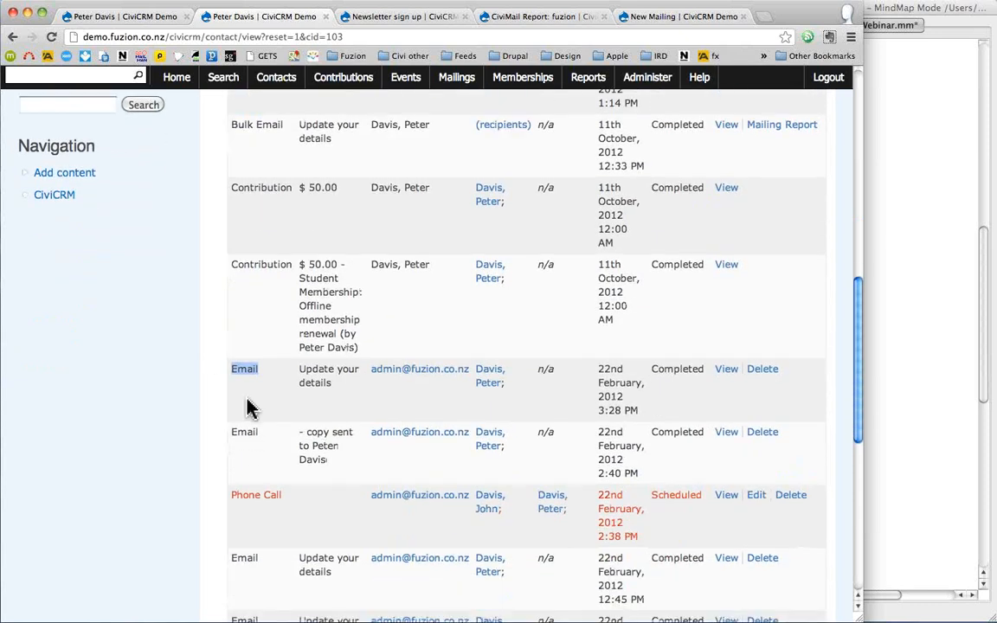
pyautogui.tripleClick(266, 427)
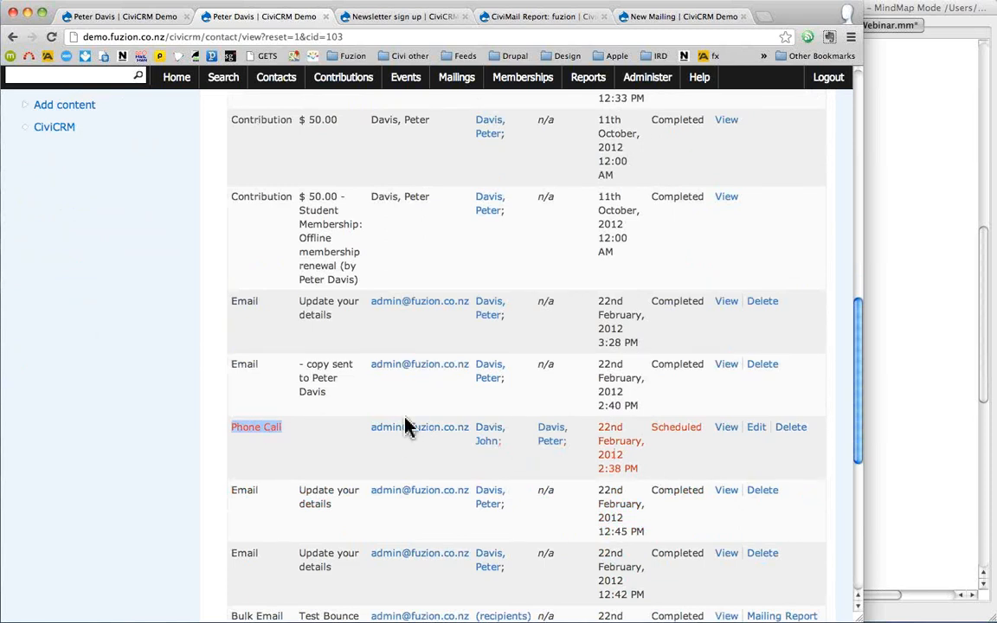
pyautogui.scroll(-3, 407, 424)
pyautogui.click(755, 340)
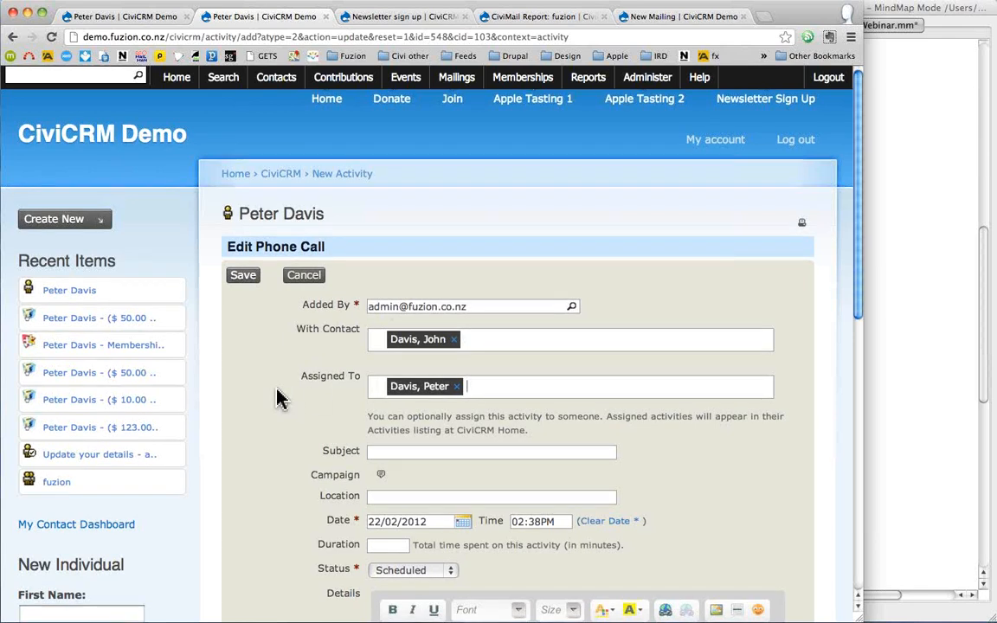
# - Review the Edit Phone Call form unchanged, then return to the contact's summary
pyautogui.scroll(-5, 277, 398)
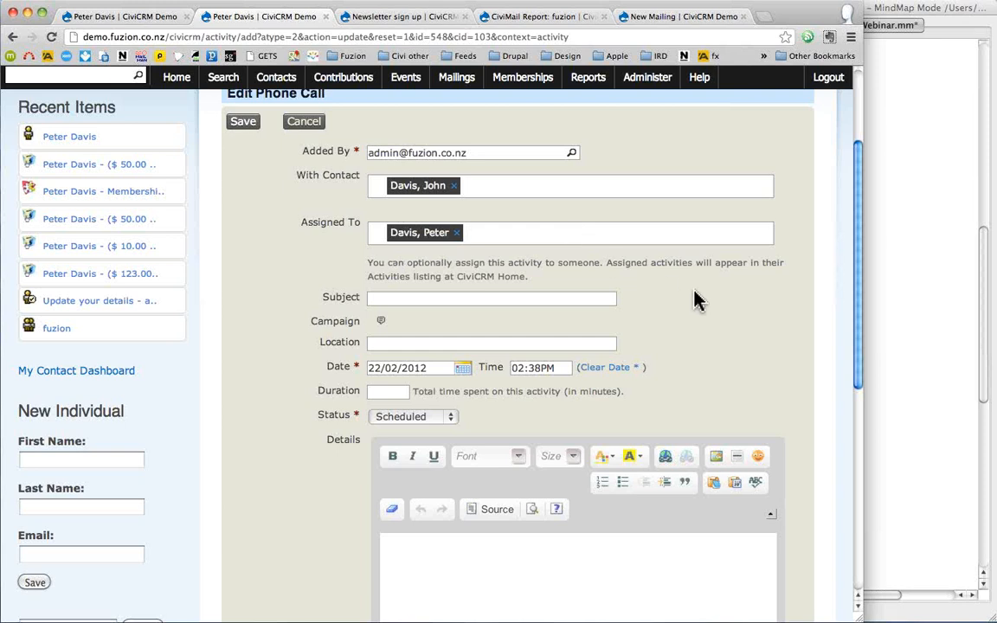
pyautogui.scroll(3, 697, 311)
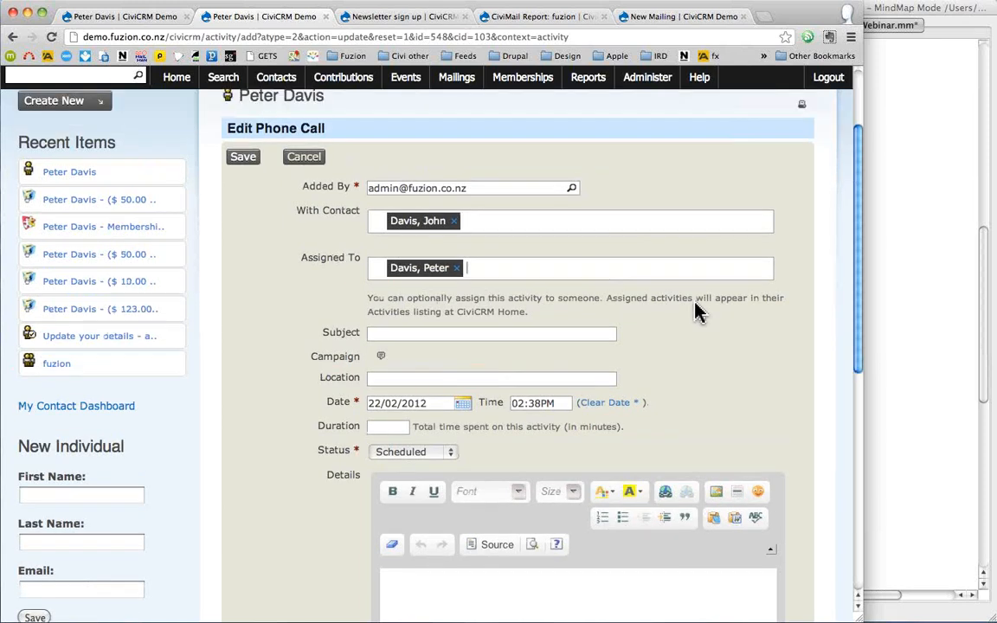
pyautogui.moveTo(33, 286)
pyautogui.click(60, 257)
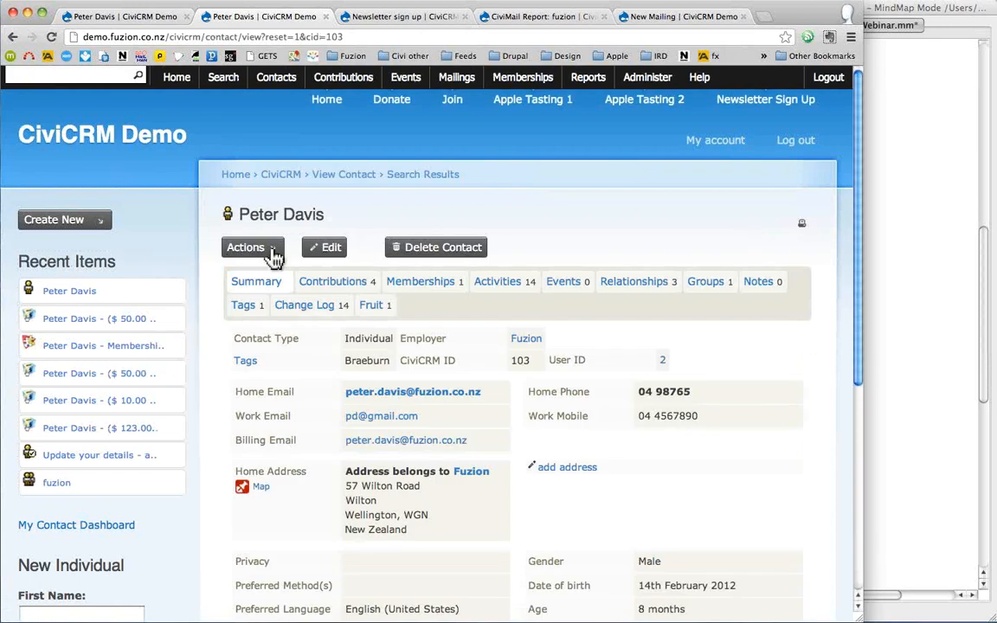
pyautogui.click(273, 255)
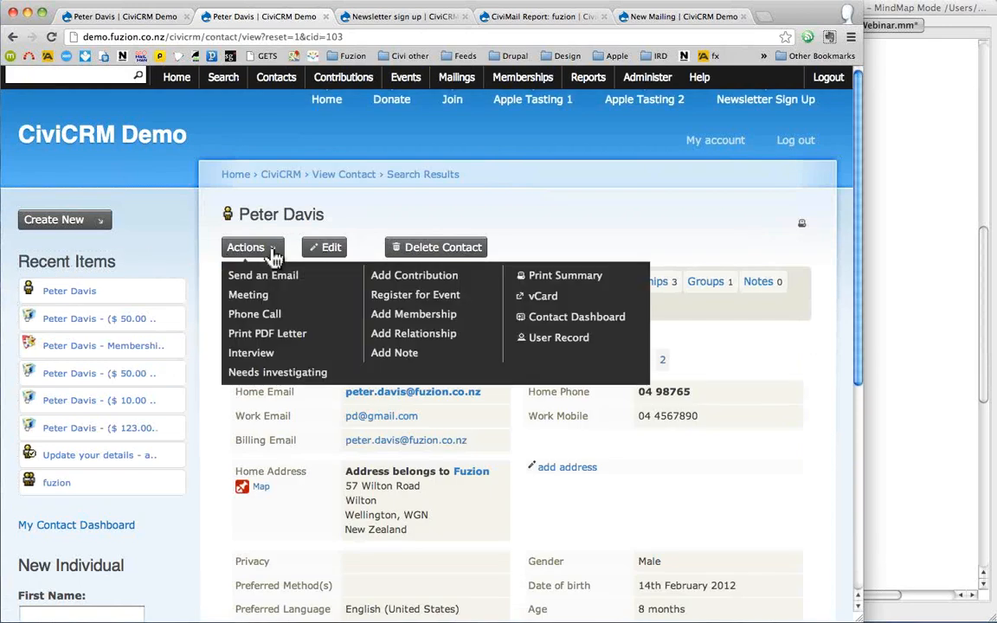
pyautogui.click(534, 228)
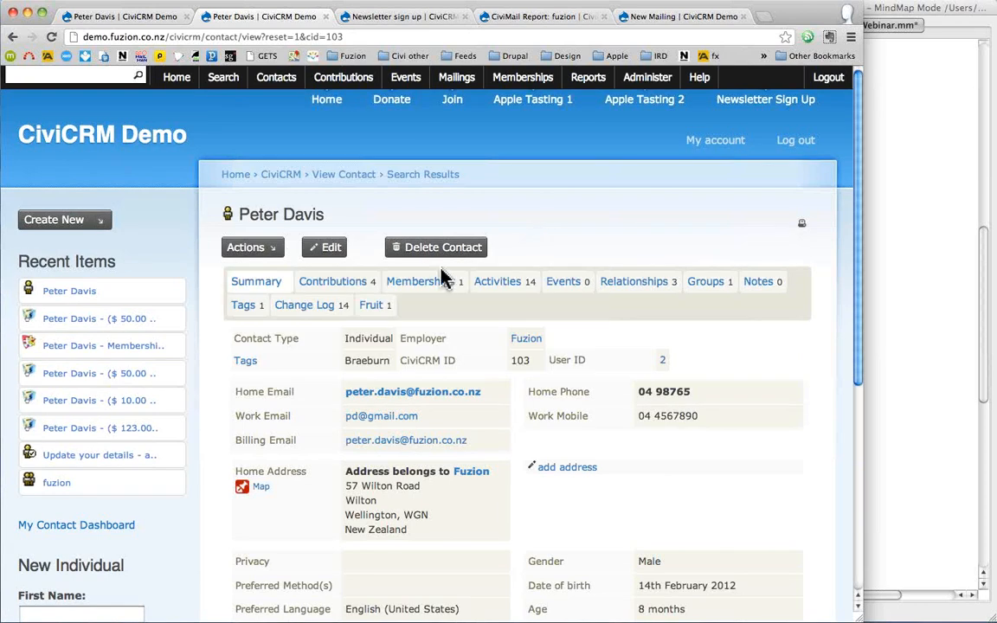
pyautogui.click(503, 284)
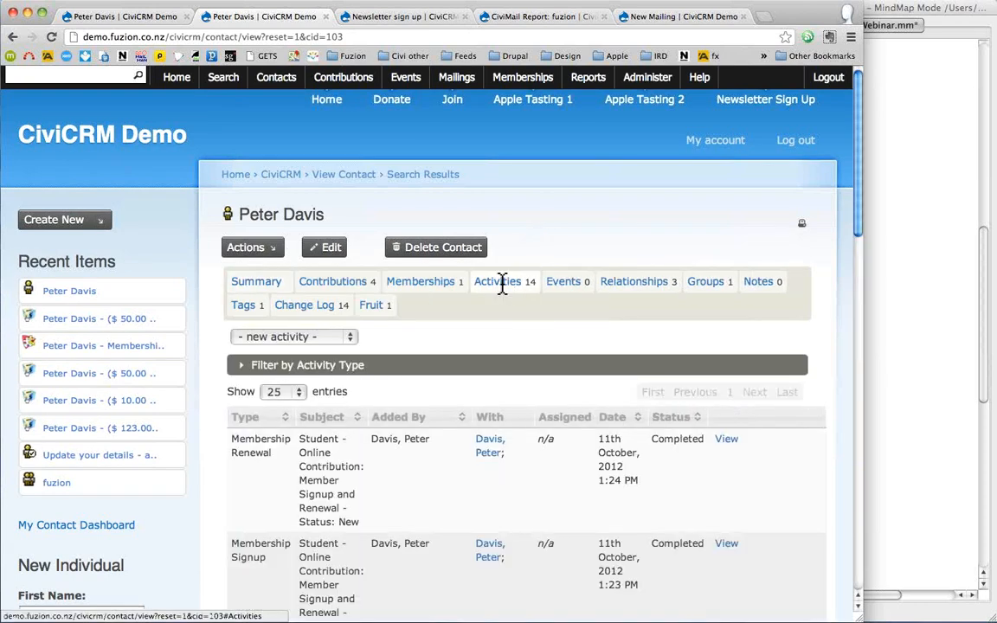
pyautogui.click(286, 337)
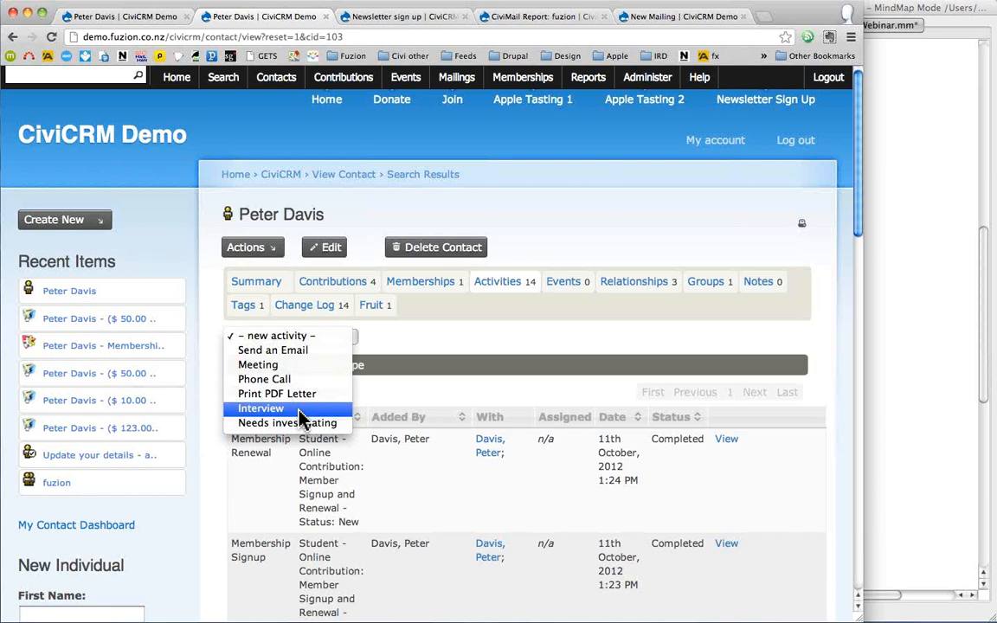
pyautogui.click(544, 238)
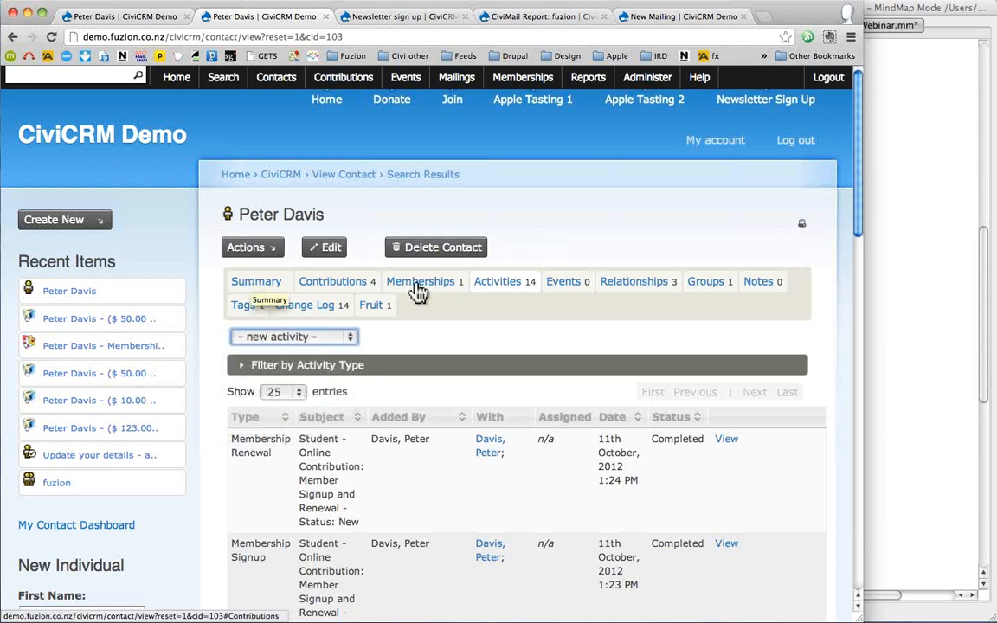
pyautogui.click(907, 292)
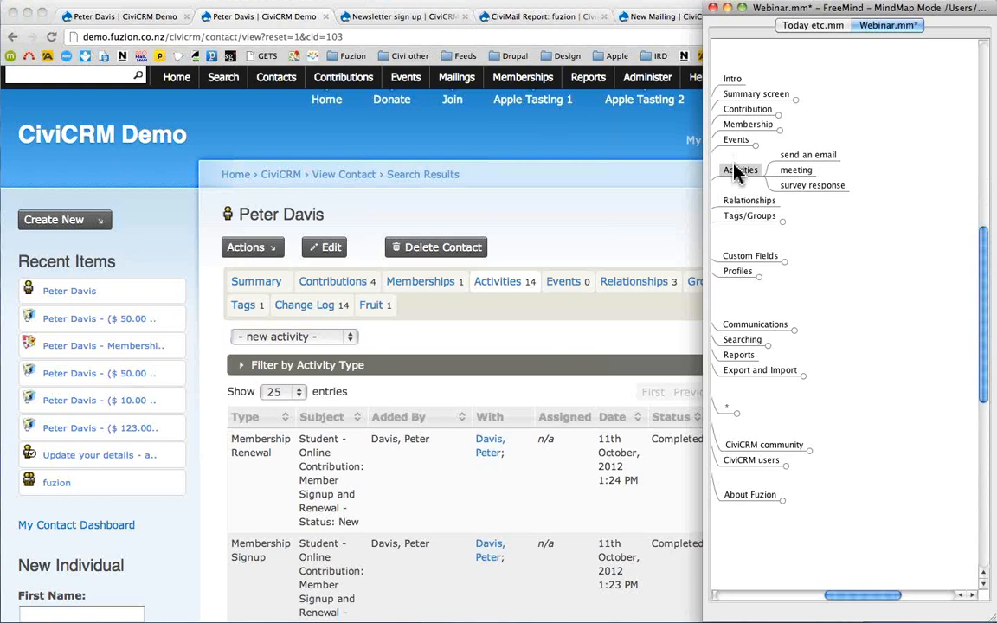
pyautogui.click(257, 289)
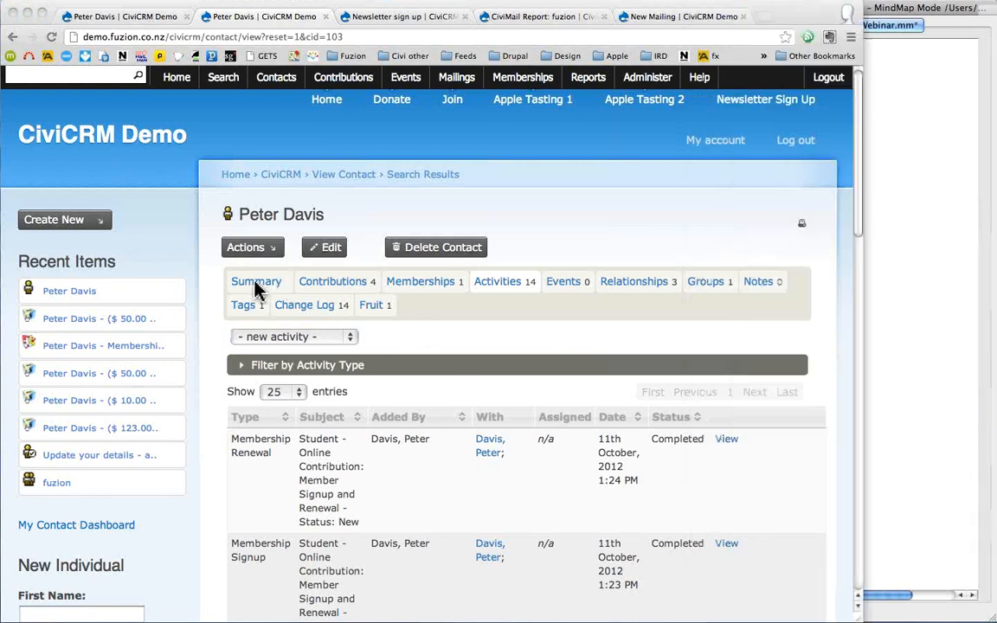
pyautogui.click(256, 289)
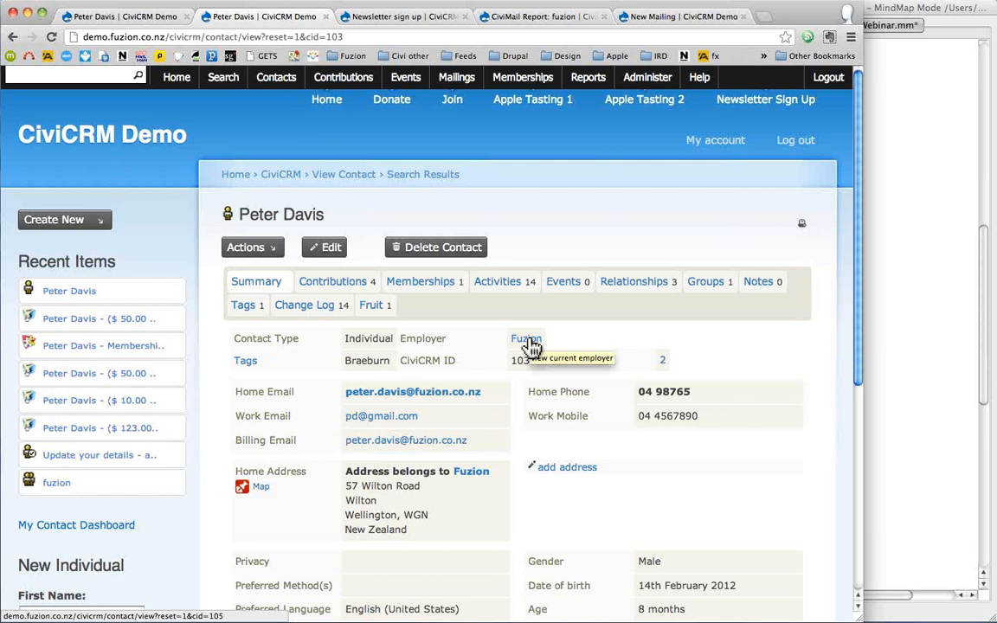
# - Highlight the Employee of Fuzion and two sibling relationships, then open Fuzion's record
pyautogui.click(637, 288)
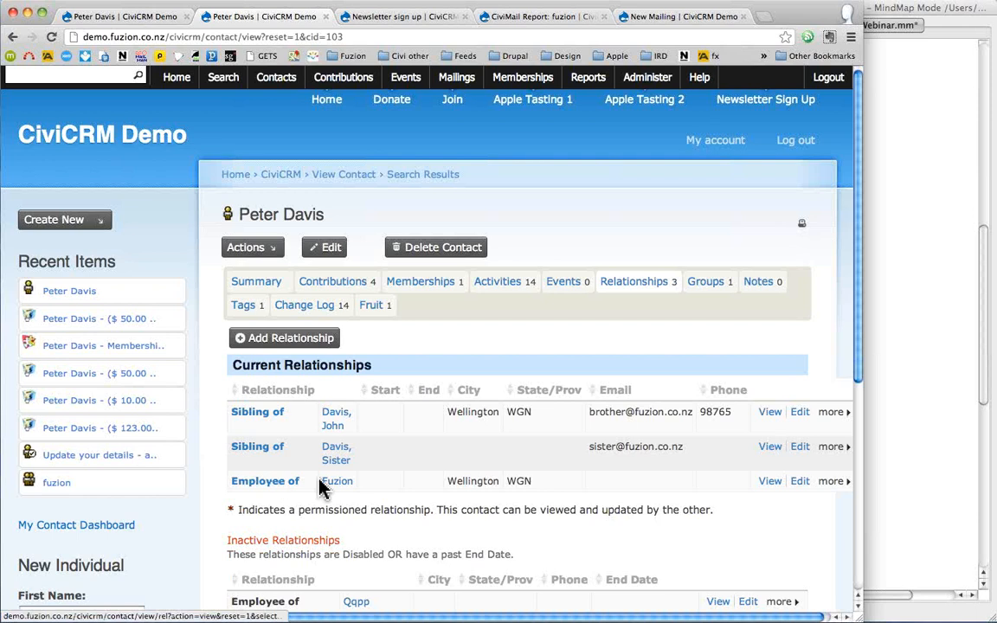
pyautogui.moveTo(367, 489); pyautogui.dragTo(264, 481)
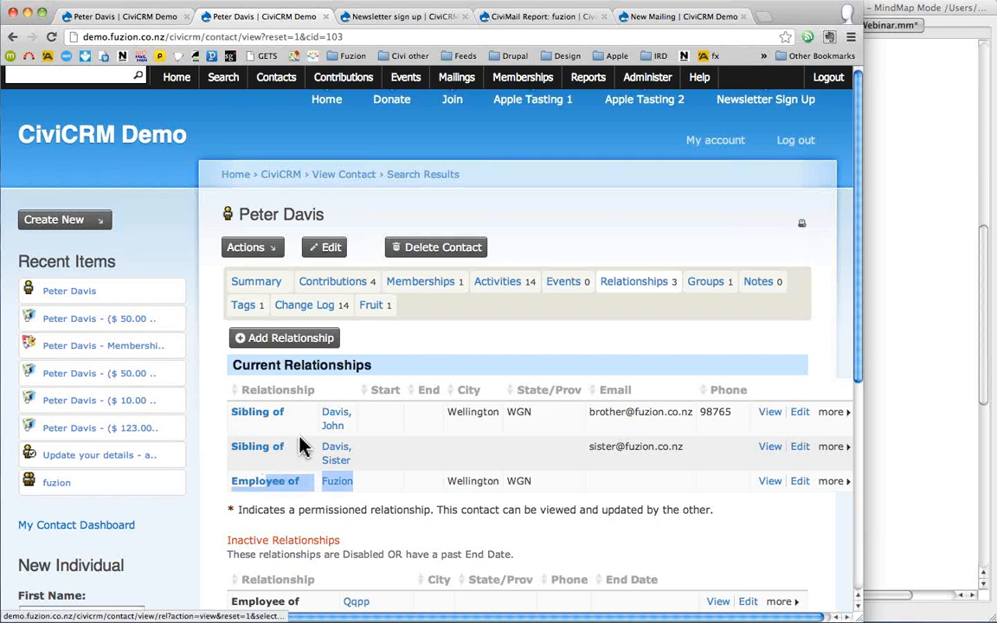
pyautogui.moveTo(369, 422); pyautogui.dragTo(310, 443)
pyautogui.moveTo(383, 462); pyautogui.dragTo(263, 439)
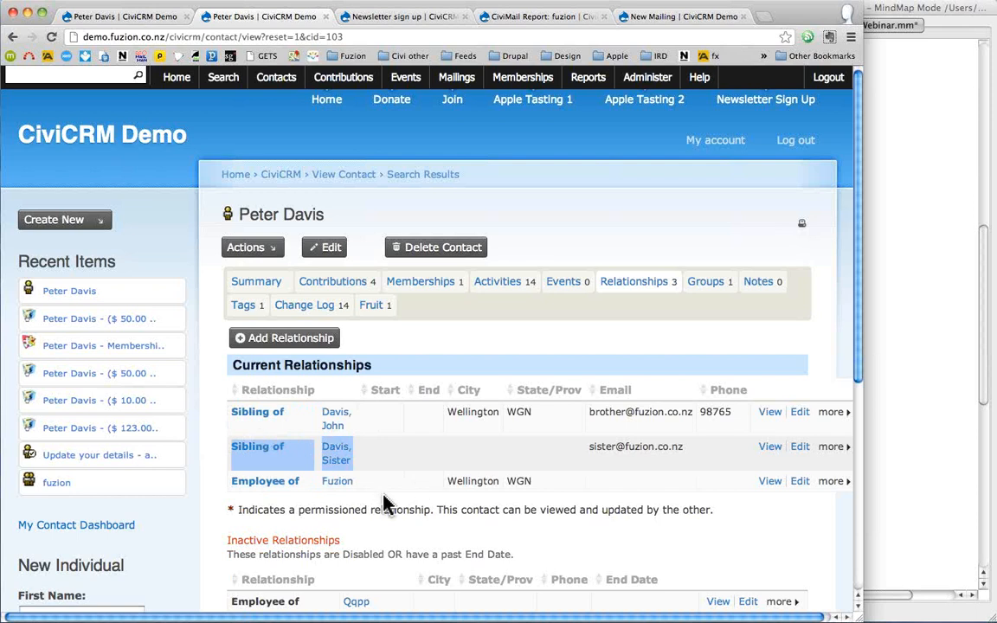
pyautogui.click(338, 482)
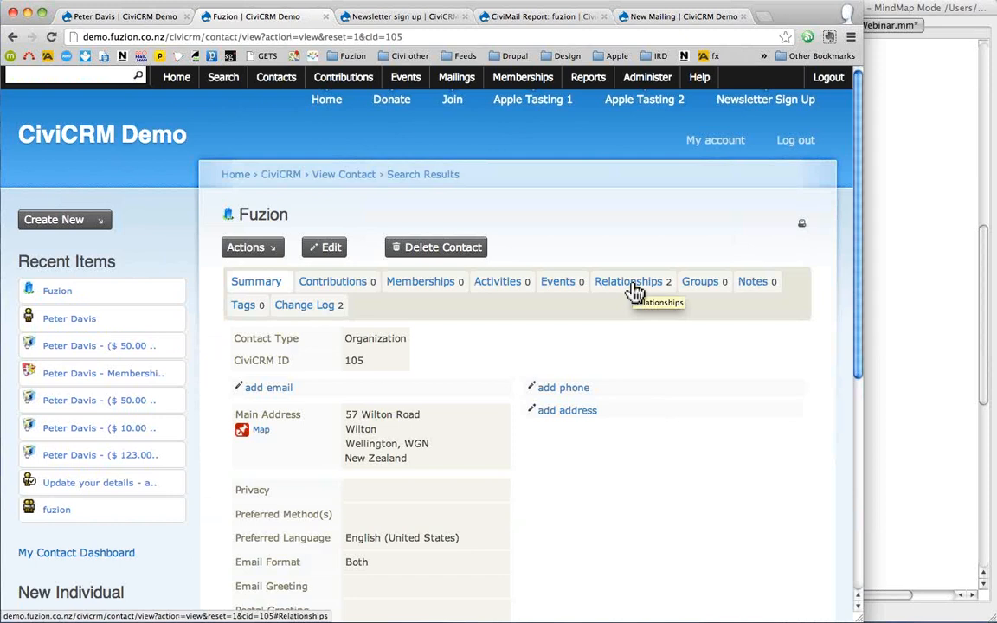
pyautogui.click(630, 283)
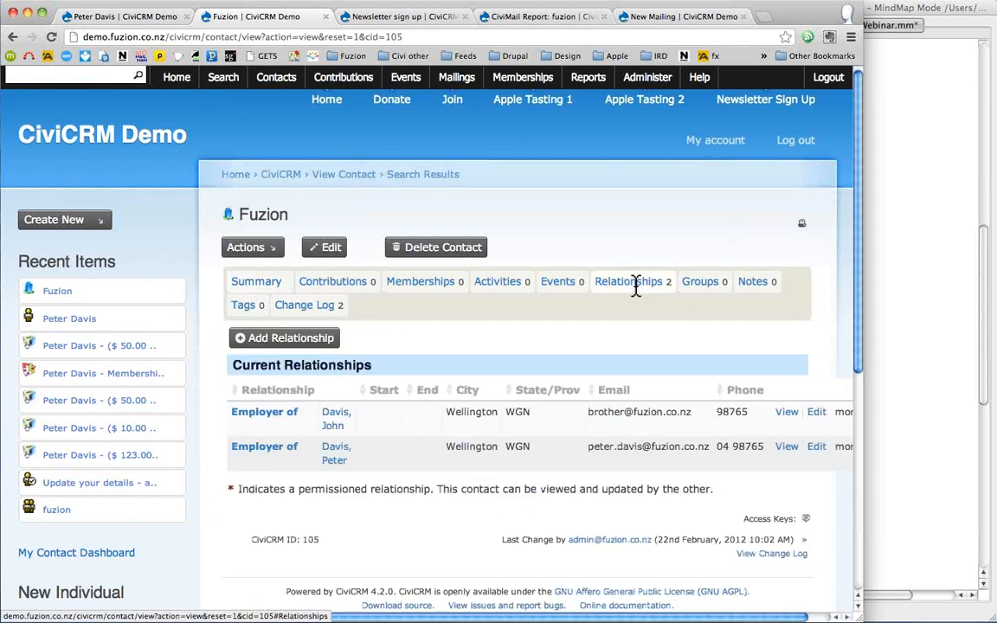
pyautogui.click(336, 424)
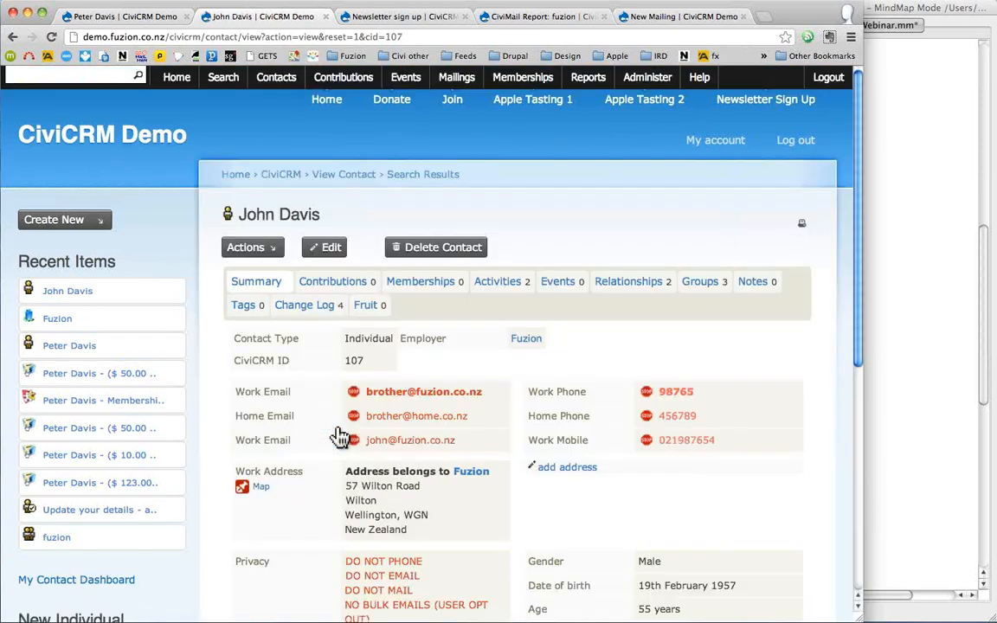
pyautogui.click(619, 285)
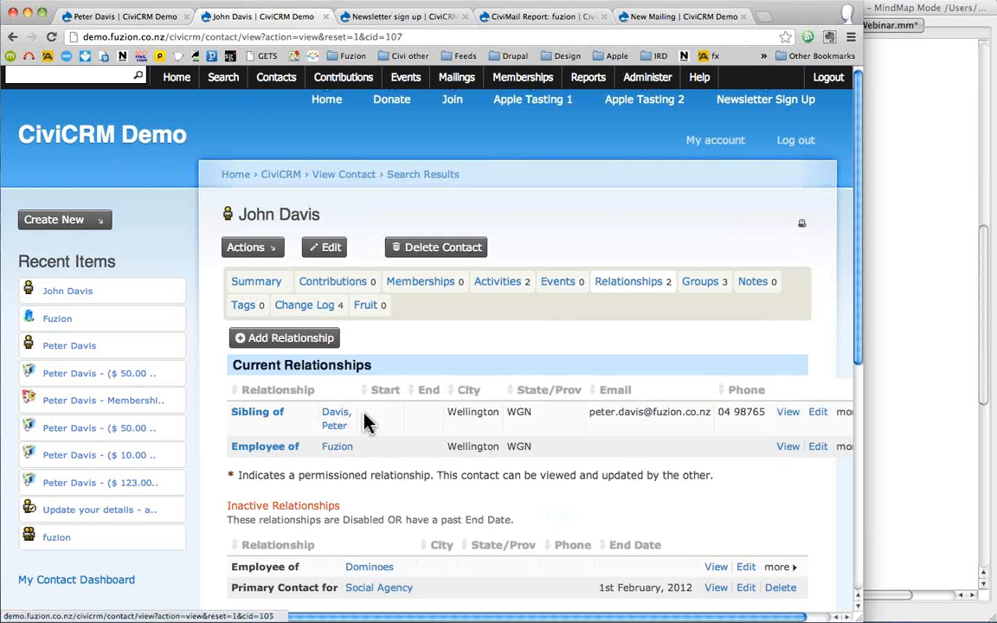
pyautogui.scroll(-1, 382, 447)
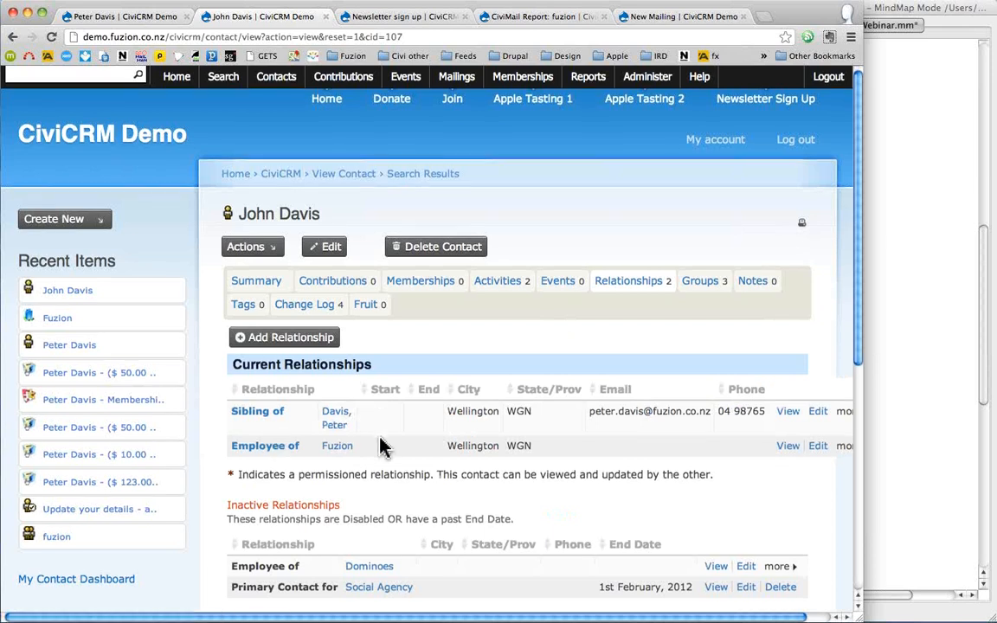
pyautogui.scroll(-1, 389, 440)
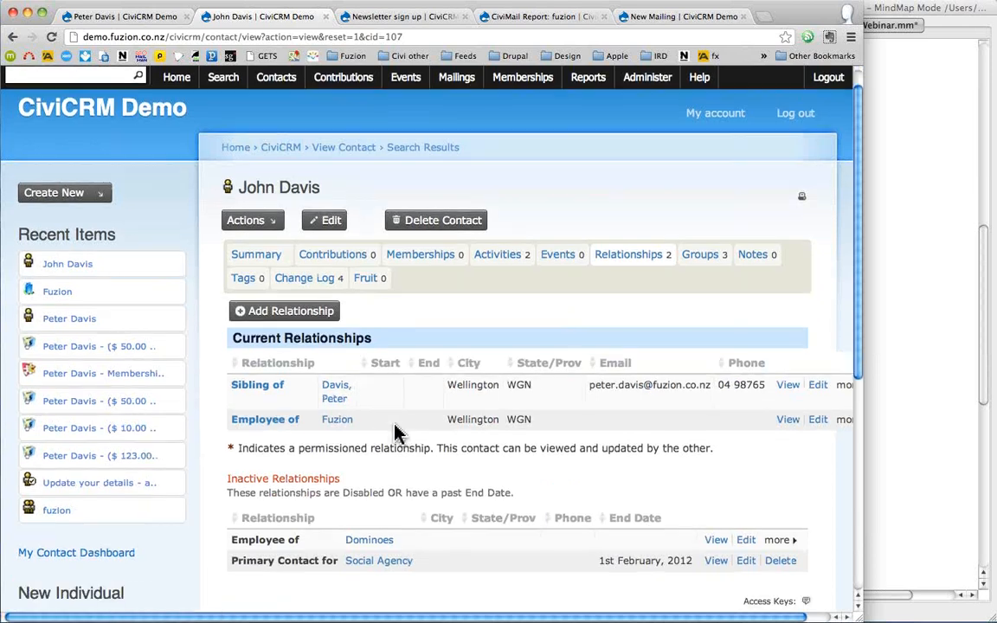
pyautogui.scroll(-2, 394, 433)
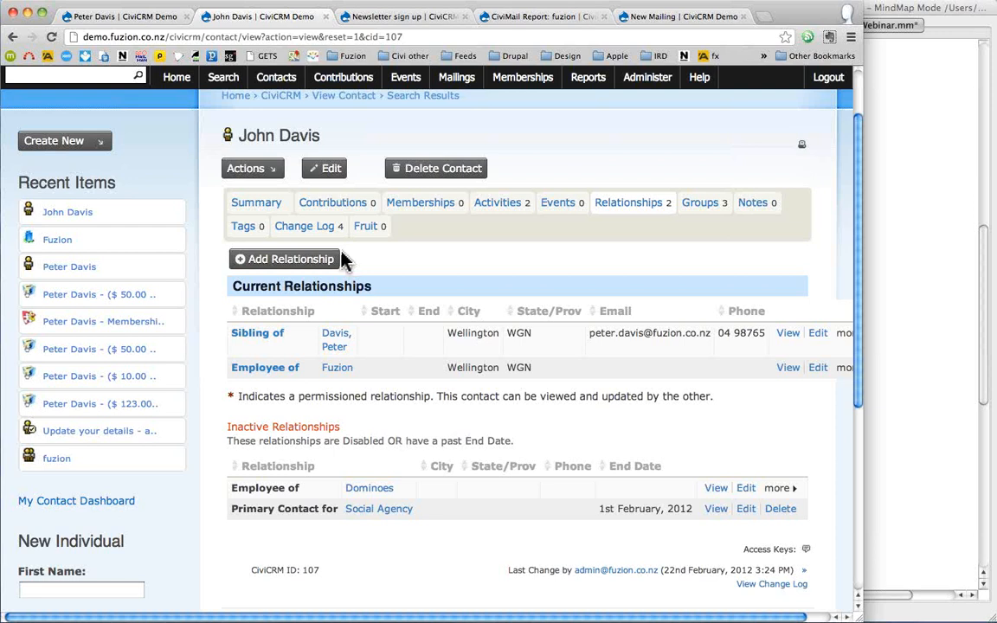
pyautogui.click(255, 204)
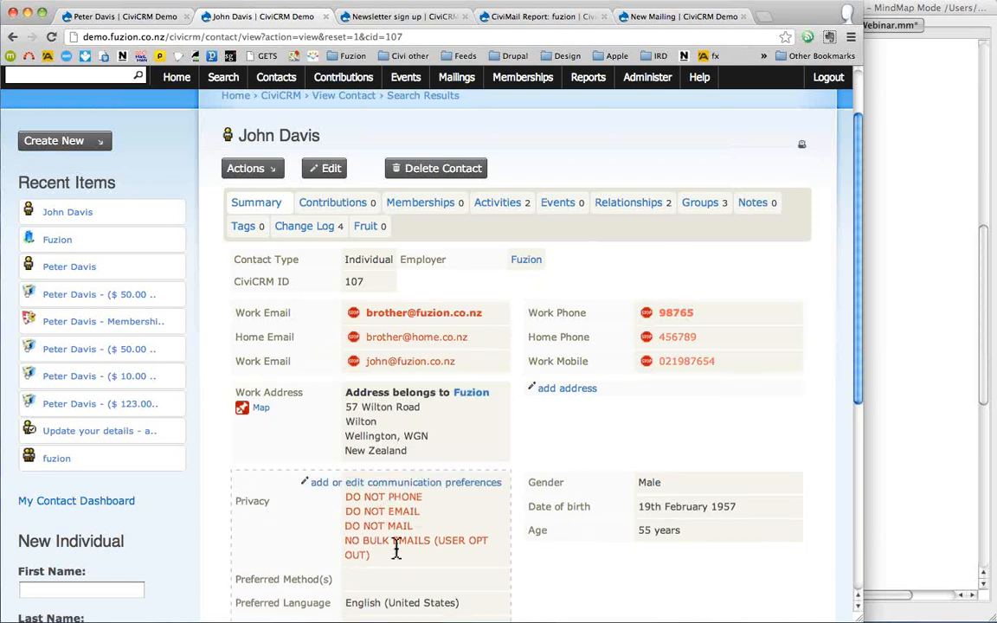
pyautogui.moveTo(372, 557); pyautogui.dragTo(347, 504)
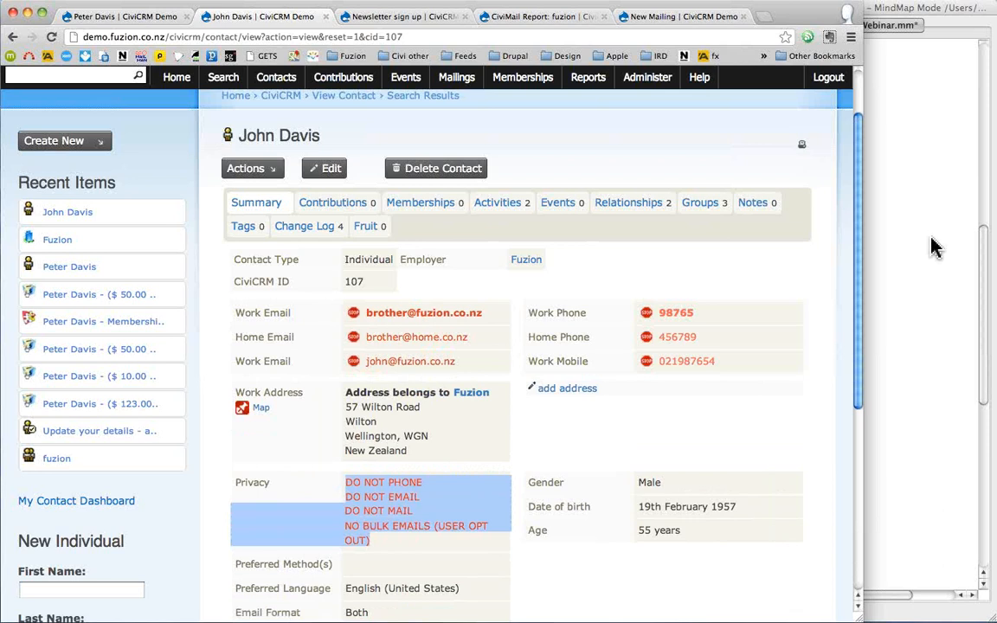
pyautogui.click(645, 87)
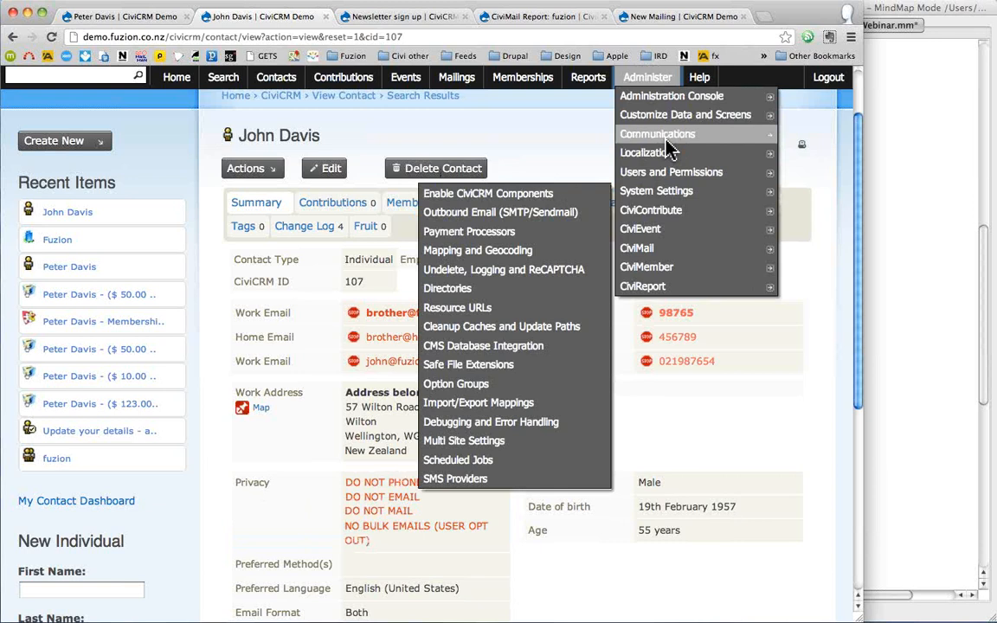
# - Go to Administer > Customize Data and Screens > Relationship Types and start a new relationship type
pyautogui.moveTo(684, 114)
pyautogui.click(521, 199)
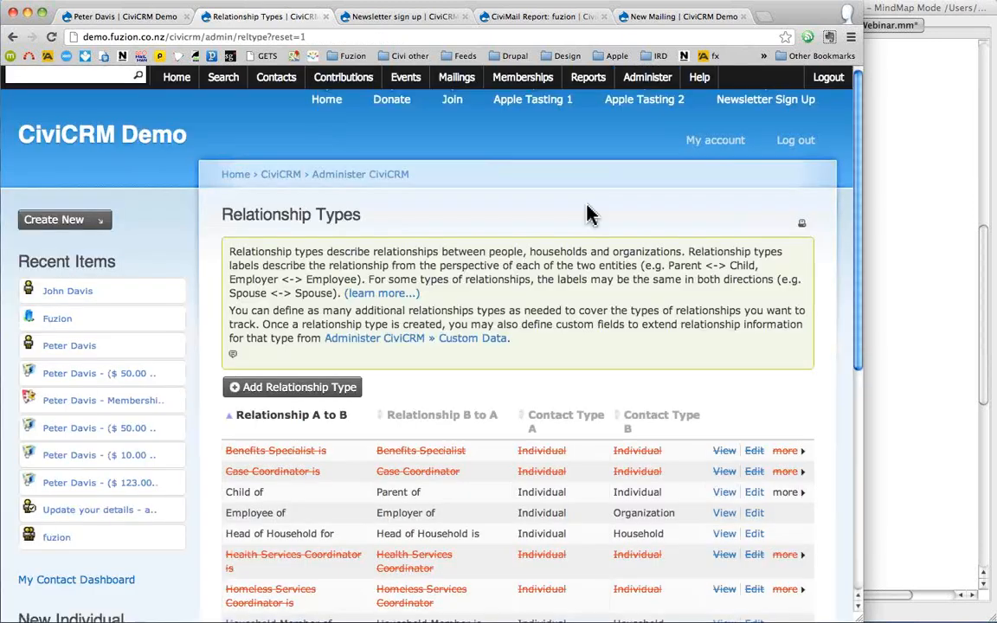
pyautogui.scroll(-5, 607, 389)
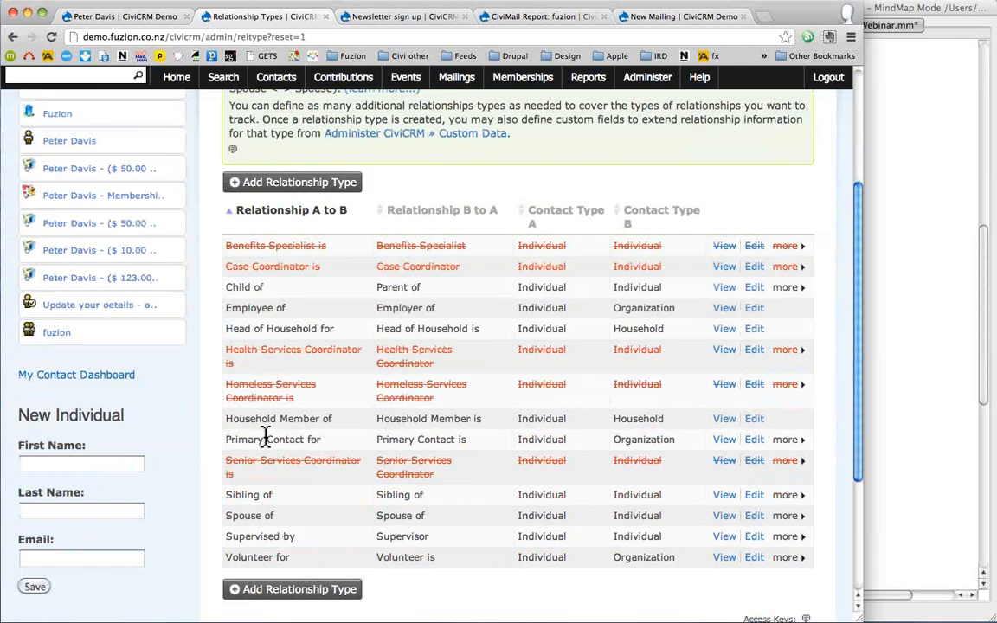
pyautogui.click(272, 594)
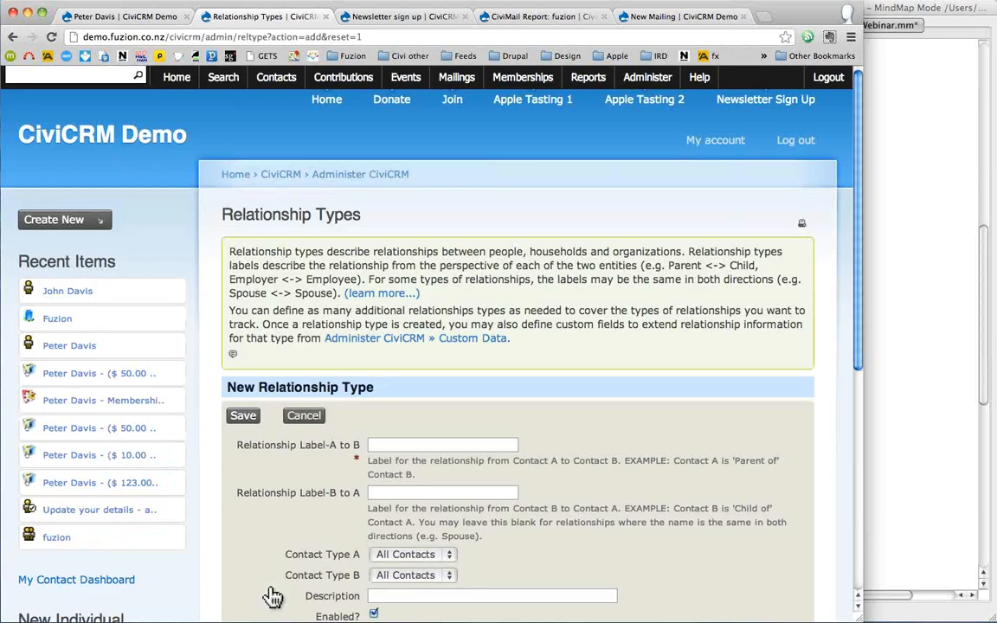
# - Enter draft labels 'Owner of' and 'Owner is' for the two relationship directions
pyautogui.click(399, 446)
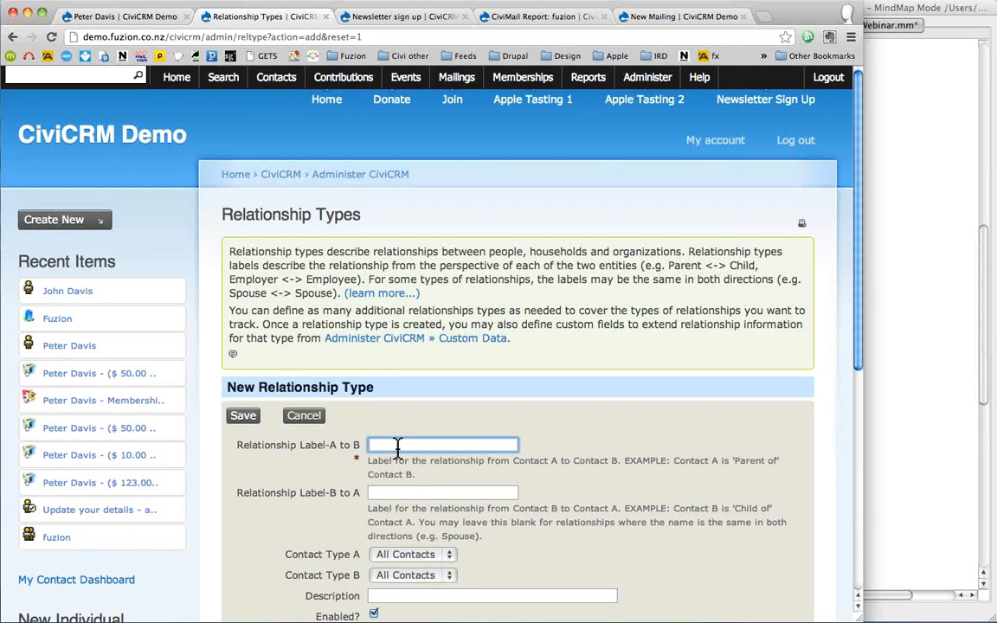
pyautogui.write('Owner')
pyautogui.write(' is')
pyautogui.press('BackSpace')
pyautogui.press('BackSpace')
pyautogui.write('of')
pyautogui.click(409, 493)
pyautogui.write('O')
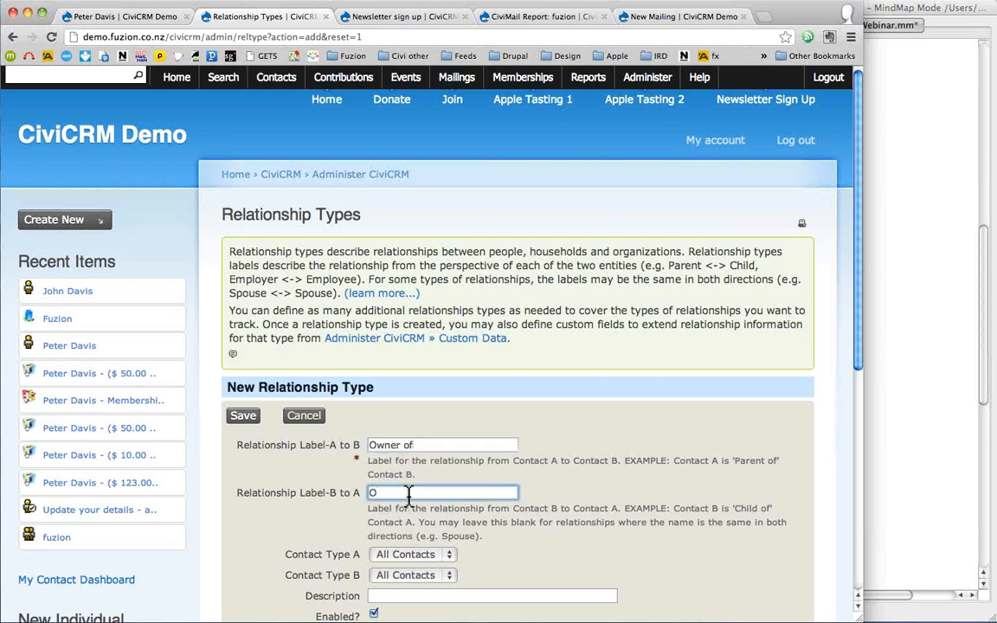
pyautogui.write('wner is')
# - Set Contact Type A to Individual and Contact Type B to Student
pyautogui.scroll(-1, 500, 472)
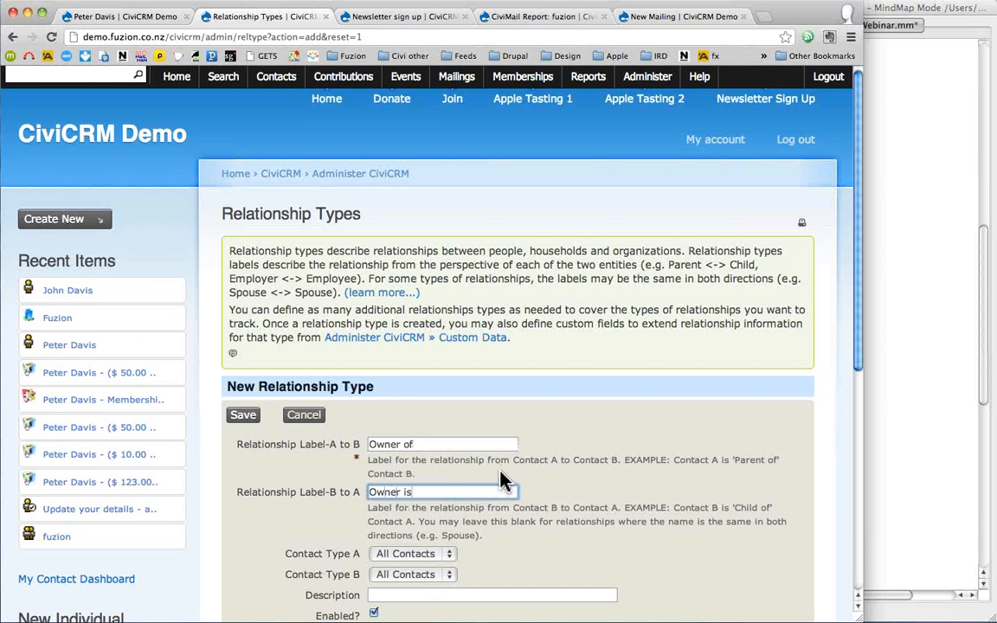
pyautogui.scroll(-4, 503, 479)
pyautogui.click(421, 468)
pyautogui.click(424, 478)
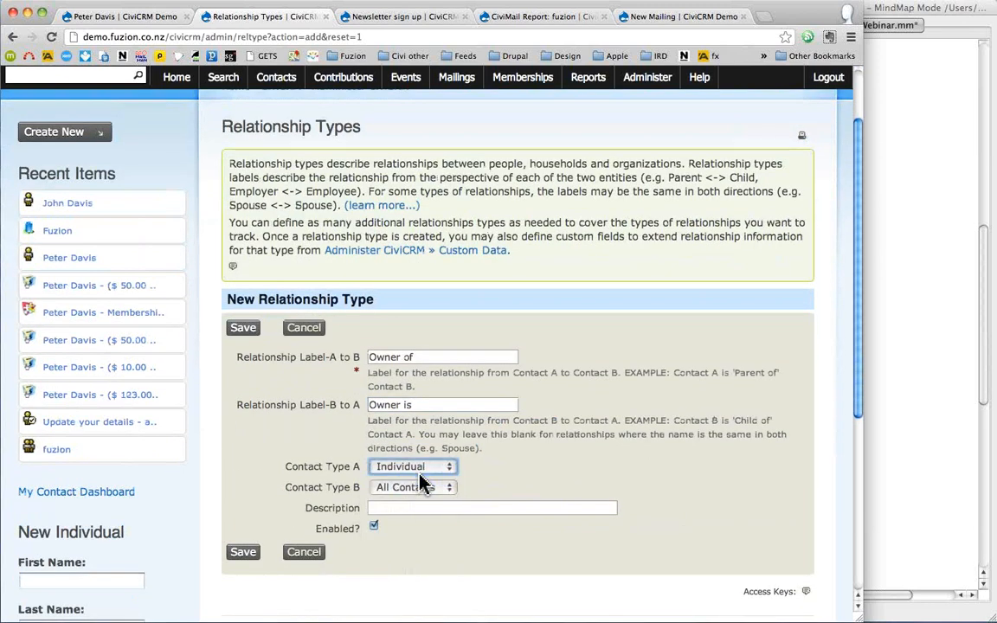
pyautogui.click(444, 490)
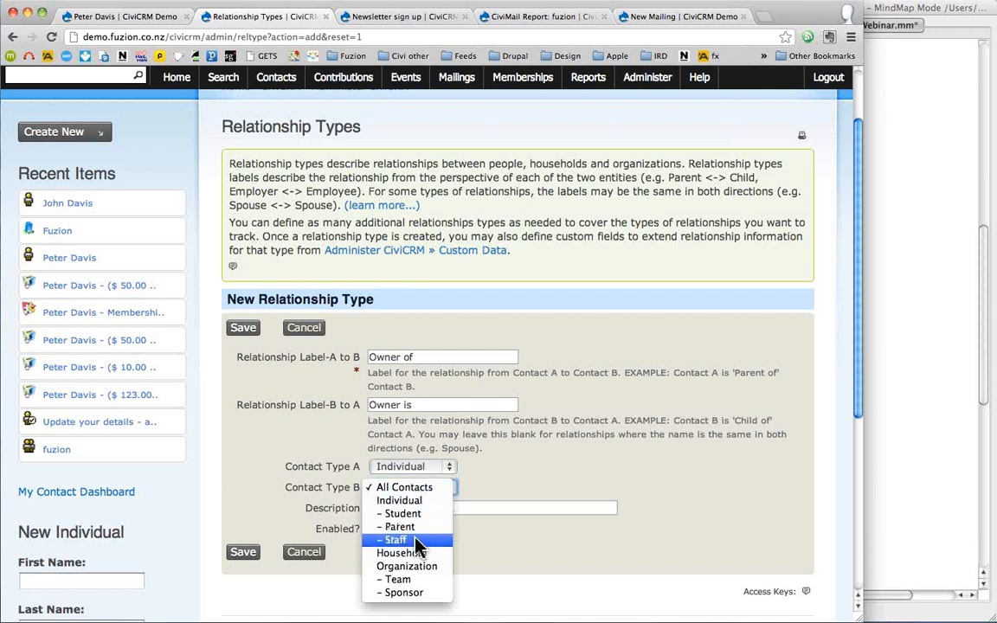
pyautogui.click(493, 551)
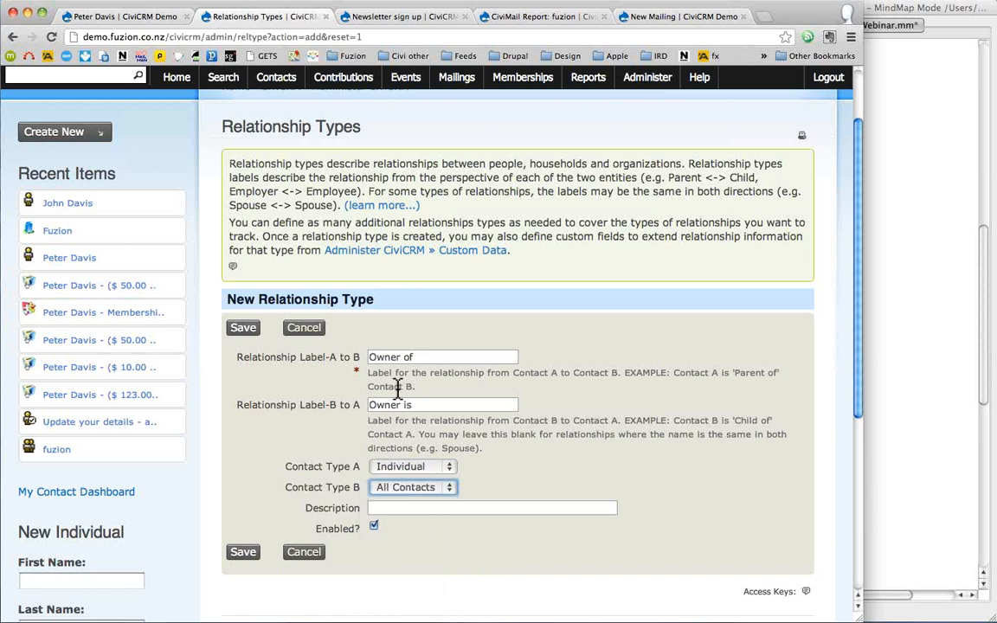
pyautogui.click(422, 490)
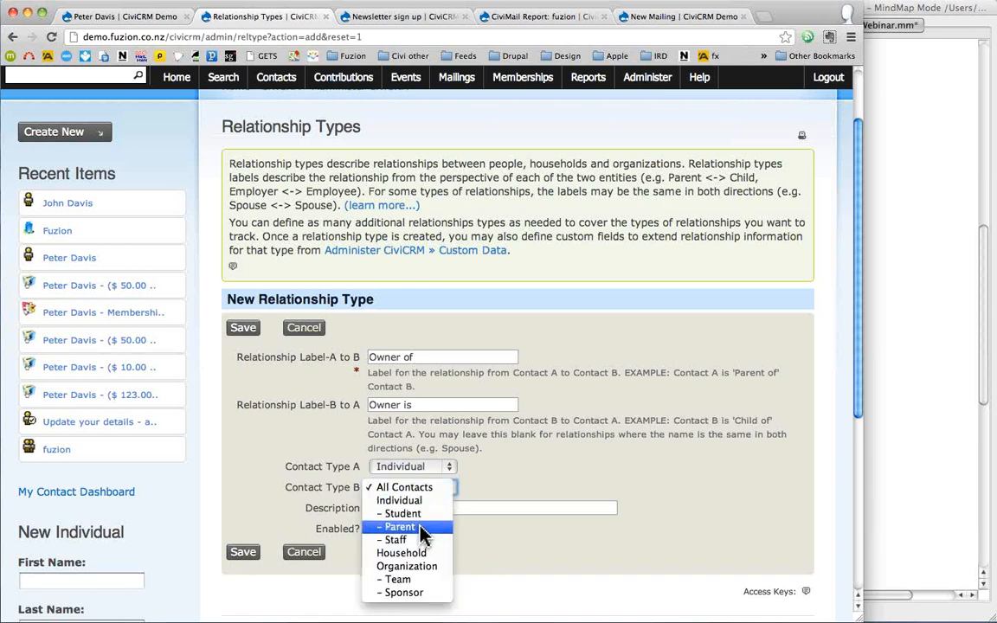
pyautogui.click(425, 516)
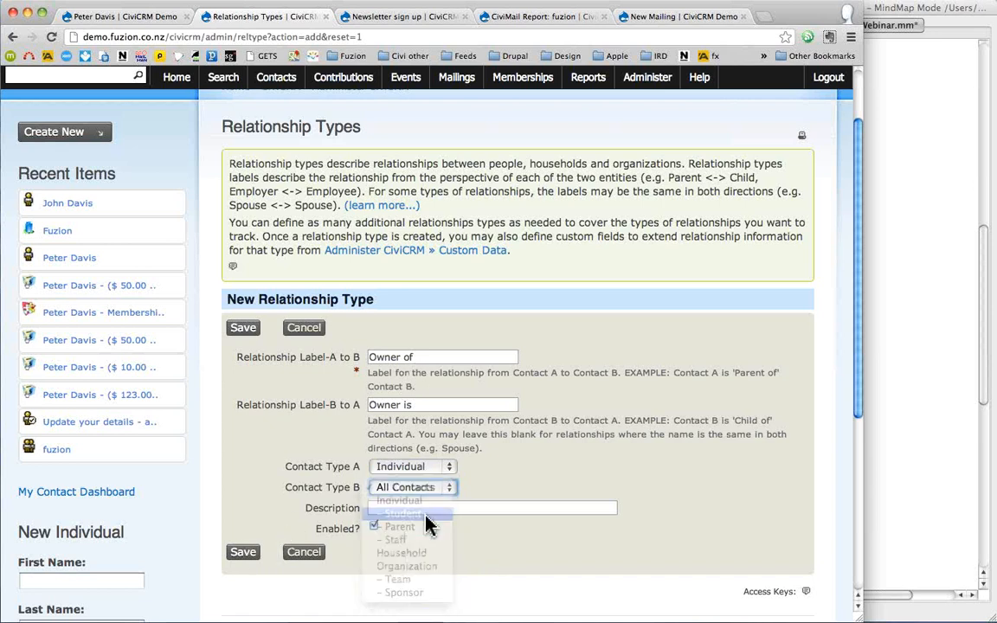
# - Change the labels to 'Teacher of' and 'Student of' and save the relationship type
pyautogui.doubleClick(384, 360)
pyautogui.write('Teacher of')
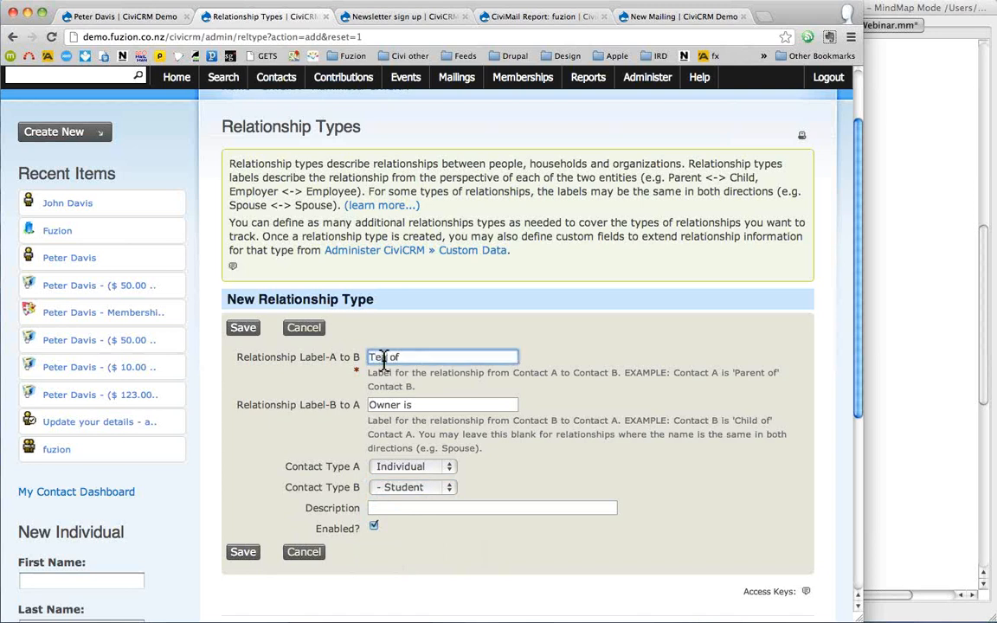
pyautogui.press('BackSpace')
pyautogui.press('BackSpace')
pyautogui.doubleClick(389, 405)
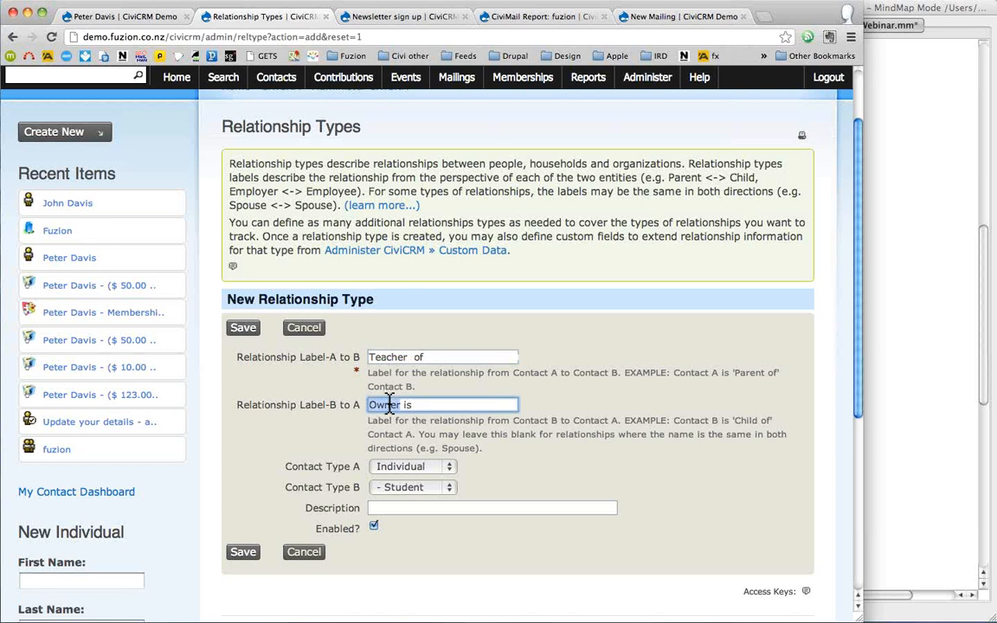
pyautogui.write('Student of')
pyautogui.press('Delete')
pyautogui.press('Delete')
pyautogui.press('Delete')
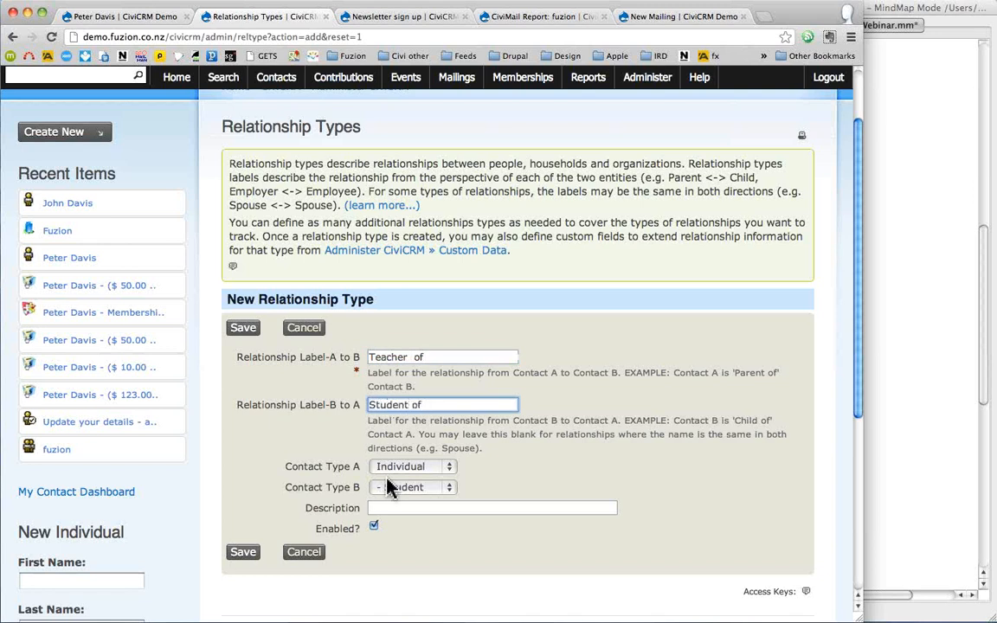
pyautogui.click(238, 558)
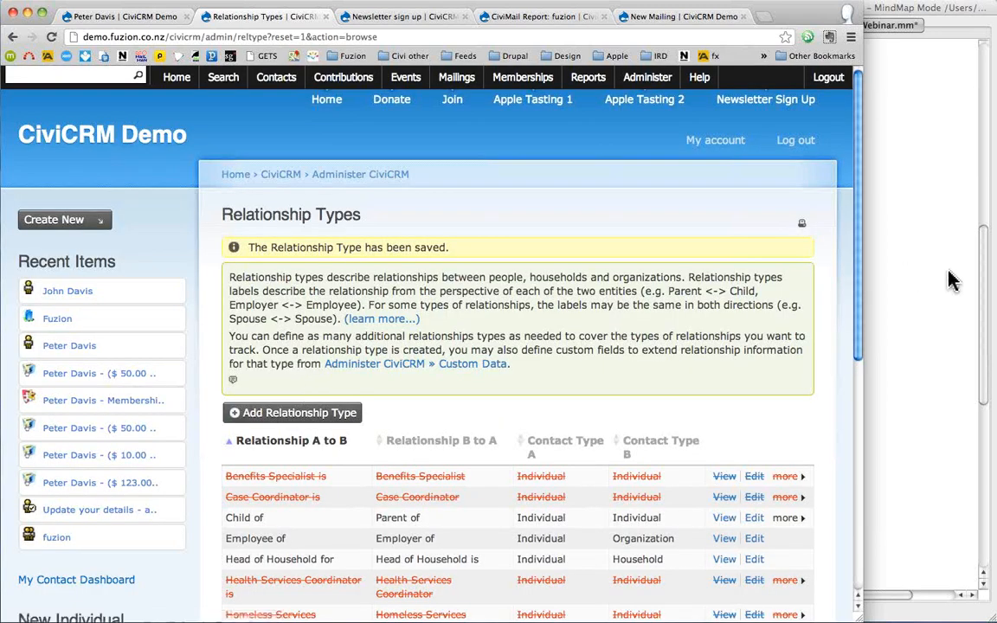
pyautogui.click(952, 280)
pyautogui.click(744, 185)
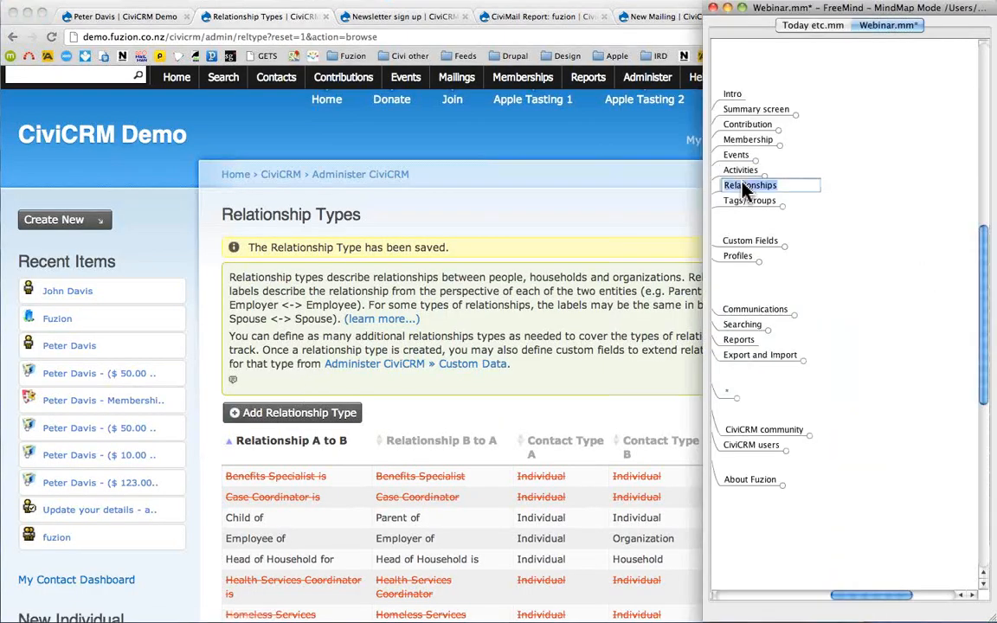
pyautogui.click(831, 216)
pyautogui.click(603, 212)
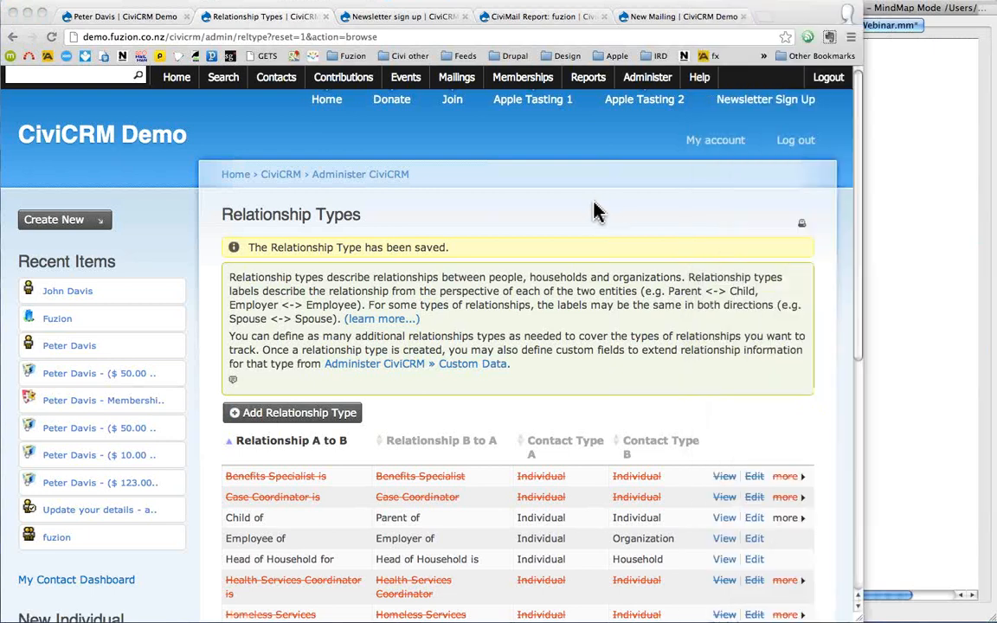
pyautogui.click(59, 350)
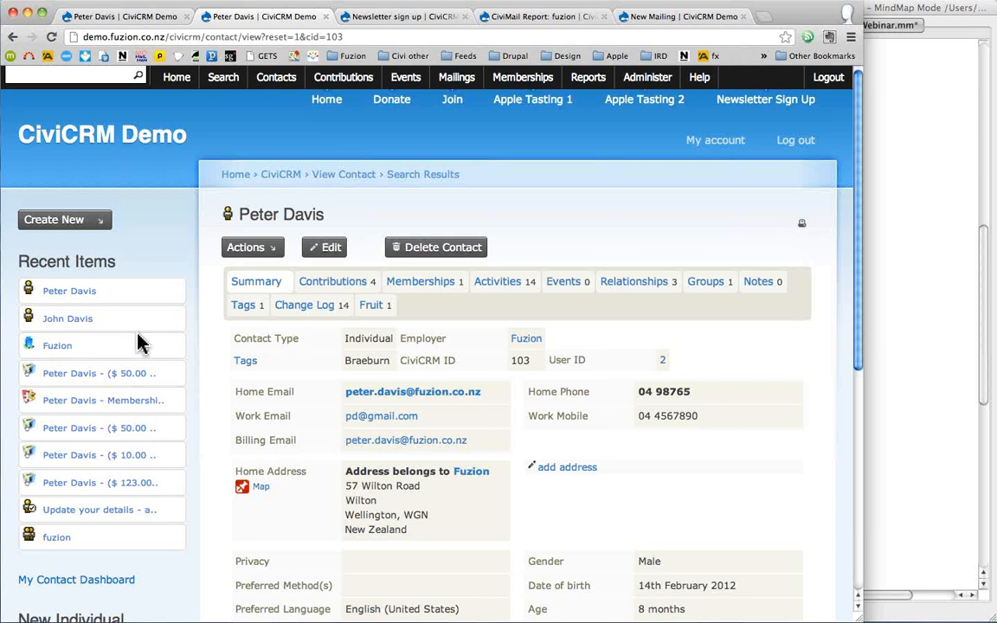
pyautogui.click(371, 310)
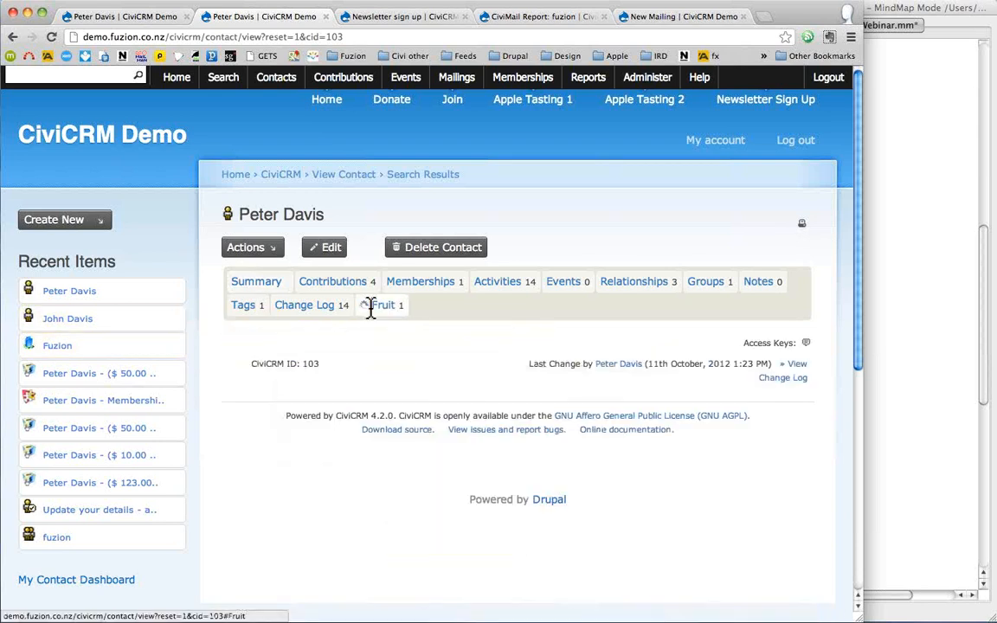
# - Edit the Fruit data: set Apple select to apple, tick the apple checkbox, enter Fruit text Cherry, and save
pyautogui.click(269, 349)
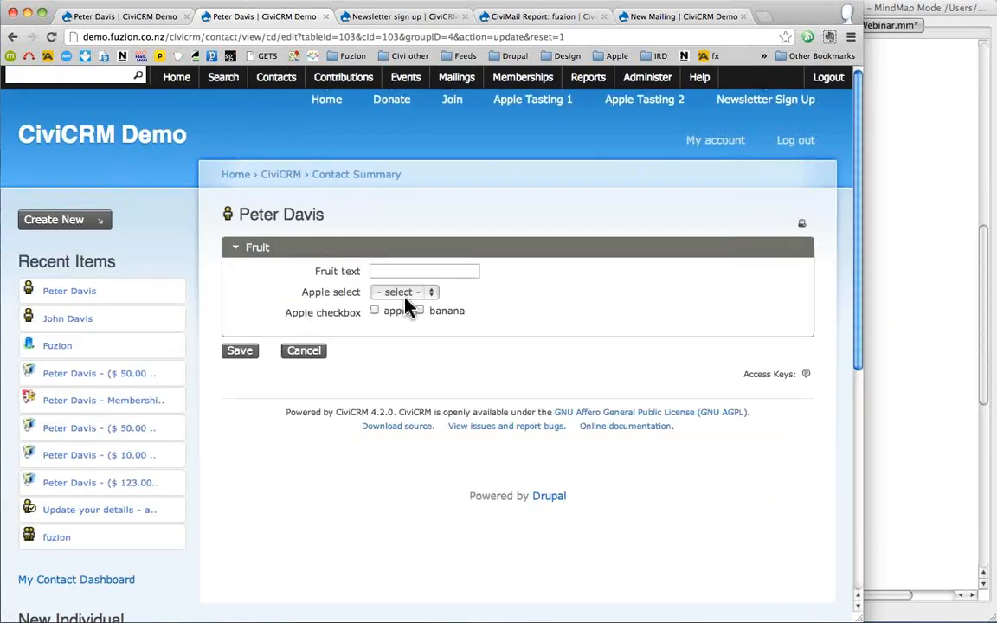
pyautogui.click(418, 294)
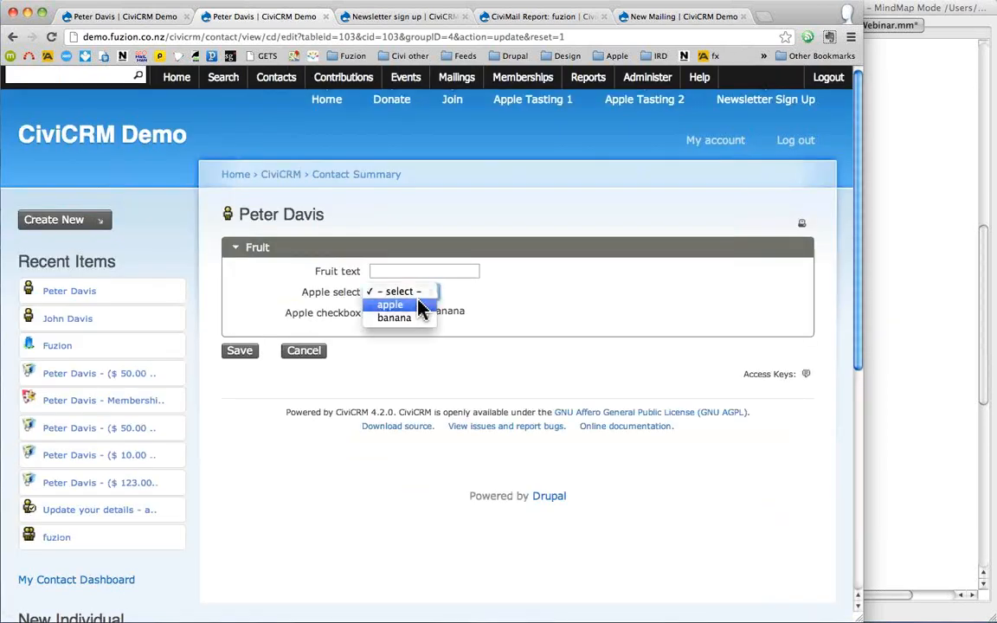
pyautogui.click(422, 305)
pyautogui.click(375, 312)
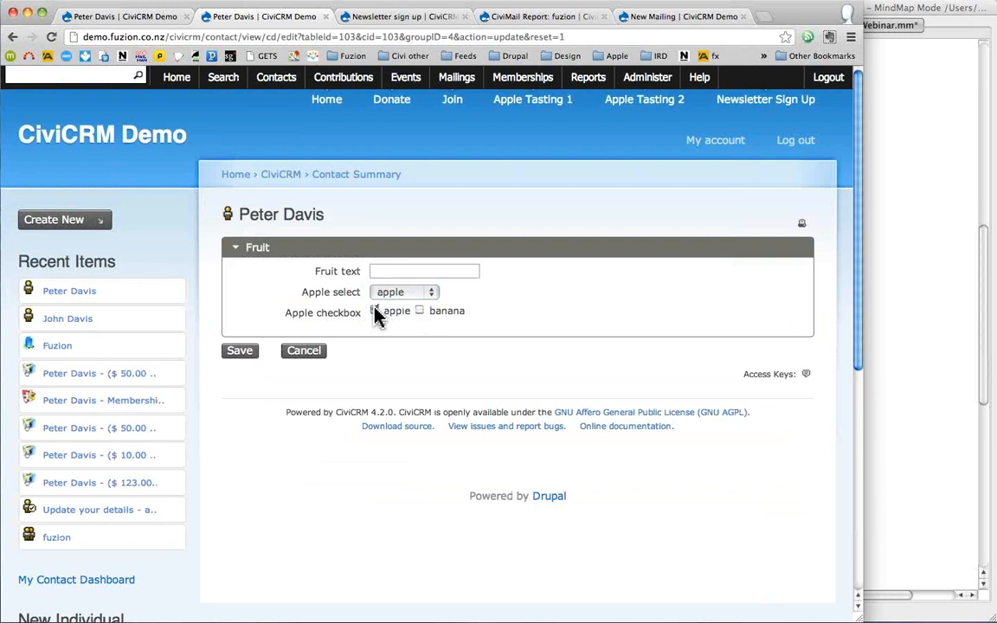
pyautogui.click(388, 274)
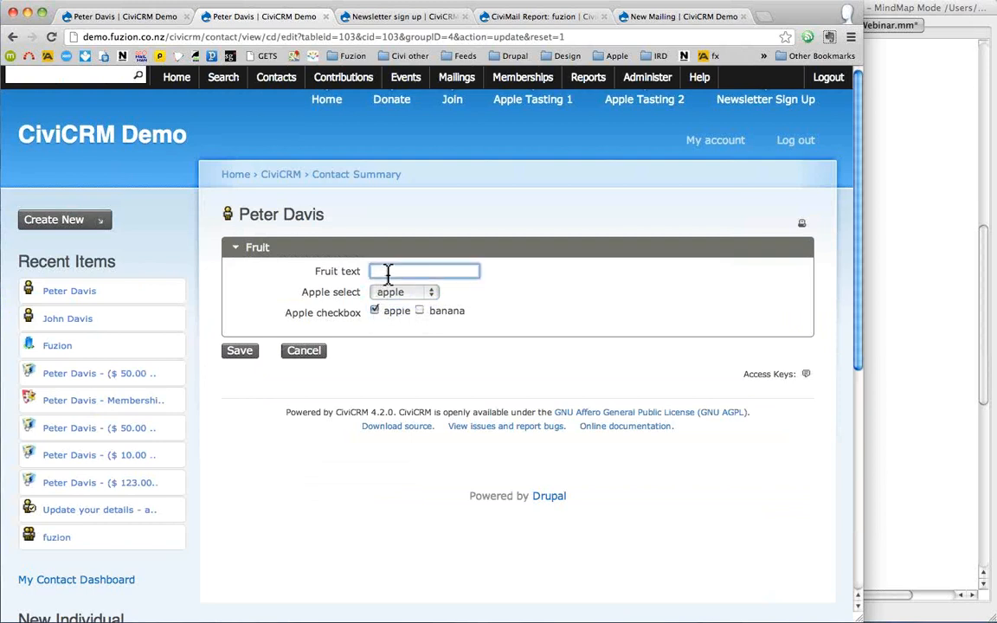
pyautogui.write('Cherry')
pyautogui.click(243, 362)
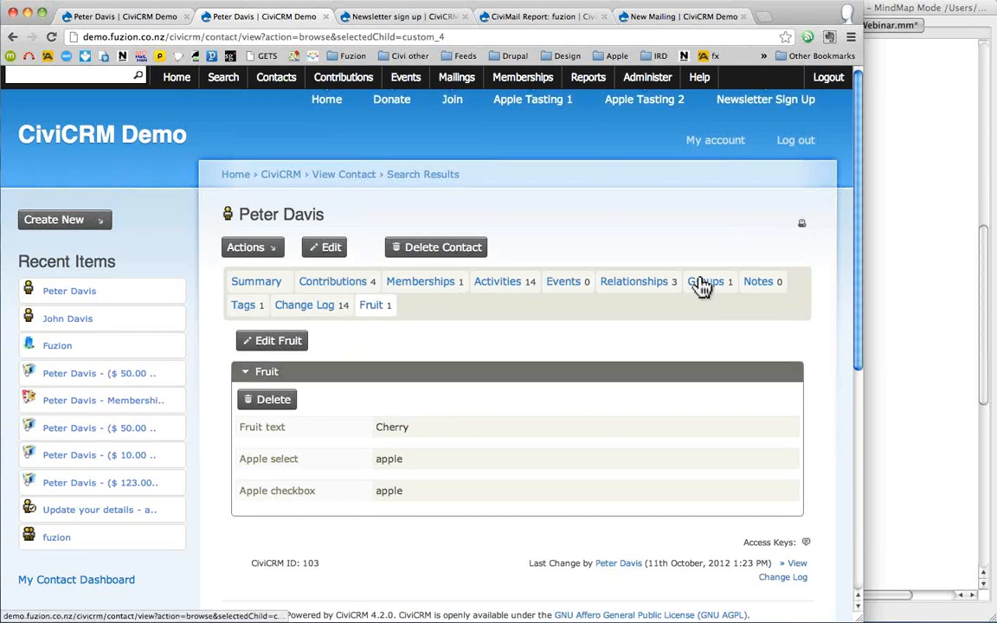
# - Tag the contact with Pacific Rose under apple, plus Major Donor and Non-profit
pyautogui.click(247, 310)
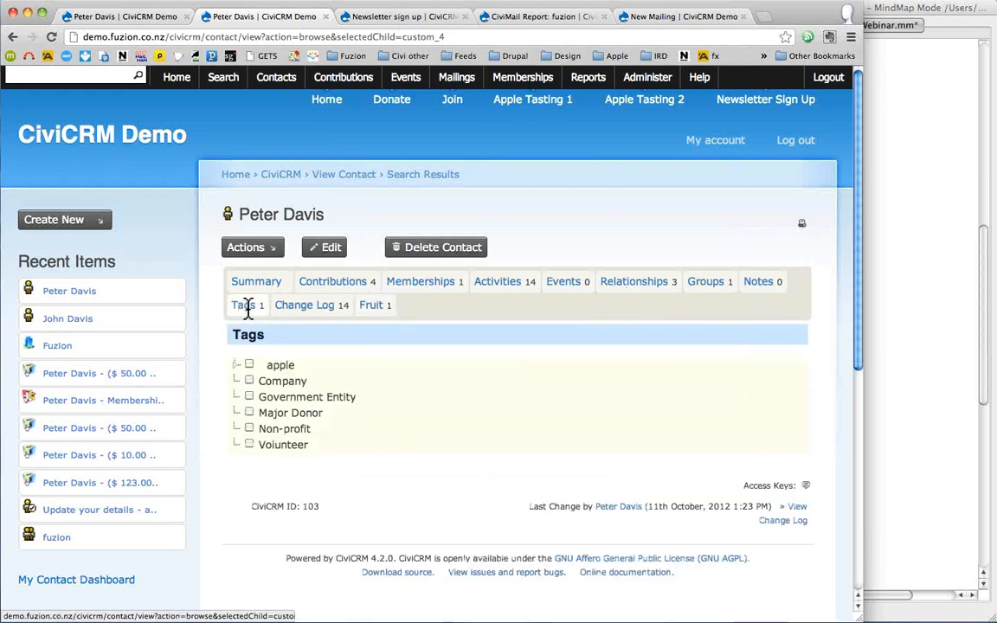
pyautogui.click(237, 368)
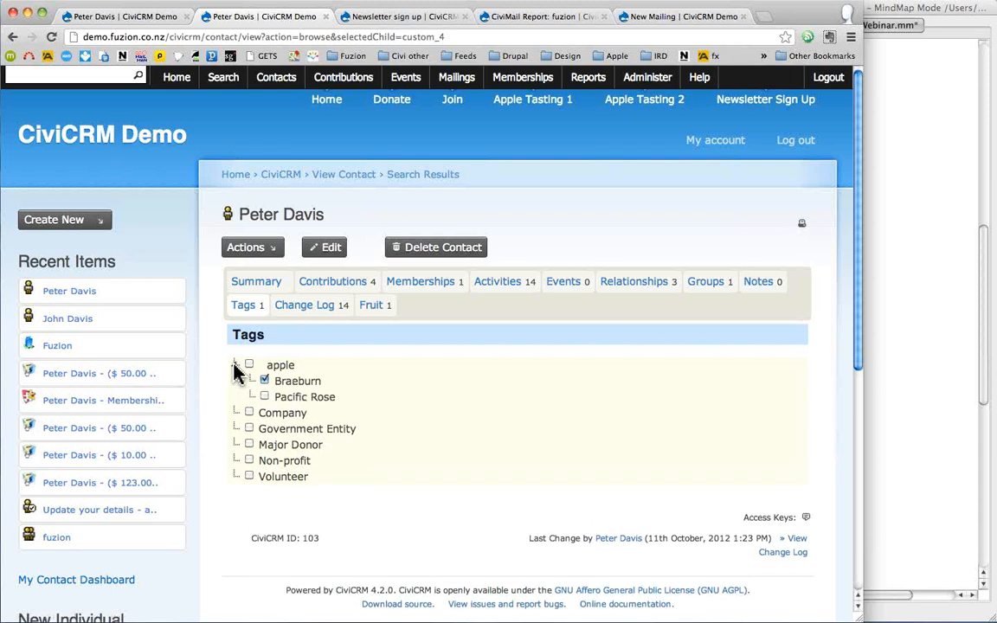
pyautogui.click(265, 396)
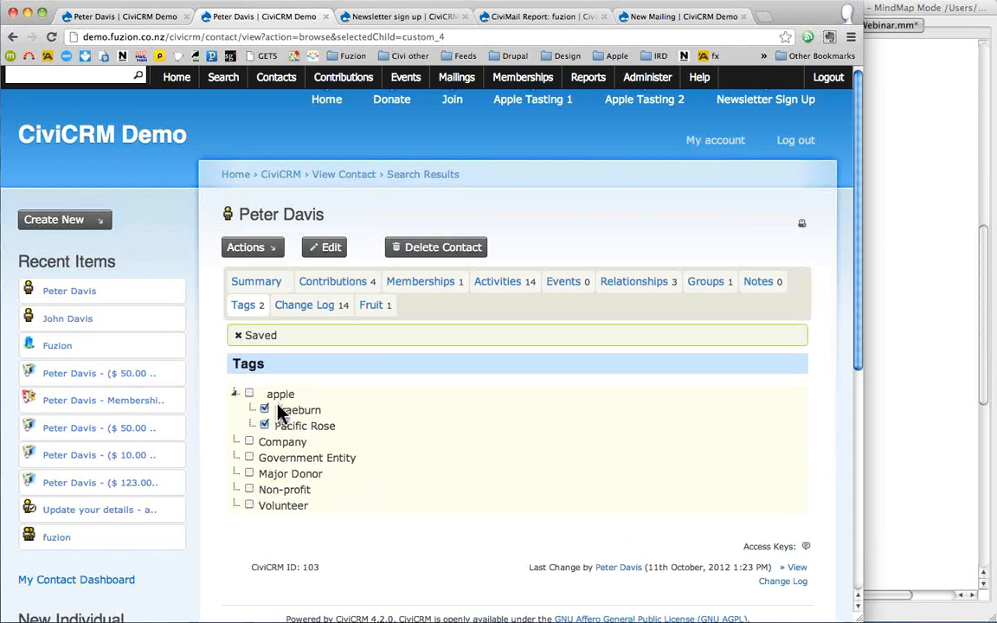
pyautogui.click(249, 490)
pyautogui.click(249, 473)
pyautogui.moveTo(220, 336); pyautogui.dragTo(287, 335)
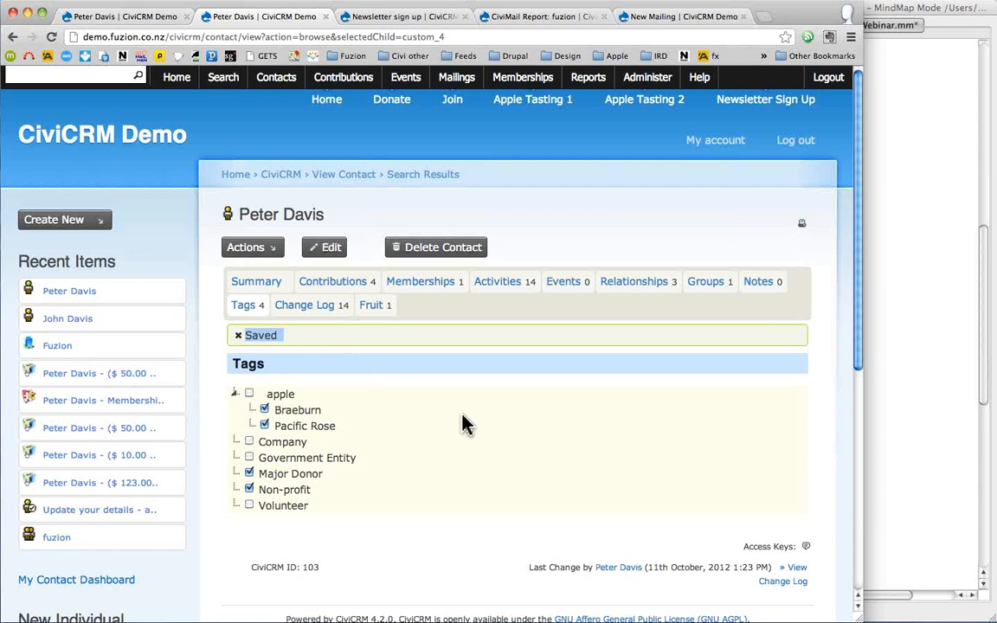
pyautogui.click(709, 291)
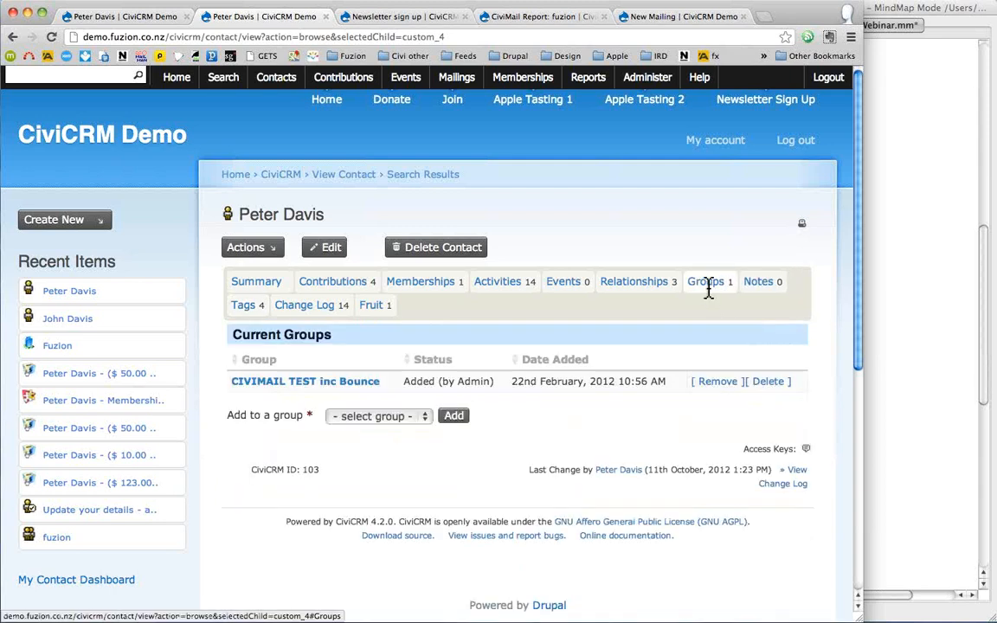
# - Add the contact to the Interest 1 group from the Groups tab
pyautogui.click(426, 419)
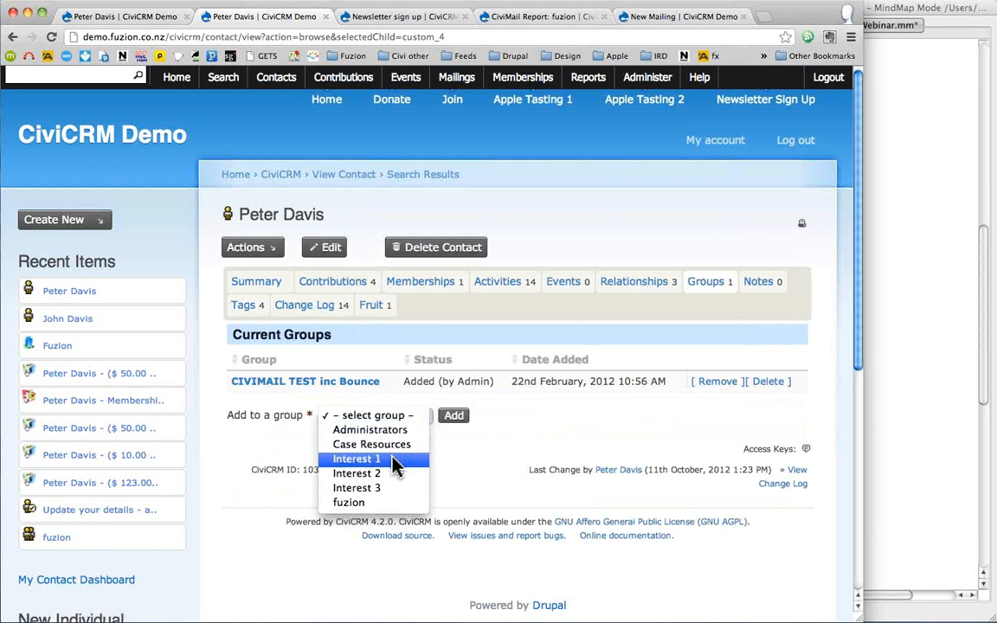
pyautogui.click(394, 466)
pyautogui.click(454, 417)
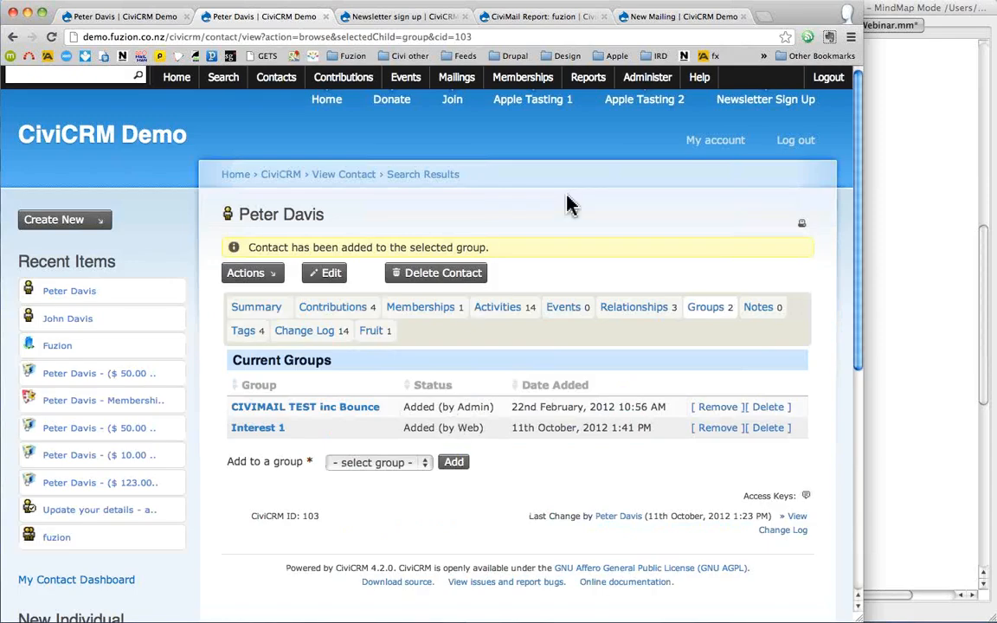
# - Fill the Newsletter sign-up form with a first name, last name and e-mail, ticking Interest 1 and Interest 2
pyautogui.click(741, 104)
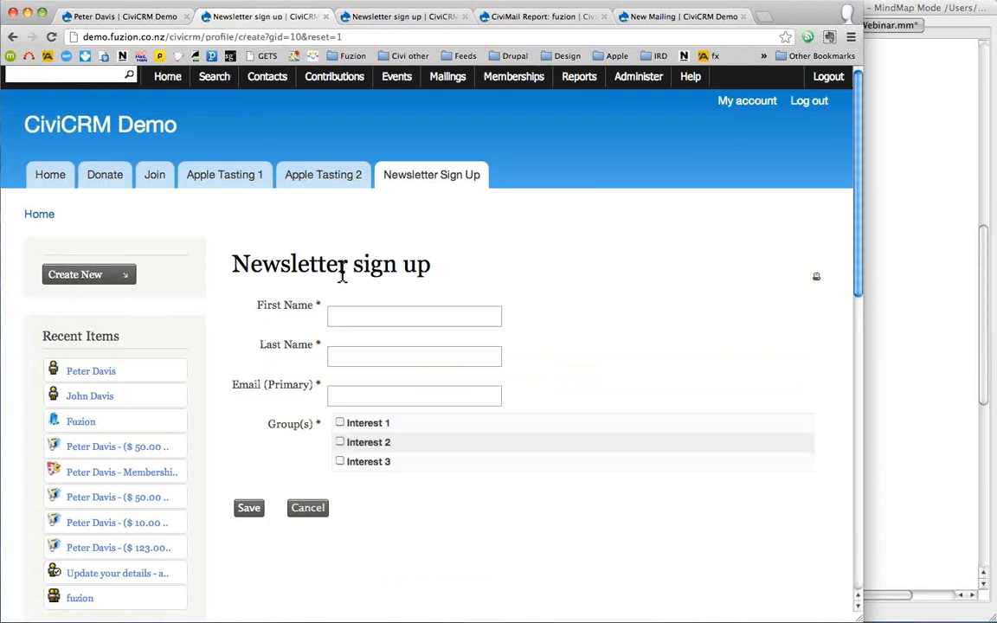
pyautogui.click(372, 315)
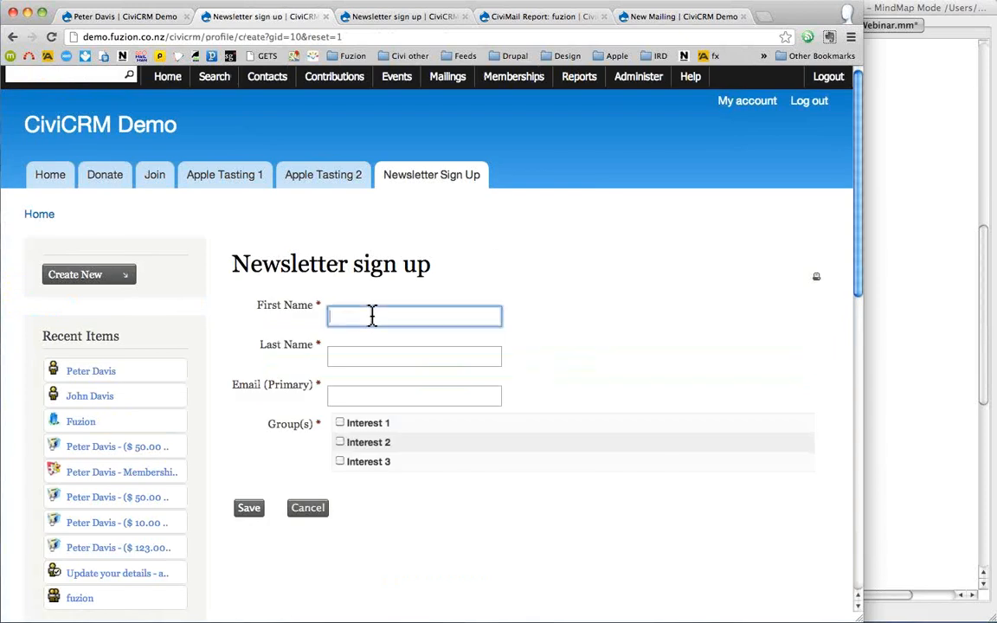
pyautogui.press('Tab')
pyautogui.press('Tab')
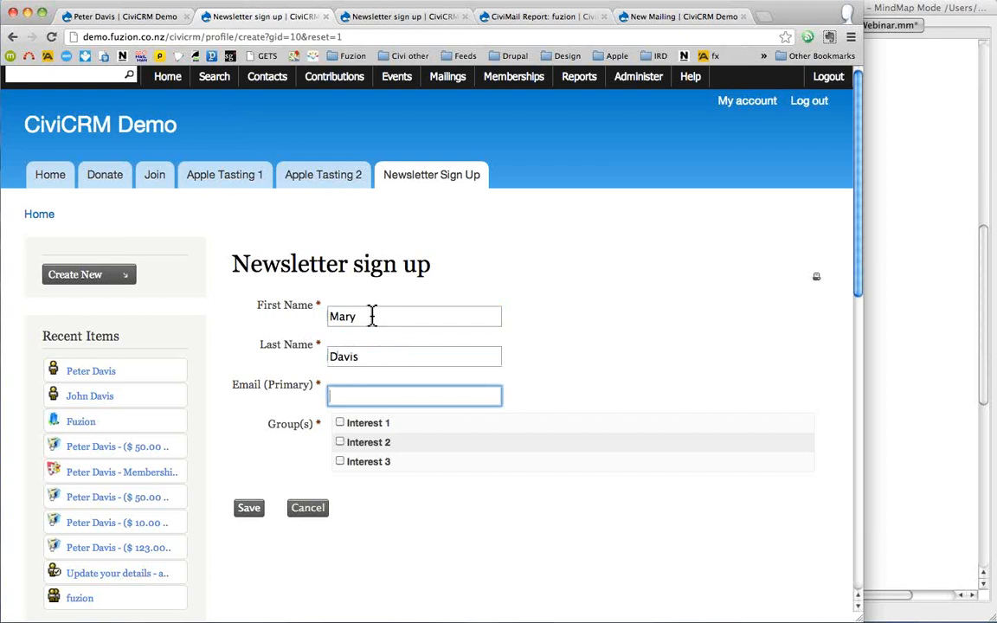
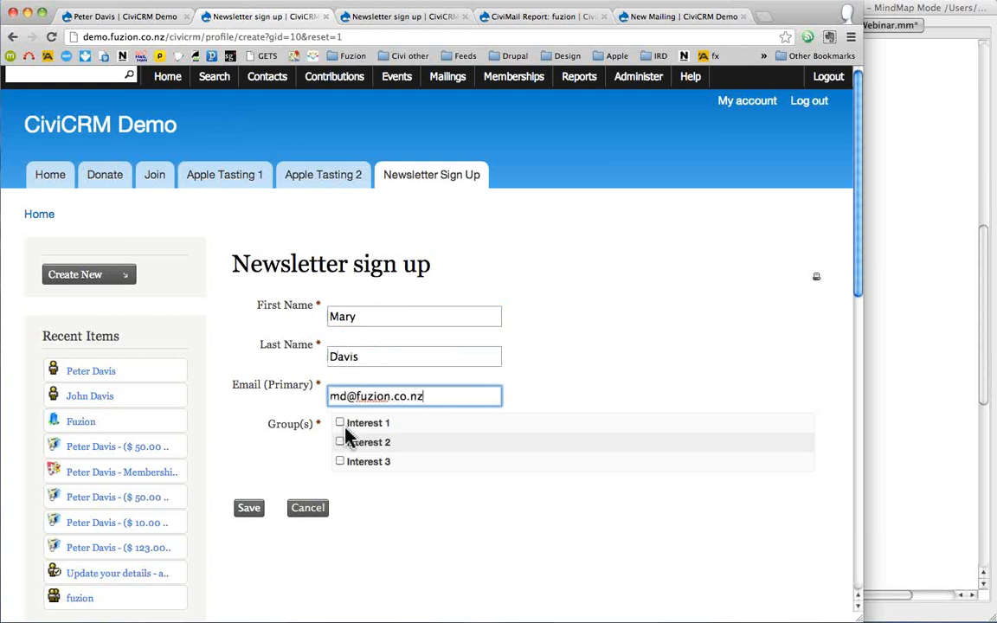
pyautogui.click(339, 423)
pyautogui.click(339, 442)
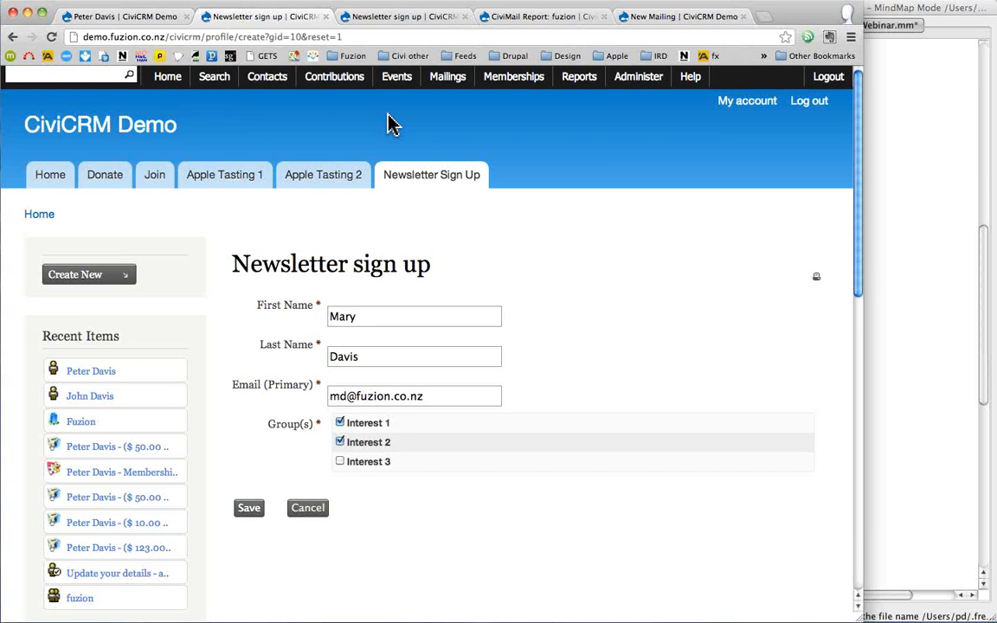
pyautogui.click(898, 314)
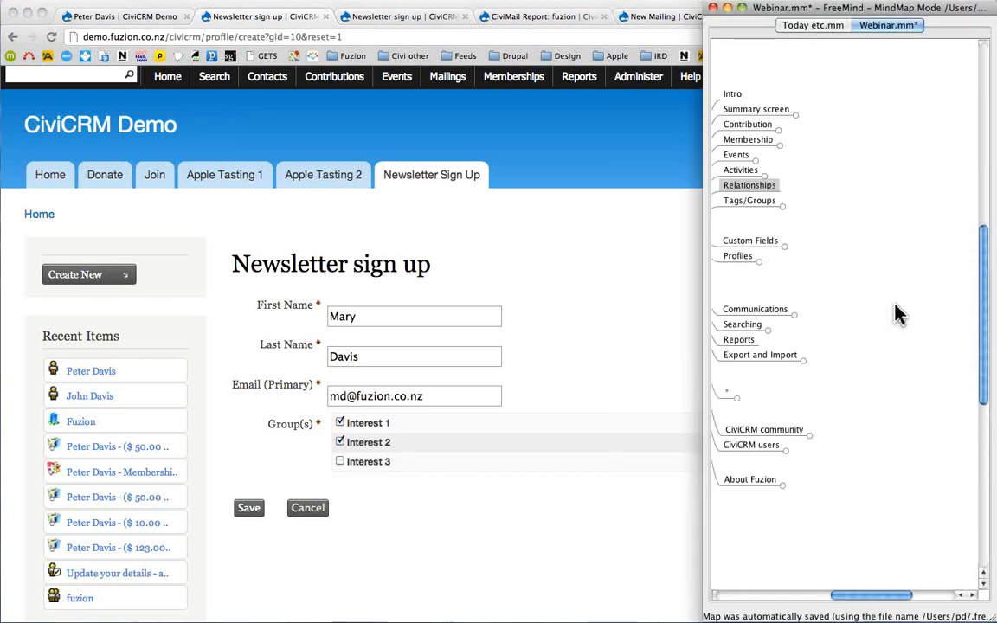
pyautogui.click(750, 202)
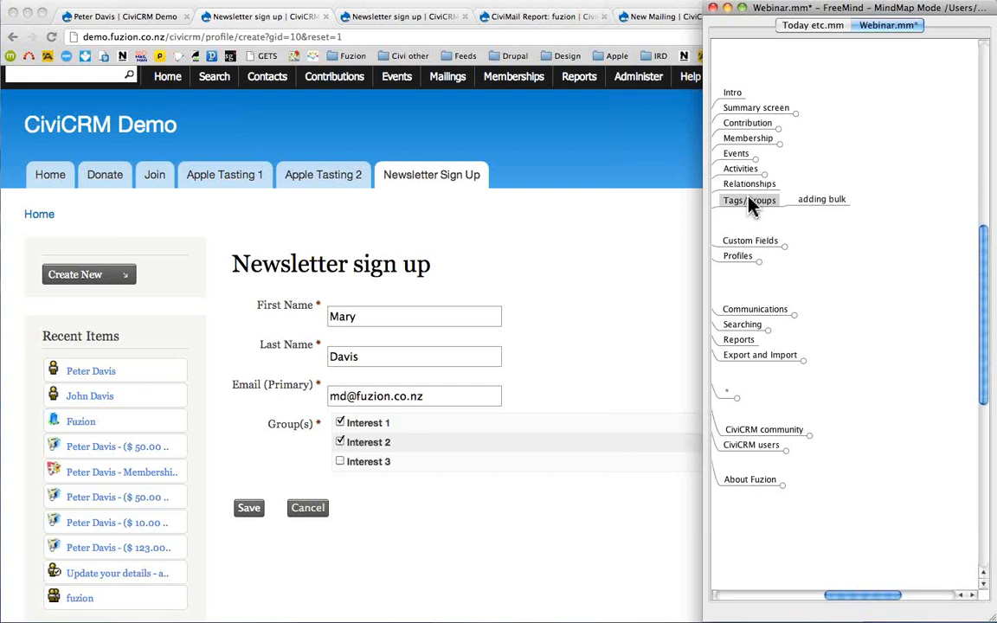
pyautogui.click(749, 201)
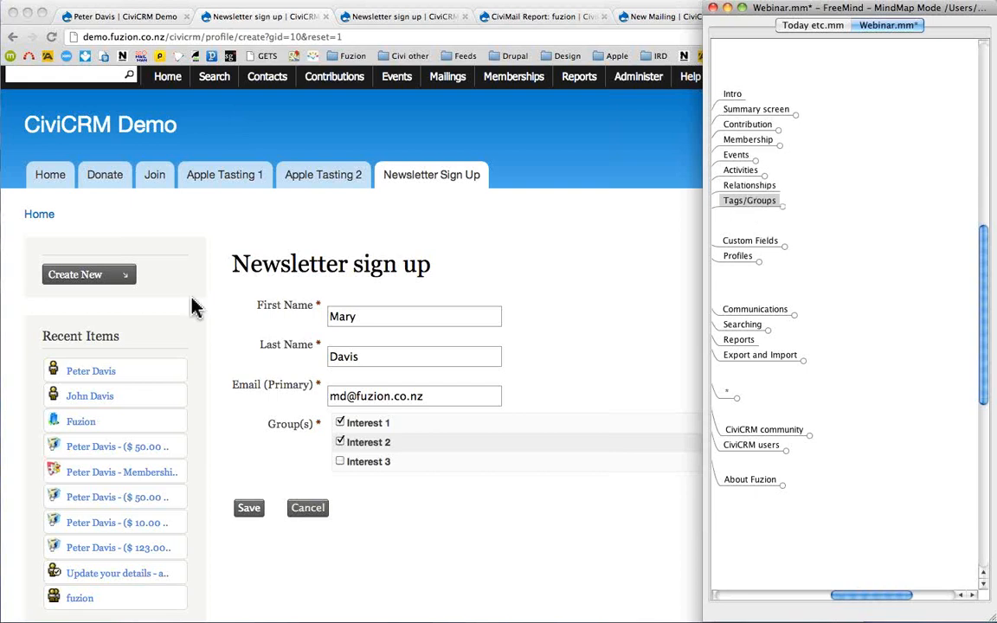
pyautogui.click(34, 76)
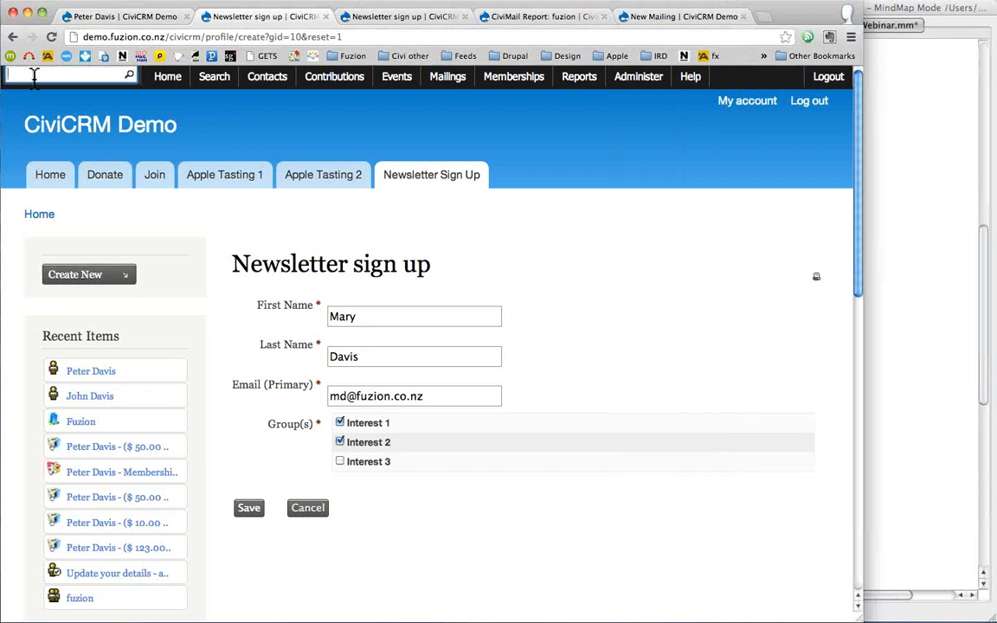
pyautogui.write('%fuzion')
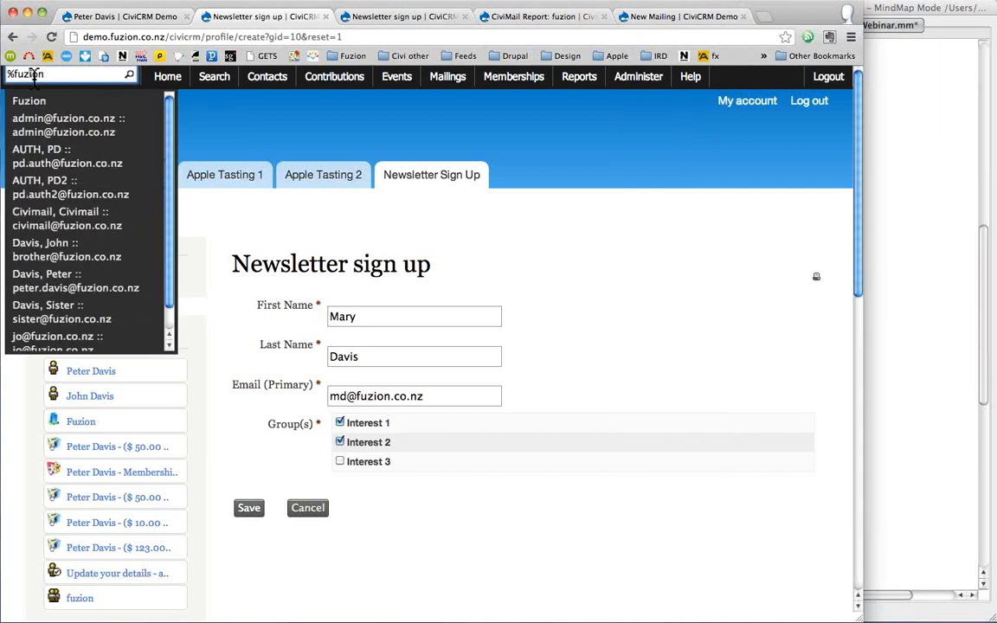
pyautogui.write('%')
# - Run the %fuzion% search and try selecting all result rows, then deselecting the AUTH and Civimail contacts
pyautogui.press('Return')
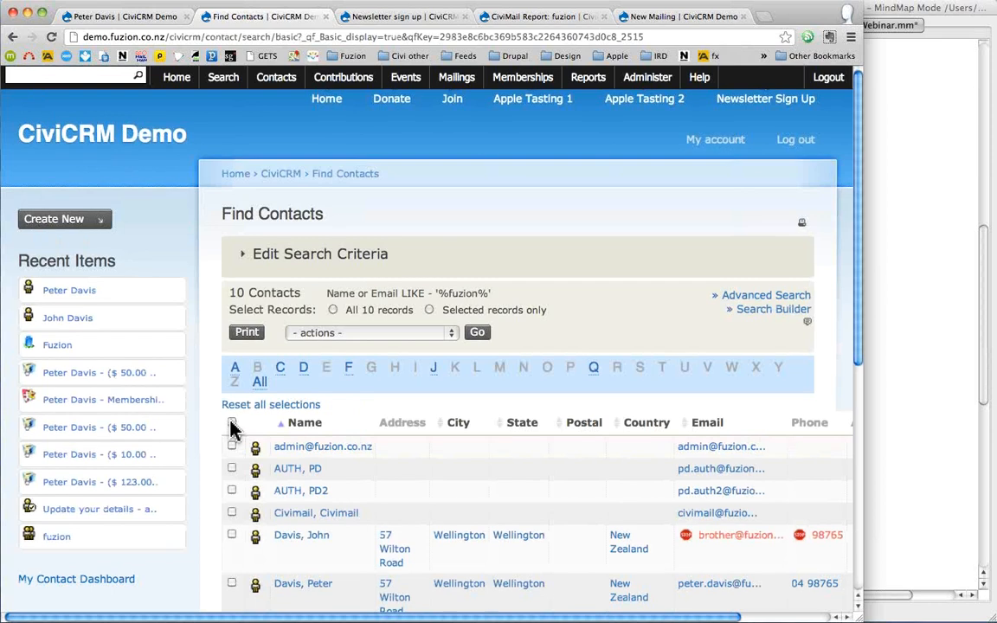
pyautogui.scroll(-2, 232, 429)
pyautogui.scroll(-2, 232, 428)
pyautogui.click(334, 133)
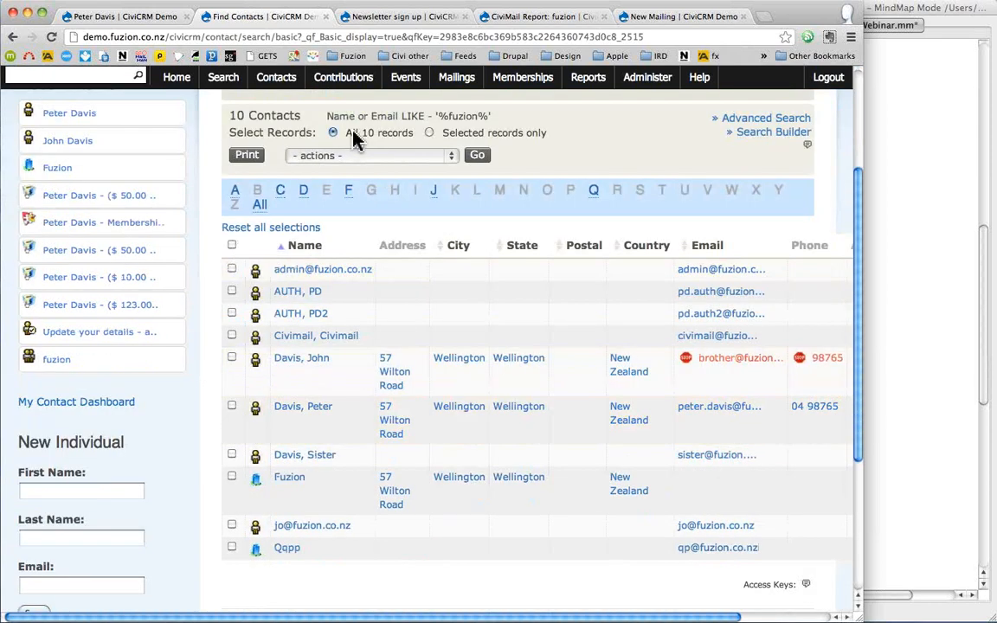
pyautogui.click(232, 245)
pyautogui.click(232, 291)
pyautogui.click(232, 313)
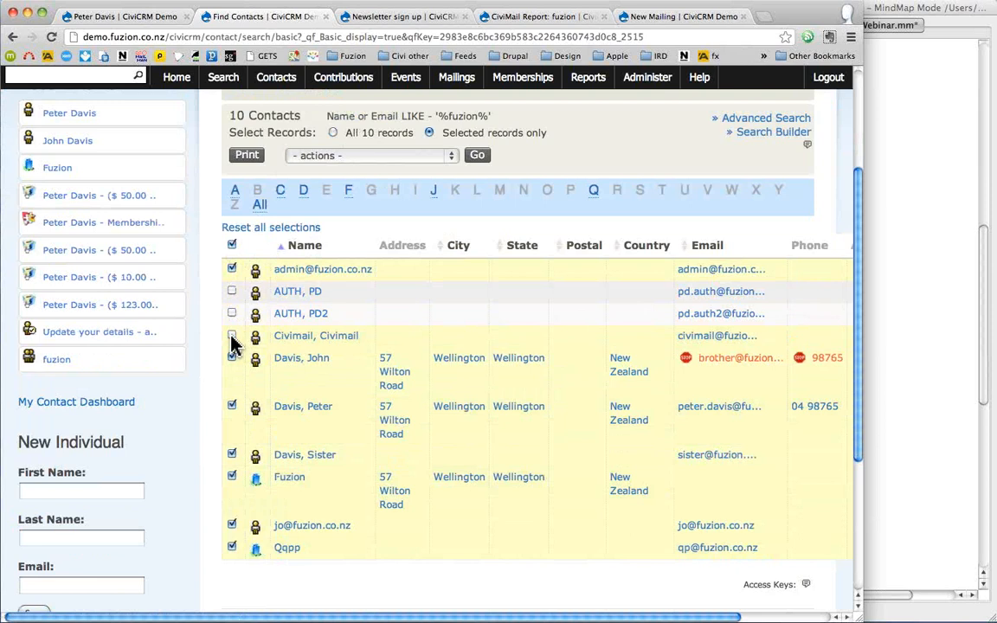
pyautogui.click(232, 336)
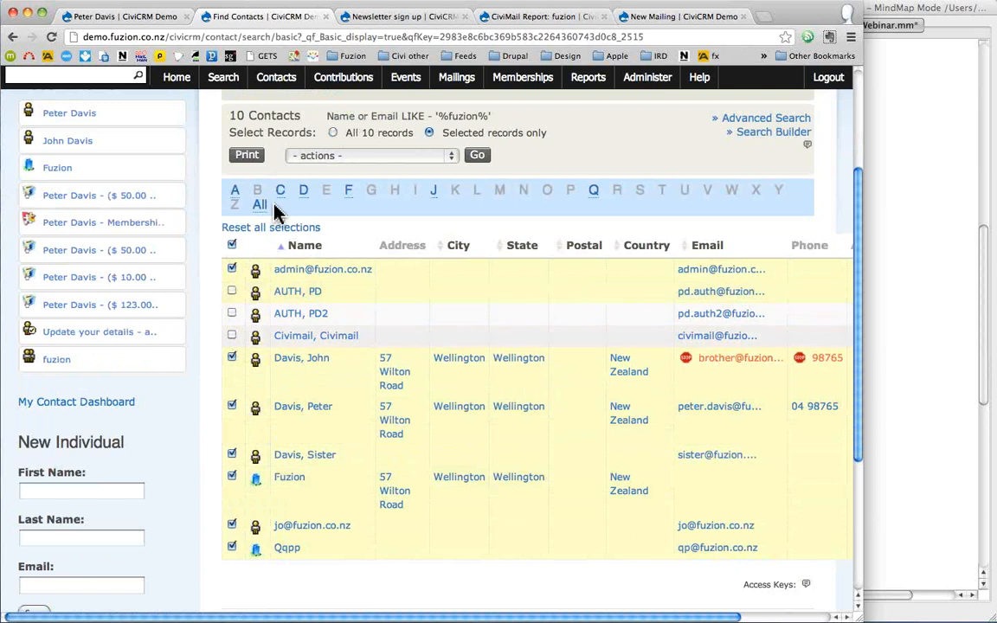
pyautogui.click(337, 157)
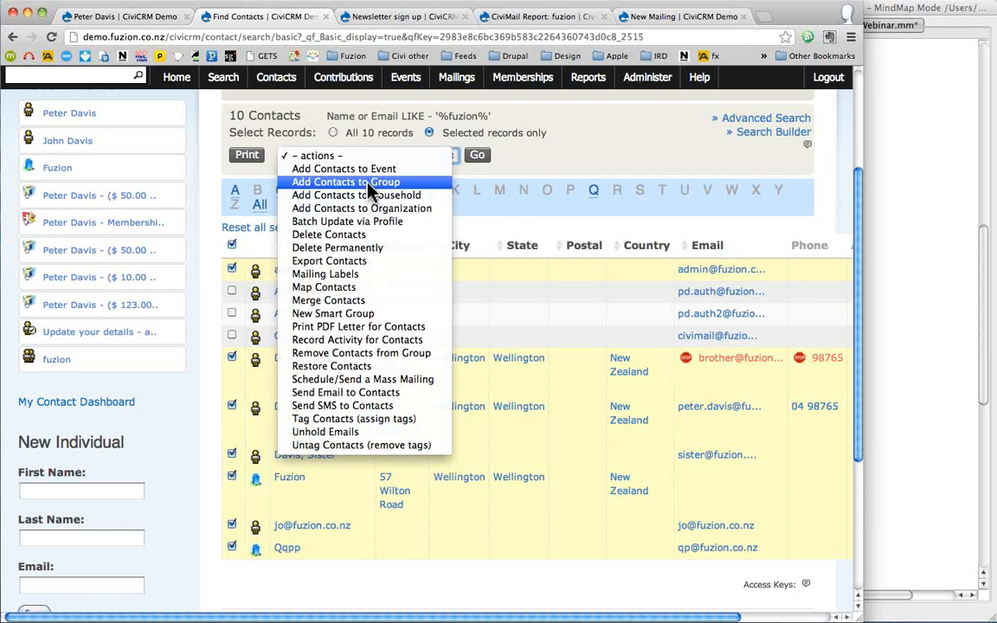
pyautogui.click(606, 158)
# - Apply the action to all 10 records and choose New Smart Group
pyautogui.click(333, 132)
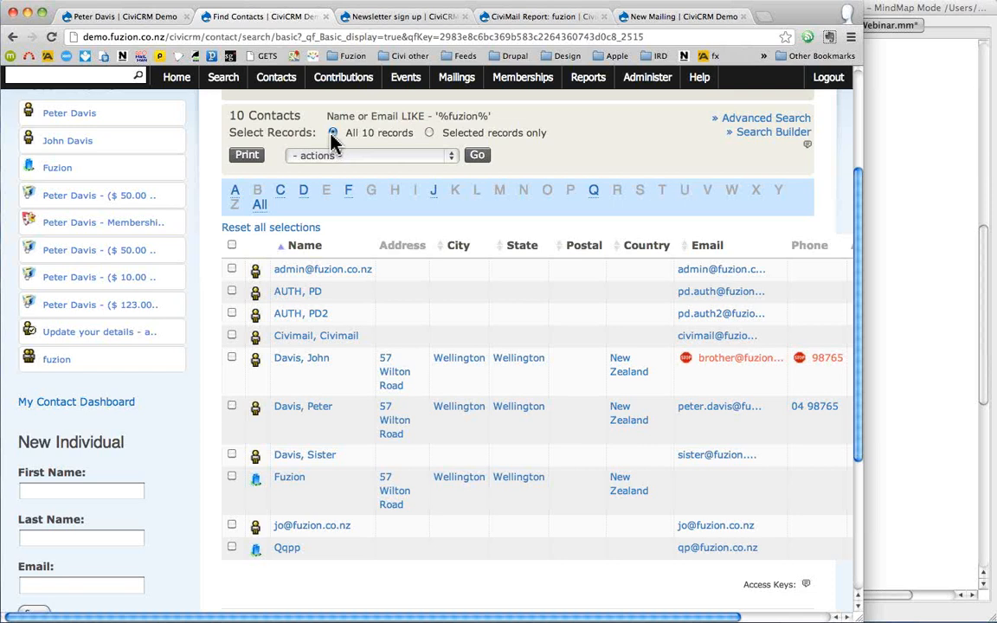
pyautogui.click(373, 157)
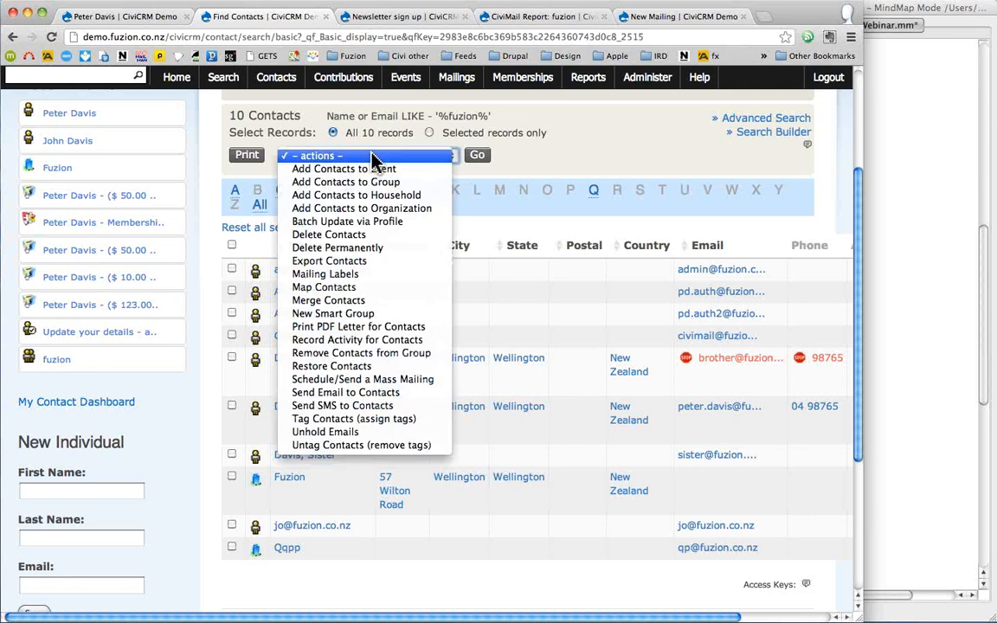
pyautogui.click(364, 314)
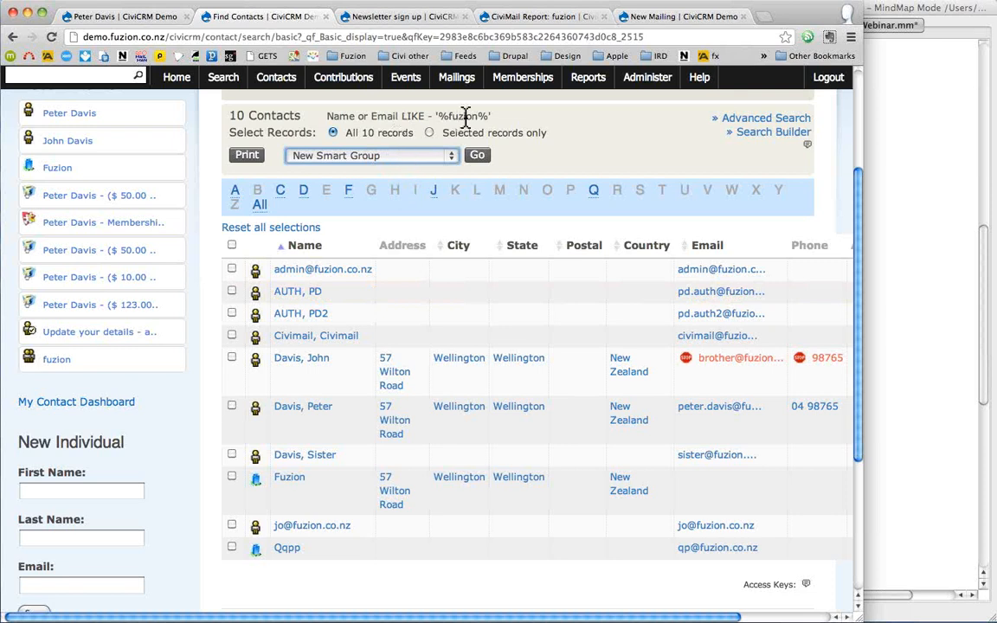
pyautogui.click(276, 77)
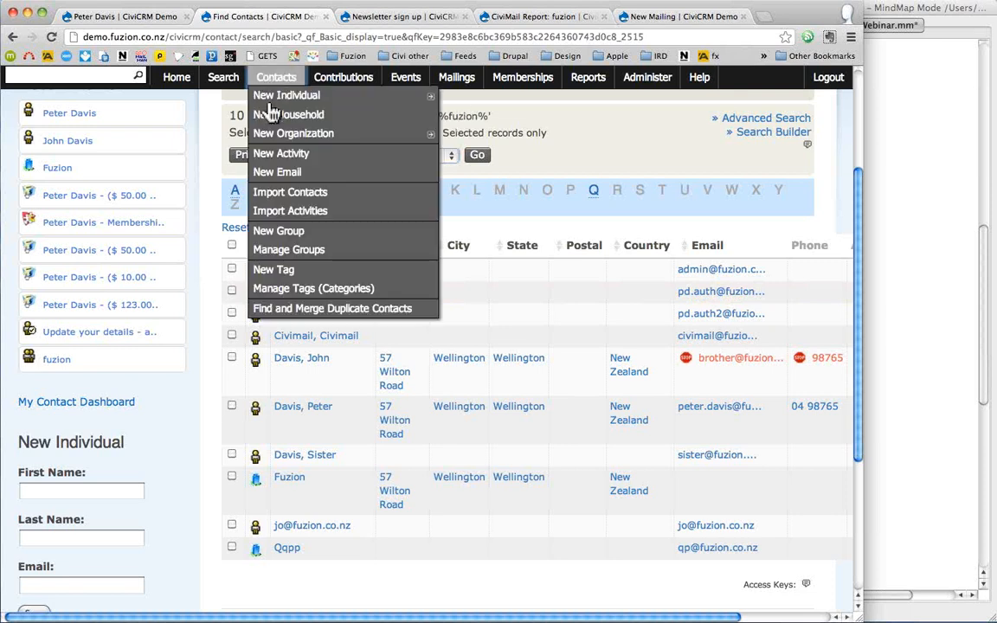
# - List the fuzion smart group's members and open the flagged Wellington contact in a new tab
pyautogui.click(296, 250)
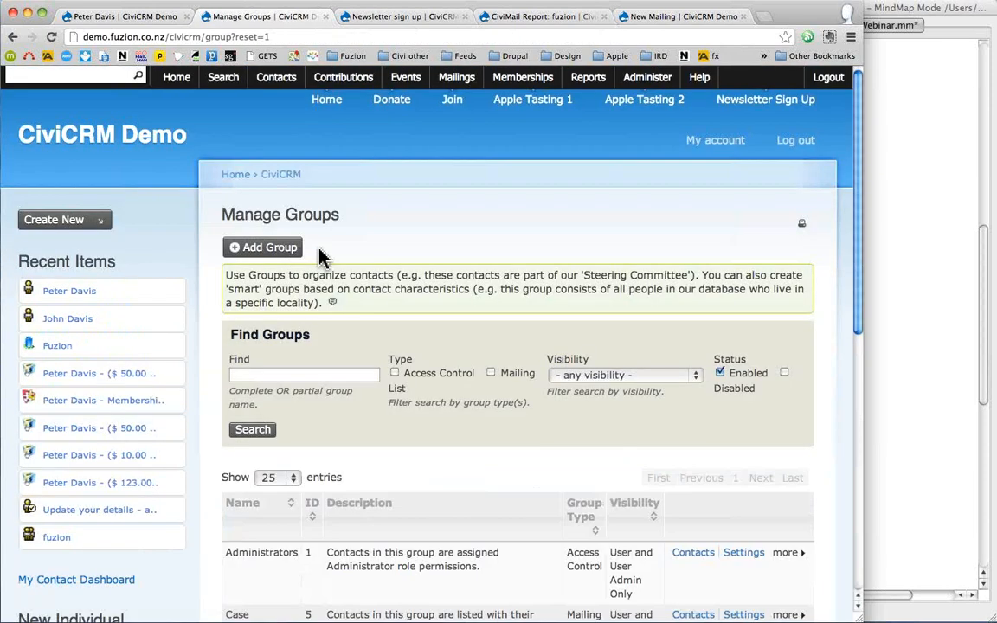
pyautogui.scroll(-10, 322, 259)
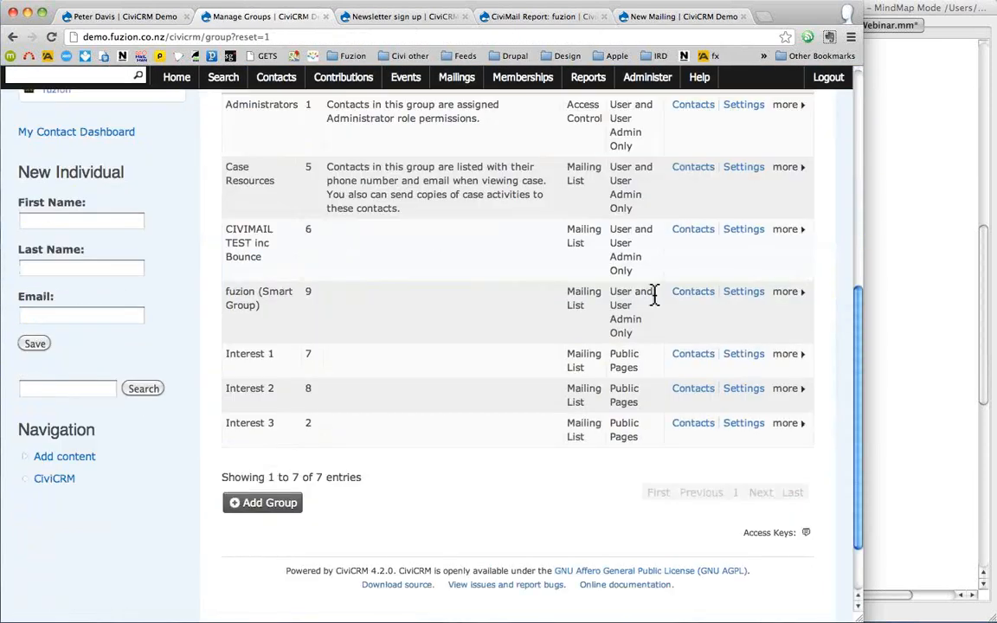
pyautogui.click(702, 297)
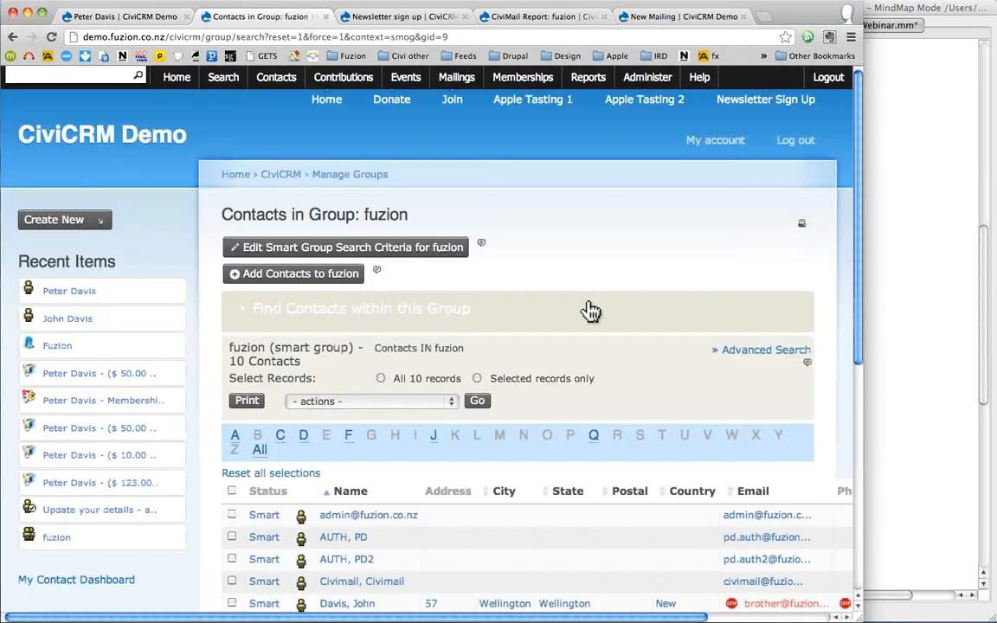
pyautogui.scroll(-5, 589, 310)
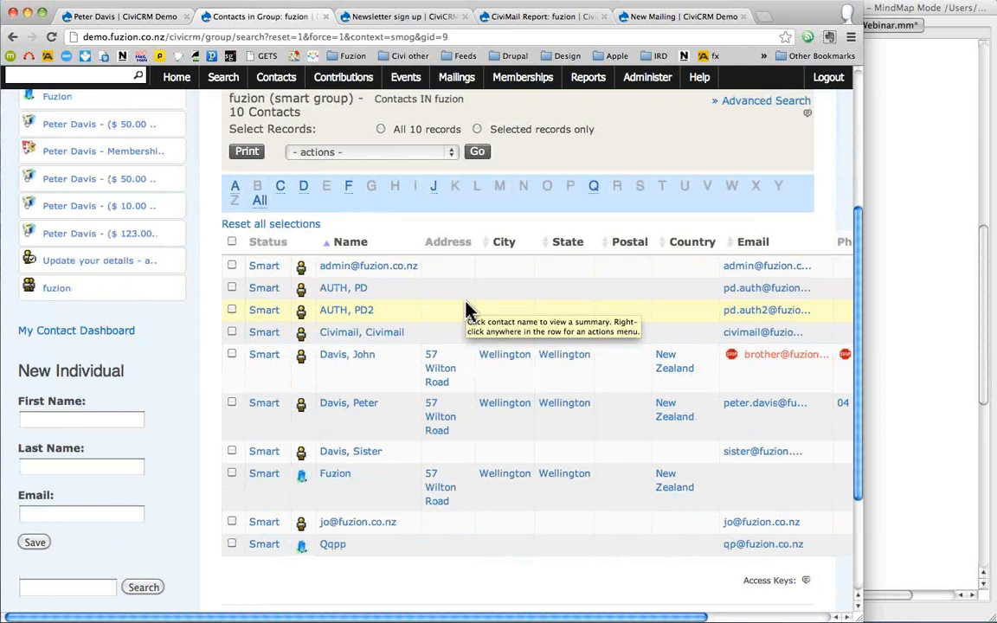
pyautogui.keyDown('super'); pyautogui.click(342, 362); pyautogui.keyUp('super')
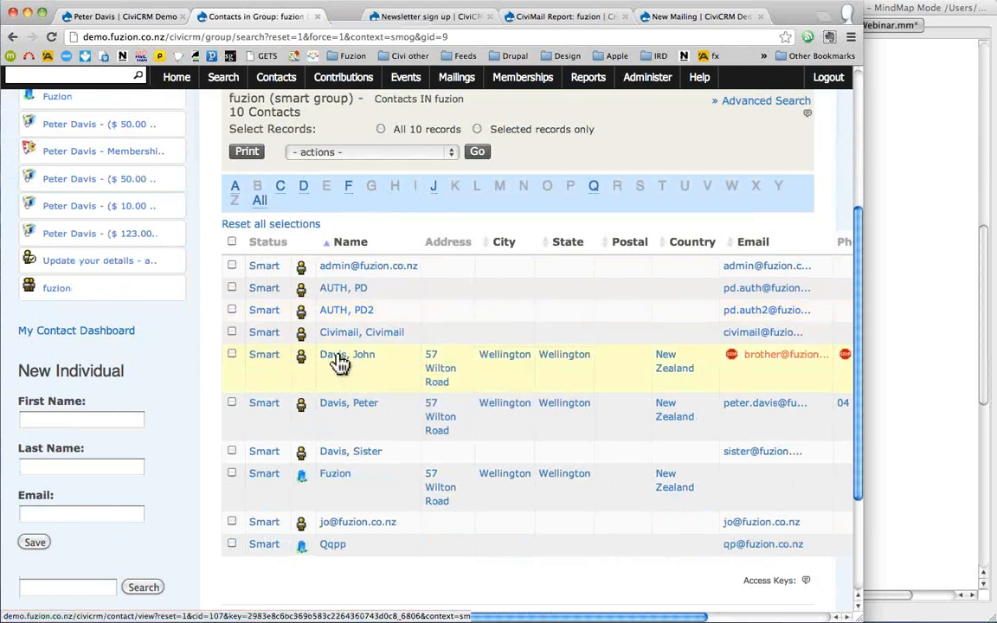
pyautogui.click(350, 21)
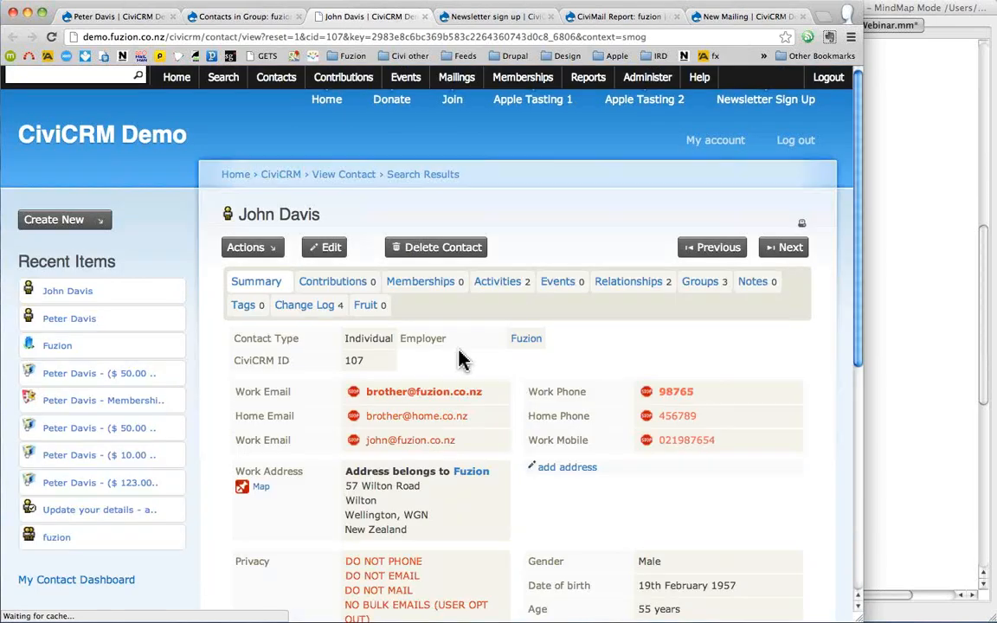
# - Change both work e-mail domains from fuzion.co.nz to fz.co.nz, save, and return to the fuzion group list
pyautogui.click(462, 393)
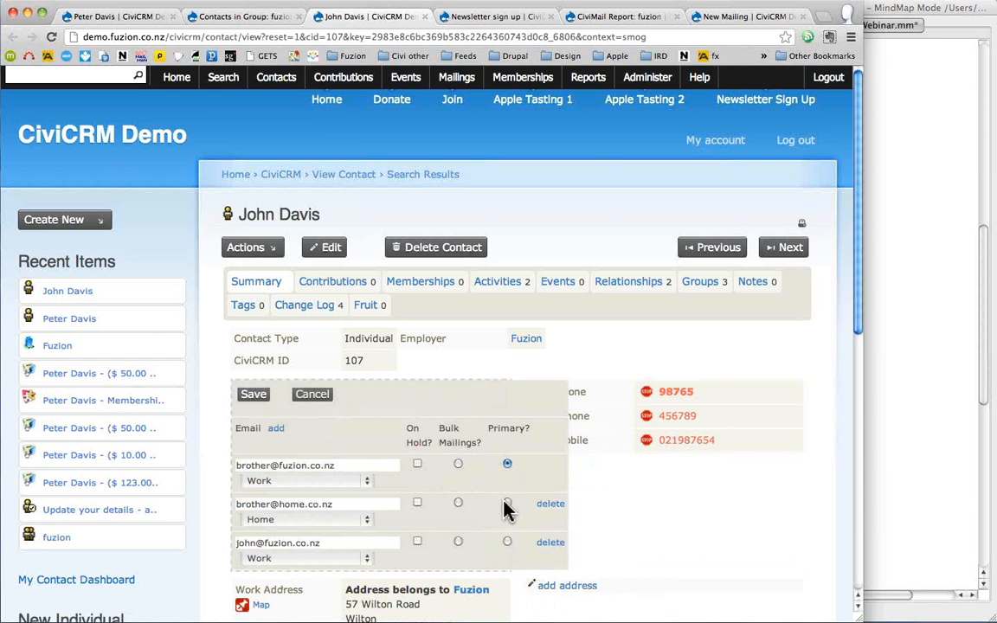
pyautogui.click(292, 468)
pyautogui.write('fz')
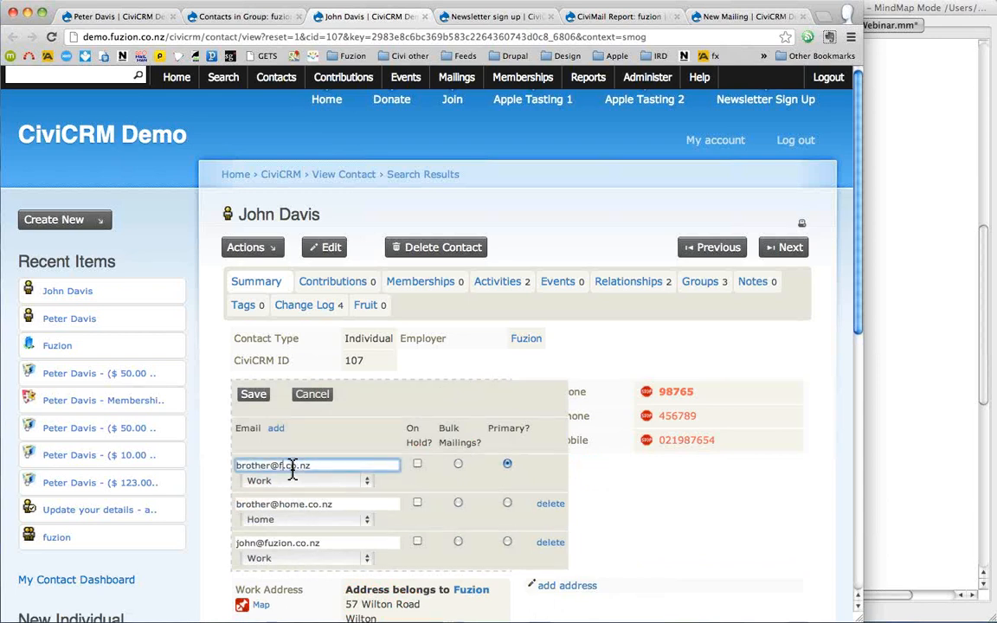
pyautogui.doubleClick(280, 544)
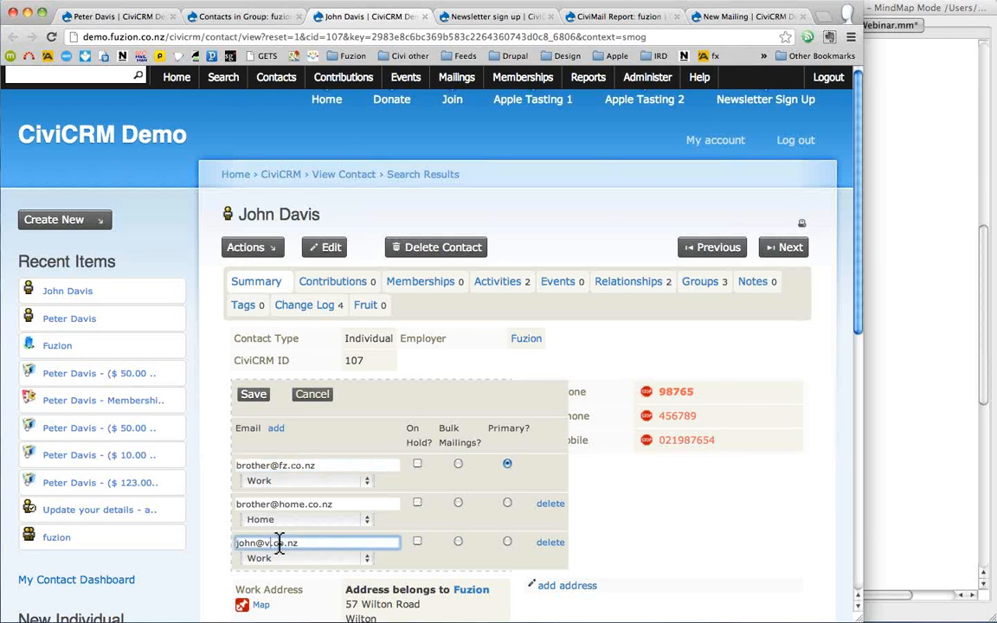
pyautogui.write('fz')
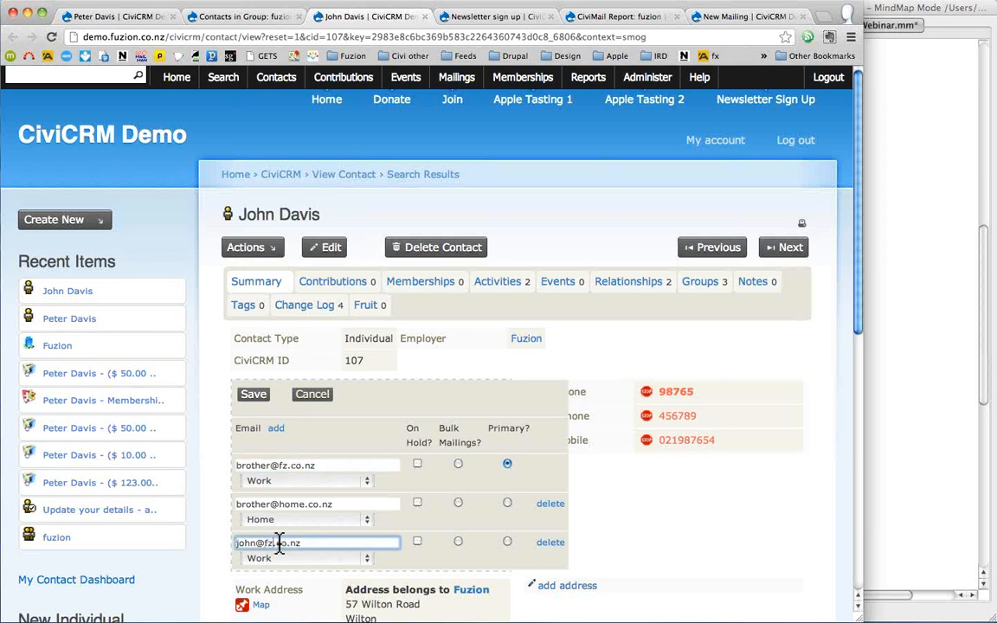
pyautogui.click(260, 398)
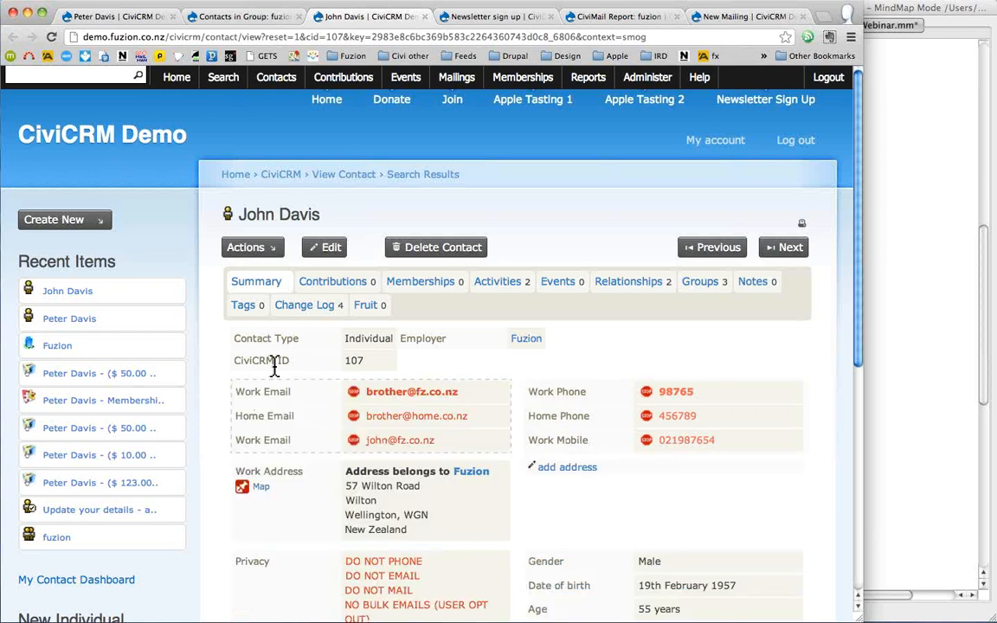
pyautogui.click(242, 17)
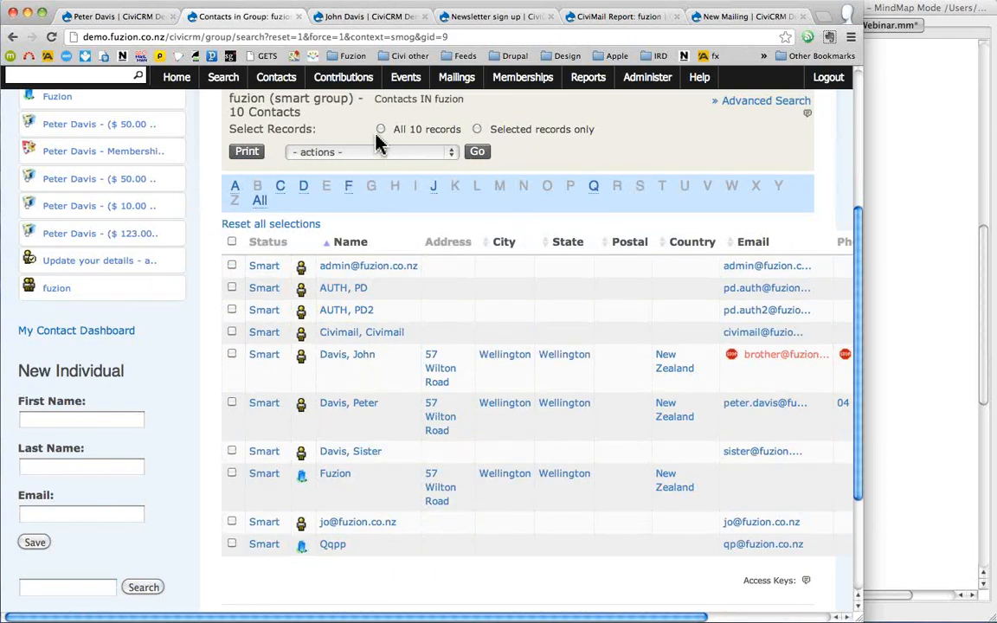
# - Rerun the group search so the fuzion list shows its new count of 9 contacts
pyautogui.scroll(5, 376, 142)
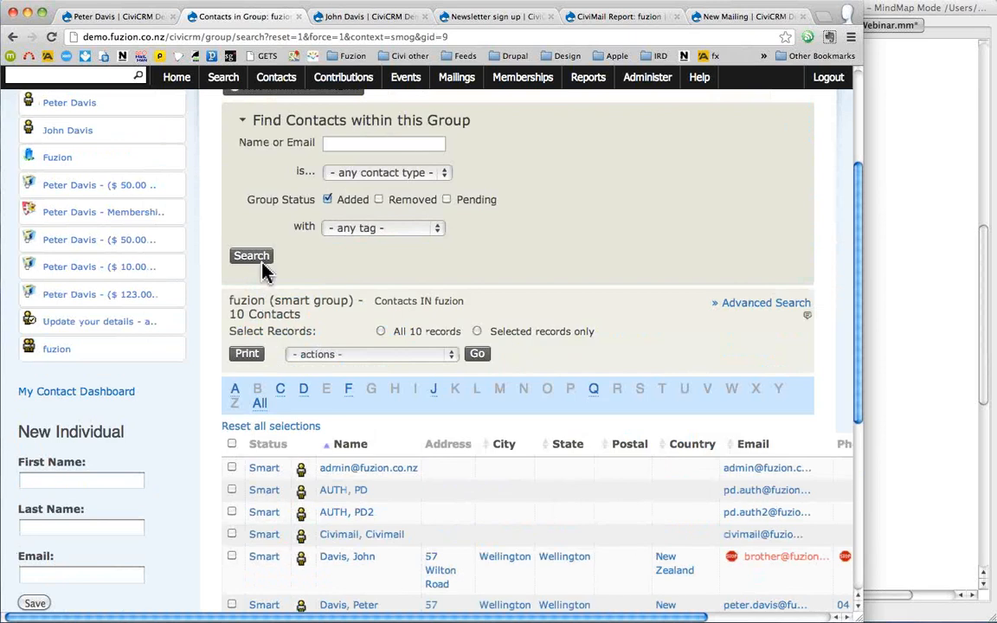
pyautogui.click(261, 265)
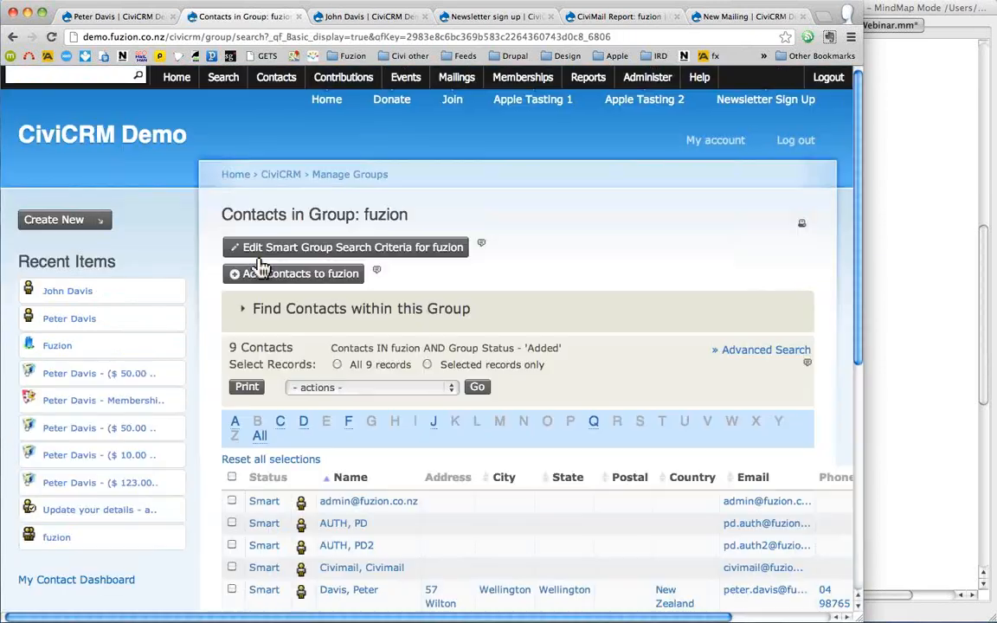
pyautogui.tripleClick(261, 351)
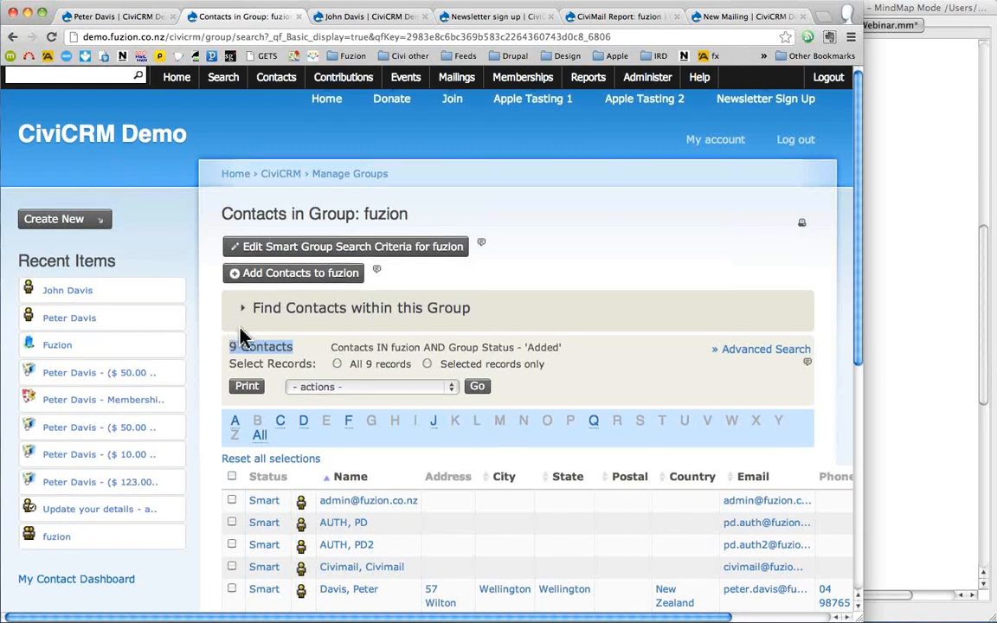
# - Save a new individual with only first and last name, then return to the group list
pyautogui.scroll(-5, 232, 338)
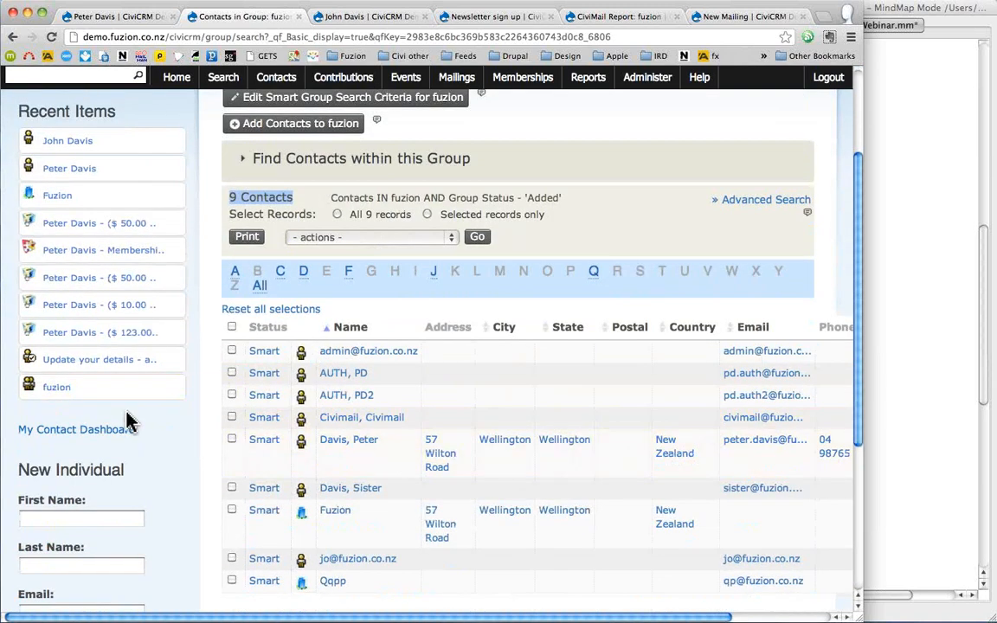
pyautogui.scroll(-1, 104, 450)
pyautogui.click(78, 484)
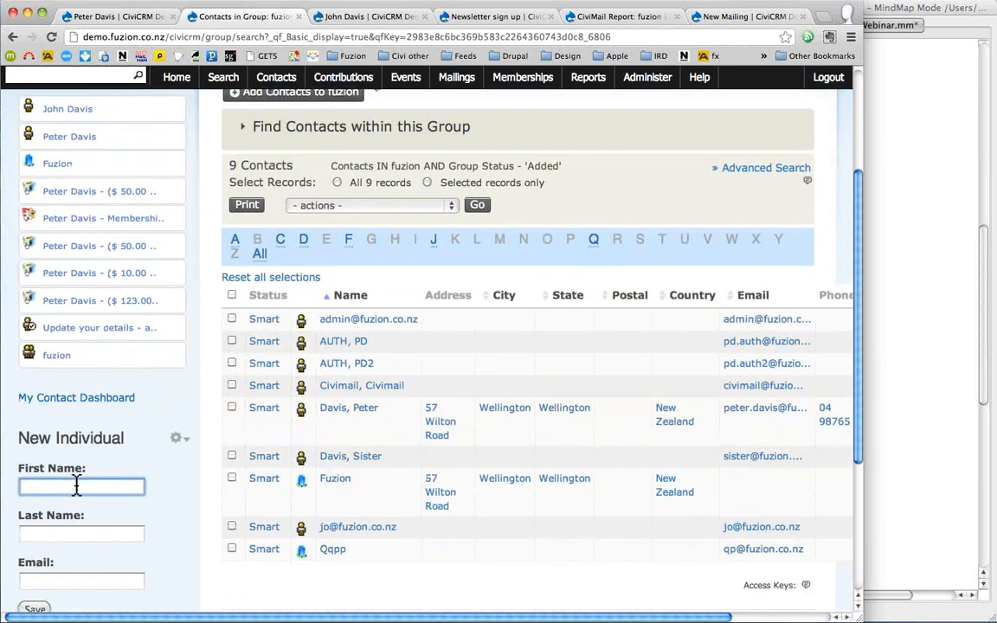
pyautogui.press('Tab')
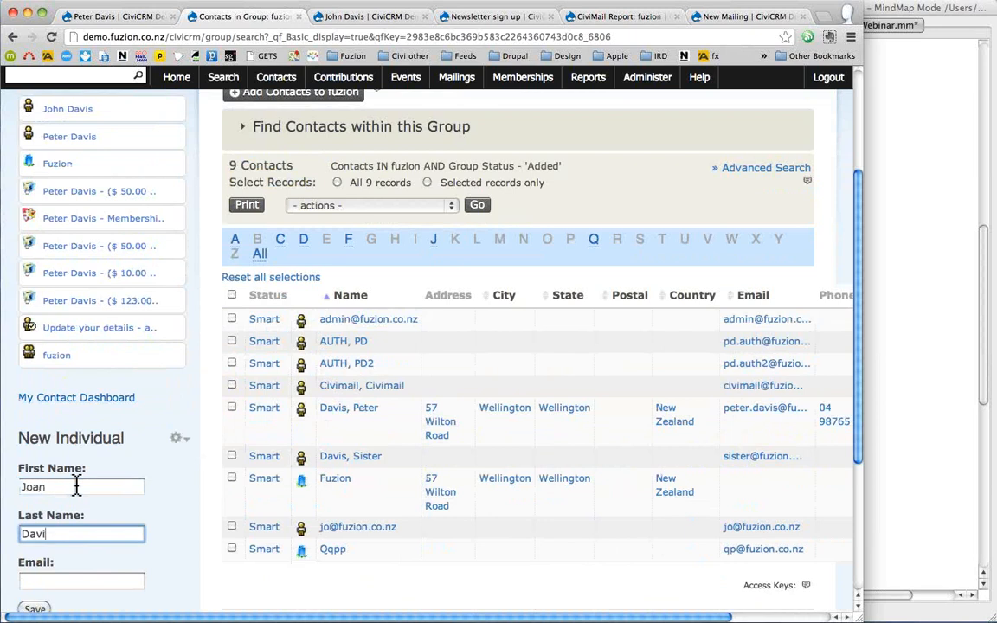
pyautogui.write('Fuzion')
pyautogui.press('Tab')
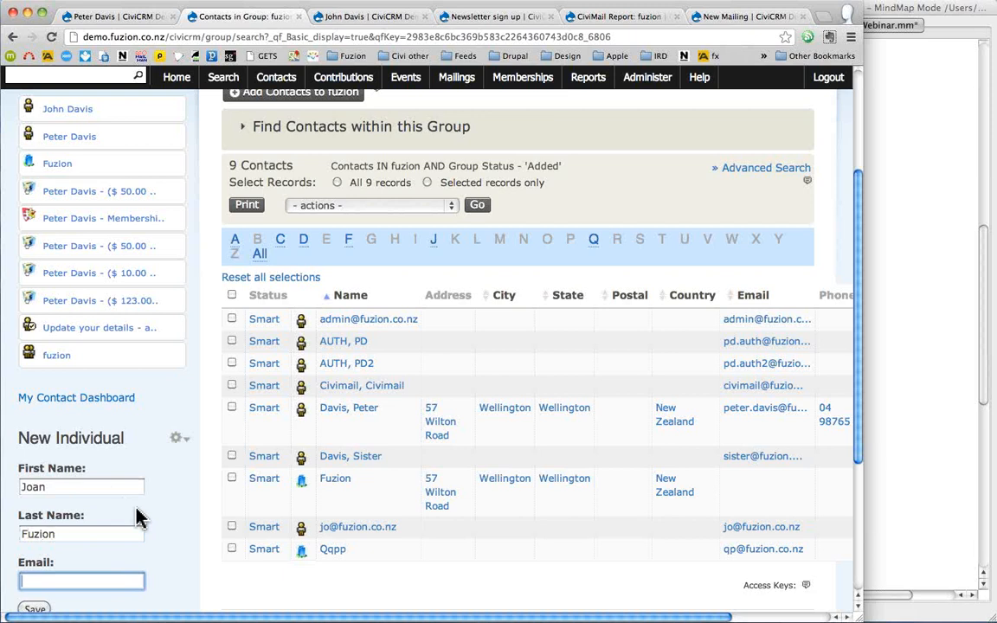
pyautogui.scroll(-3, 139, 518)
pyautogui.click(35, 481)
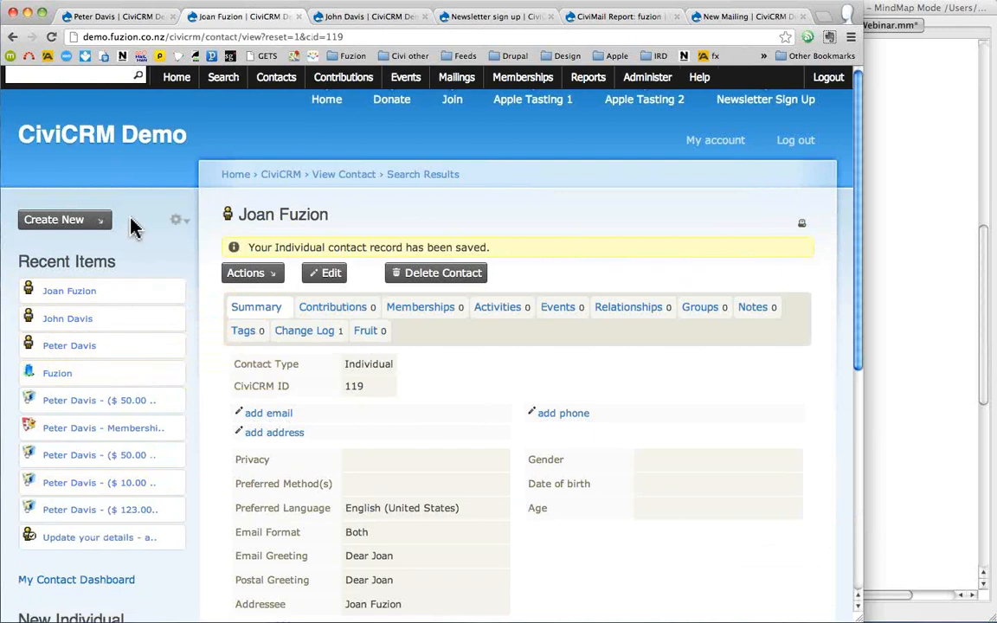
pyautogui.click(13, 37)
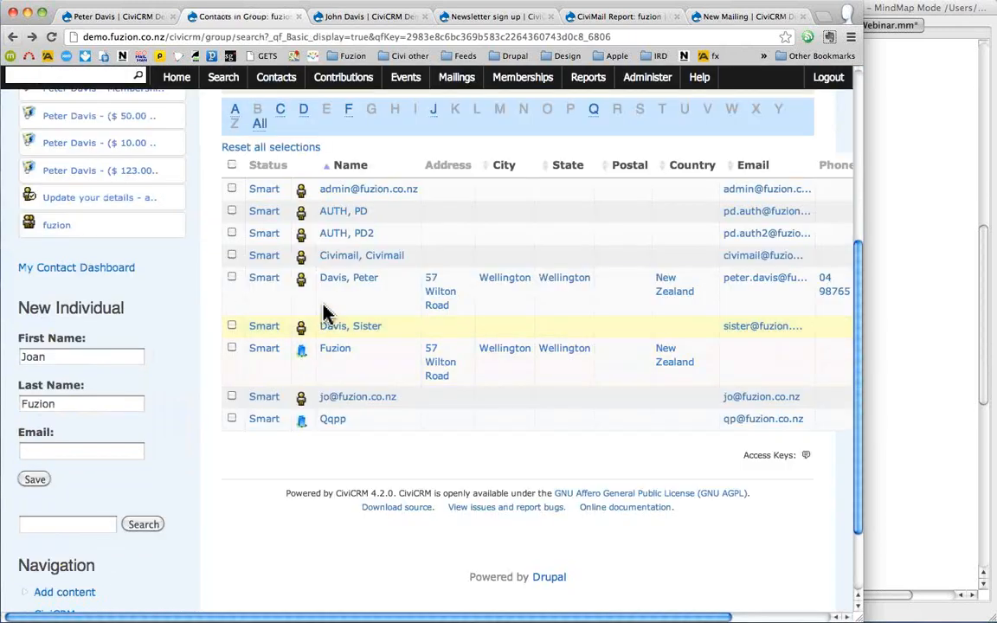
# - Refresh the fuzion group search so the list shows 10 contacts, including the new individual
pyautogui.scroll(3, 327, 311)
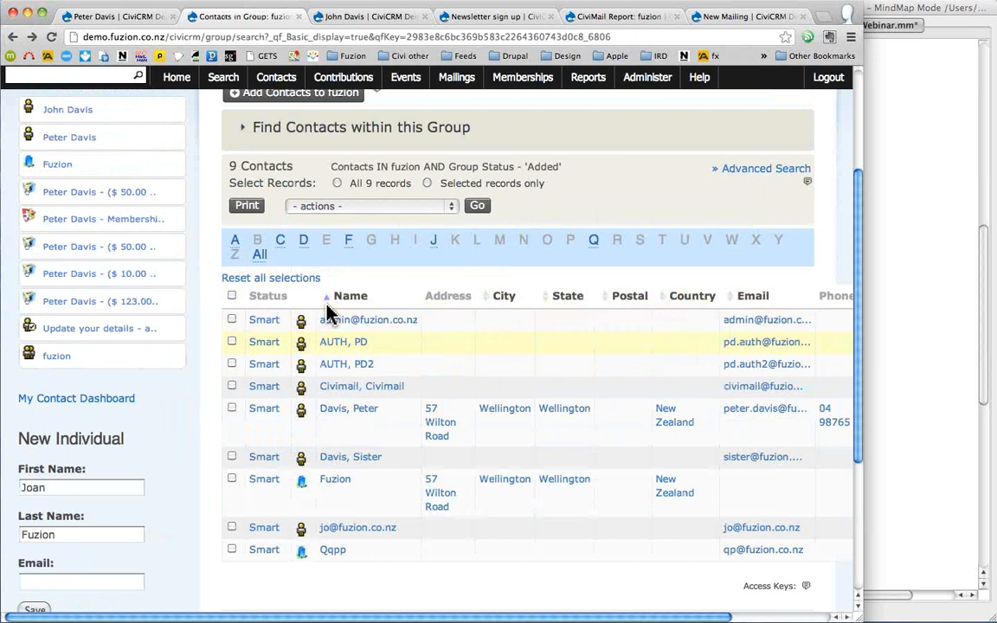
pyautogui.click(250, 132)
pyautogui.click(253, 263)
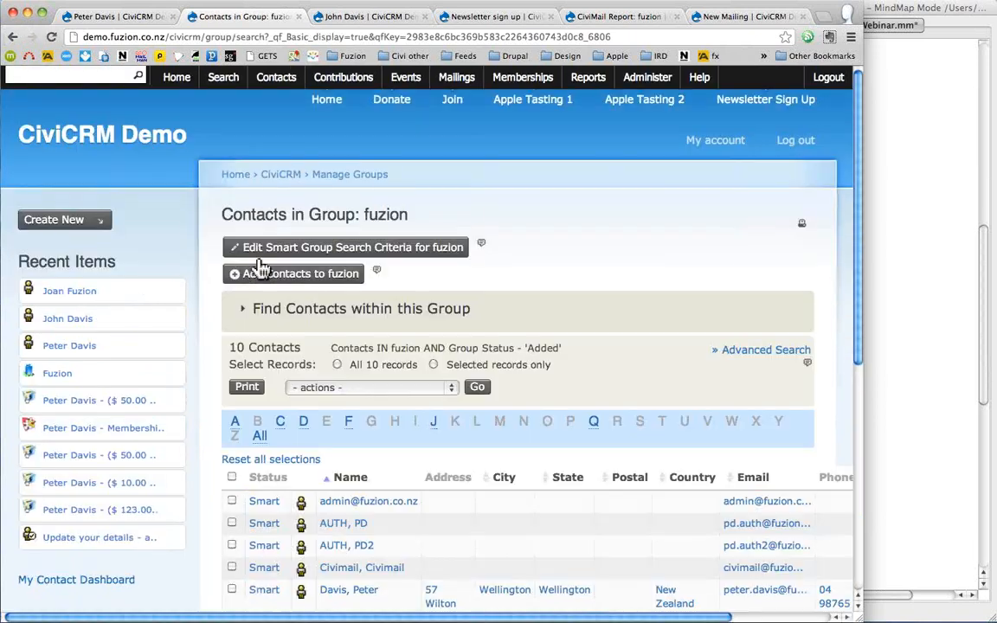
pyautogui.click(379, 321)
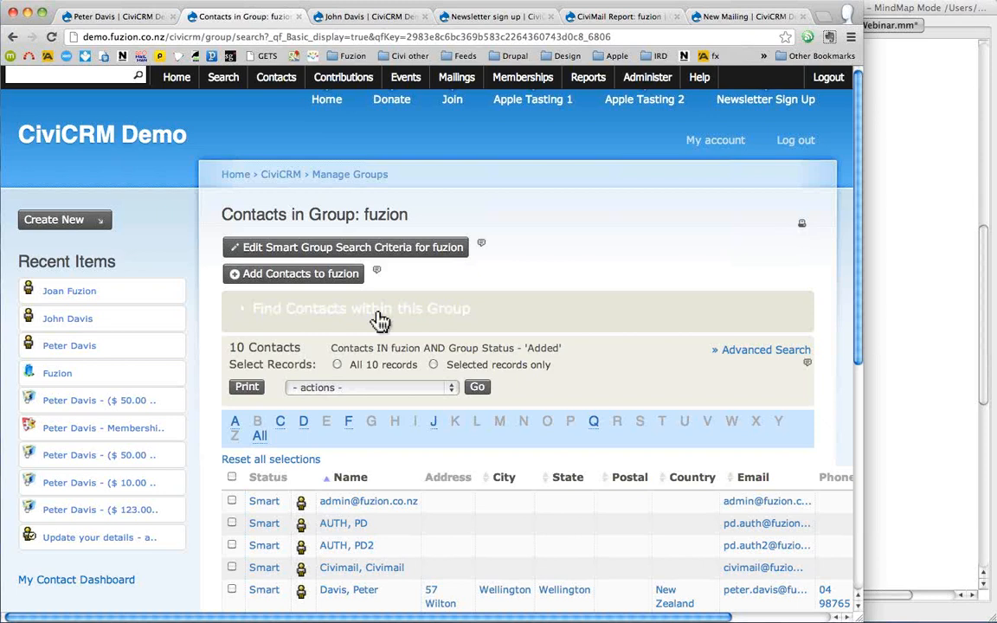
pyautogui.scroll(-3, 381, 320)
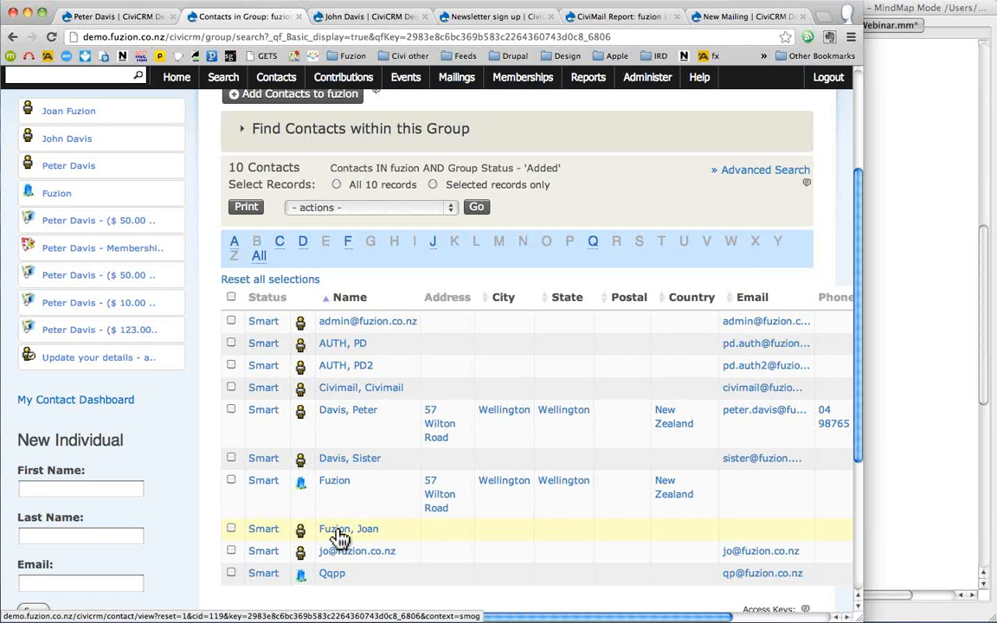
# - Unfold the Custom Fields topic in the FreeMind mind map, then return to the browser
pyautogui.click(897, 508)
pyautogui.click(746, 244)
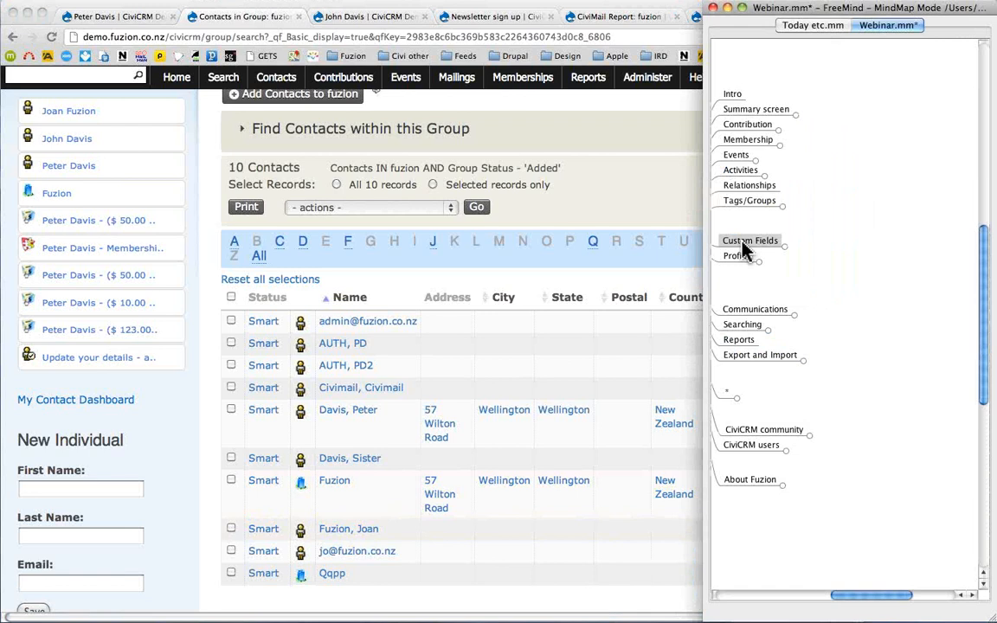
pyautogui.click(744, 248)
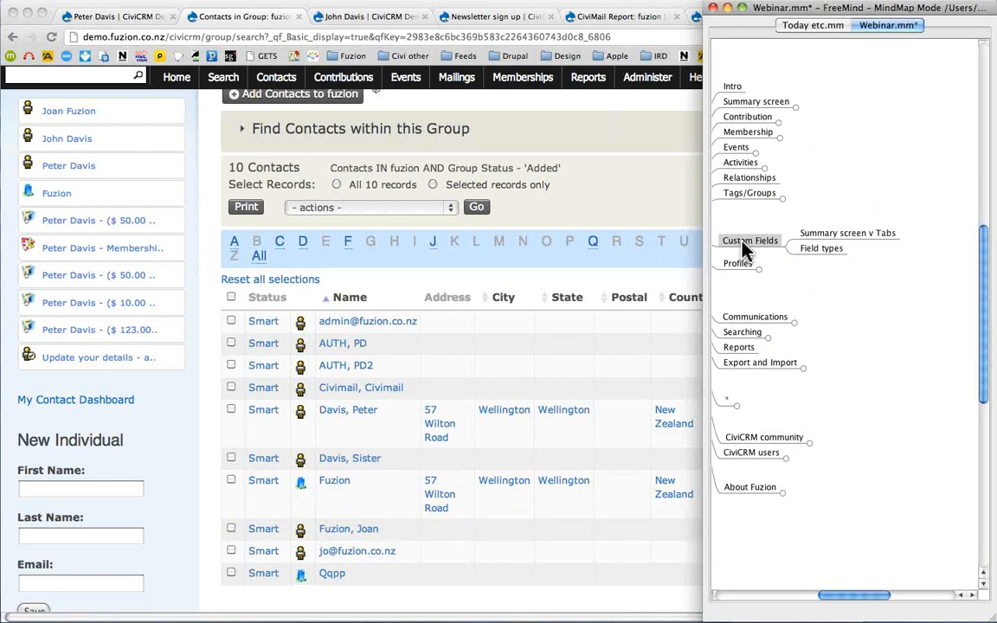
pyautogui.click(643, 200)
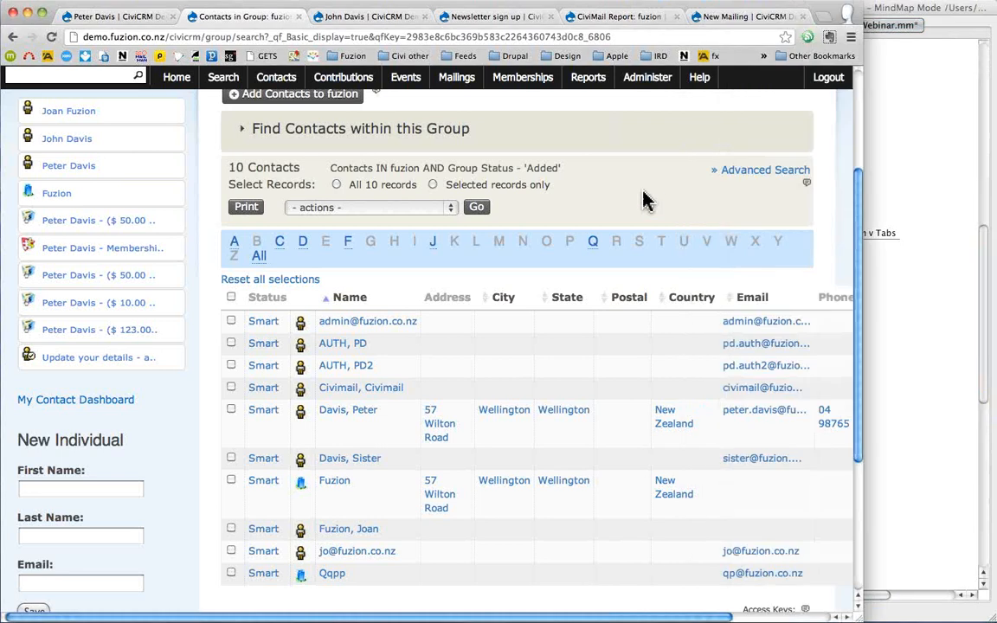
# - Start a new Fruit custom field labelled 'Favourite fruit' as a Select list
pyautogui.moveTo(647, 77)
pyautogui.moveTo(677, 232)
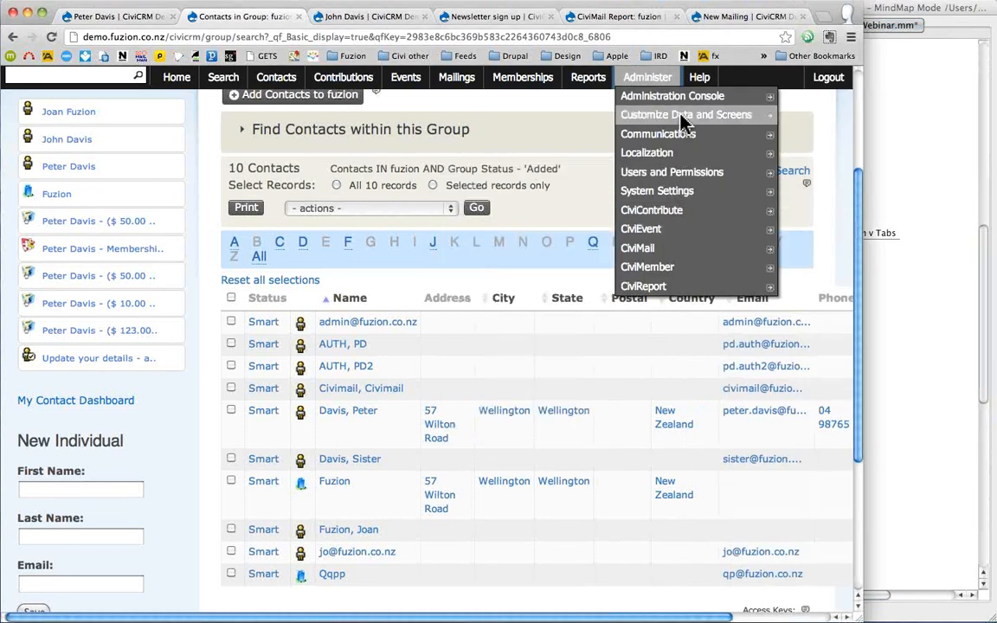
pyautogui.moveTo(683, 121)
pyautogui.click(539, 126)
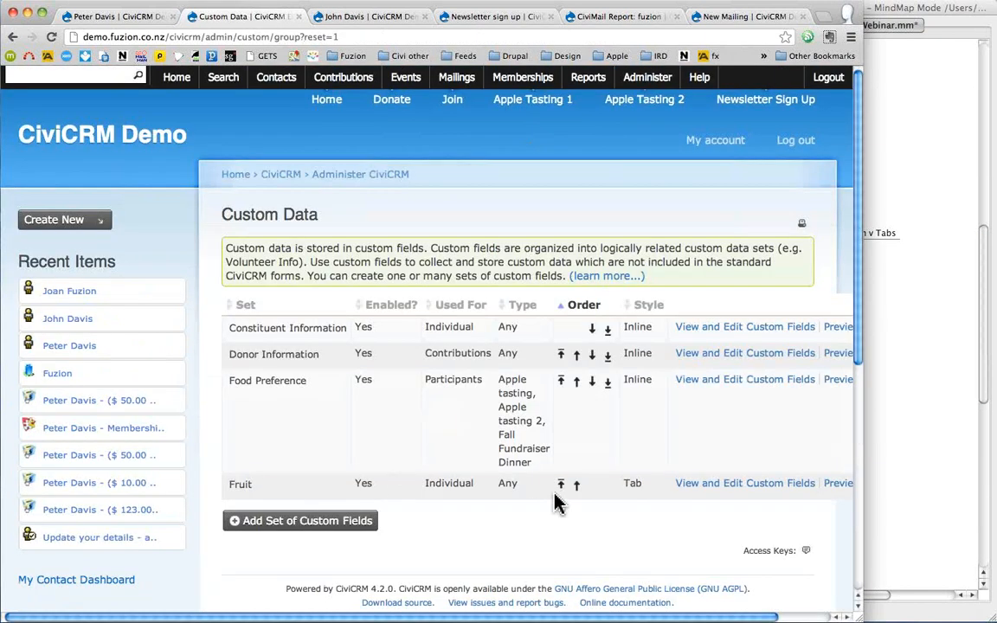
pyautogui.click(774, 490)
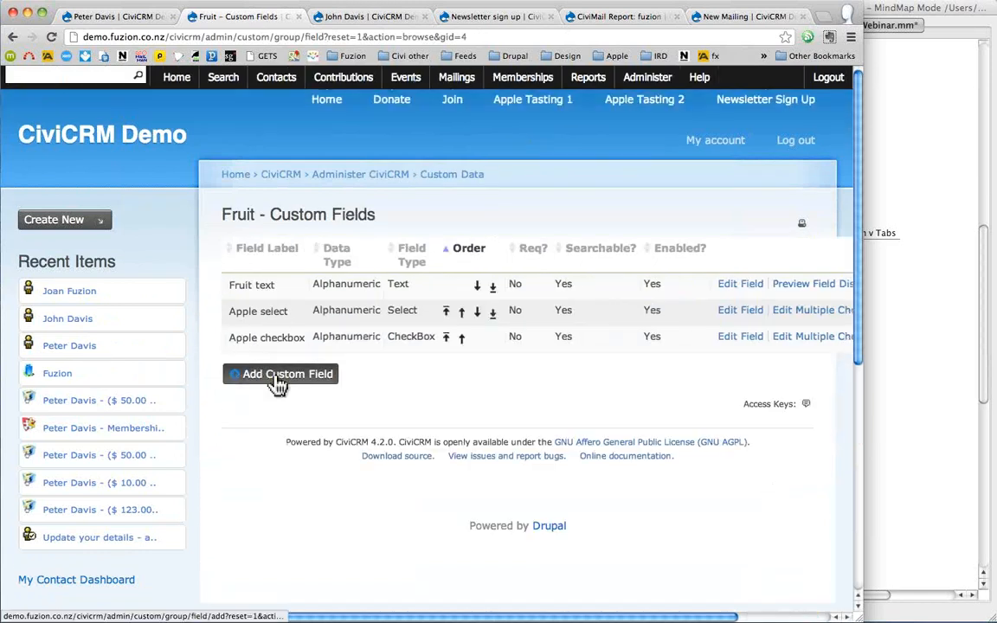
pyautogui.click(277, 379)
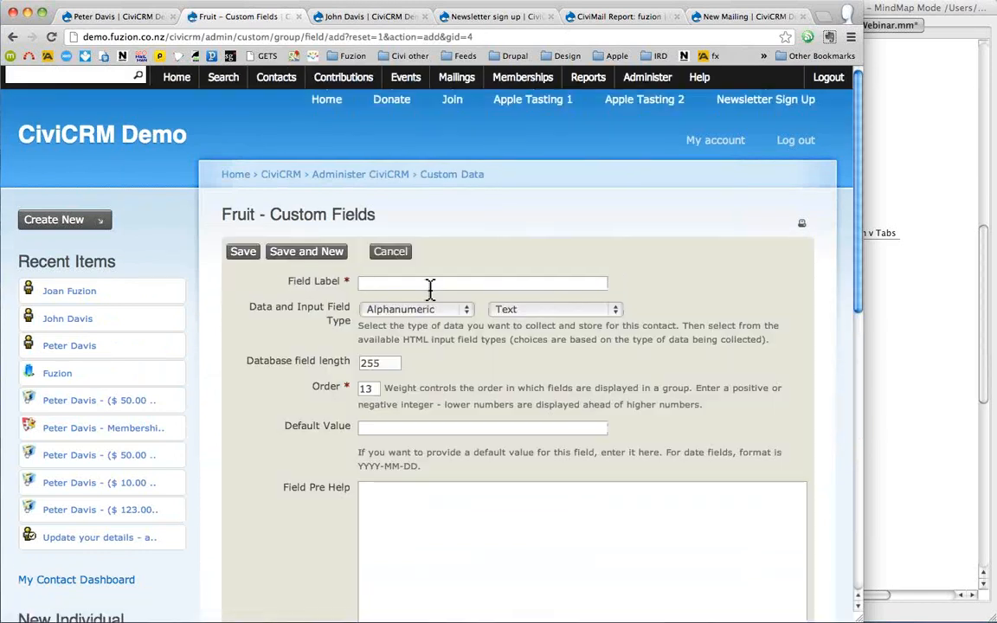
pyautogui.click(430, 284)
pyautogui.write('Fav')
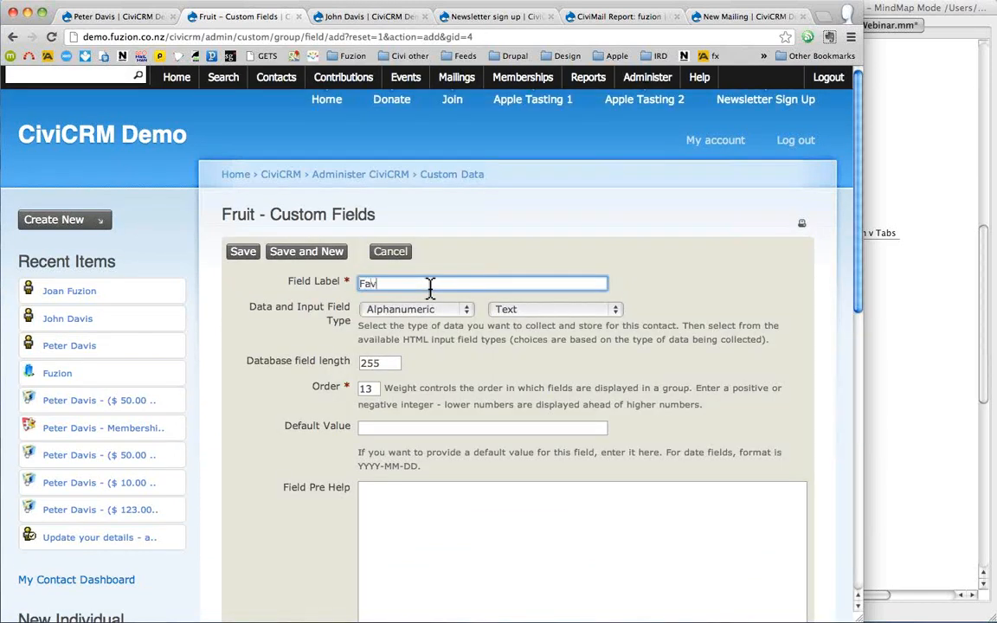
pyautogui.write('ourite fruit')
pyautogui.click(546, 313)
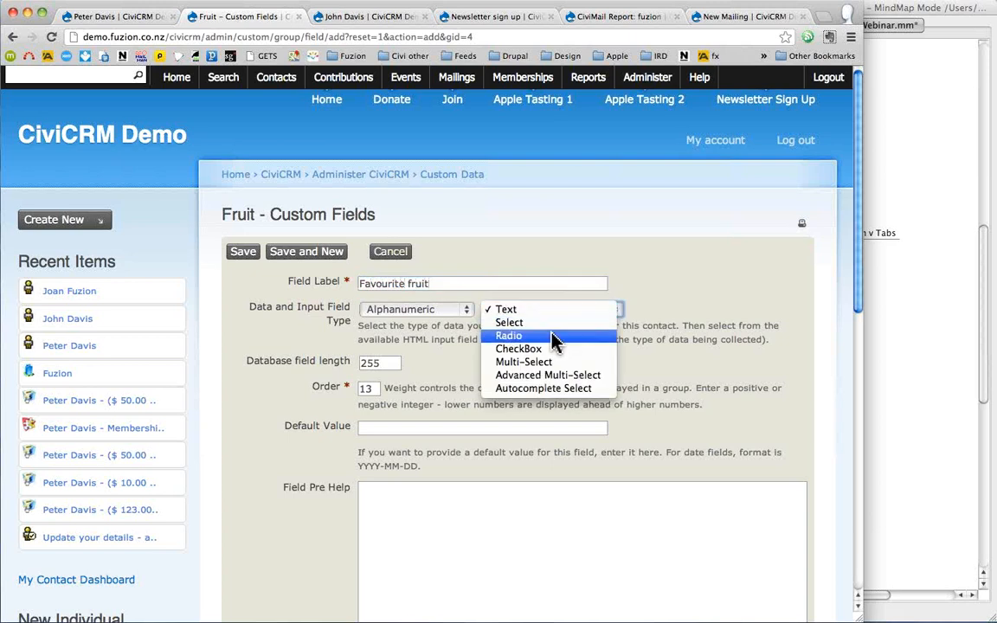
pyautogui.click(552, 323)
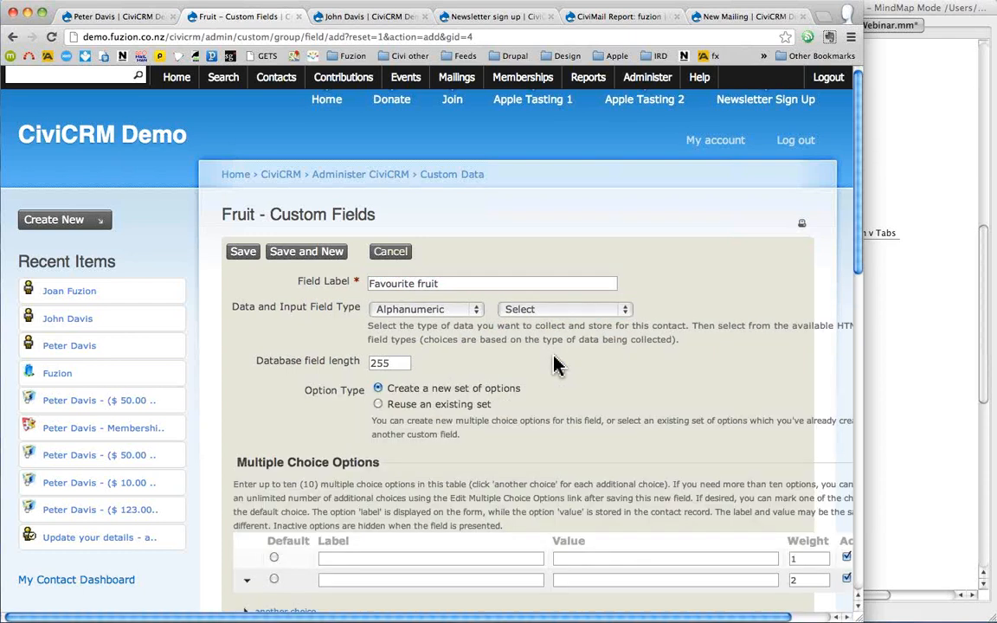
# - Check the existing option sets, then switch back to creating a new option set
pyautogui.scroll(-1, 554, 357)
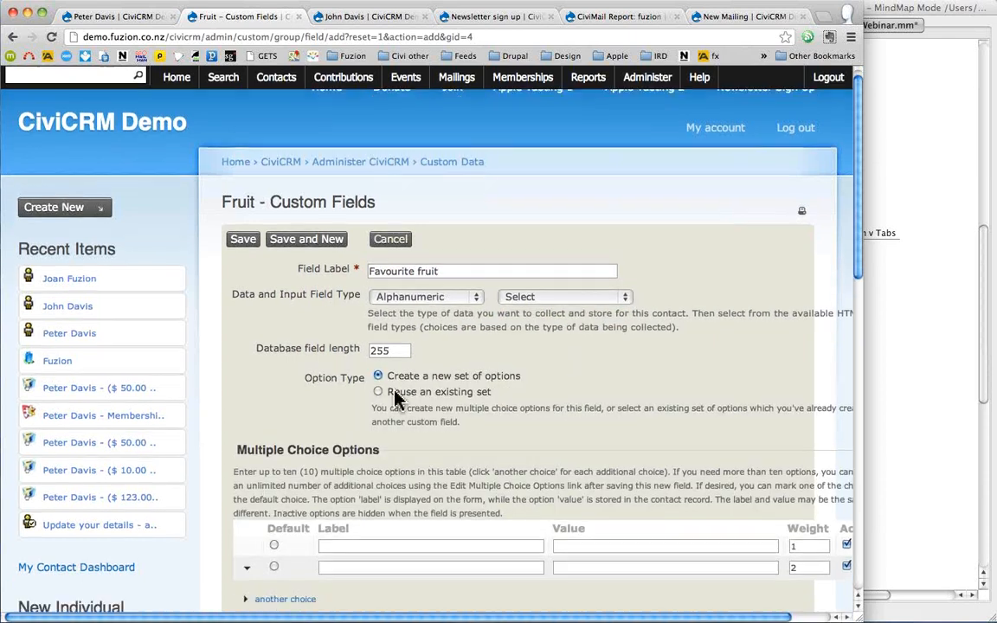
pyautogui.click(395, 391)
pyautogui.scroll(-2, 395, 392)
pyautogui.click(447, 387)
pyautogui.click(751, 372)
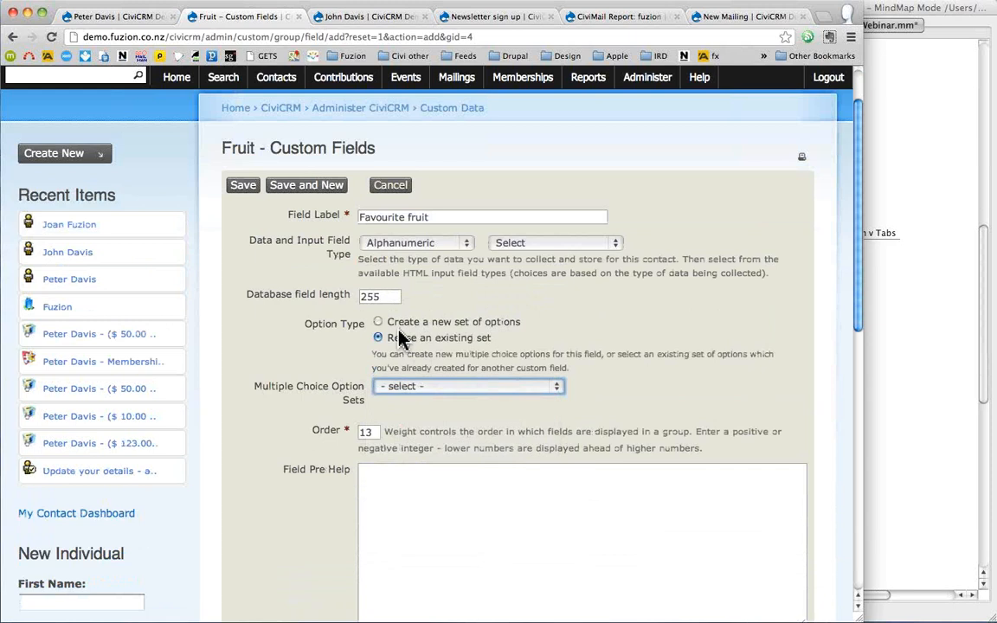
pyautogui.click(398, 323)
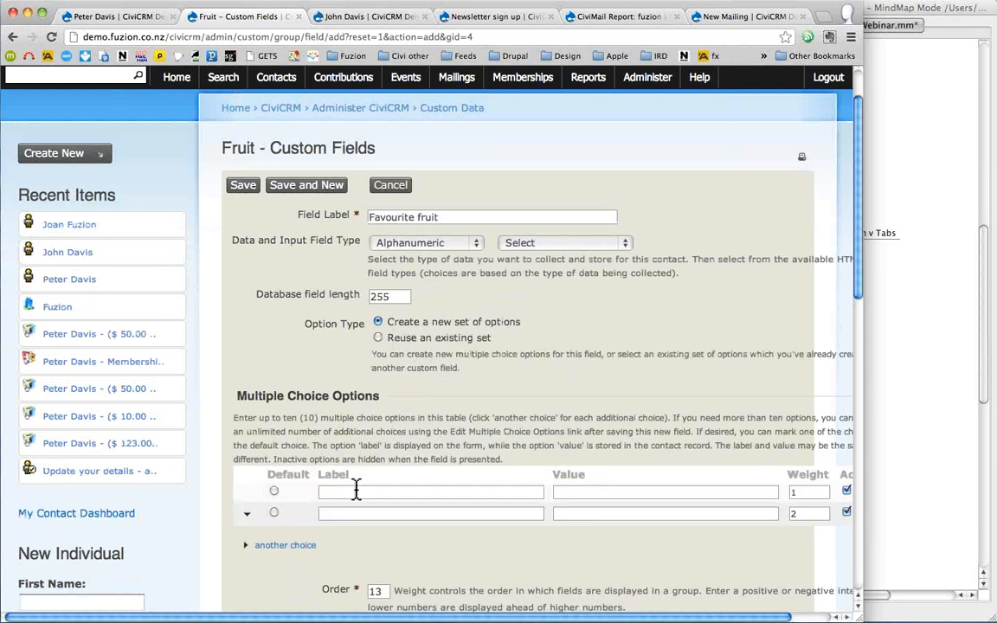
# - Enter the options apple/a, banana/b and orange/o
pyautogui.write('apple')
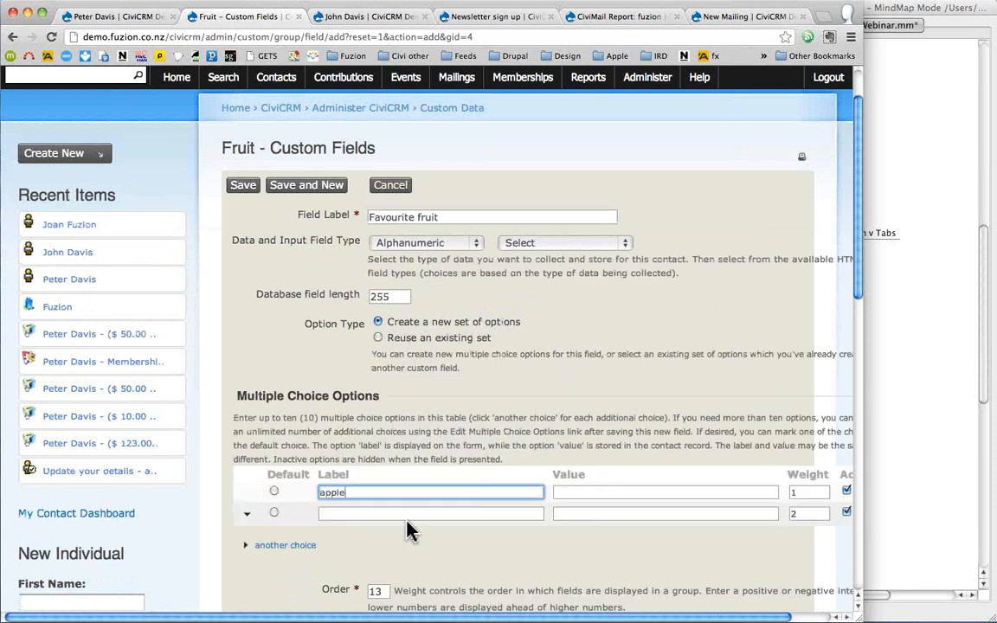
pyautogui.press('Tab')
pyautogui.write('a')
pyautogui.click(384, 514)
pyautogui.write('banana')
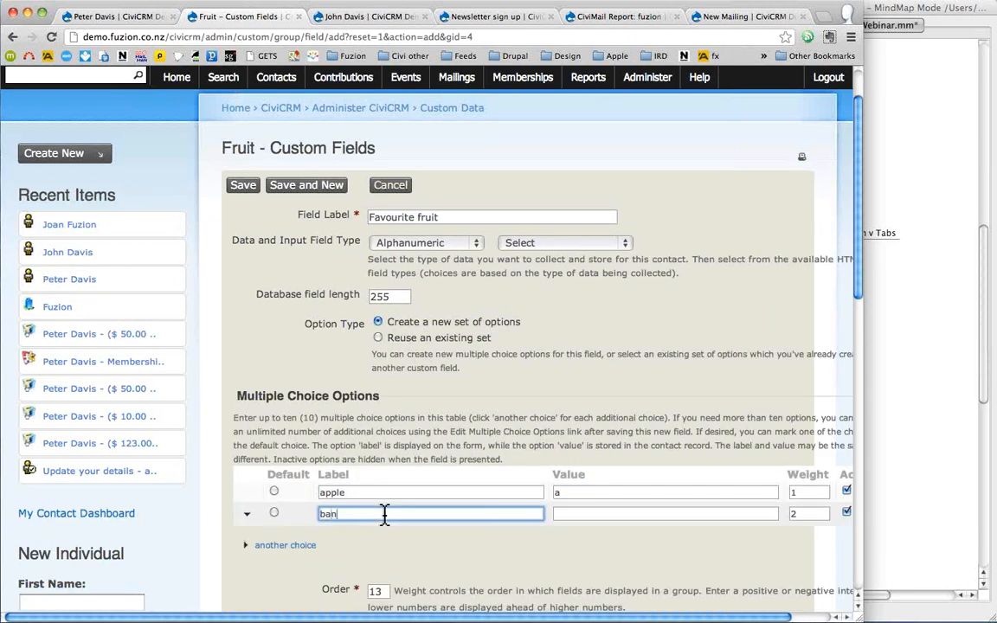
pyautogui.click(660, 514)
pyautogui.write('b')
pyautogui.click(279, 544)
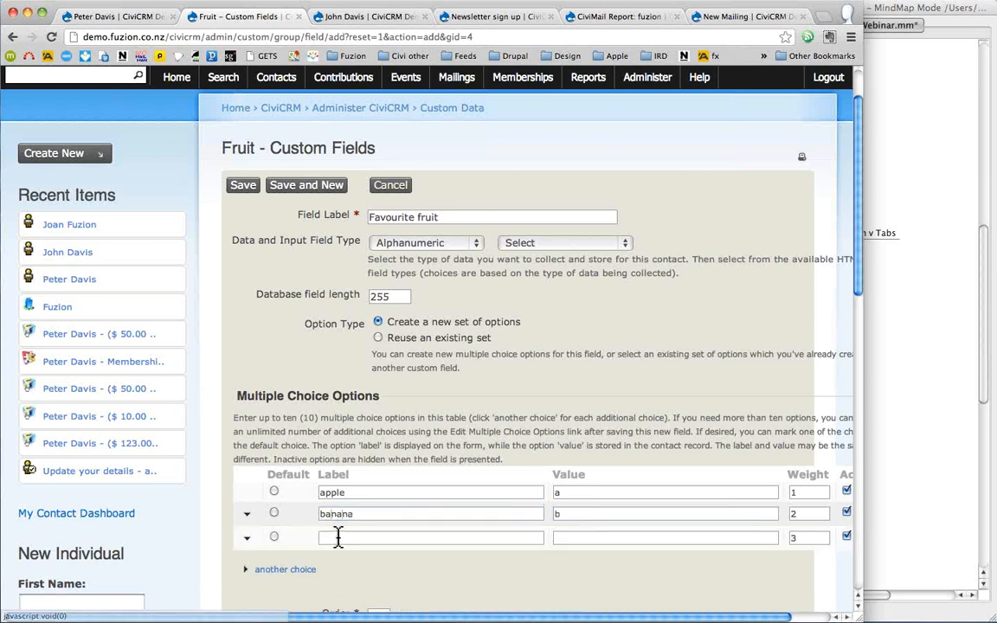
pyautogui.click(340, 537)
pyautogui.write('orange')
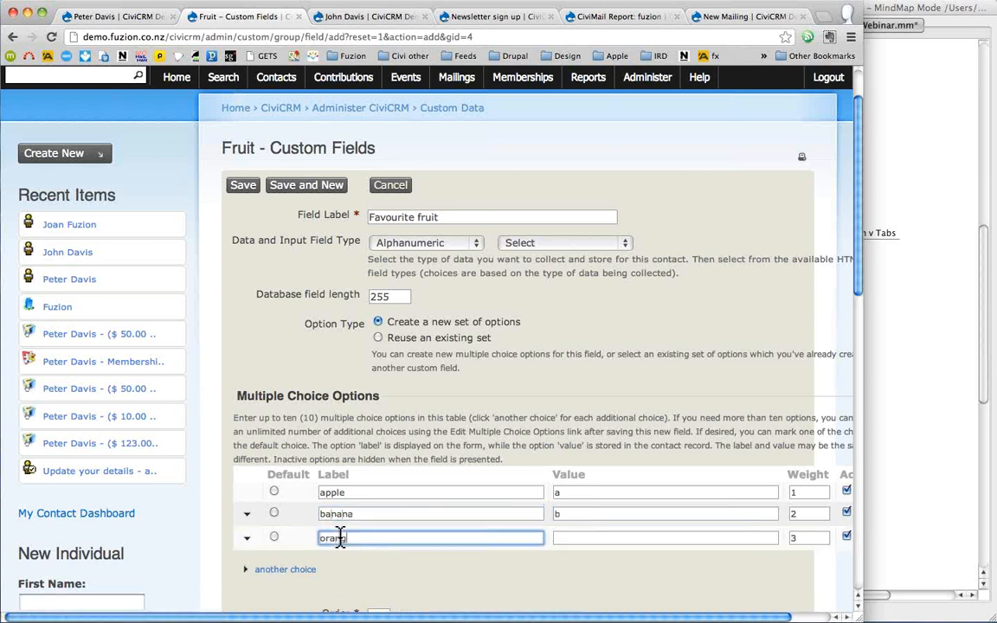
pyautogui.click(579, 538)
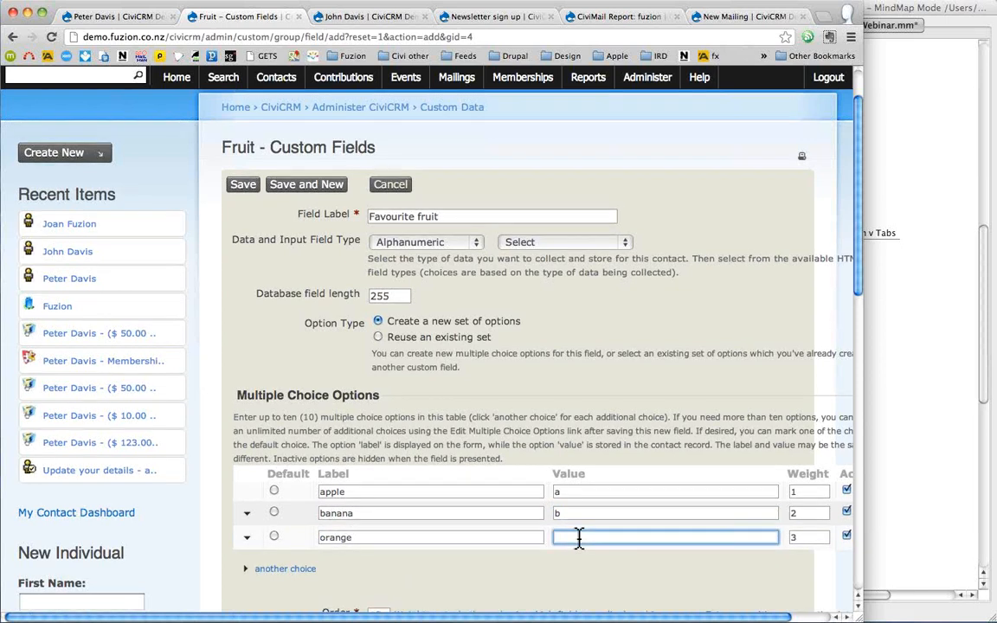
pyautogui.write('o')
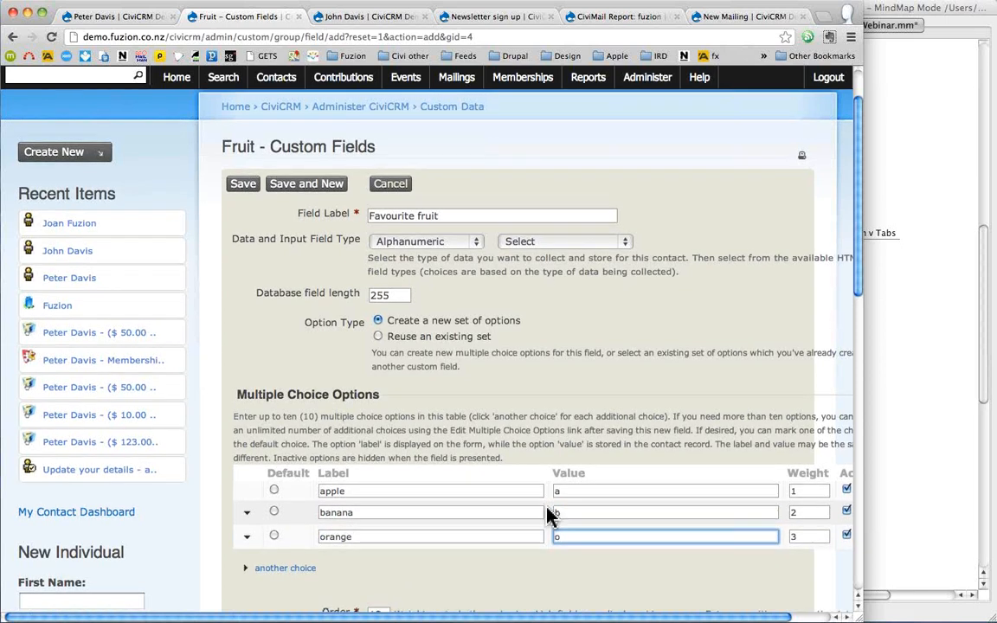
# - Make Favourite fruit searchable and save it, starting a new field
pyautogui.scroll(-10, 547, 514)
pyautogui.click(374, 475)
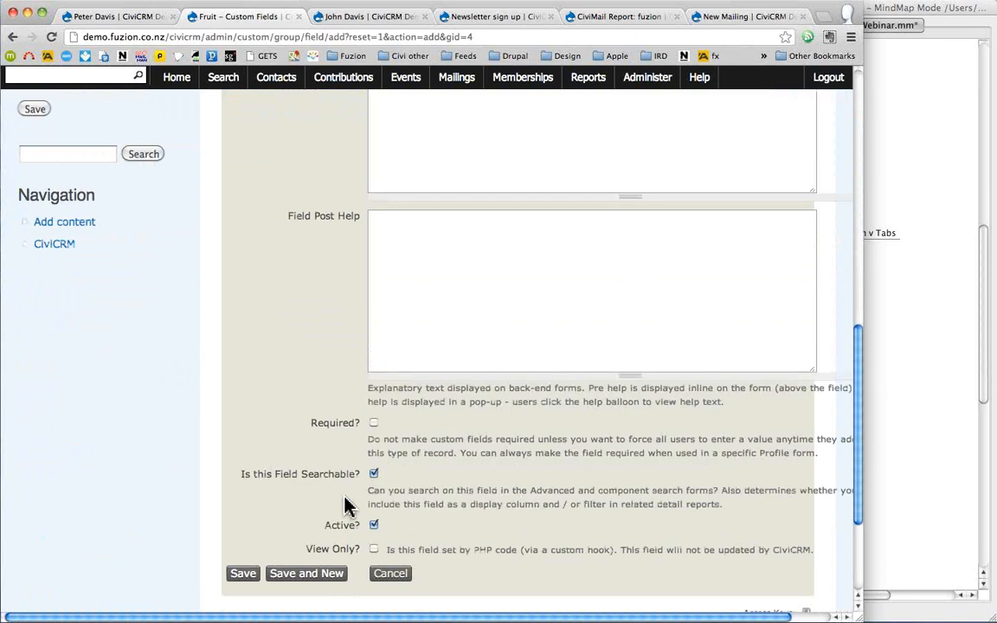
pyautogui.click(297, 575)
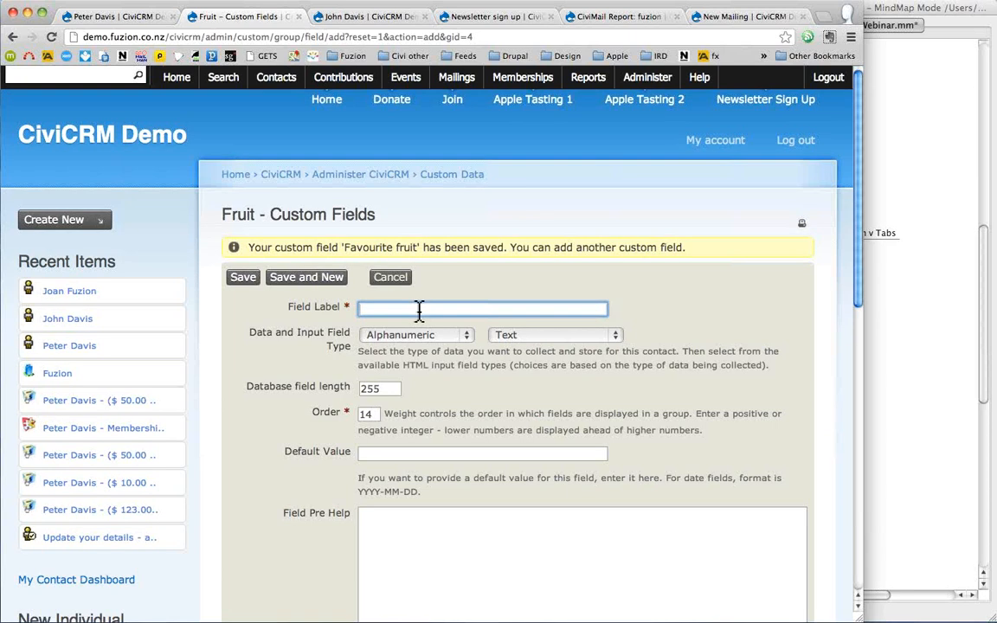
# - Add a 'Hated fruit' radio field reusing the Favourite fruit option set, and save
pyautogui.write('Hates')
pyautogui.press('BackSpace')
pyautogui.press('BackSpace')
pyautogui.write('d fruit')
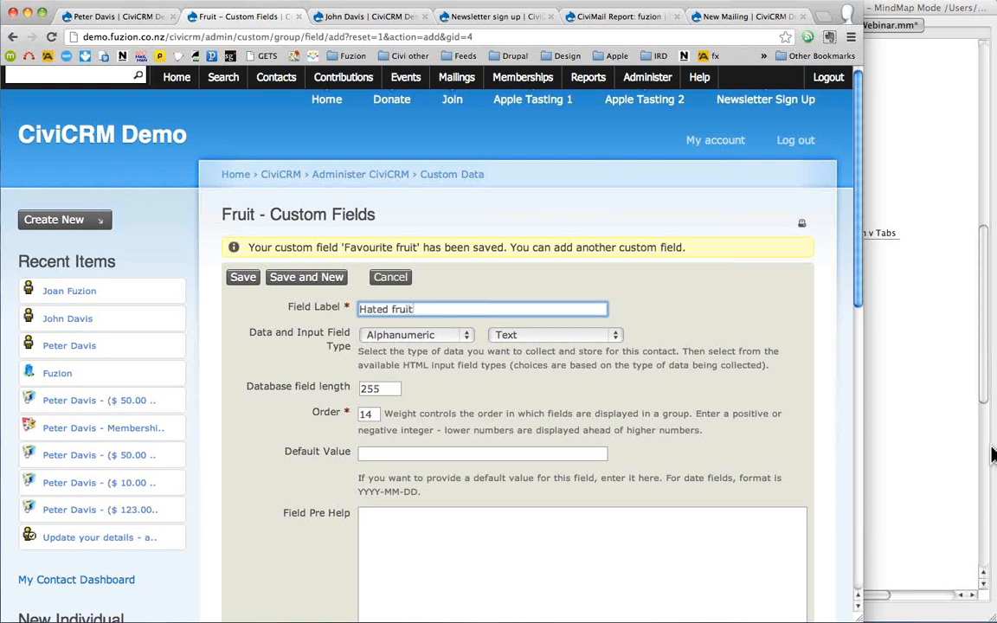
pyautogui.click(526, 336)
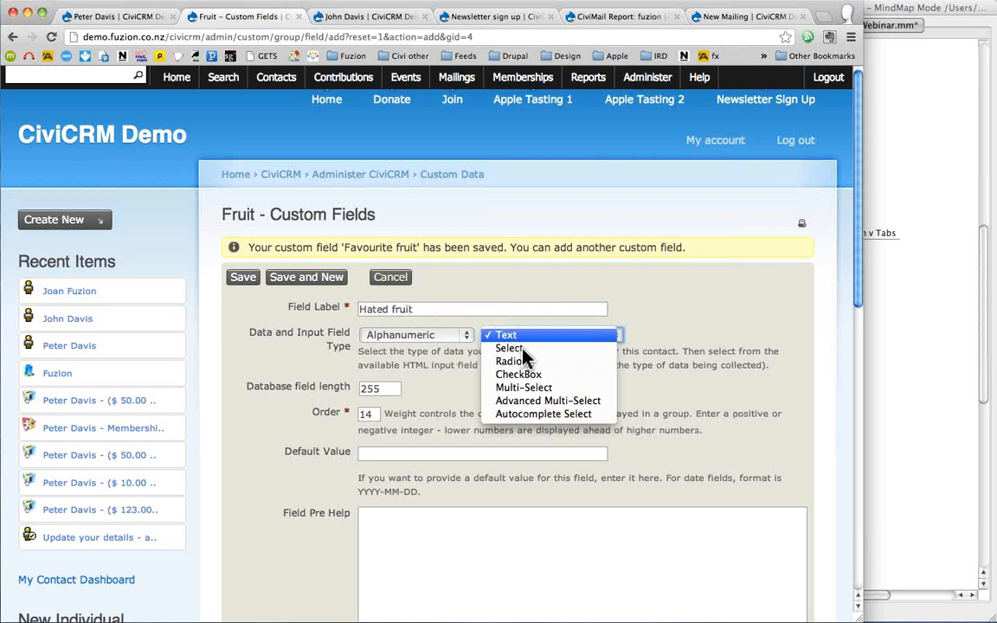
pyautogui.click(519, 362)
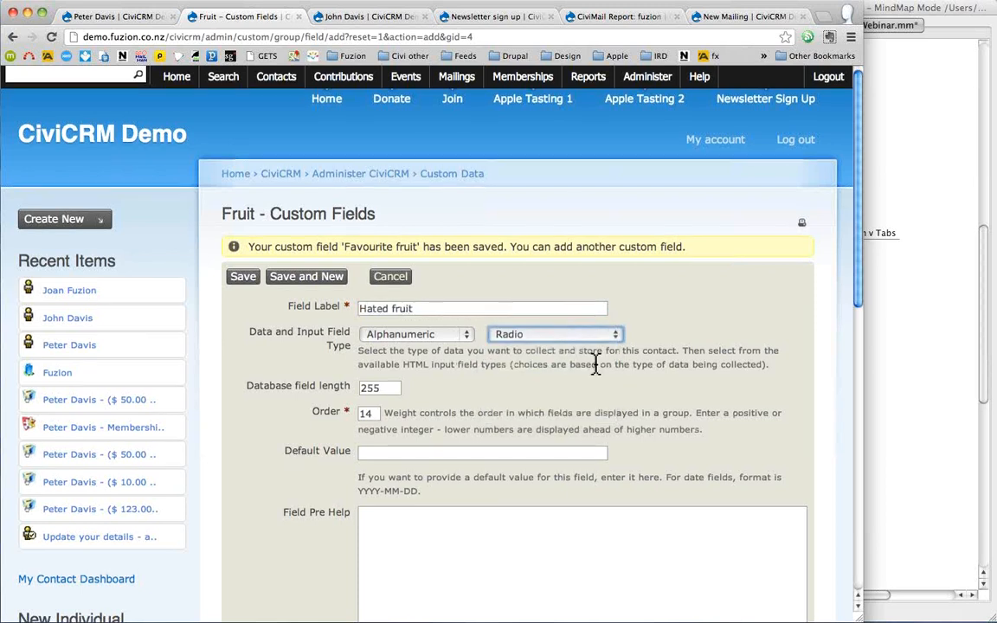
pyautogui.scroll(-3, 595, 364)
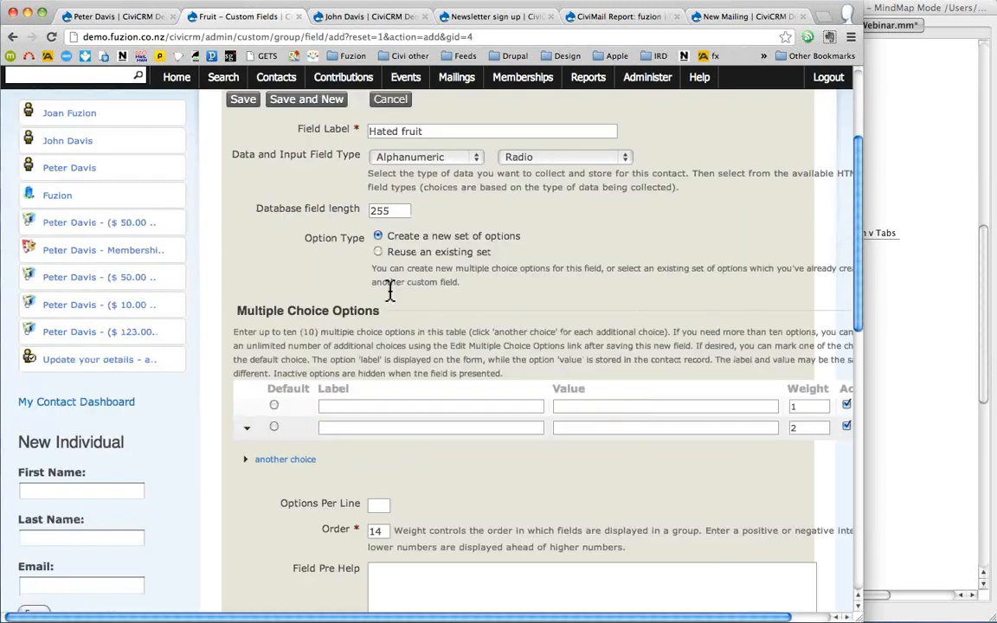
pyautogui.click(377, 252)
pyautogui.click(416, 302)
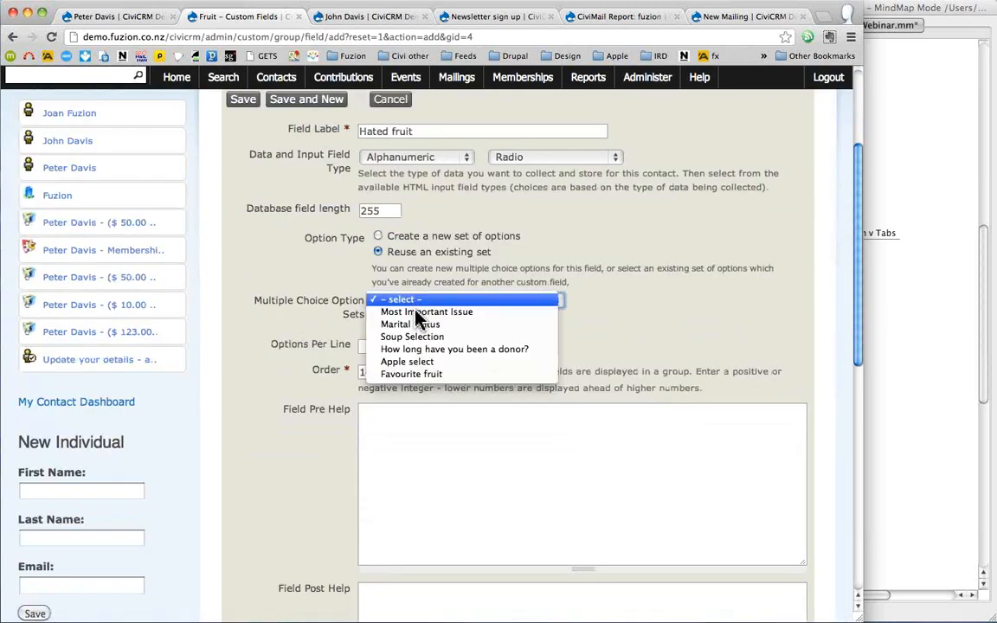
pyautogui.click(435, 379)
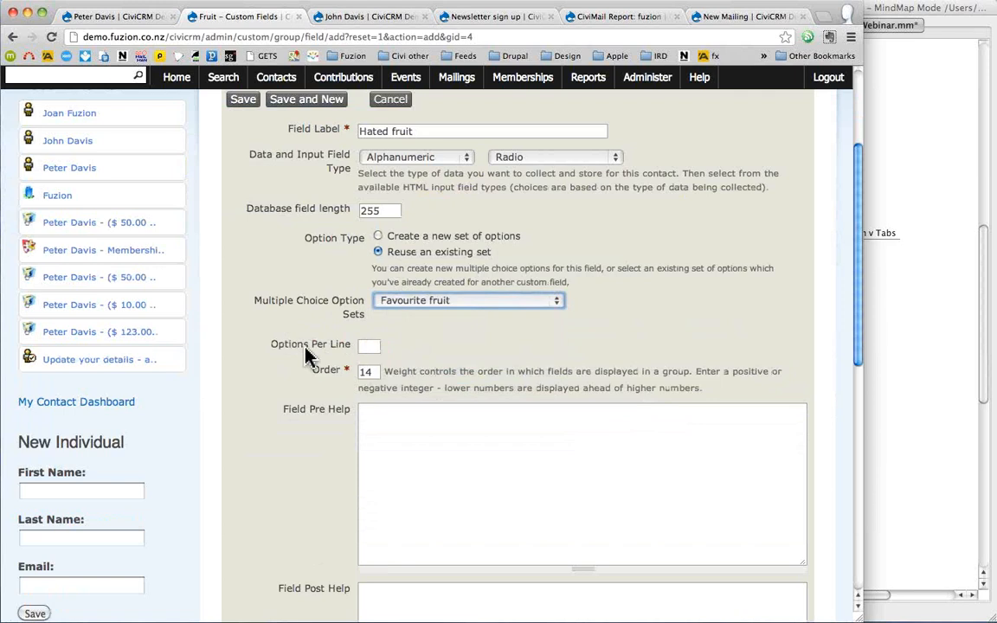
pyautogui.scroll(-10, 307, 350)
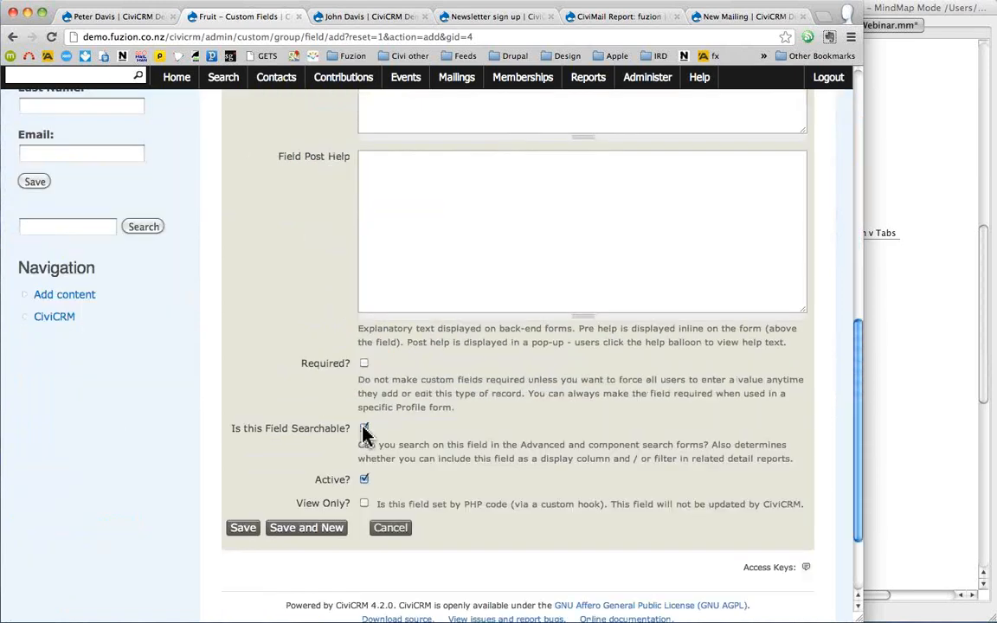
pyautogui.click(283, 531)
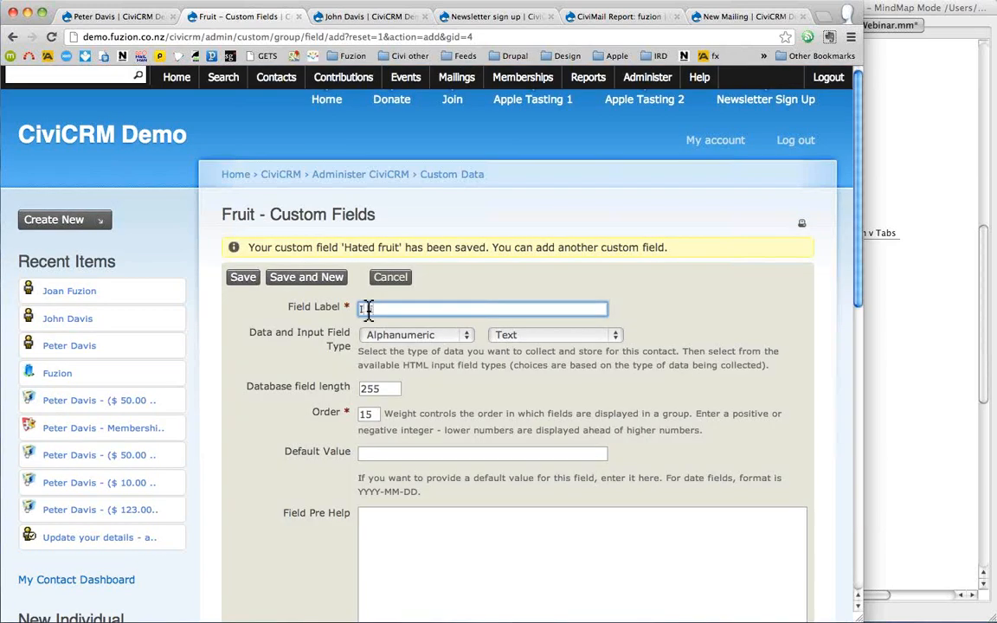
# - Save an 'I like' checkbox field in the Fruit set, then open the demo contact's record
pyautogui.write('I like')
pyautogui.click(529, 337)
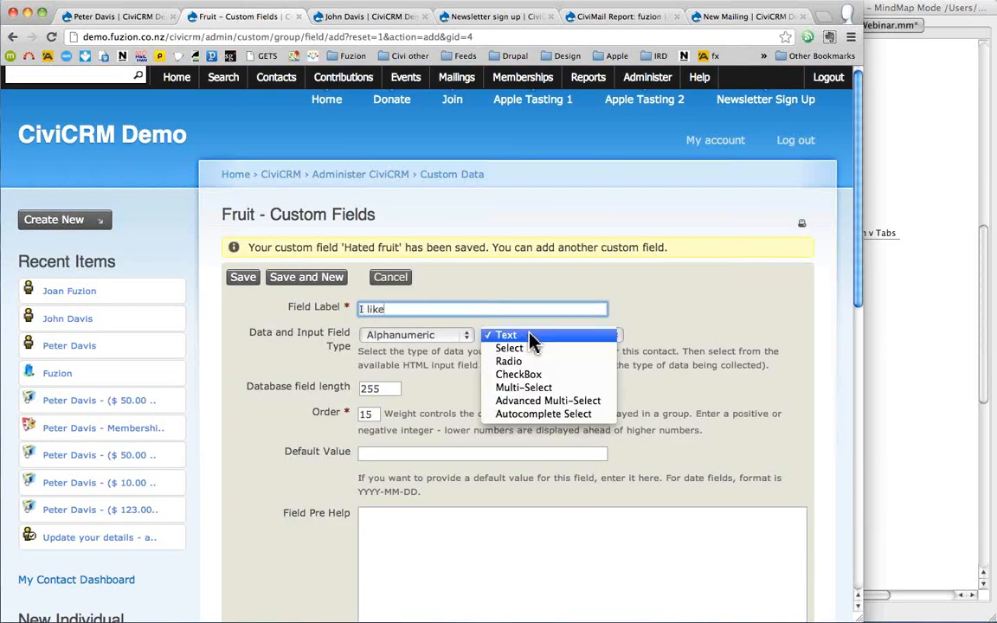
pyautogui.click(537, 376)
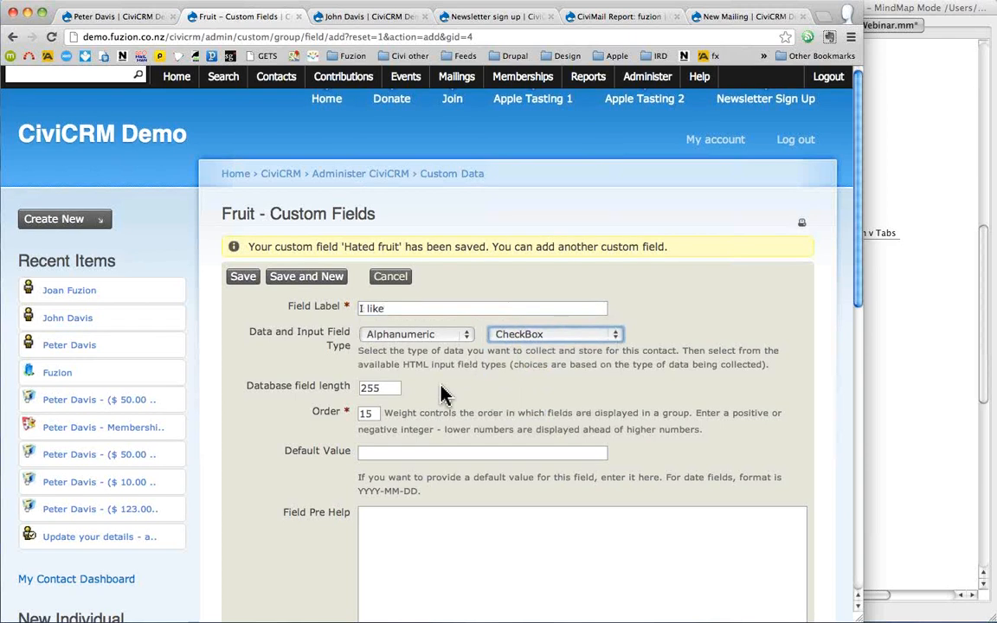
pyautogui.scroll(-2, 441, 394)
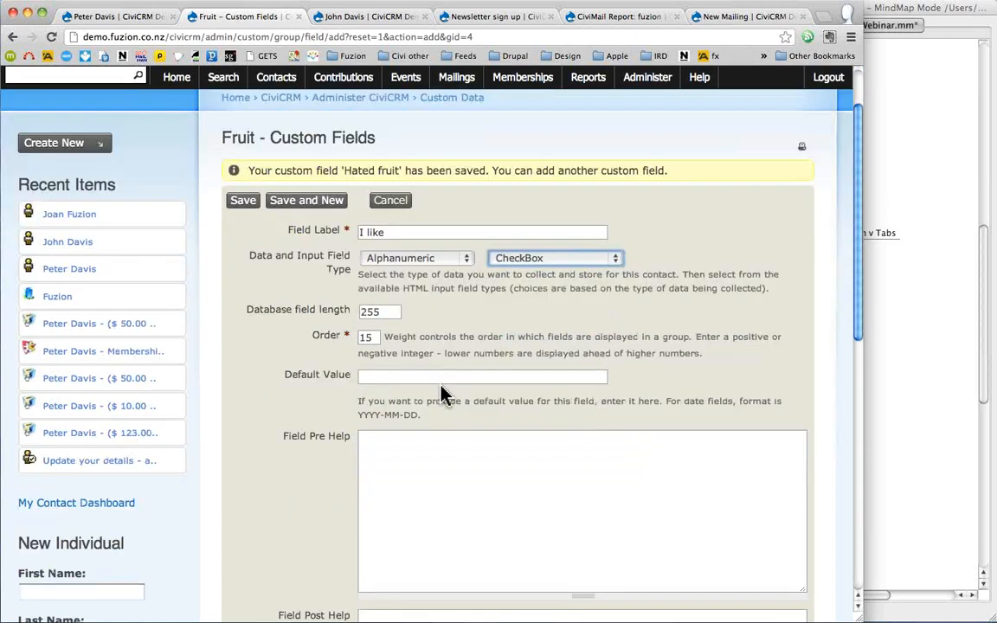
pyautogui.scroll(-1, 442, 394)
pyautogui.scroll(-10, 441, 394)
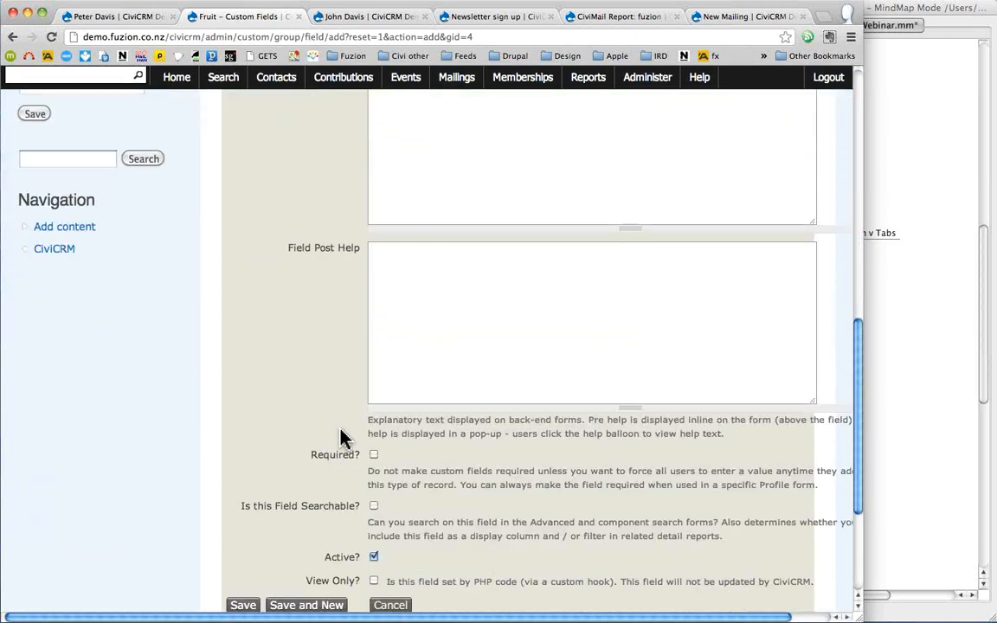
pyautogui.click(243, 605)
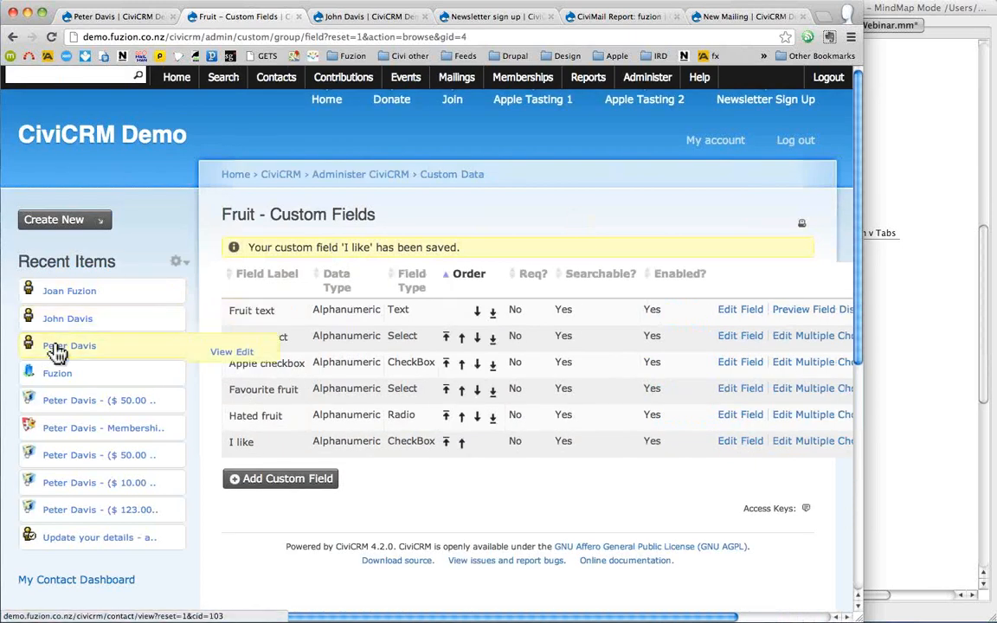
pyautogui.click(56, 347)
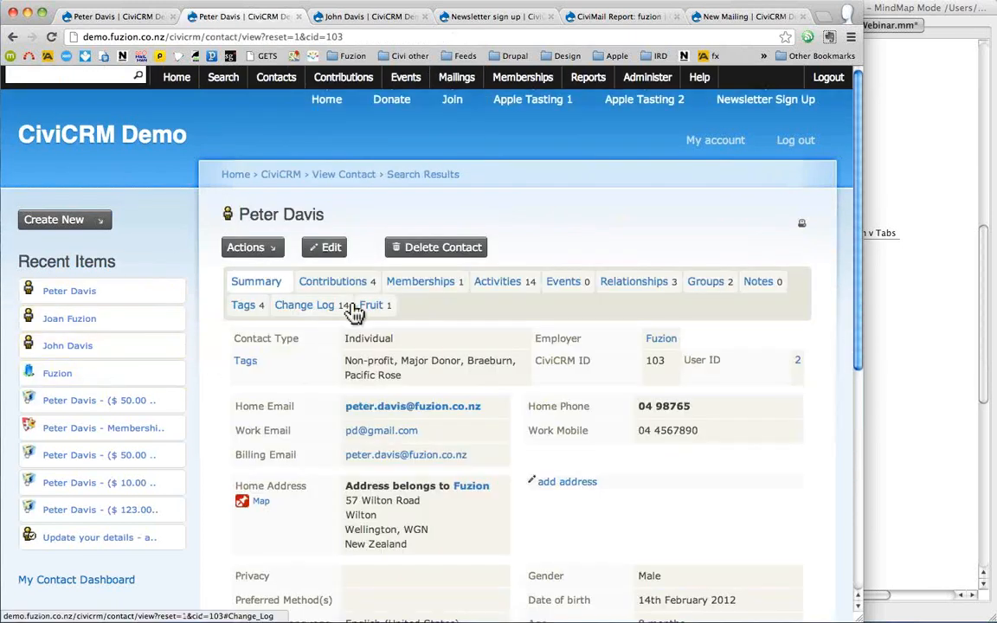
# - Set the contact's Fruit data to Favourite fruit apple, Hated fruit banana, and checkboxes apple and banana
pyautogui.click(372, 307)
pyautogui.click(268, 343)
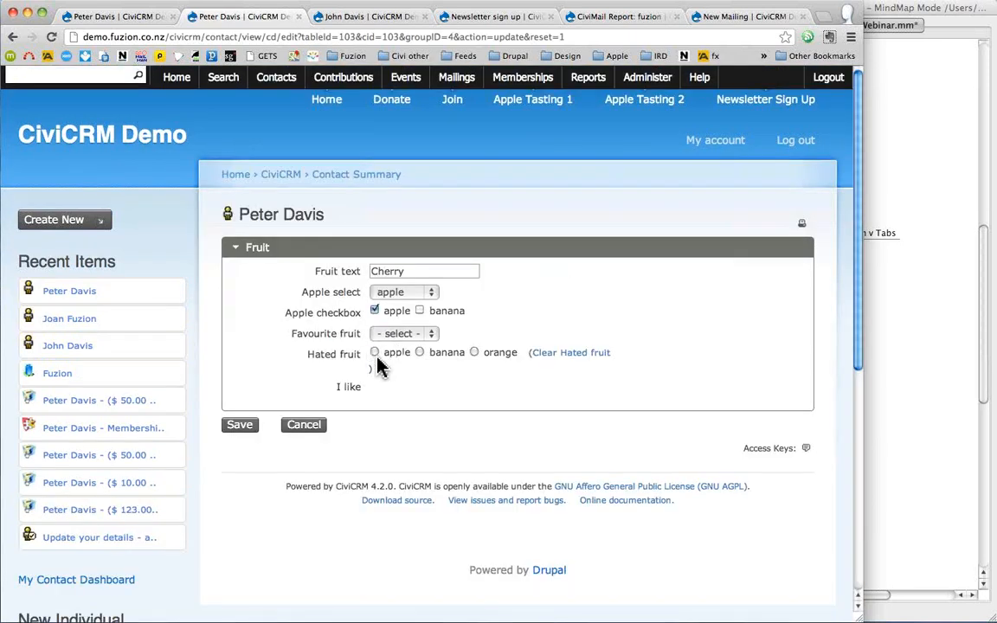
pyautogui.click(432, 335)
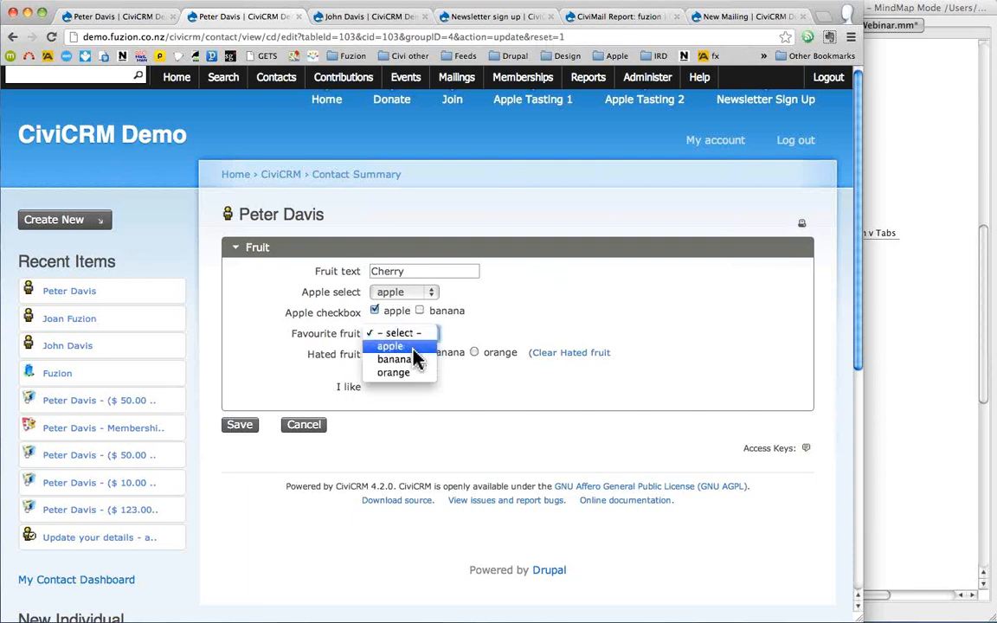
pyautogui.click(413, 347)
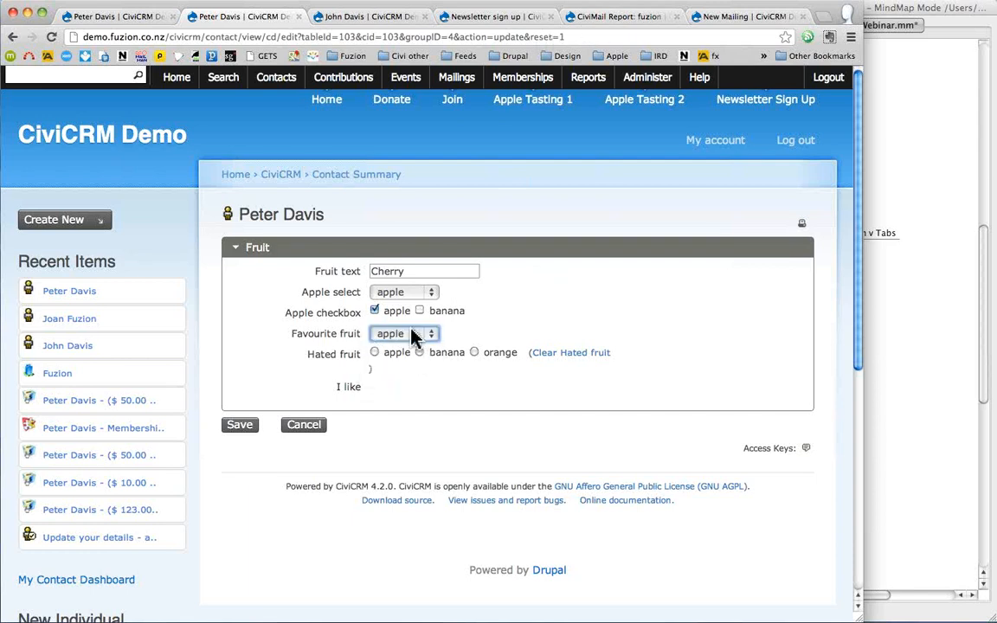
pyautogui.click(416, 350)
pyautogui.click(418, 352)
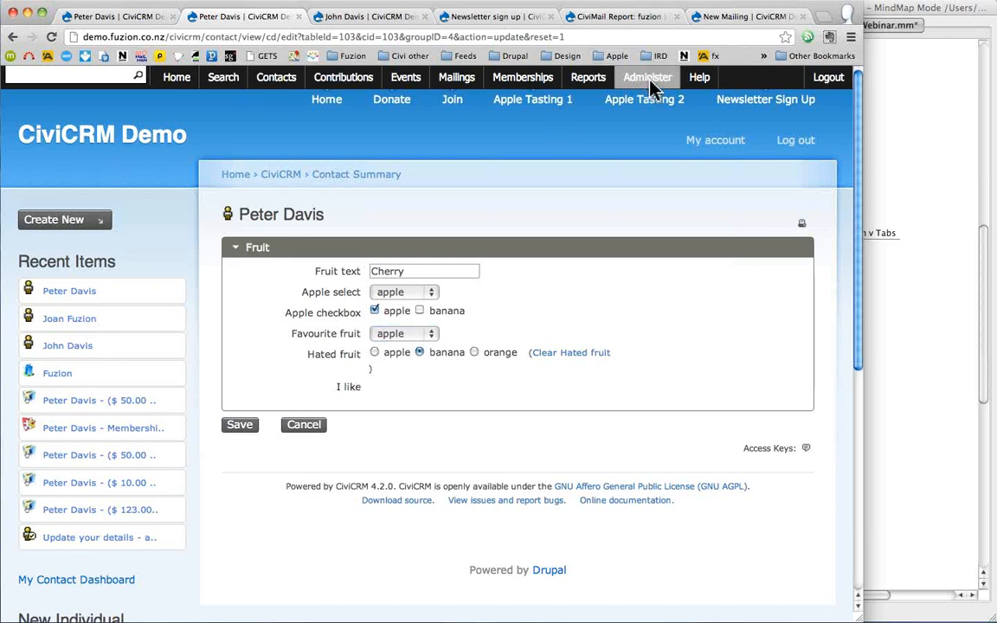
pyautogui.click(375, 310)
pyautogui.click(420, 311)
pyautogui.click(375, 311)
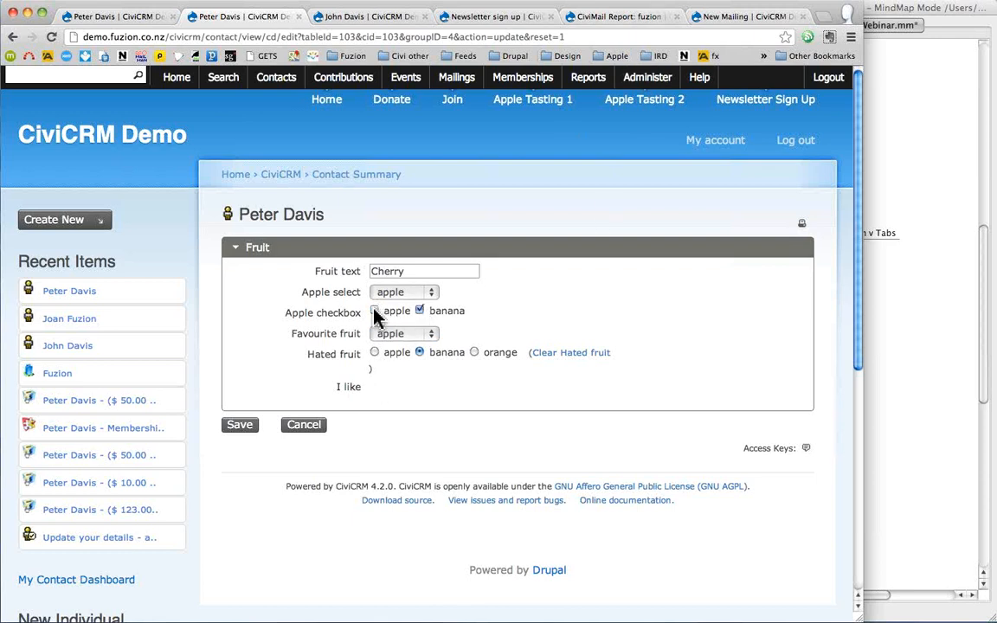
pyautogui.click(239, 429)
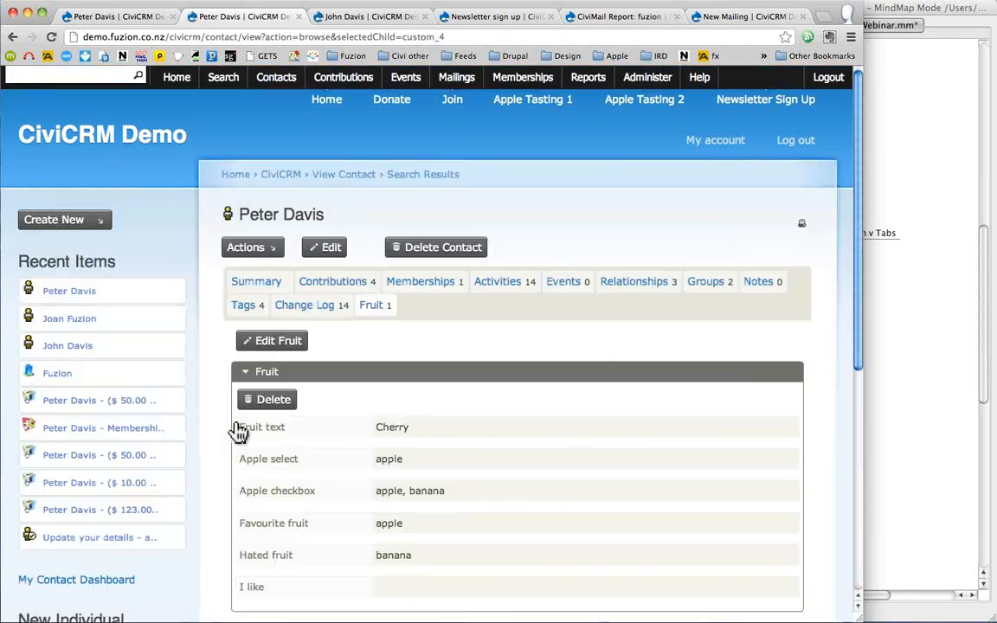
pyautogui.click(900, 184)
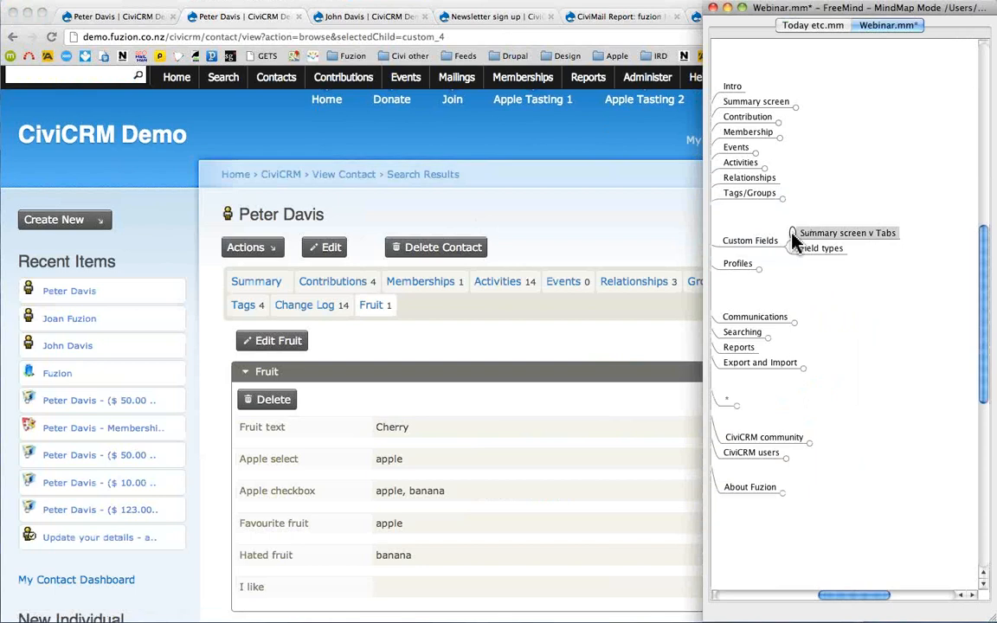
# - Switch the contact's record from the Fruit data to the Summary details
pyautogui.click(561, 223)
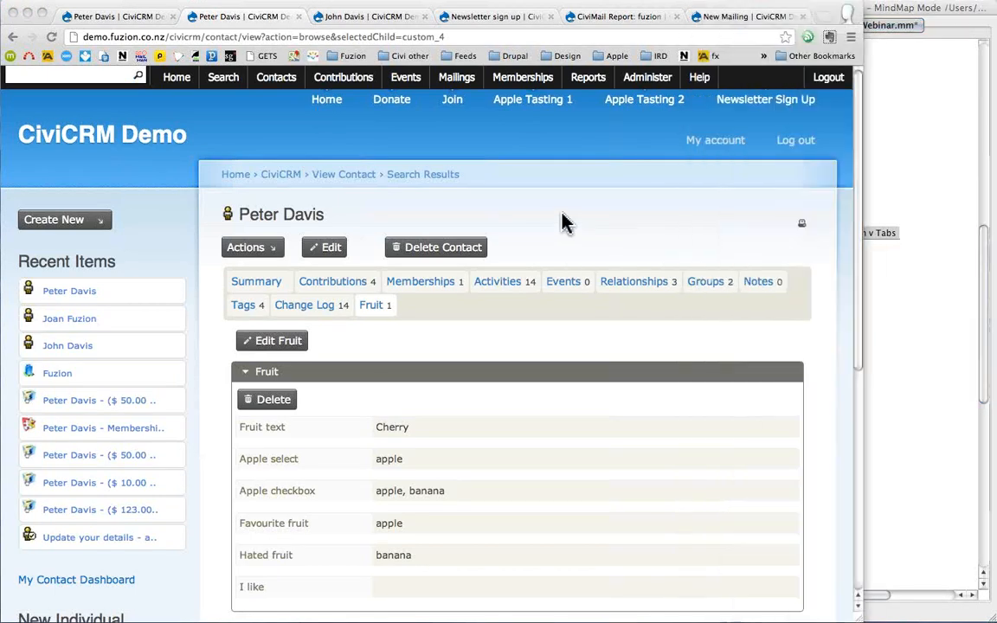
pyautogui.doubleClick(389, 310)
pyautogui.moveTo(389, 310)
pyautogui.mouseDown()
pyautogui.moveTo(374, 307)
pyautogui.moveTo(395, 307)
pyautogui.mouseUp()
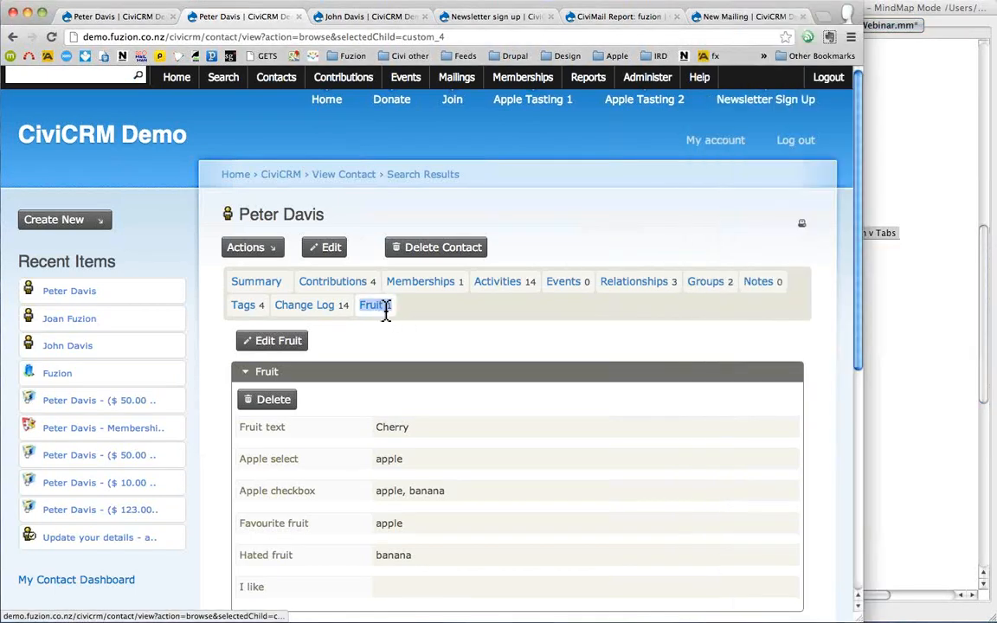
pyautogui.click(259, 289)
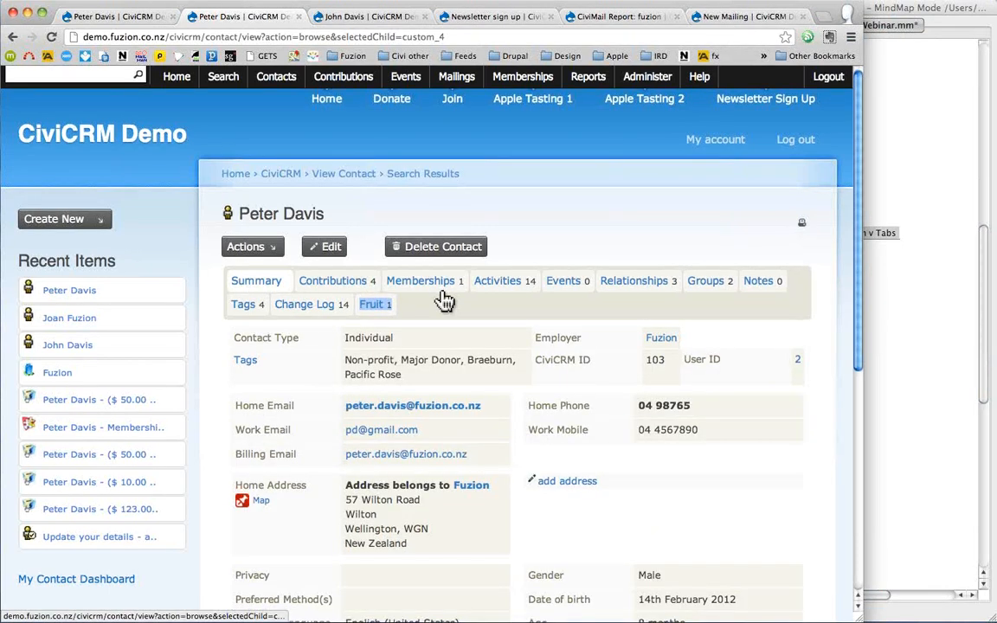
pyautogui.scroll(-8, 444, 301)
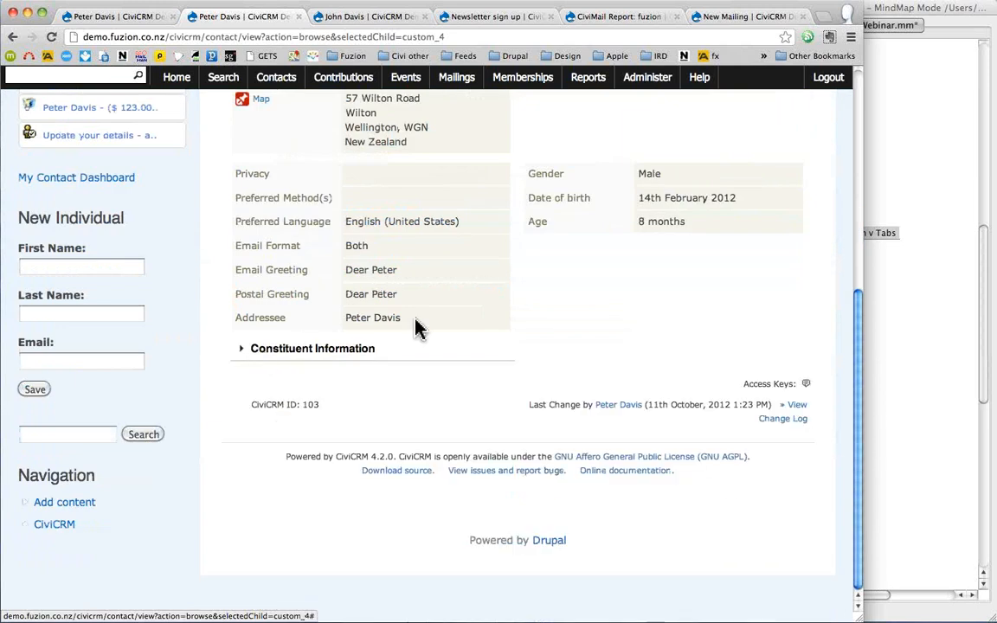
pyautogui.scroll(1, 512, 310)
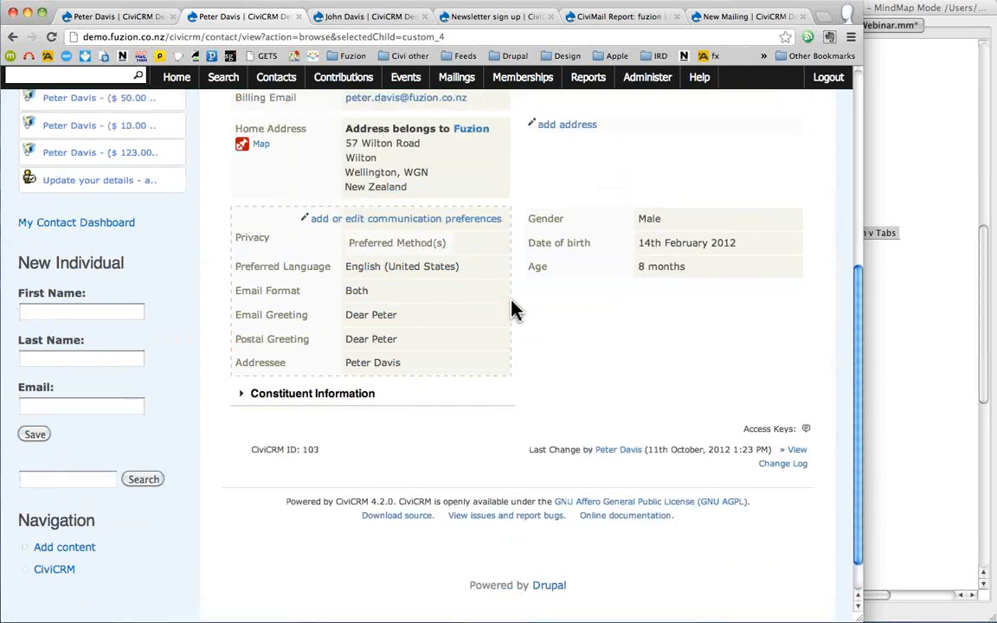
pyautogui.scroll(4, 511, 310)
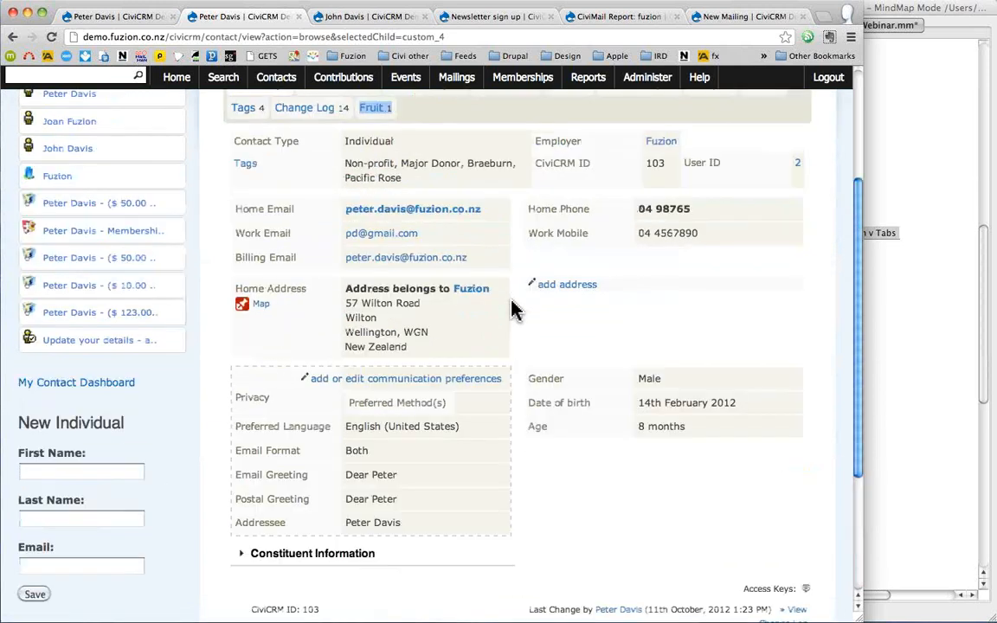
pyautogui.scroll(1, 512, 310)
pyautogui.scroll(2, 513, 310)
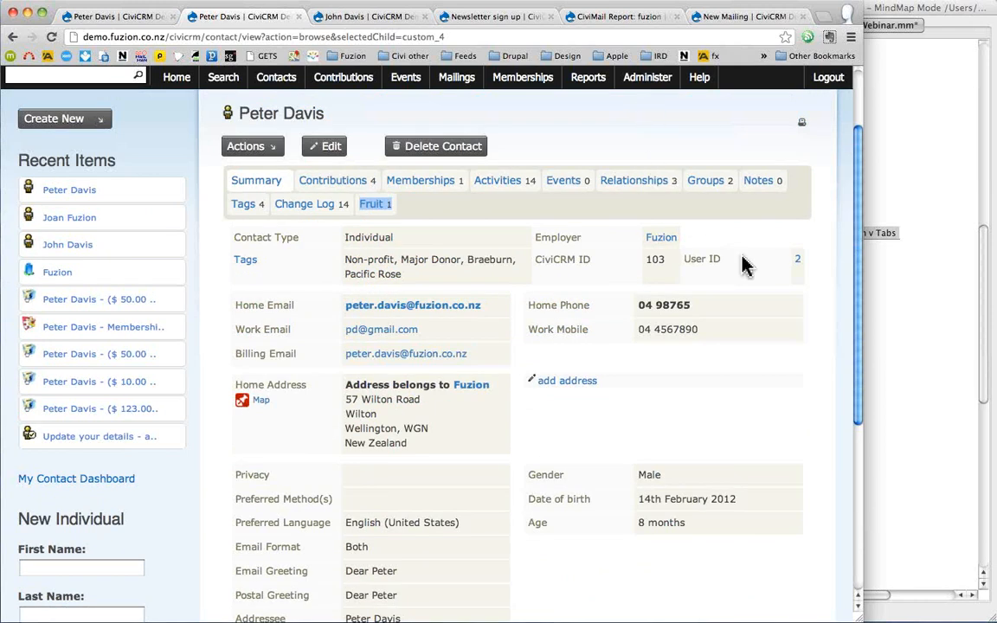
# - In the FreeMind outline, move Export and Import and then Searching up under Profiles
pyautogui.click(930, 333)
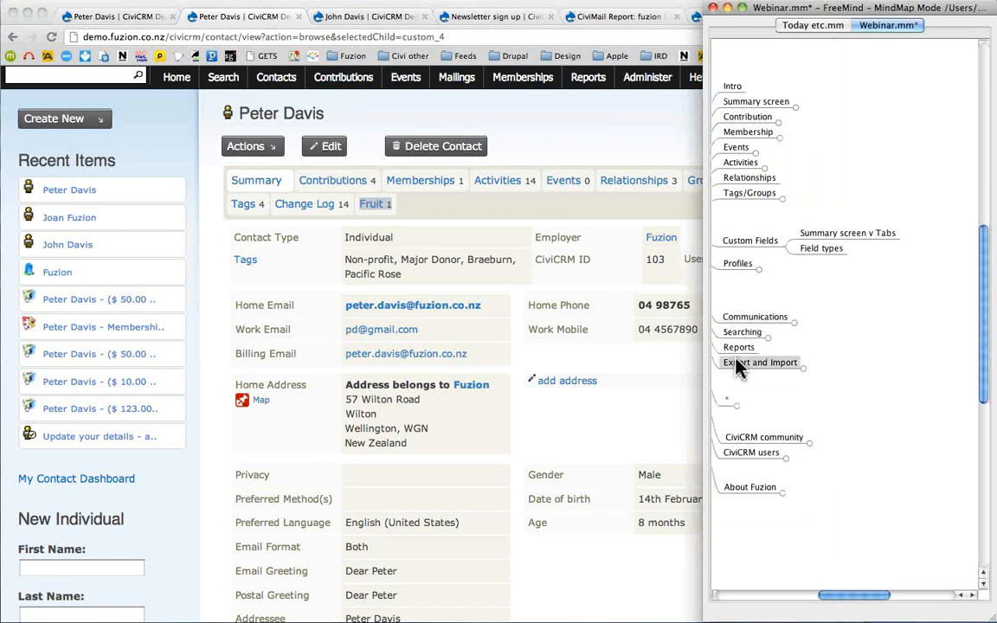
pyautogui.hotkey('ctrl', 'Up')
pyautogui.hotkey('ctrl', 'Up')
pyautogui.hotkey('ctrl', 'Up')
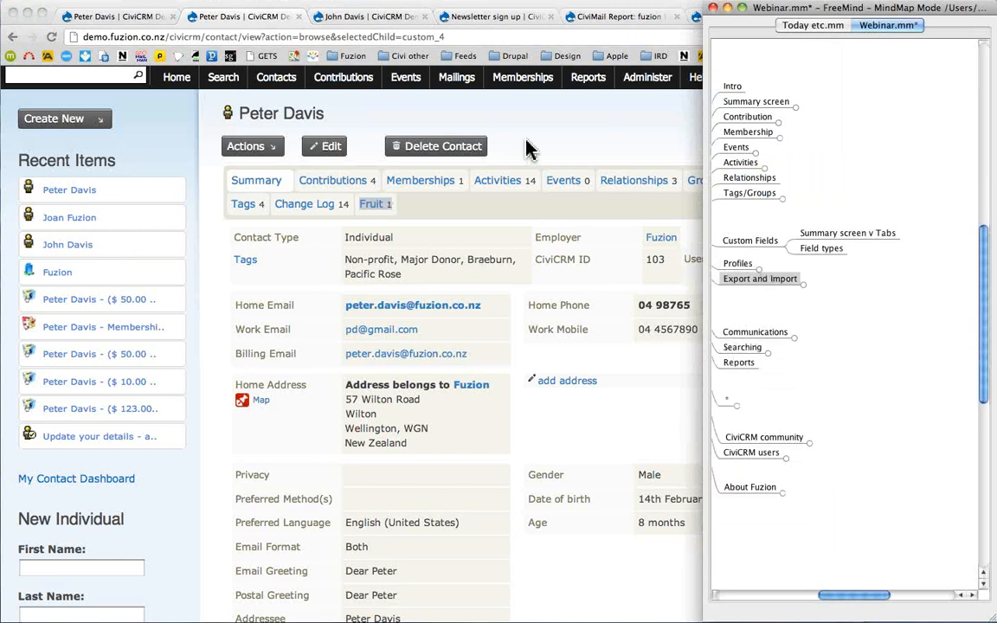
pyautogui.click(558, 131)
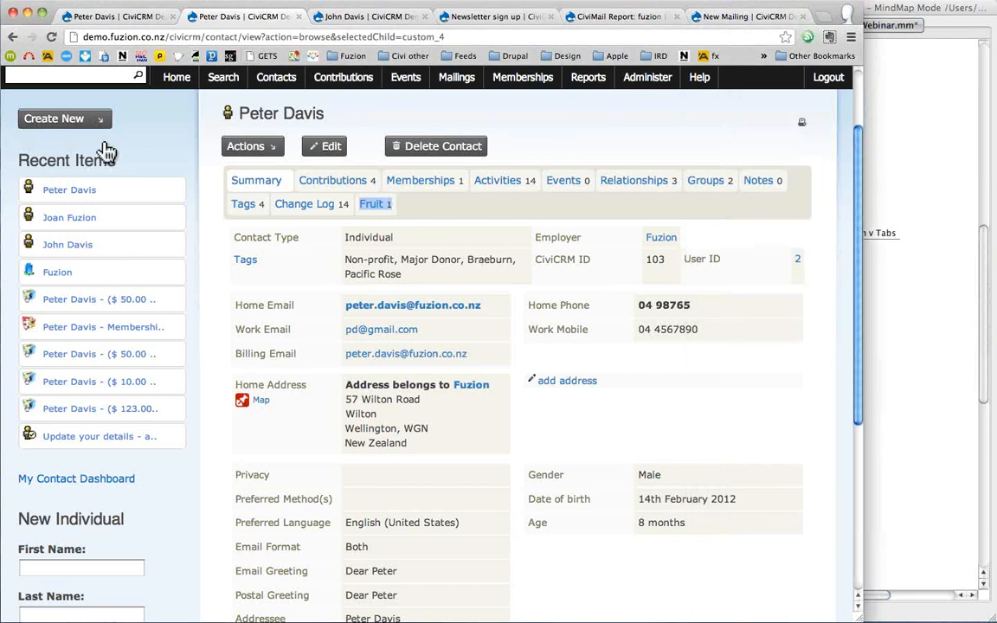
pyautogui.click(922, 287)
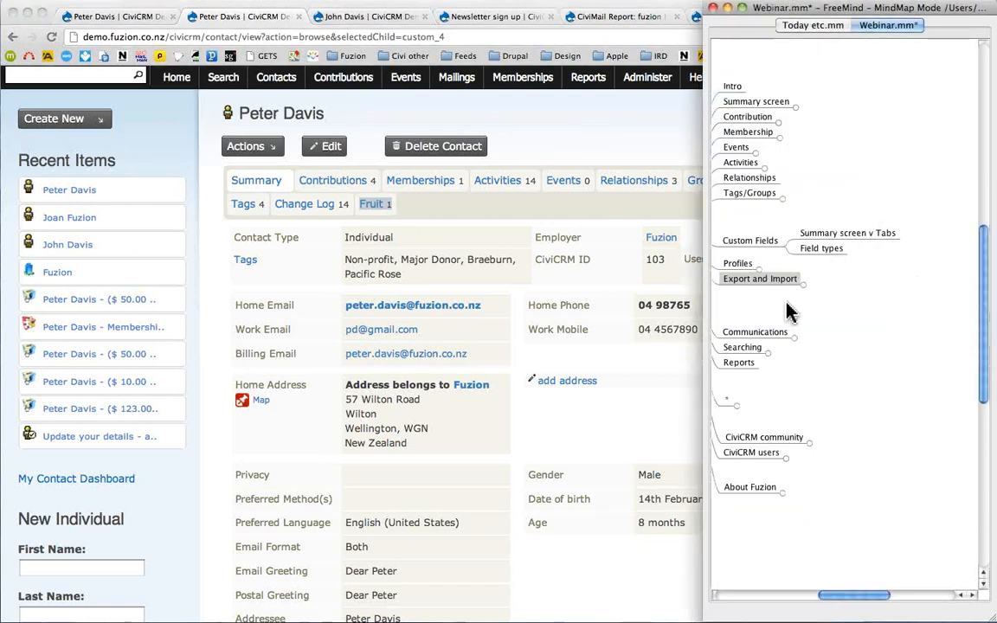
pyautogui.hotkey('ctrl', 'Up')
pyautogui.hotkey('ctrl', 'Up')
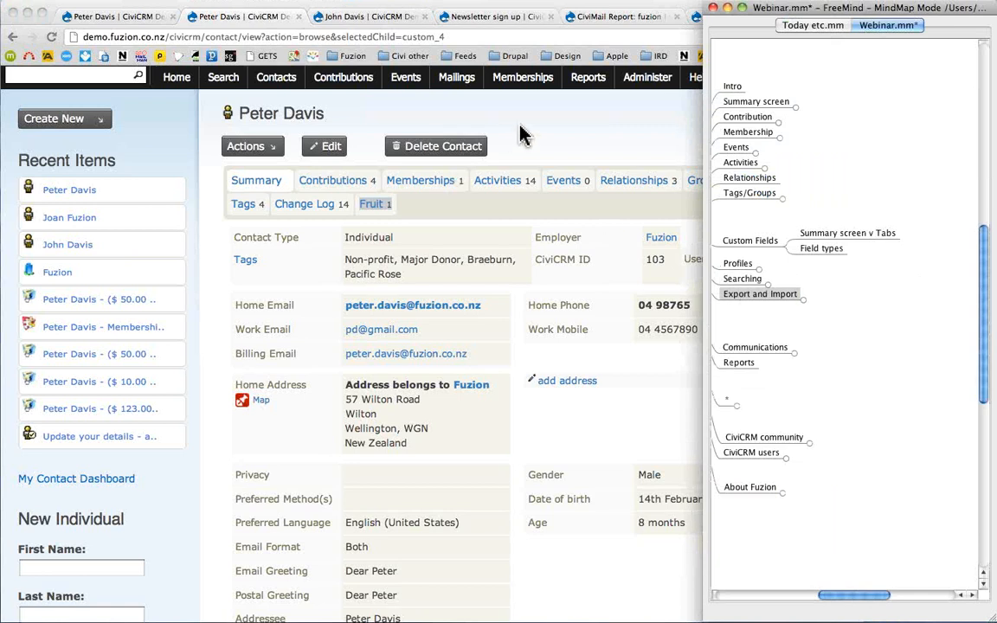
pyautogui.click(475, 120)
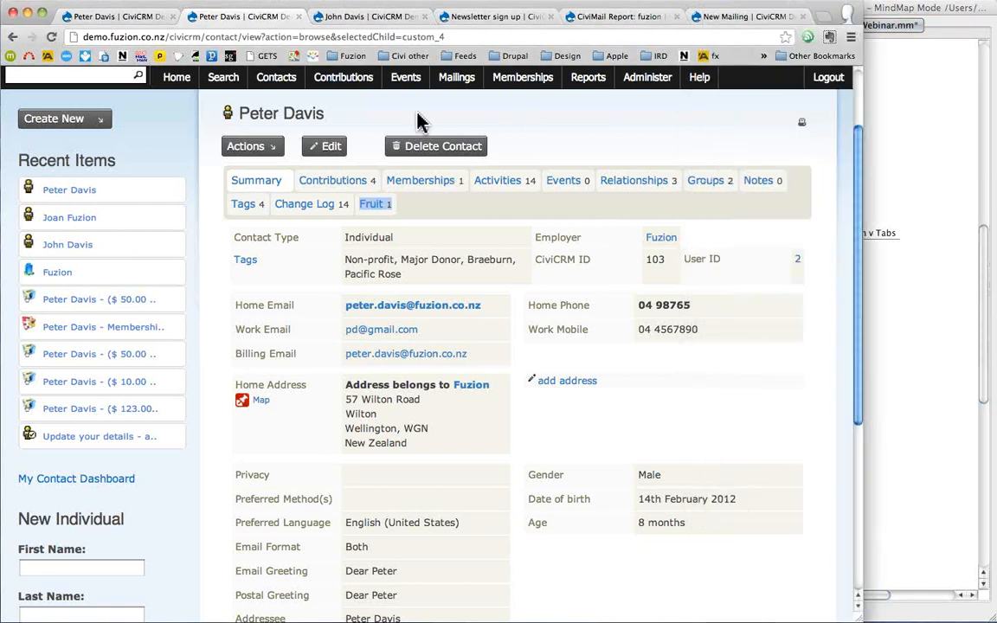
# - Quick-search for %fuzion to list the 10 matching contacts
pyautogui.click(74, 75)
pyautogui.write('%fuzion')
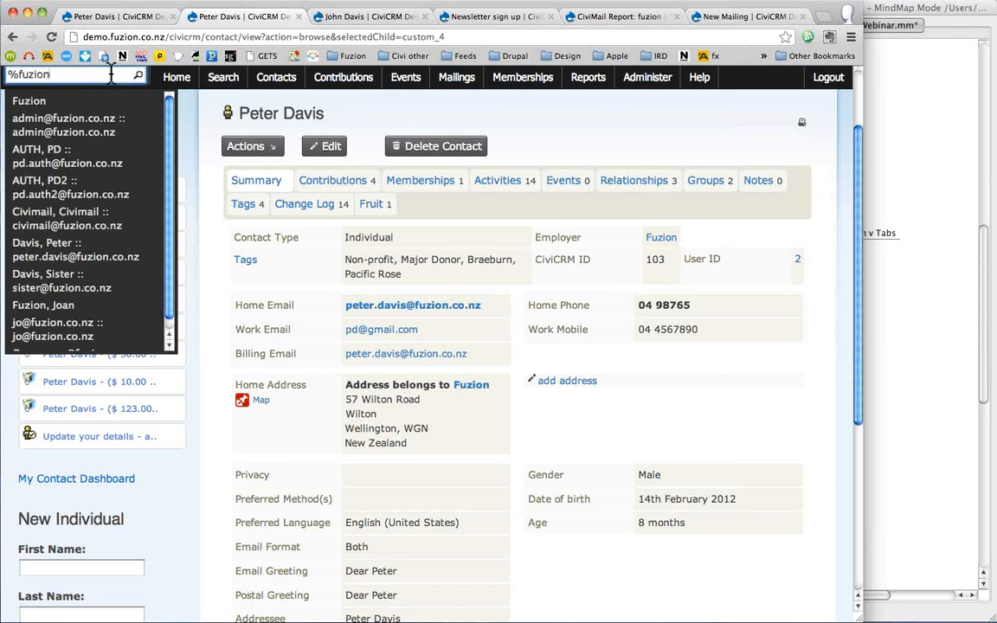
pyautogui.press('Return')
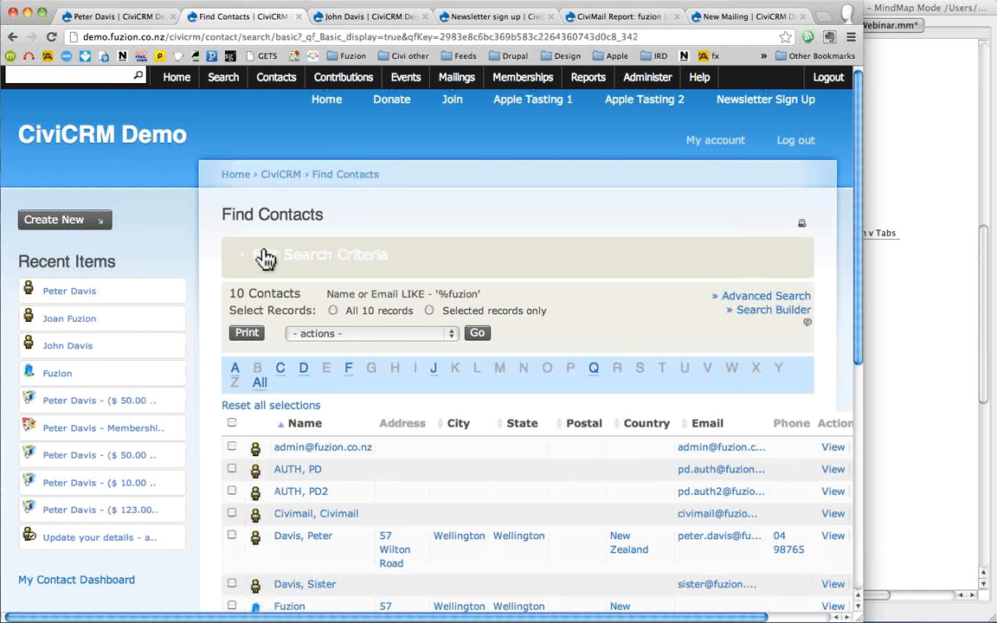
# - Expand the search criteria and review the contact type, group and tag lists without changing them
pyautogui.click(364, 256)
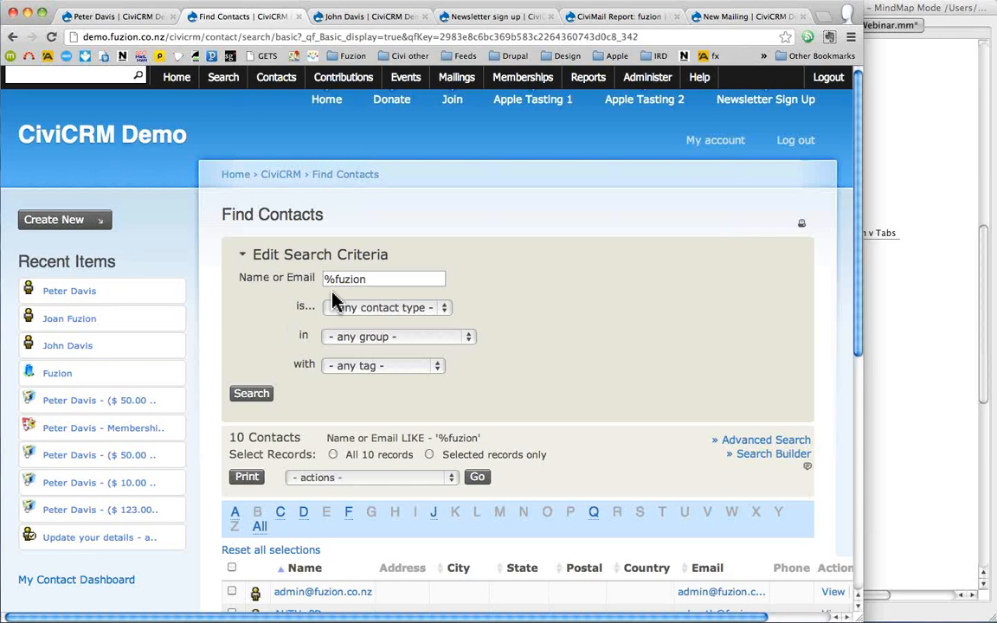
pyautogui.click(386, 310)
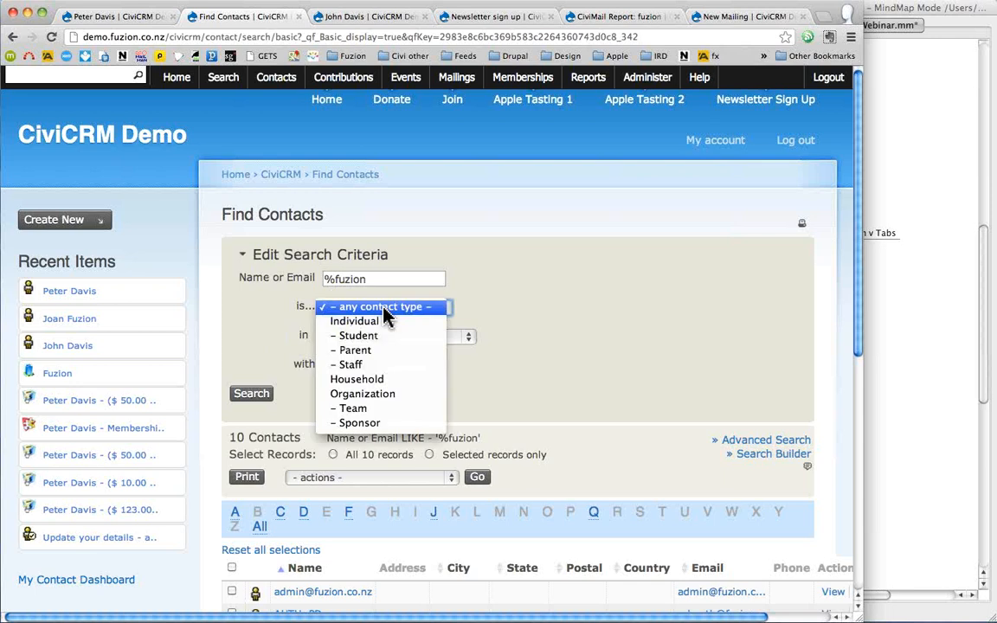
pyautogui.click(469, 338)
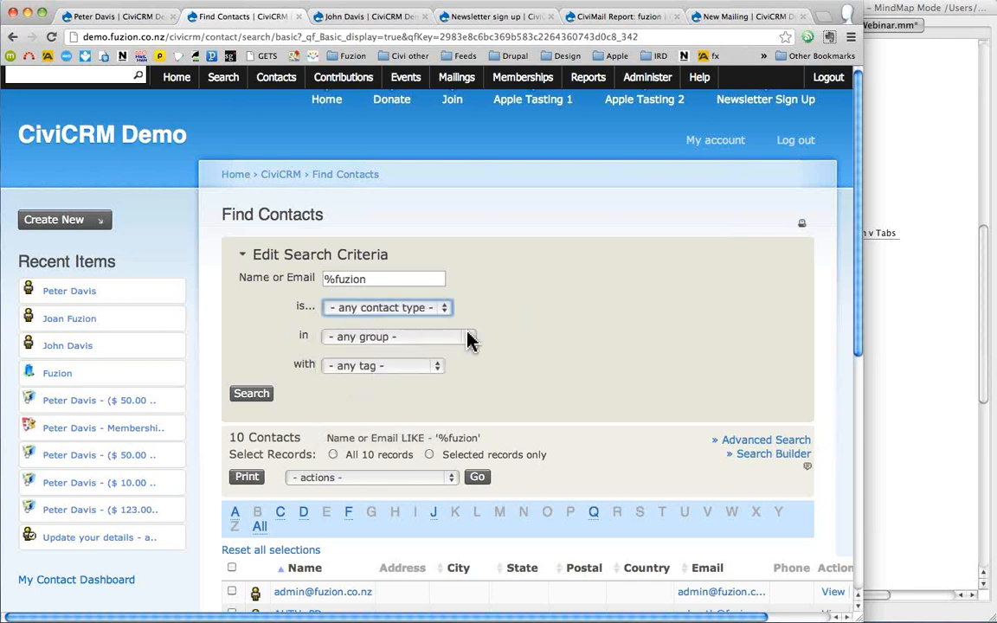
pyautogui.click(448, 345)
pyautogui.click(546, 340)
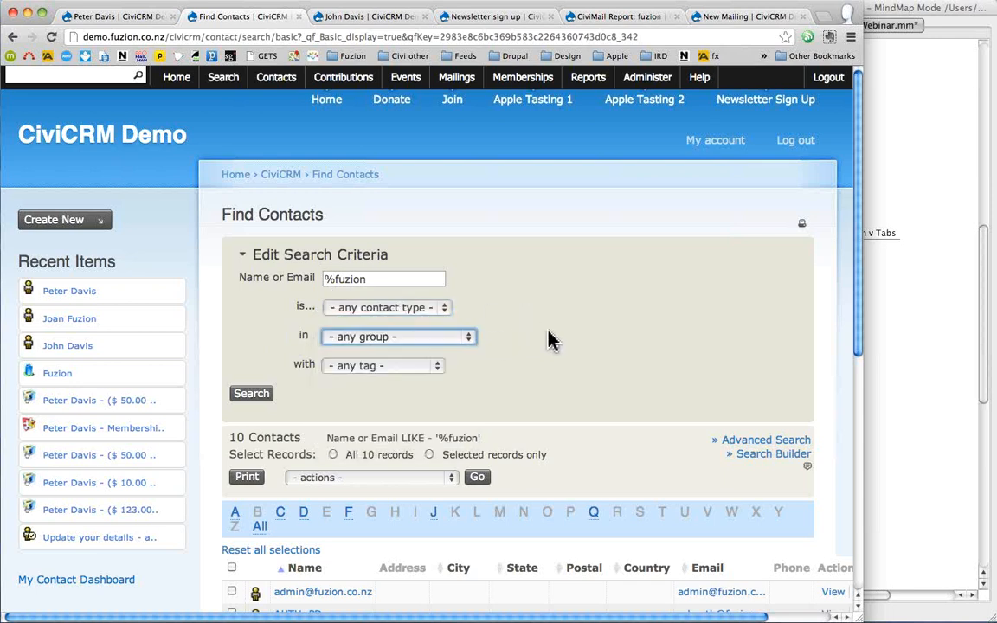
pyautogui.click(420, 368)
pyautogui.click(530, 374)
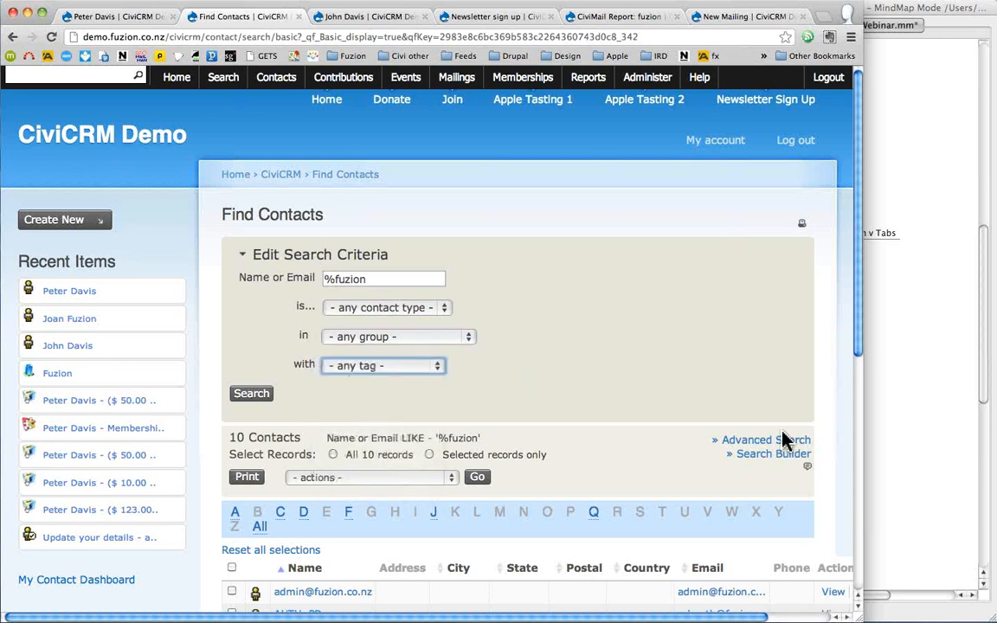
pyautogui.click(756, 443)
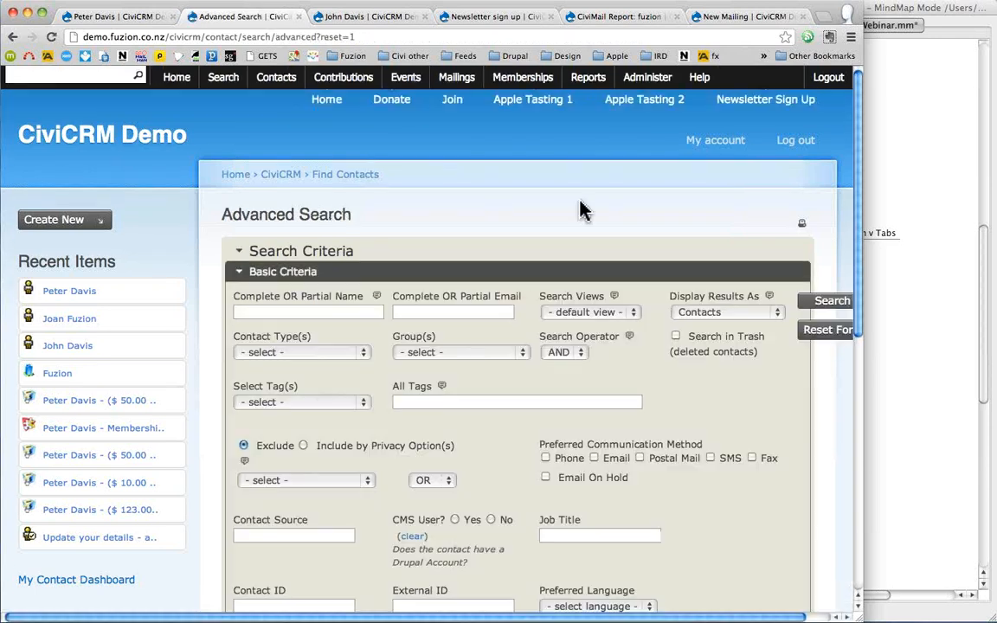
# - Scroll through Advanced Search, briefly expanding and collapsing the event criteria
pyautogui.scroll(-3, 582, 210)
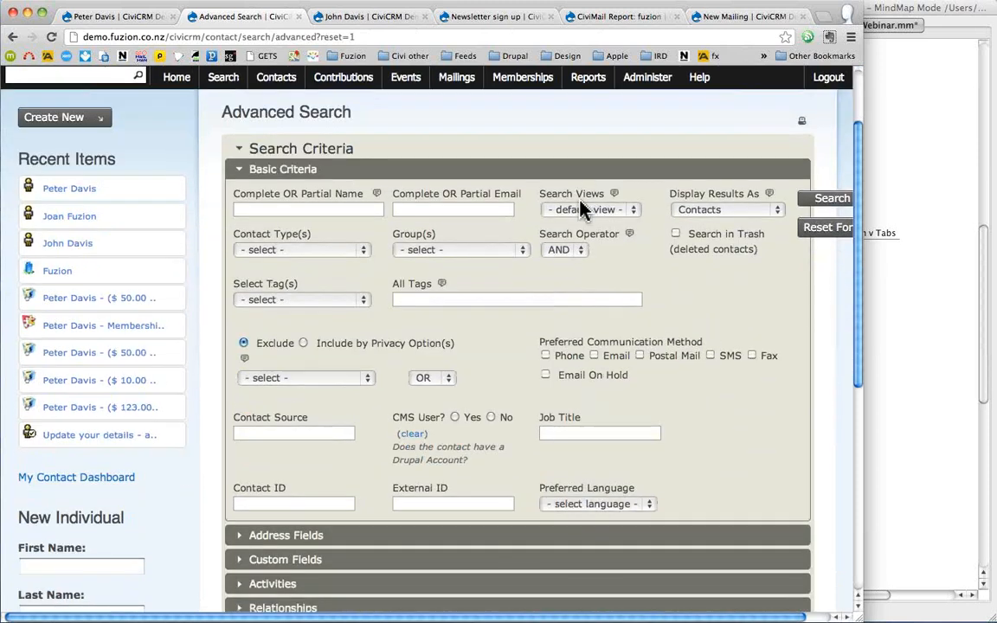
pyautogui.scroll(-2, 581, 211)
pyautogui.scroll(-3, 581, 211)
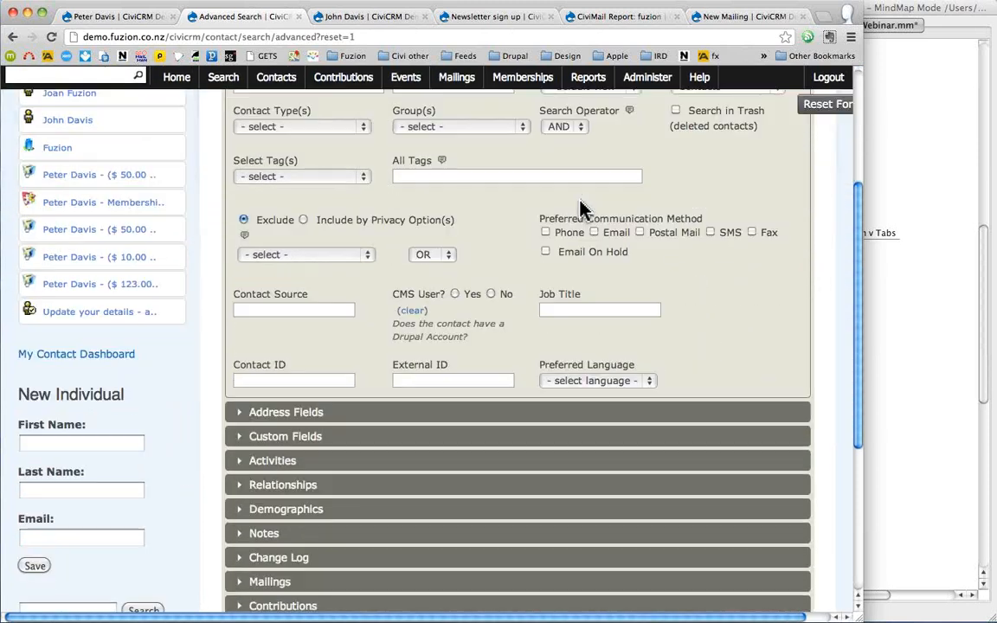
pyautogui.scroll(-2, 581, 210)
pyautogui.scroll(-1, 581, 211)
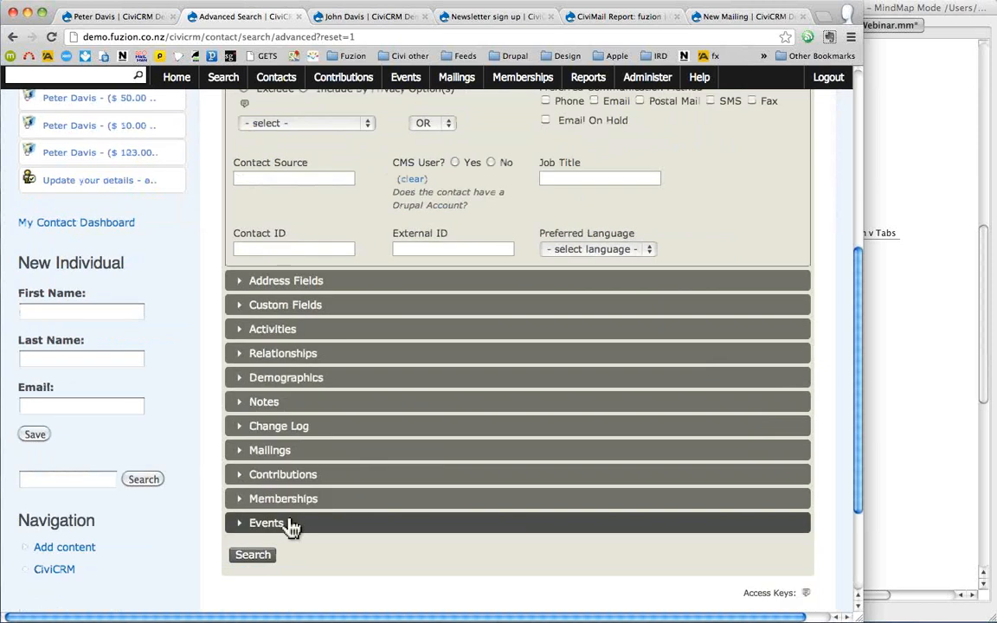
pyautogui.click(274, 525)
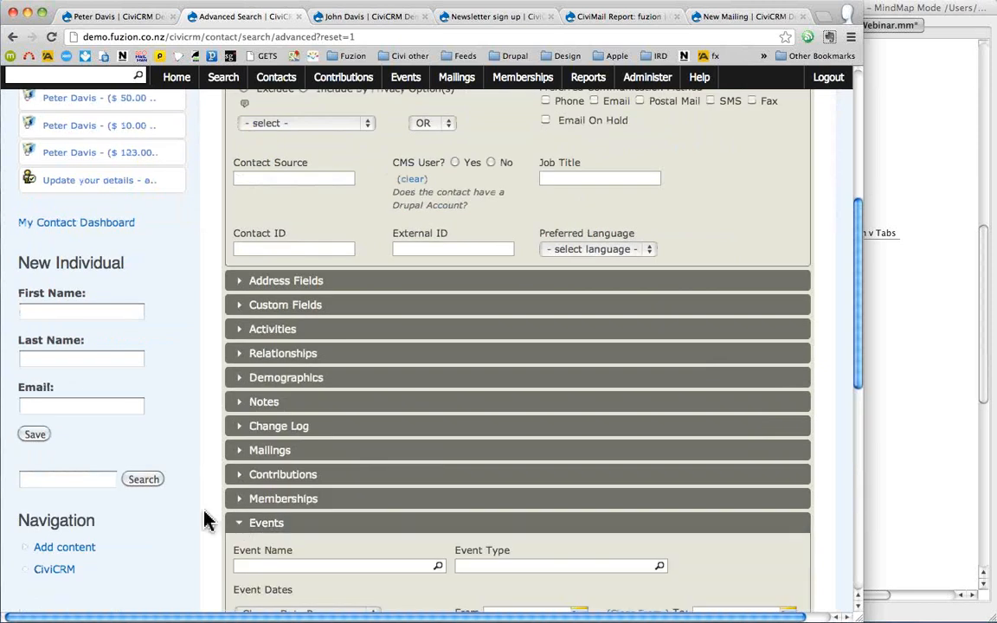
pyautogui.scroll(-4, 205, 520)
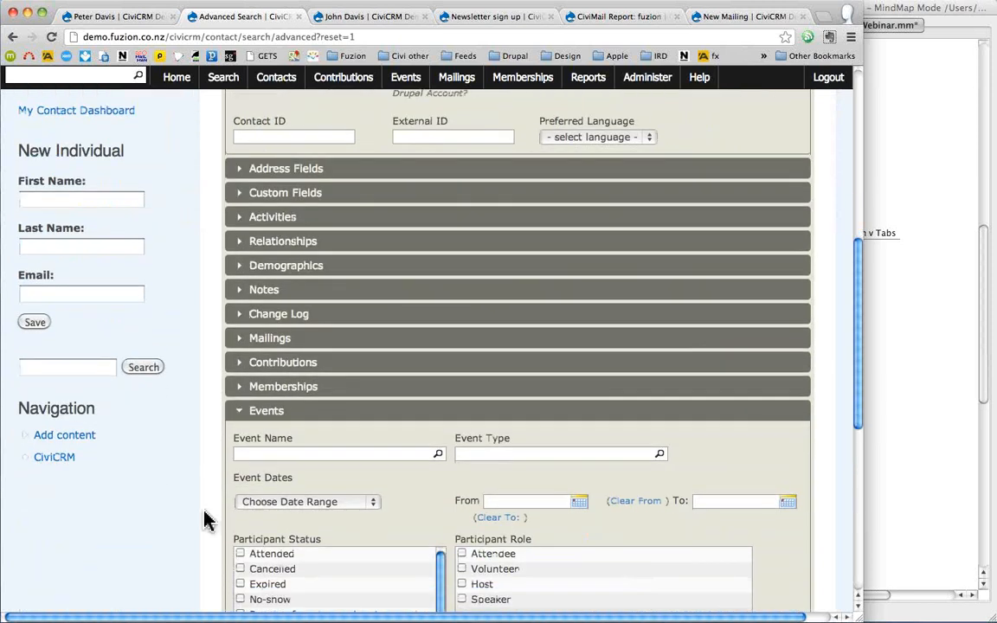
pyautogui.click(264, 410)
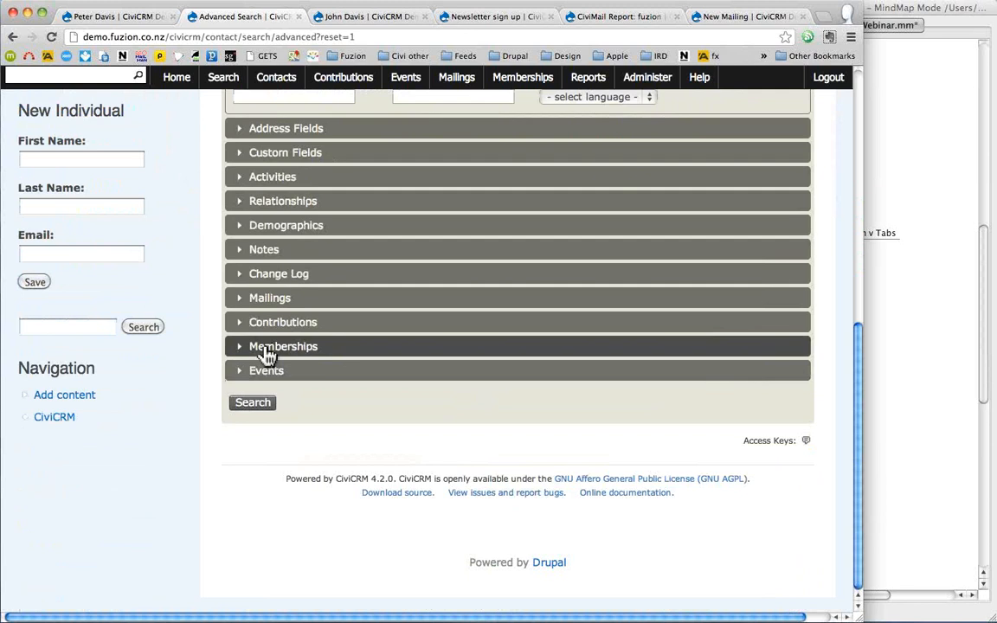
# - Try Student and Current membership filters, clear them, then expand Contributions and Custom Fields criteria
pyautogui.click(268, 350)
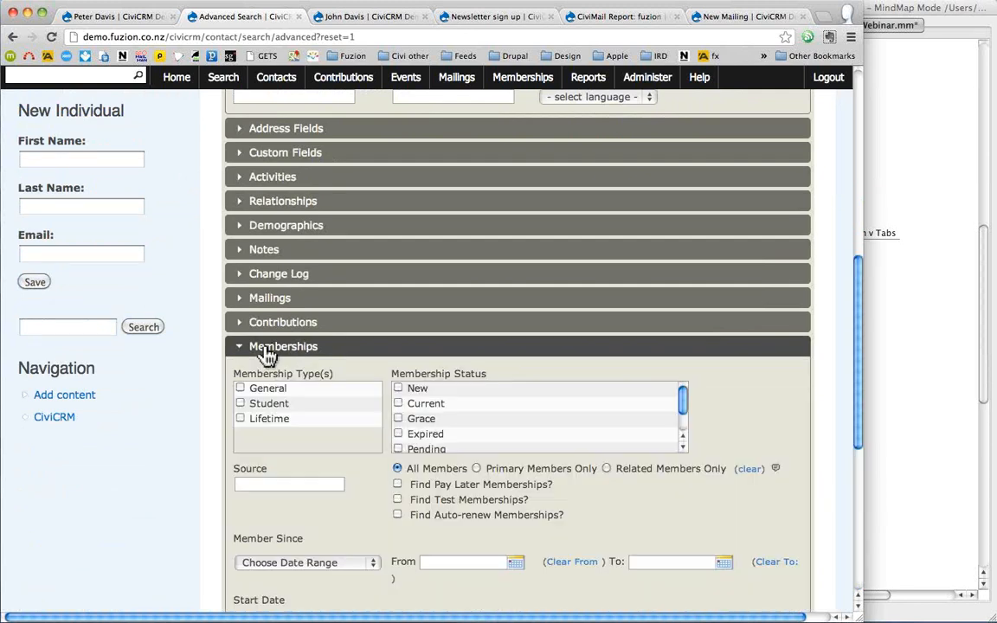
pyautogui.click(240, 403)
pyautogui.click(398, 403)
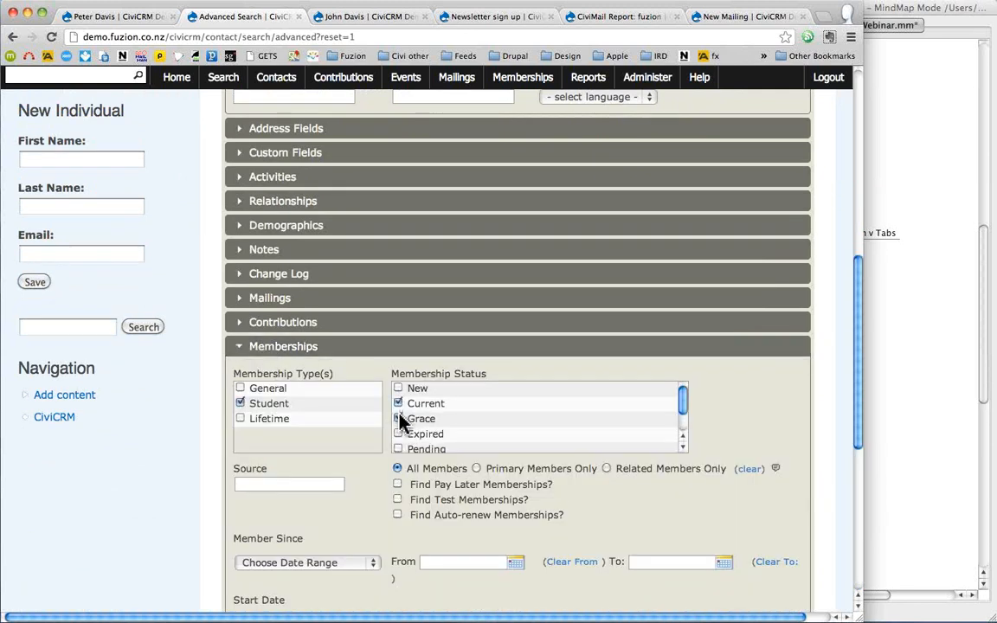
pyautogui.click(397, 418)
pyautogui.click(397, 418)
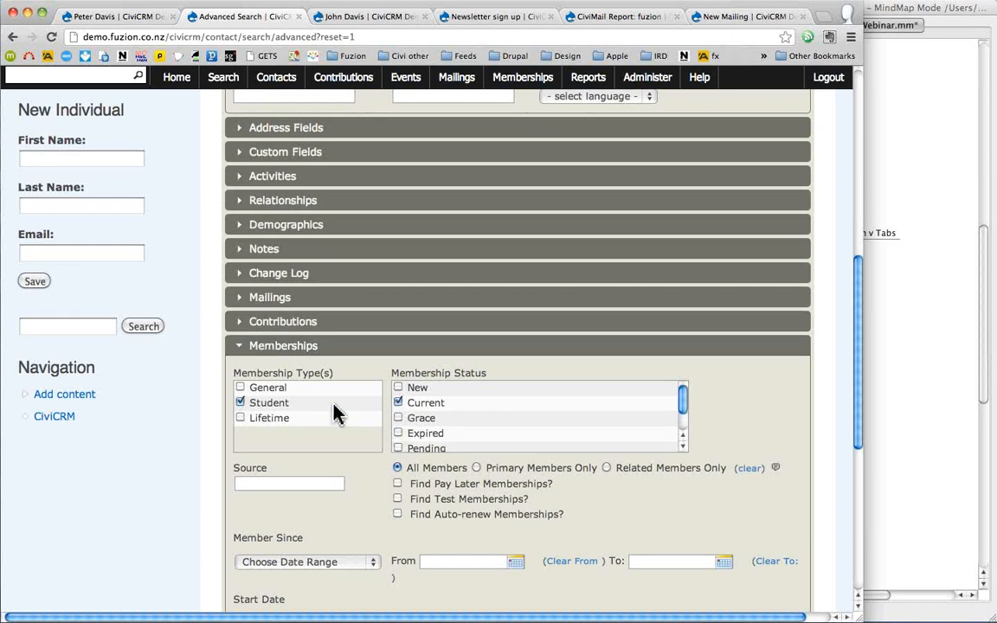
pyautogui.click(239, 404)
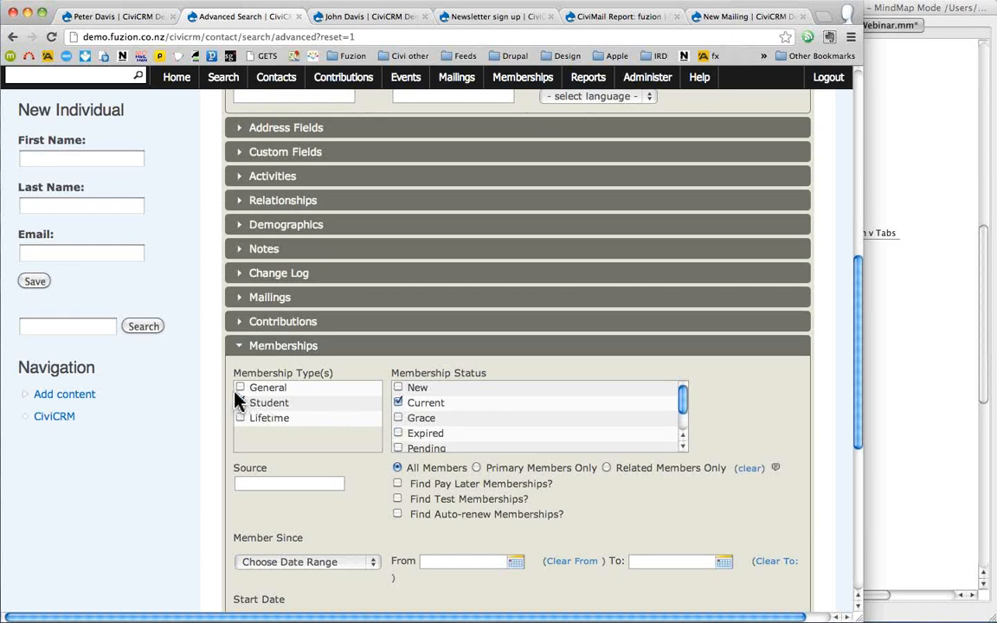
pyautogui.click(255, 332)
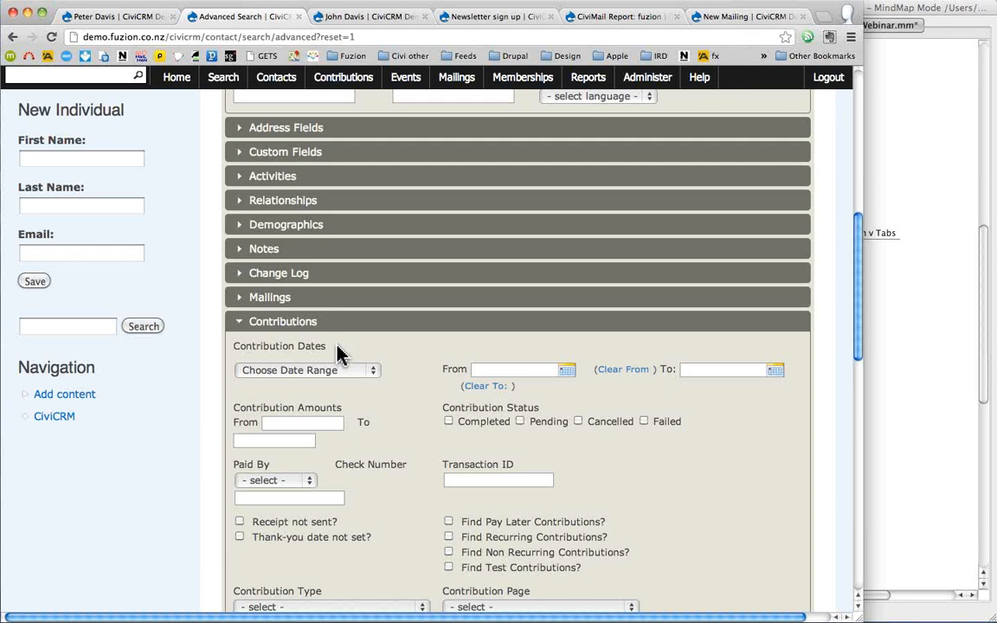
pyautogui.click(255, 161)
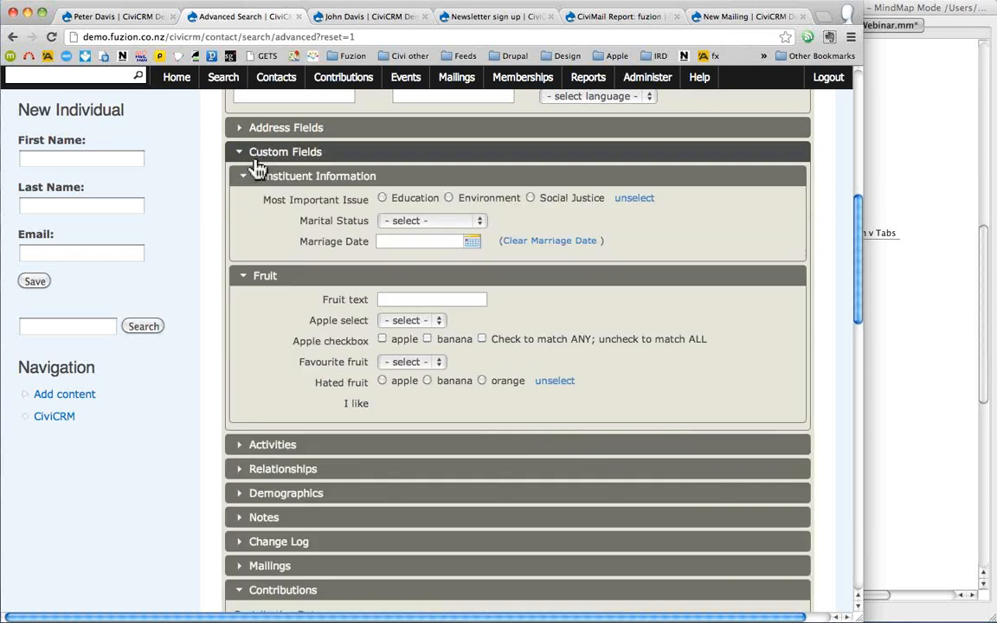
# - Set criteria Hated fruit banana, Apple checkbox banana, and Marital Status Married
pyautogui.click(381, 381)
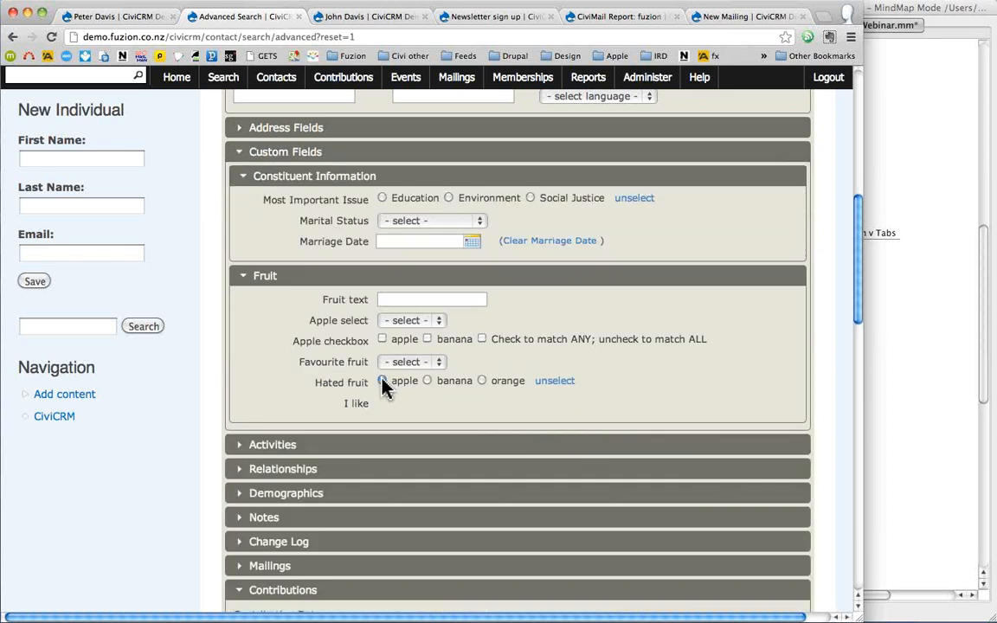
pyautogui.click(426, 382)
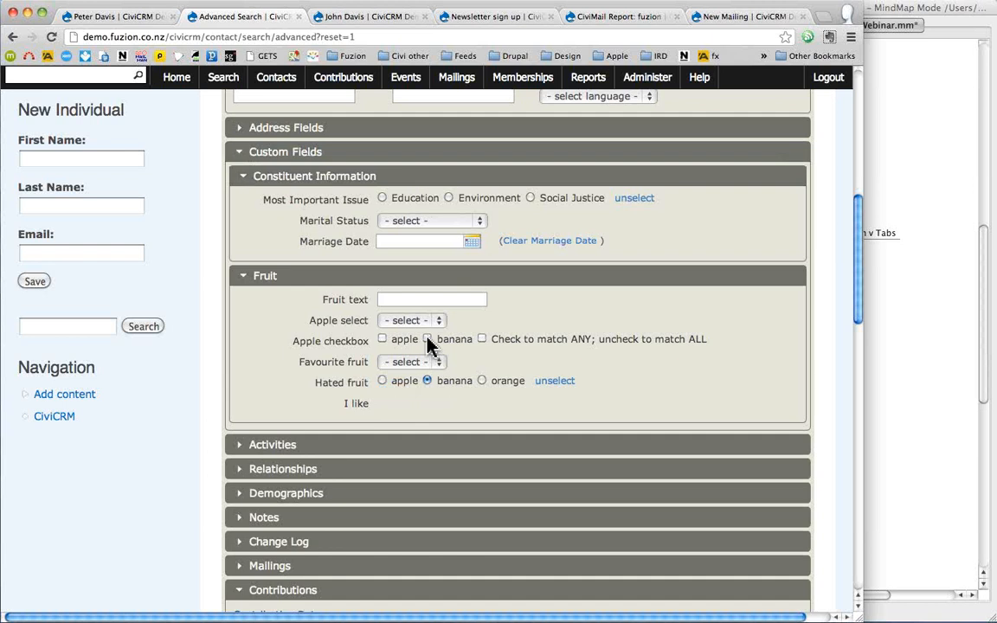
pyautogui.click(427, 339)
pyautogui.click(408, 221)
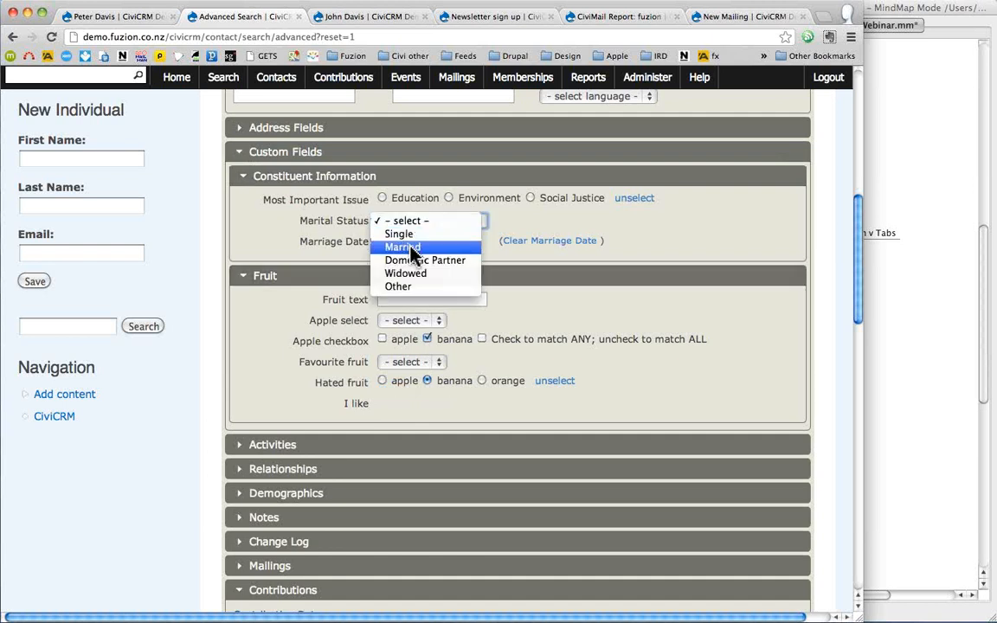
pyautogui.click(412, 251)
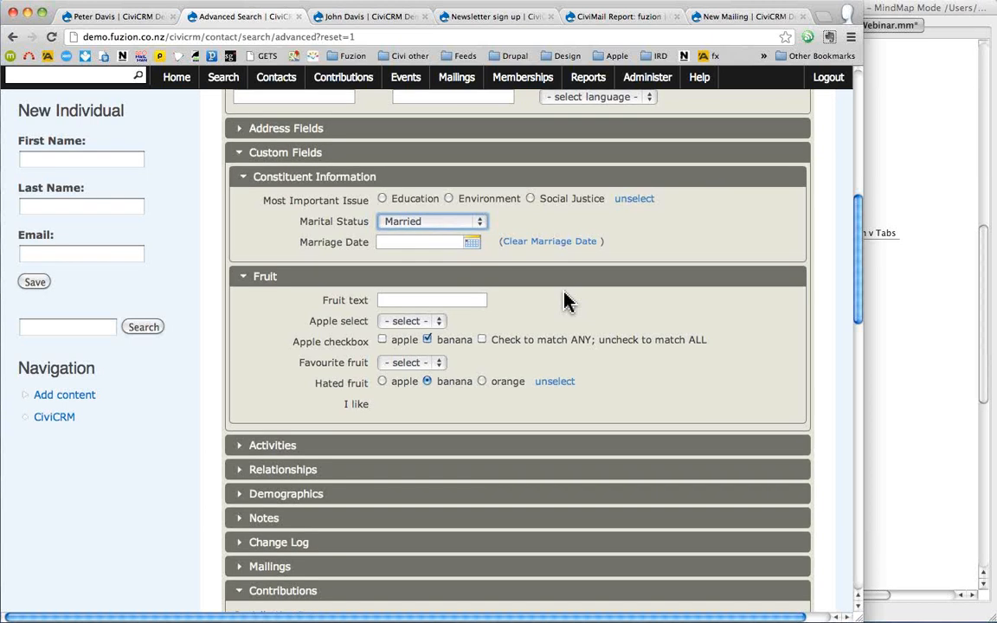
pyautogui.scroll(6, 564, 300)
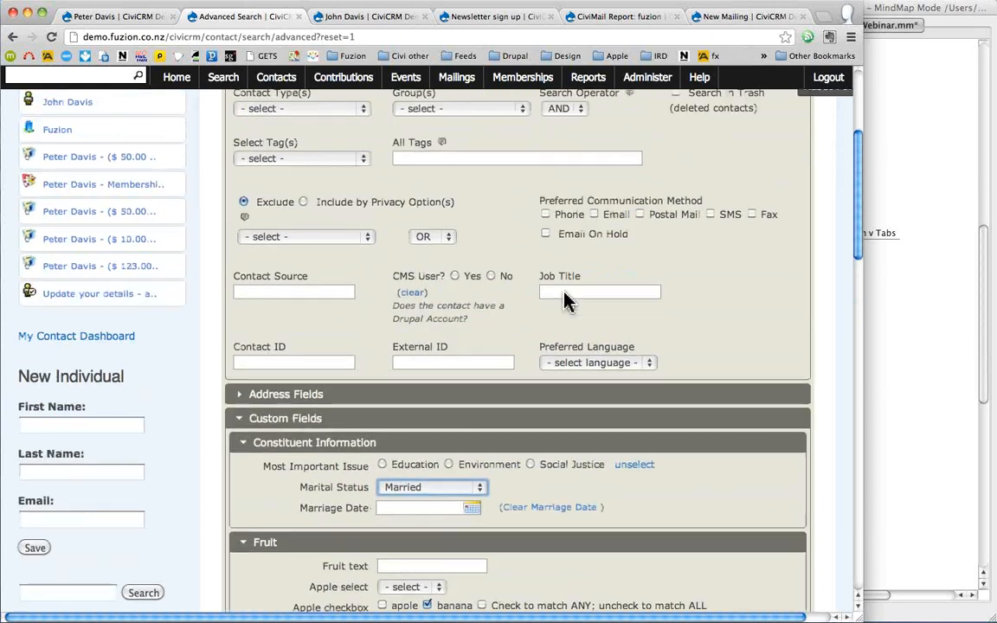
pyautogui.scroll(6, 554, 298)
pyautogui.moveTo(222, 80)
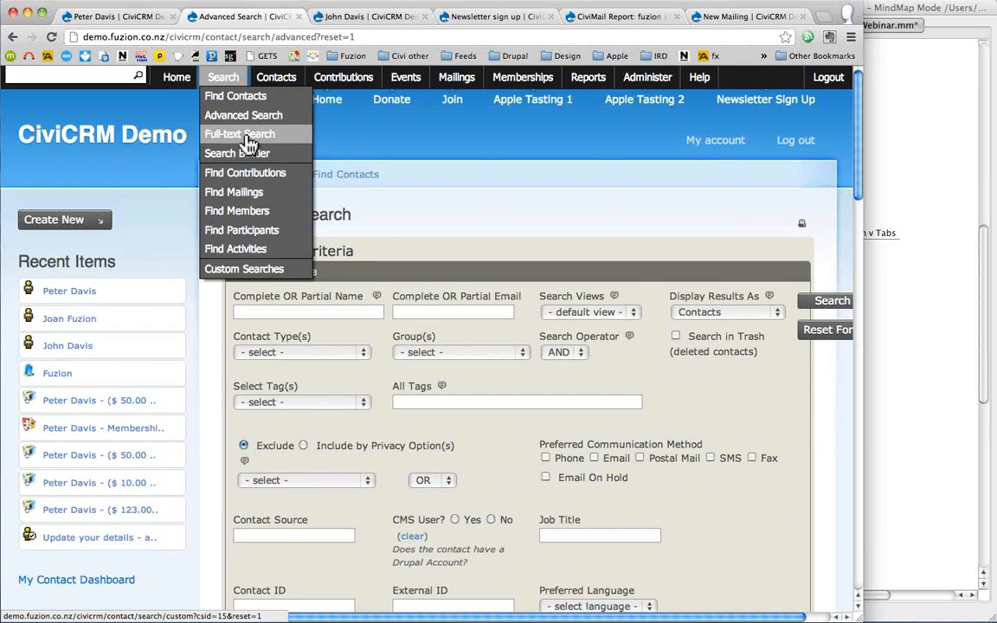
# - Open Proximity Search from the Custom Searches list
pyautogui.click(245, 269)
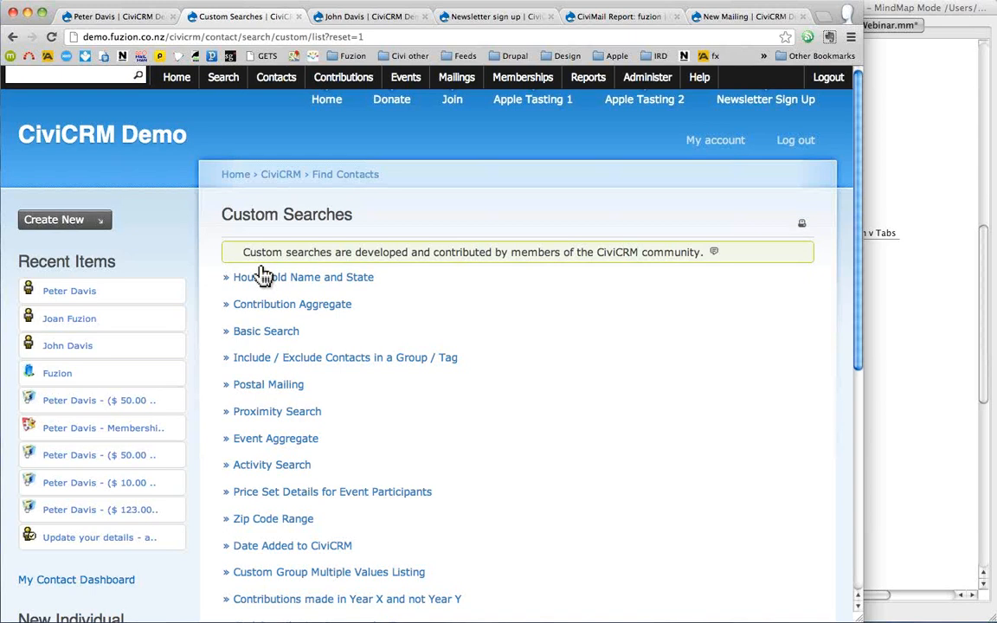
pyautogui.click(264, 421)
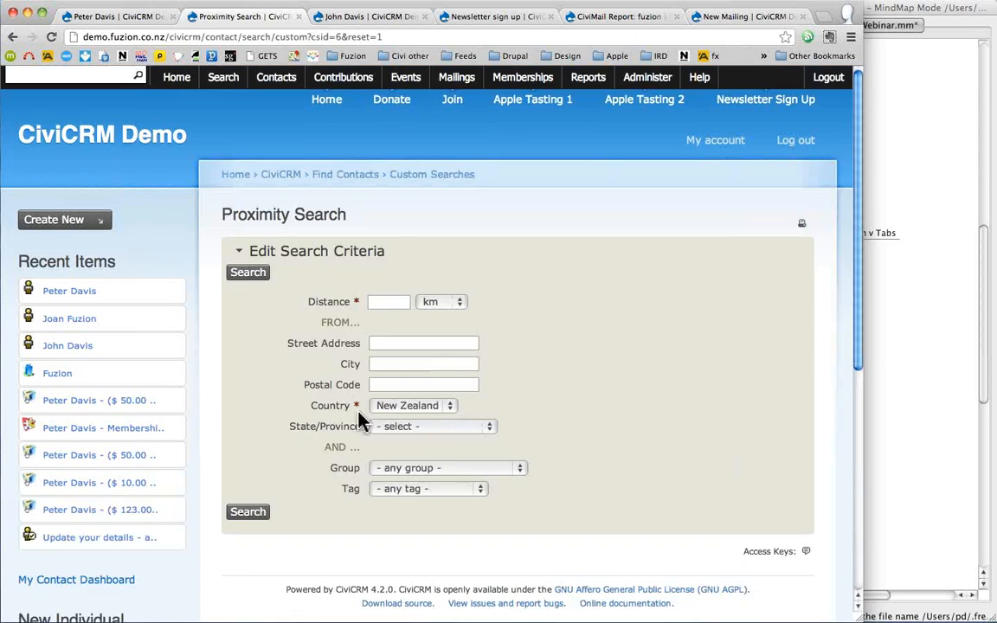
# - Run a proximity search within 5 km of postal code 6012, finding 3 Wellington contacts
pyautogui.click(386, 303)
pyautogui.write('5')
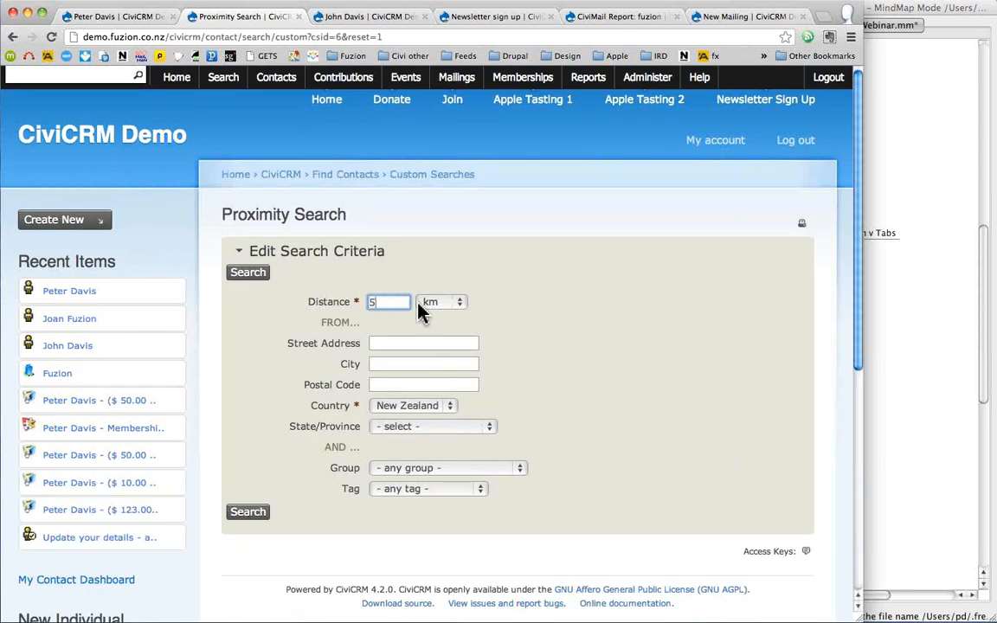
pyautogui.click(403, 385)
pyautogui.write('6')
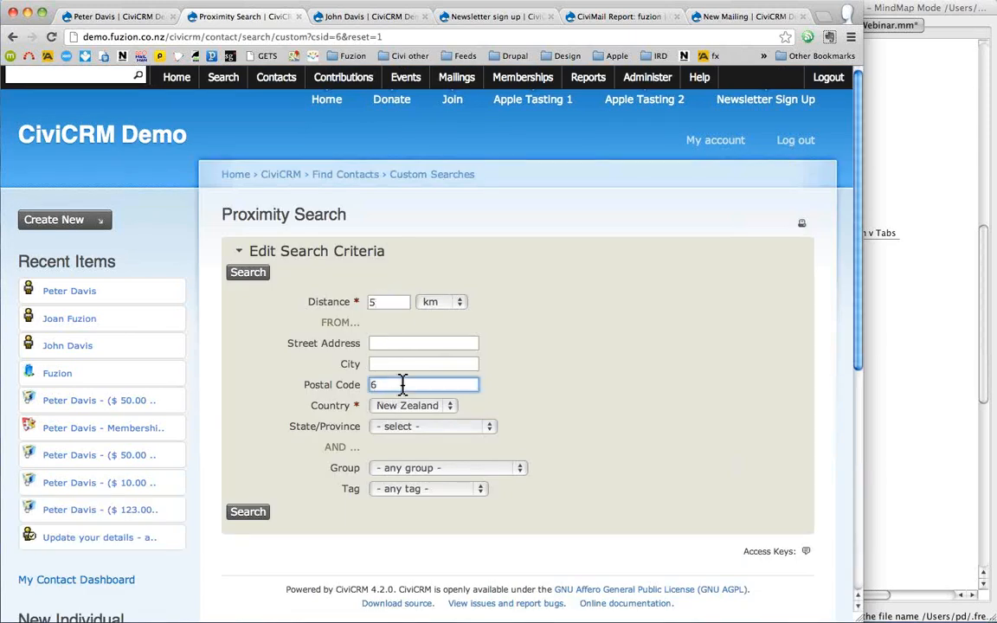
pyautogui.write('012')
pyautogui.click(251, 518)
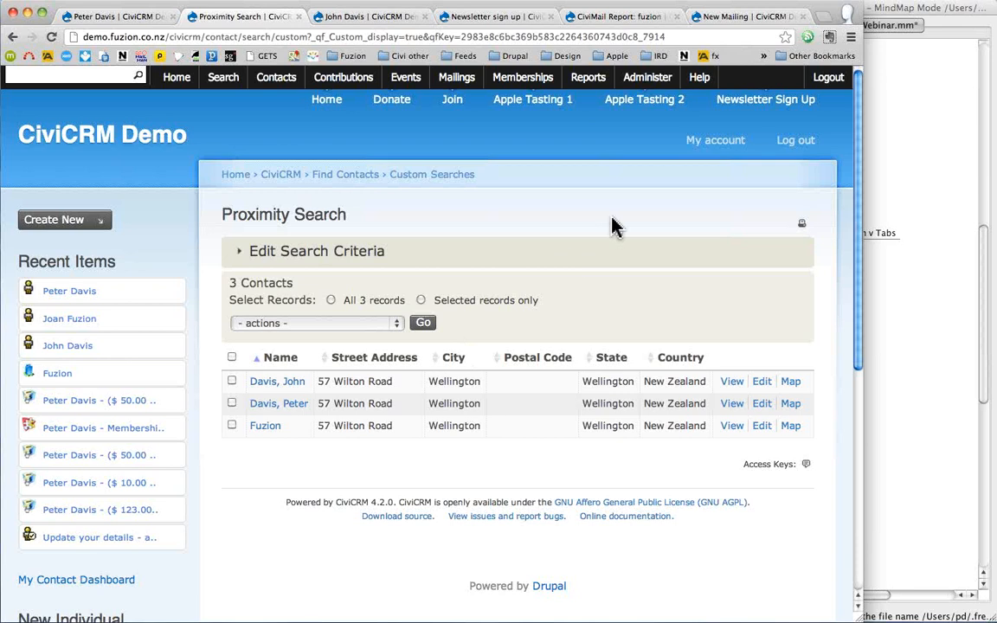
# - Move the FreeMind window aside and choose Export Contacts for all 3 results
pyautogui.click(934, 119)
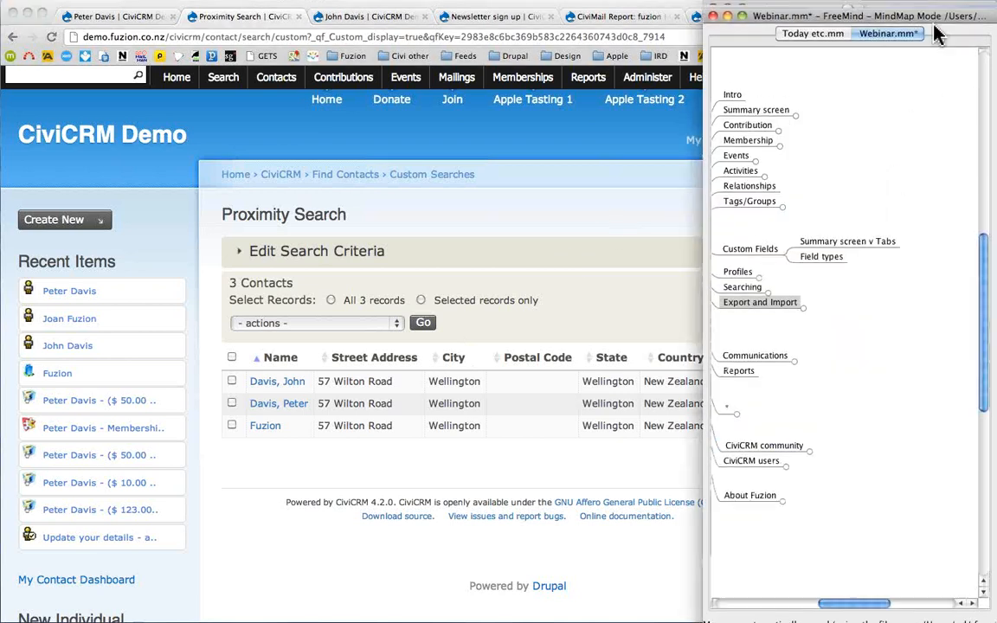
pyautogui.moveTo(935, 24); pyautogui.dragTo(996, 24)
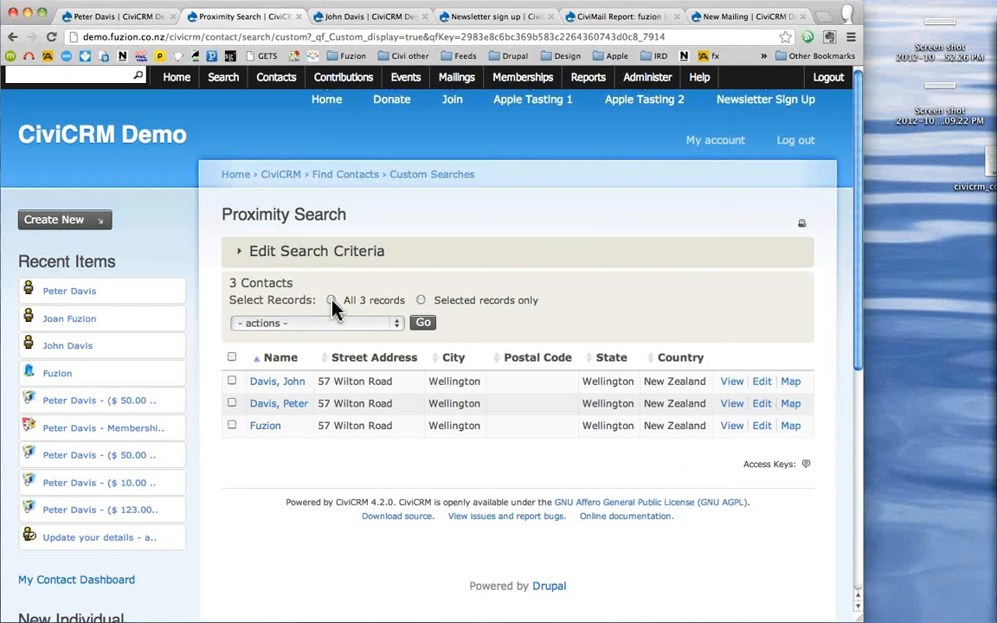
pyautogui.click(322, 326)
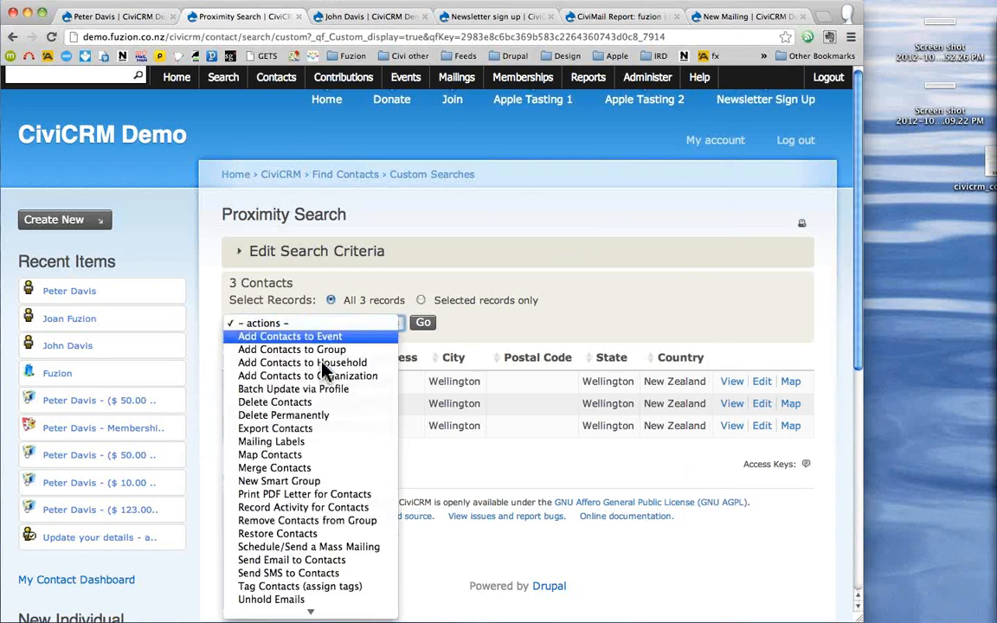
pyautogui.click(326, 430)
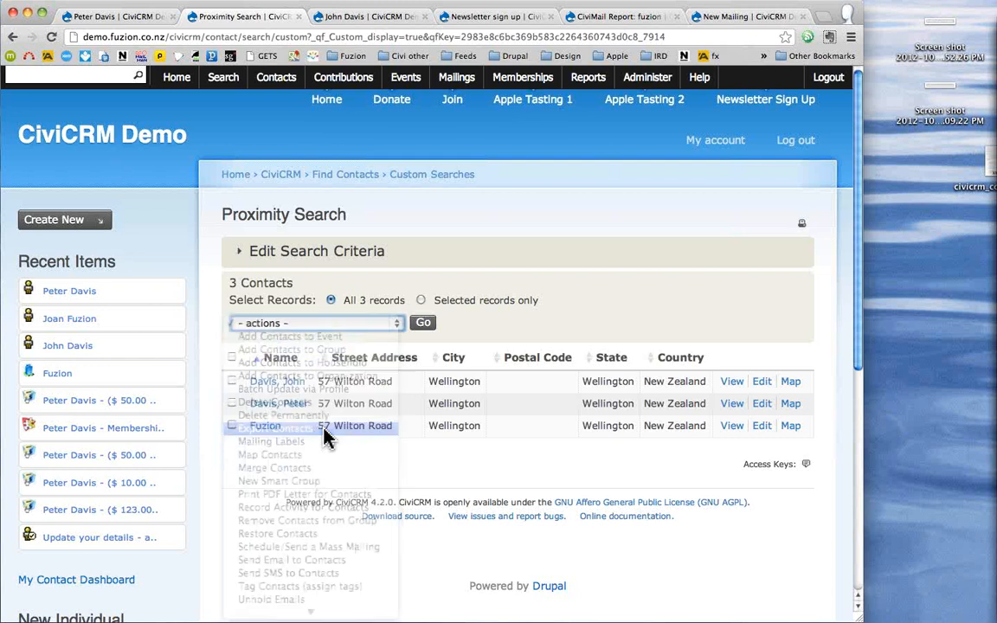
pyautogui.click(423, 325)
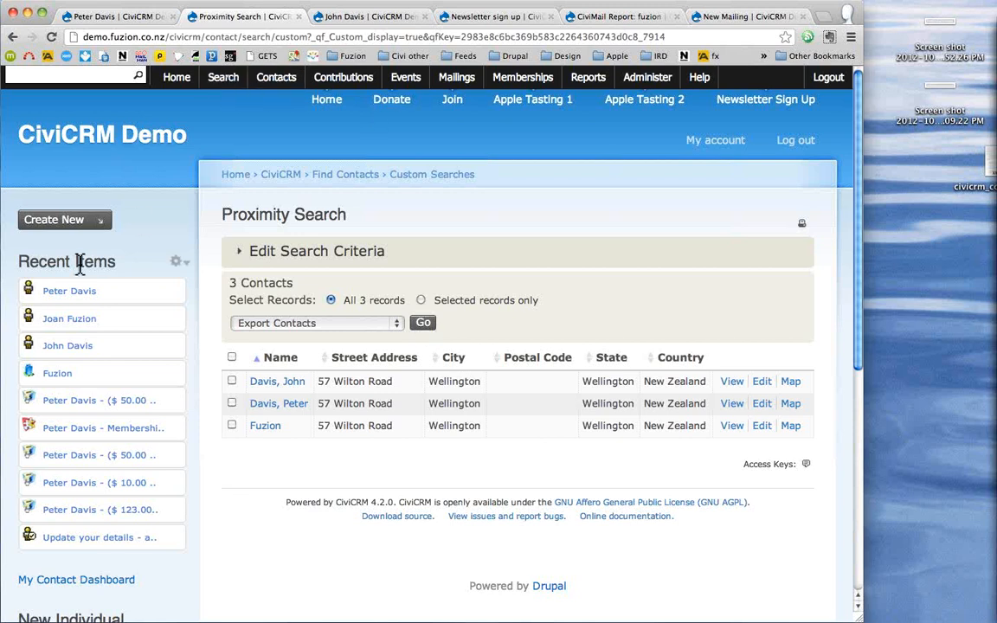
pyautogui.click(222, 78)
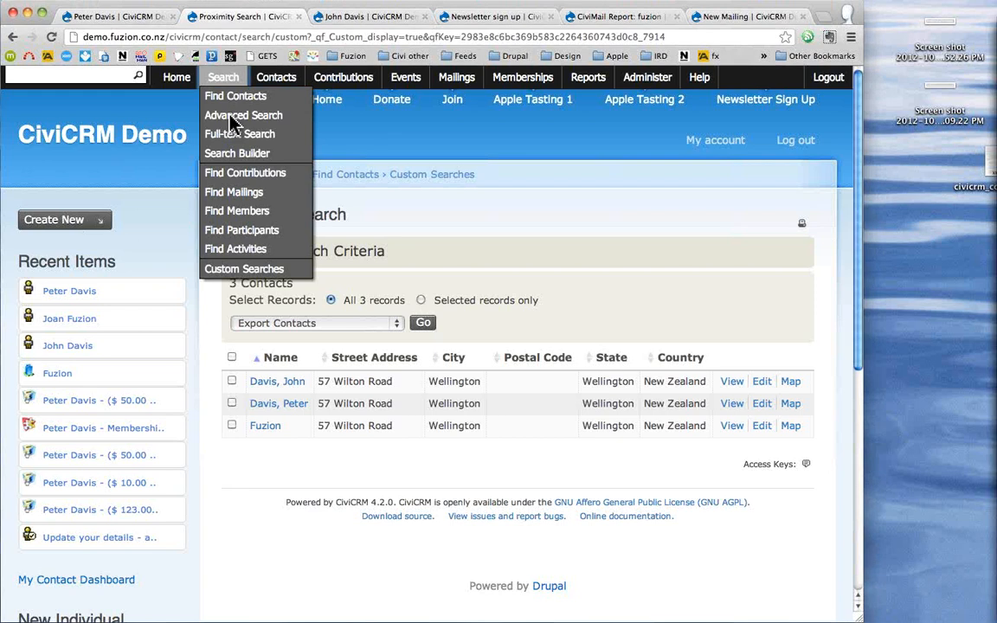
pyautogui.click(90, 75)
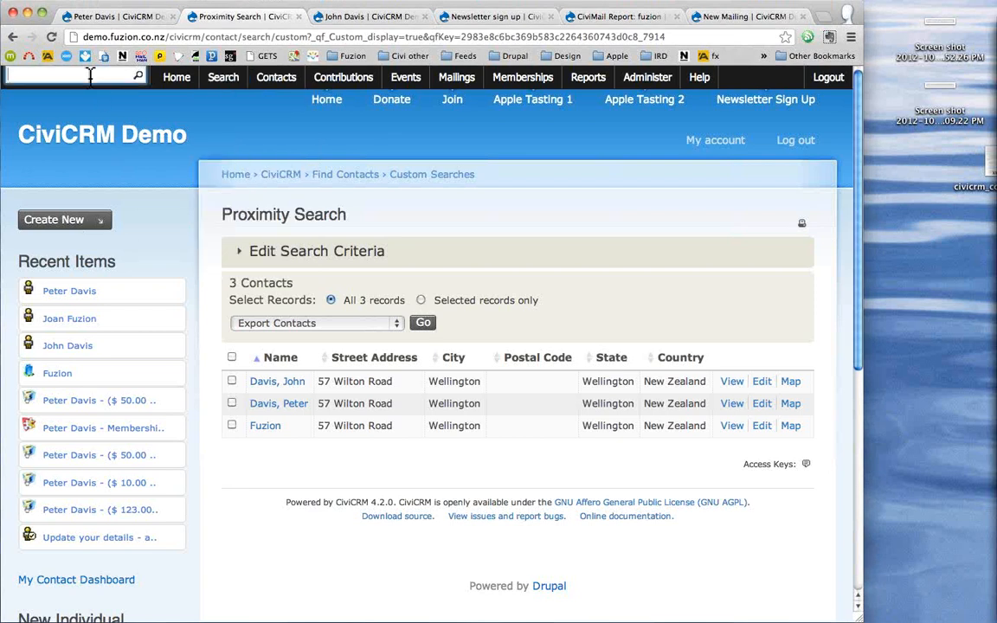
# - Quick-search 'fuzion' and start Export Contacts for the 10 matching contacts
pyautogui.write('fuzion')
pyautogui.press('Return')
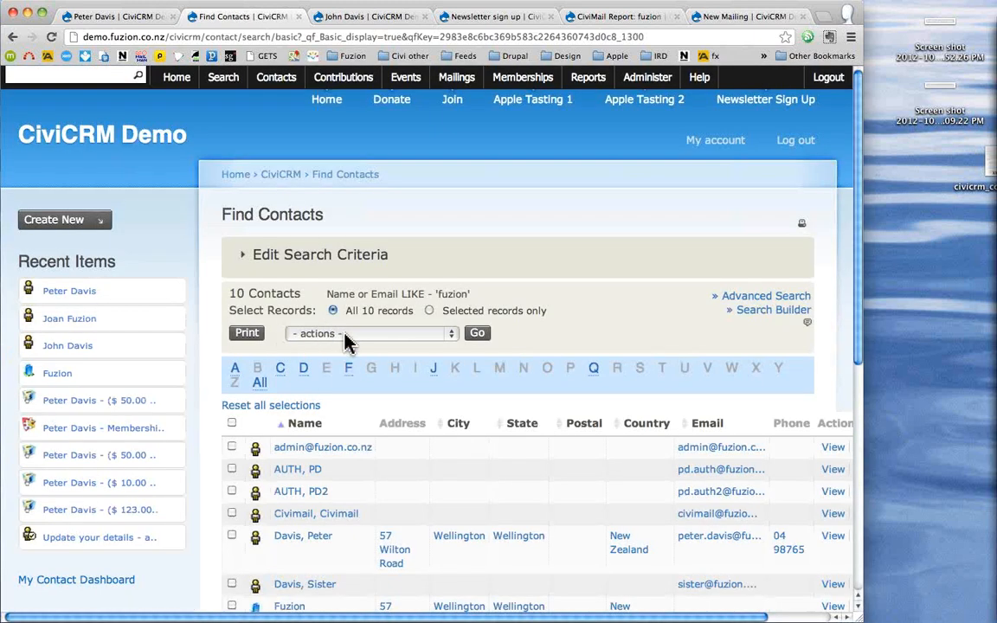
pyautogui.click(347, 336)
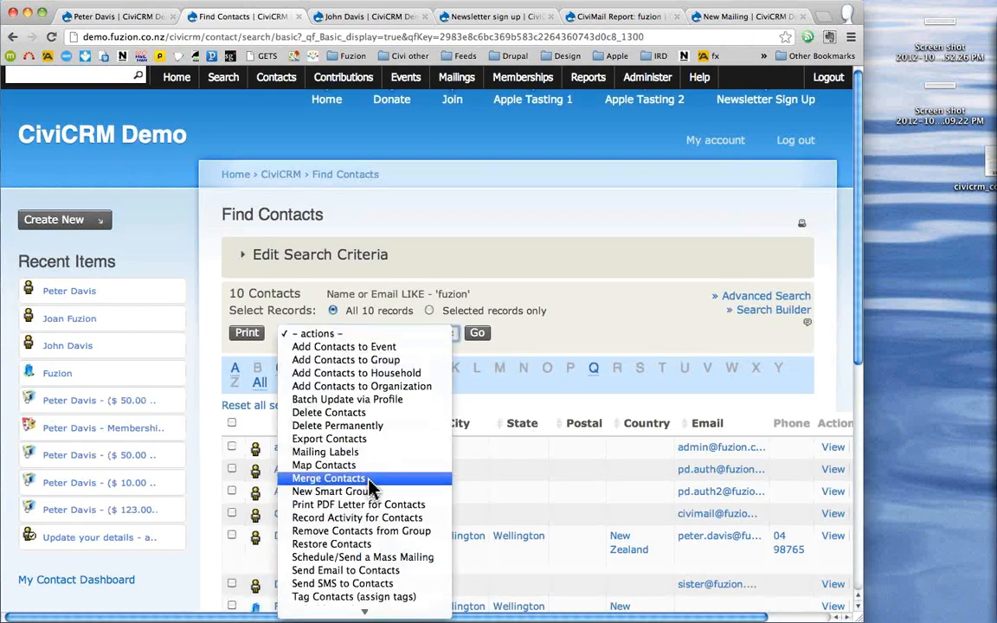
pyautogui.click(374, 440)
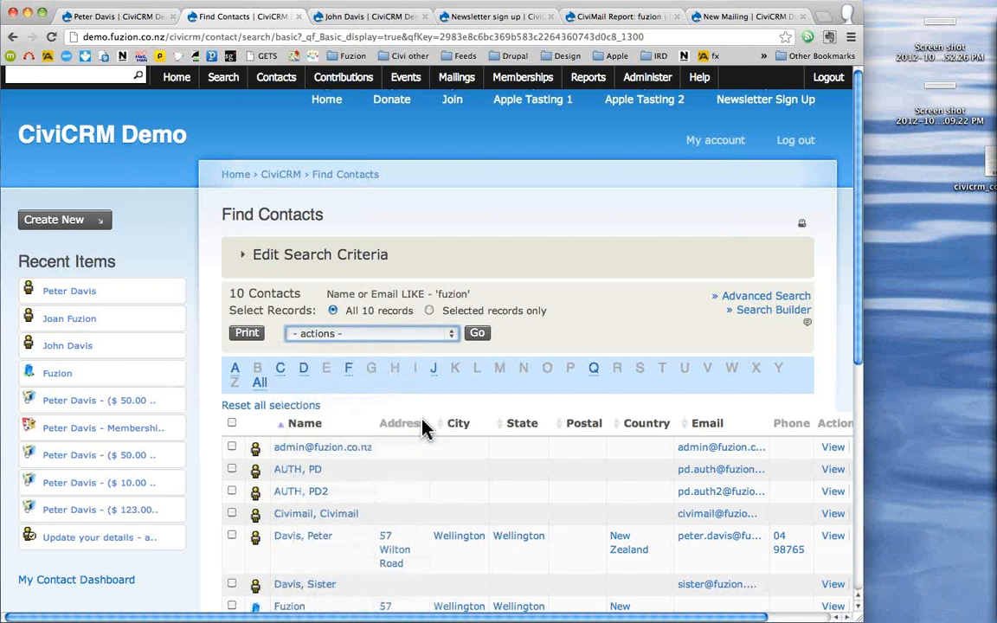
pyautogui.click(477, 333)
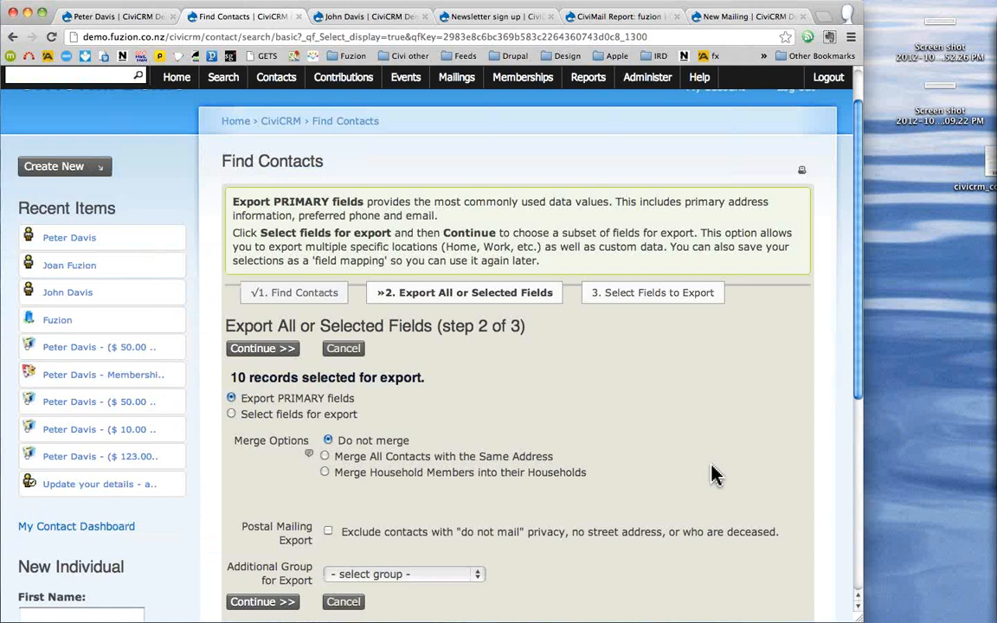
# - Choose to select export fields using the saved PD 1 field mapping
pyautogui.scroll(-2, 715, 474)
pyautogui.click(265, 346)
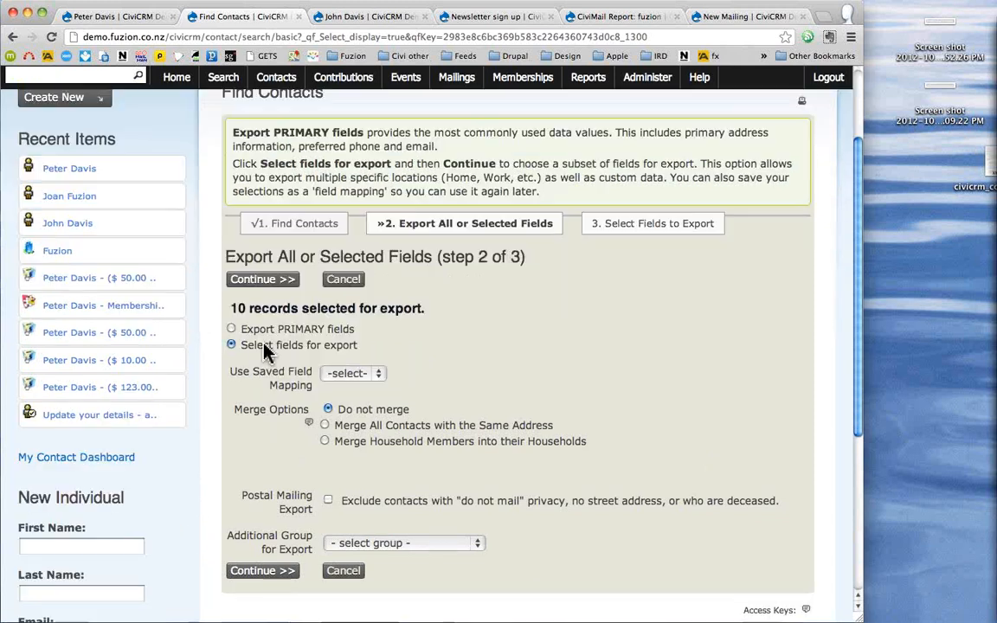
pyautogui.click(354, 374)
pyautogui.click(346, 390)
pyautogui.click(274, 573)
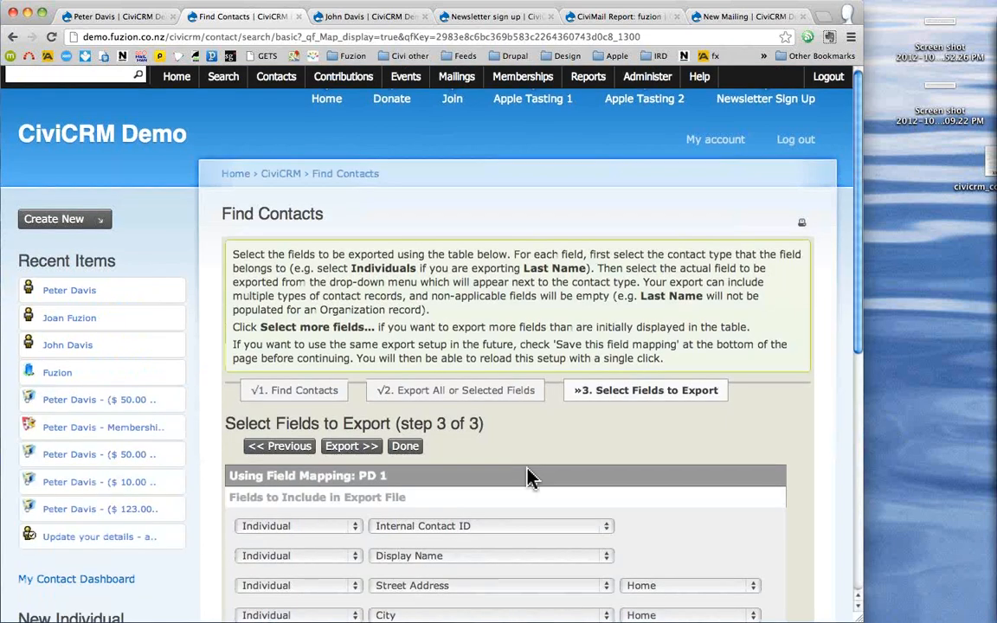
# - Add Individual Birth Date to the mapping and export the contacts
pyautogui.scroll(-3, 530, 478)
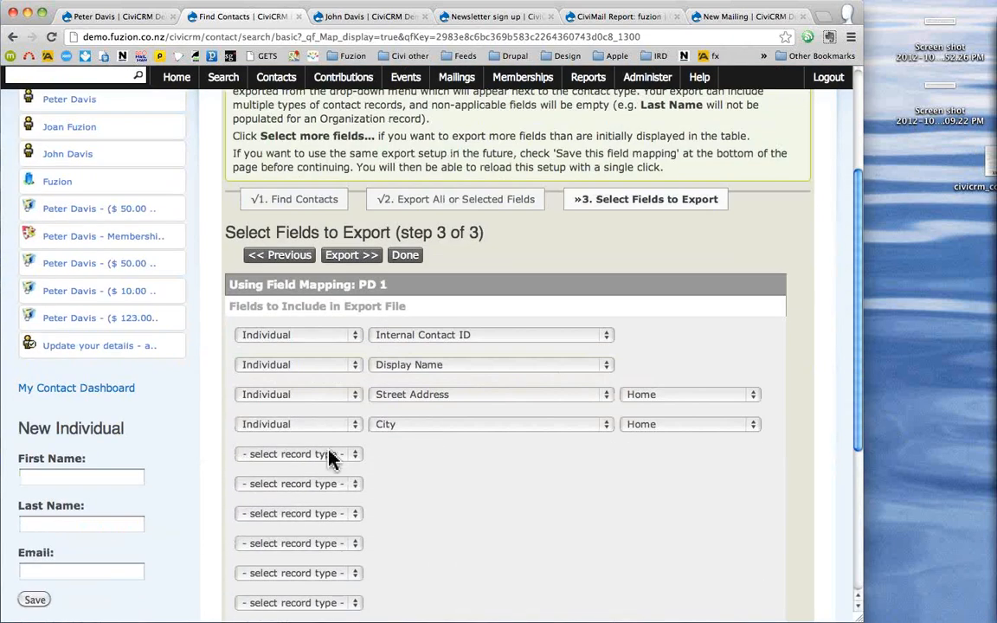
pyautogui.click(332, 459)
pyautogui.click(325, 468)
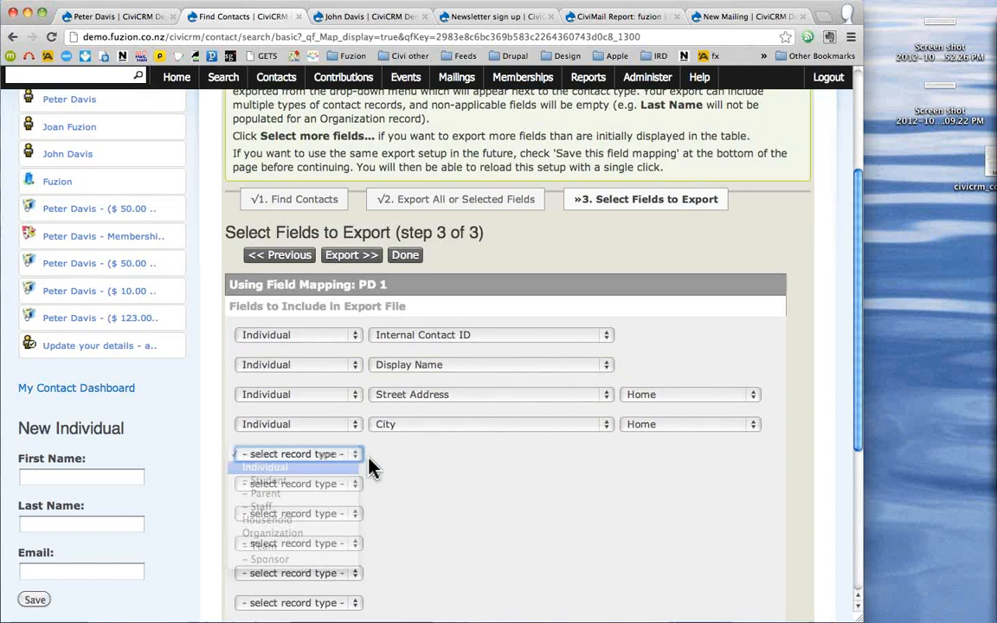
pyautogui.click(374, 456)
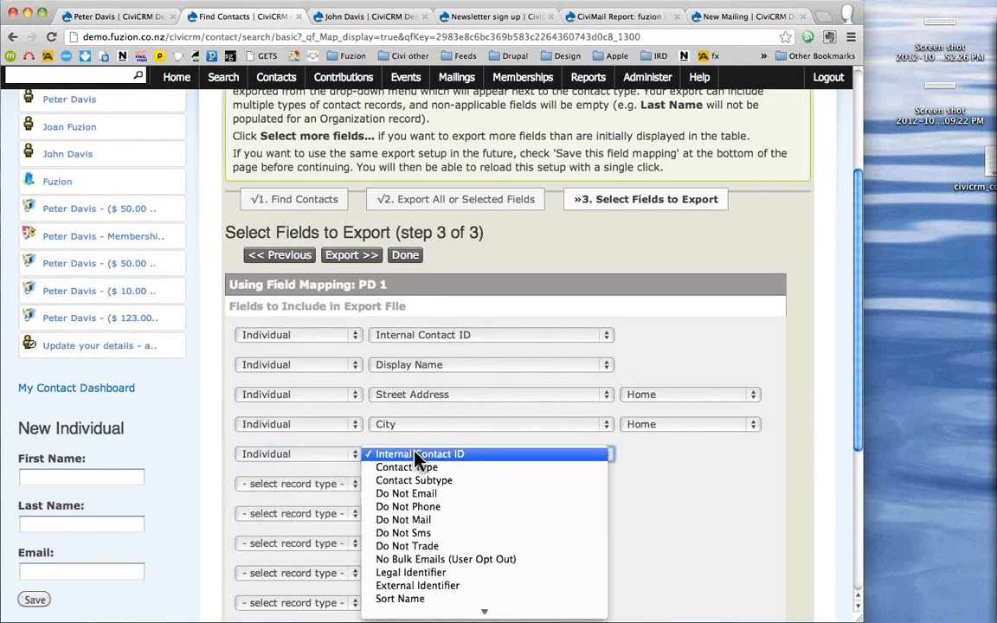
pyautogui.press('d')
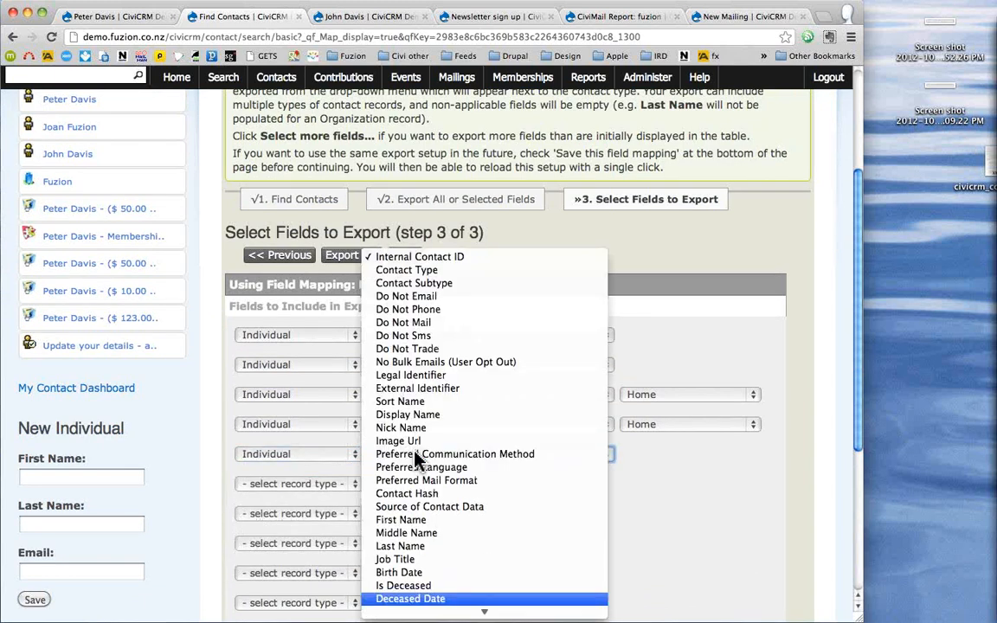
pyautogui.click(417, 572)
pyautogui.scroll(-5, 520, 554)
pyautogui.click(346, 412)
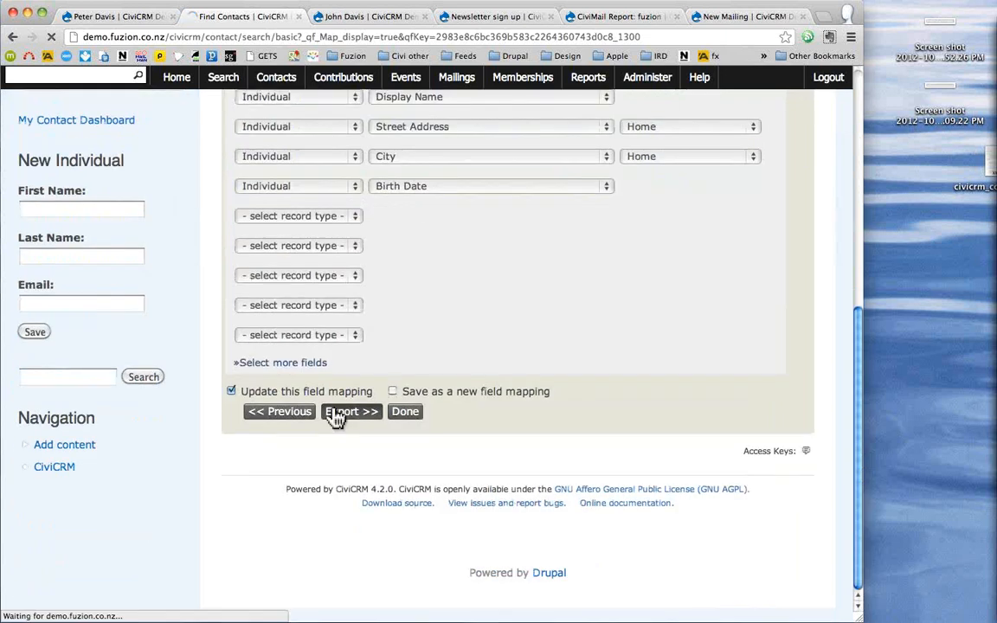
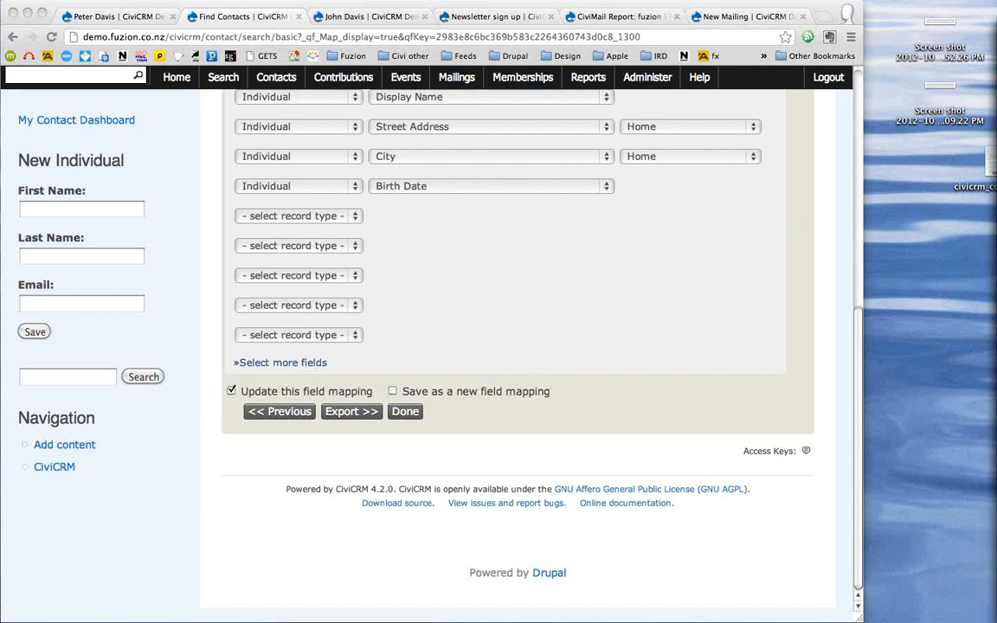
# - Start a new mailing from the Mailings menu
pyautogui.moveTo(996, 35)
pyautogui.mouseDown()
pyautogui.moveTo(714, 32)
pyautogui.moveTo(996, 39)
pyautogui.mouseUp()
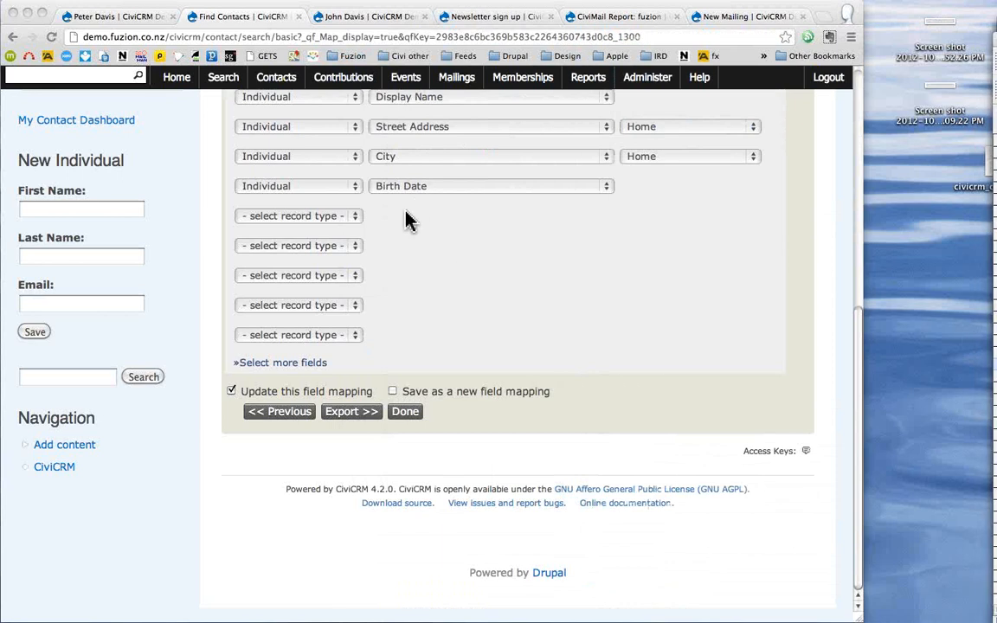
pyautogui.moveTo(275, 82)
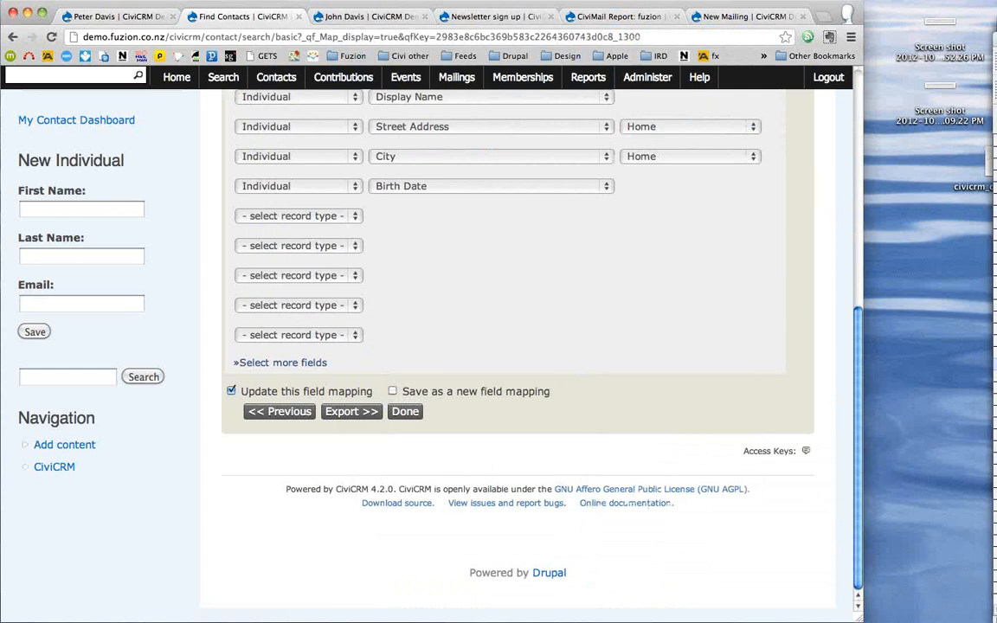
pyautogui.click(447, 79)
pyautogui.click(448, 81)
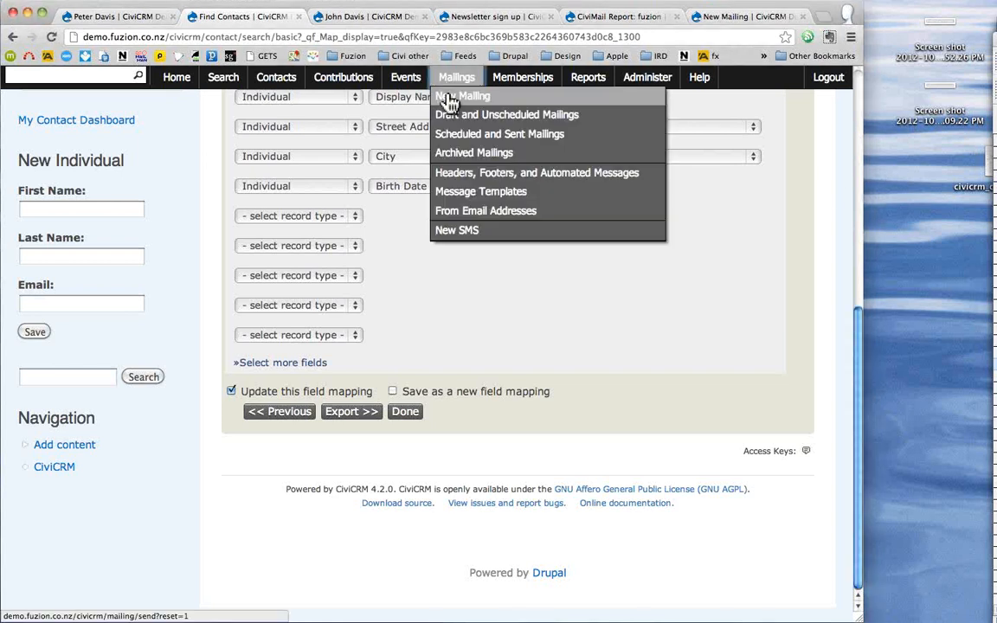
pyautogui.click(450, 100)
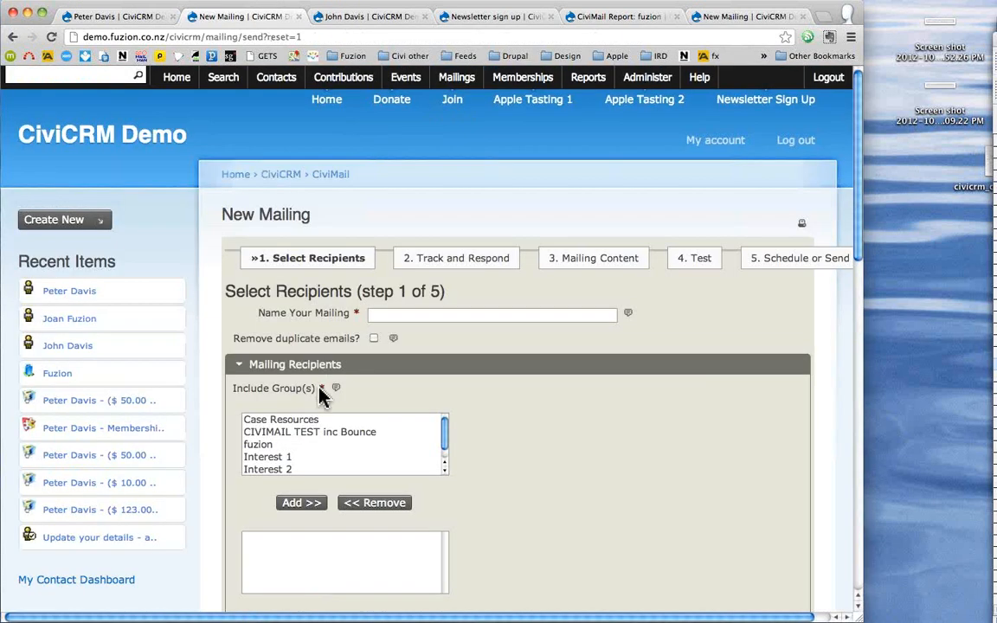
# - Name the mailing 'asdf', include the fuzion group, and continue to Mailing Content
pyautogui.click(253, 444)
pyautogui.click(390, 313)
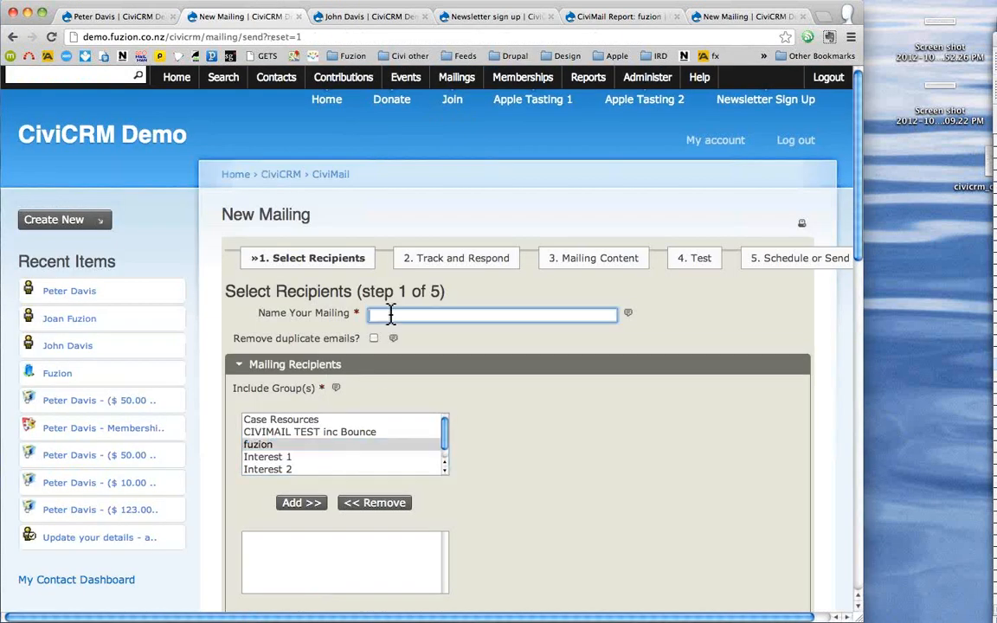
pyautogui.write('asdf')
pyautogui.click(303, 506)
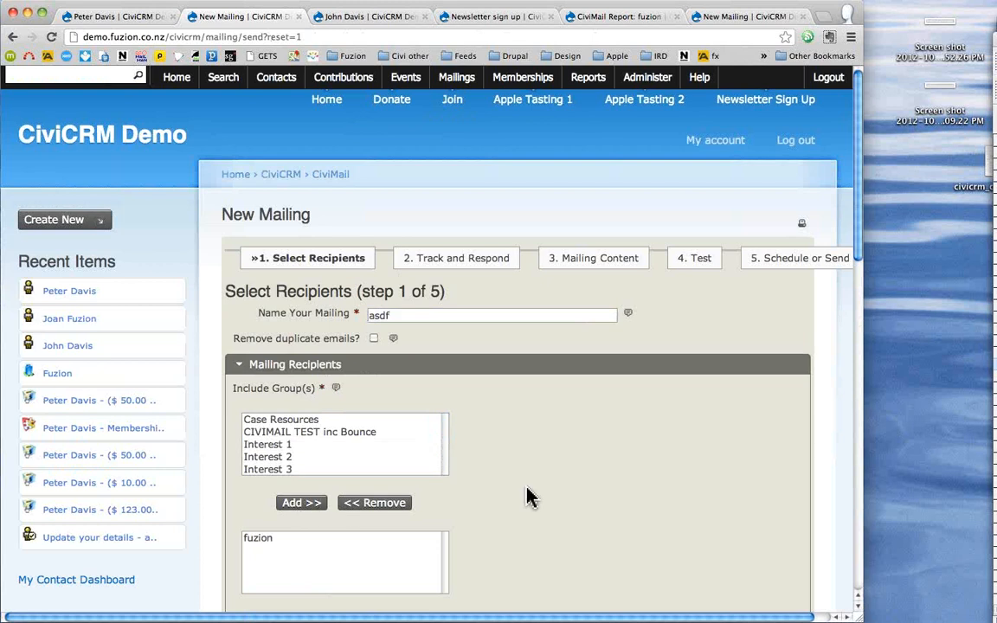
pyautogui.scroll(-10, 527, 494)
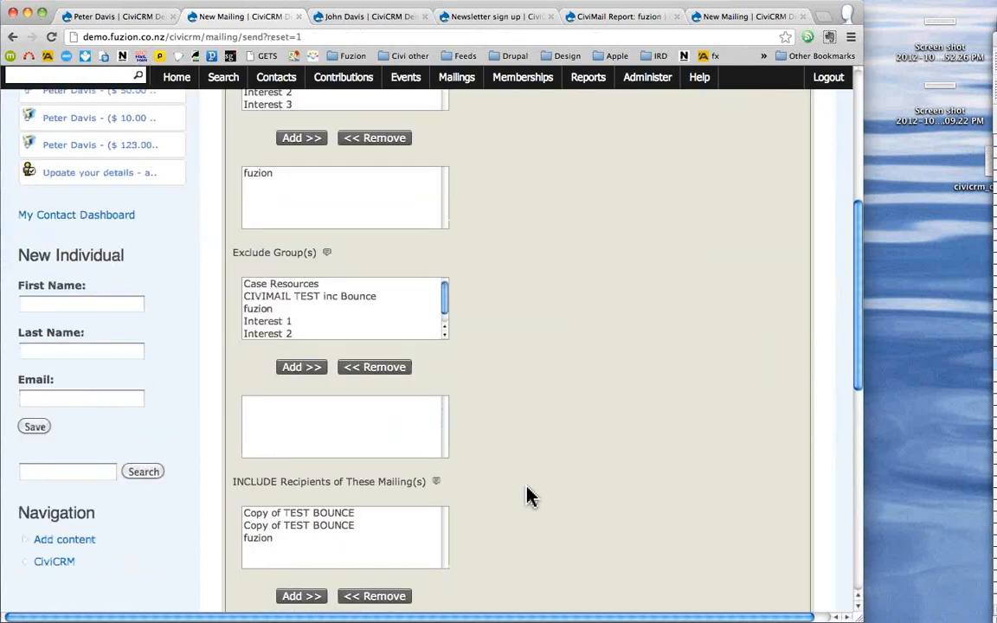
pyautogui.scroll(-10, 312, 518)
pyautogui.click(253, 400)
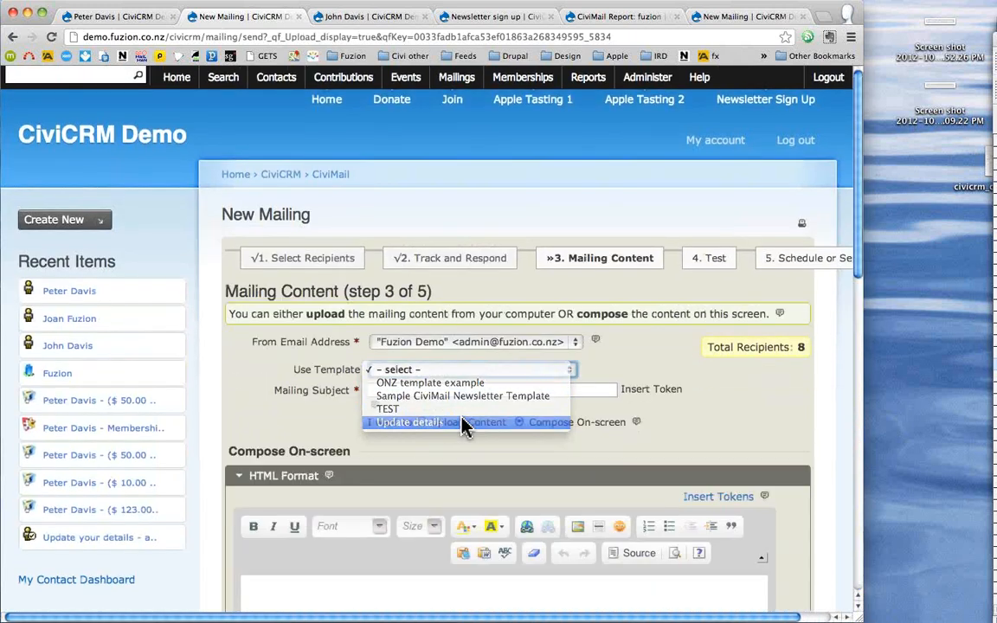
# - Apply the Update details template and select the {contact.display_name} token in the body
pyautogui.click(465, 423)
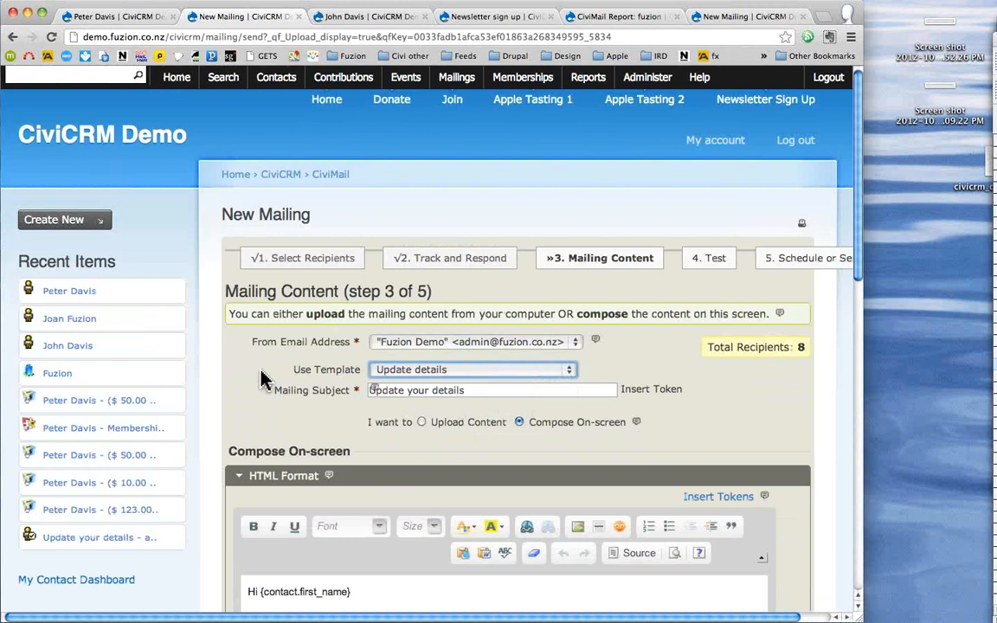
pyautogui.scroll(-5, 264, 378)
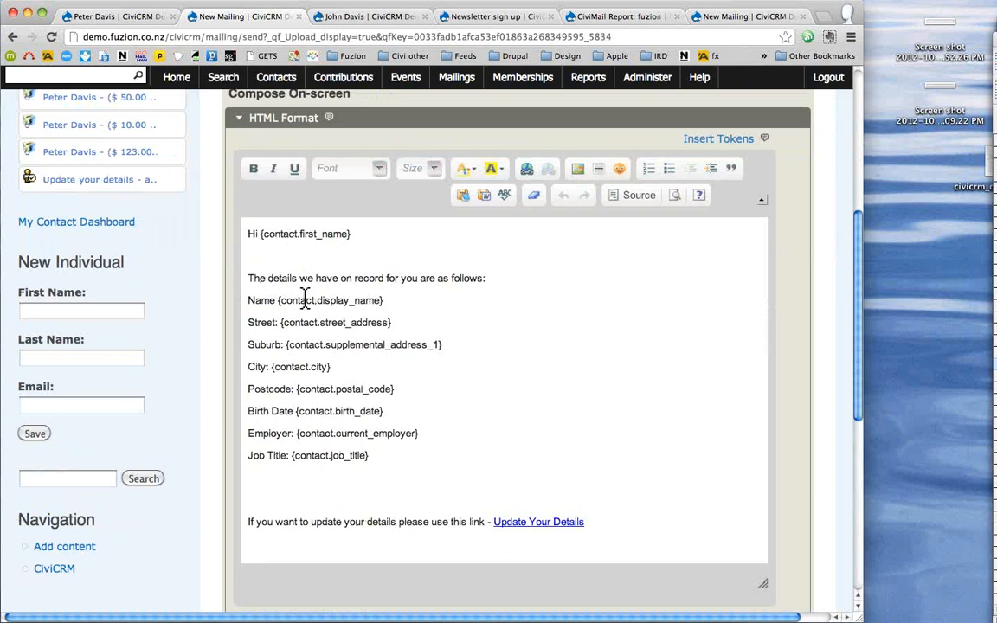
pyautogui.click(275, 301)
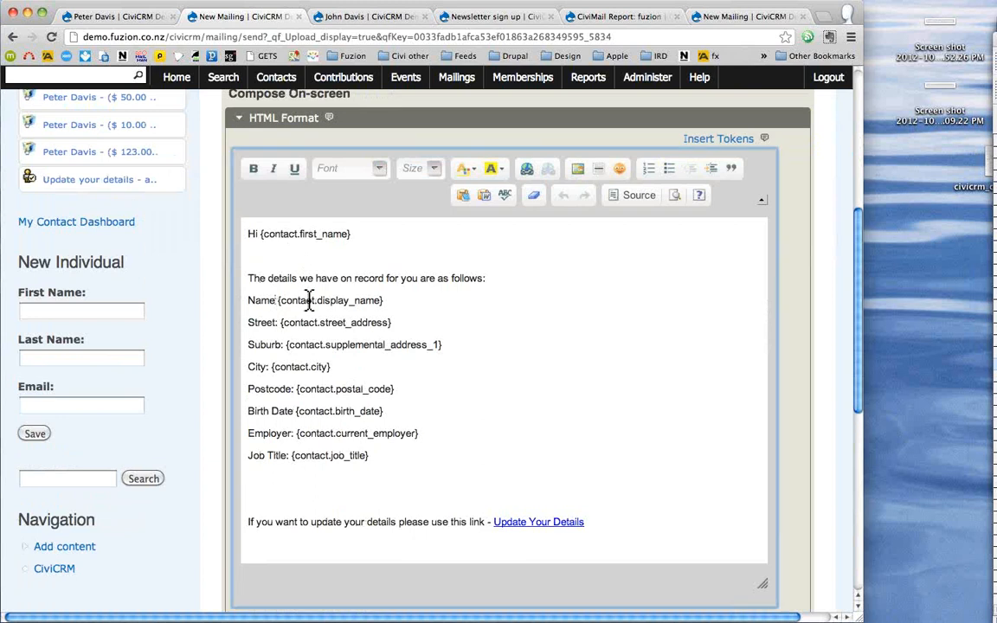
pyautogui.keyDown('shift'); pyautogui.click(383, 300); pyautogui.keyUp('shift')
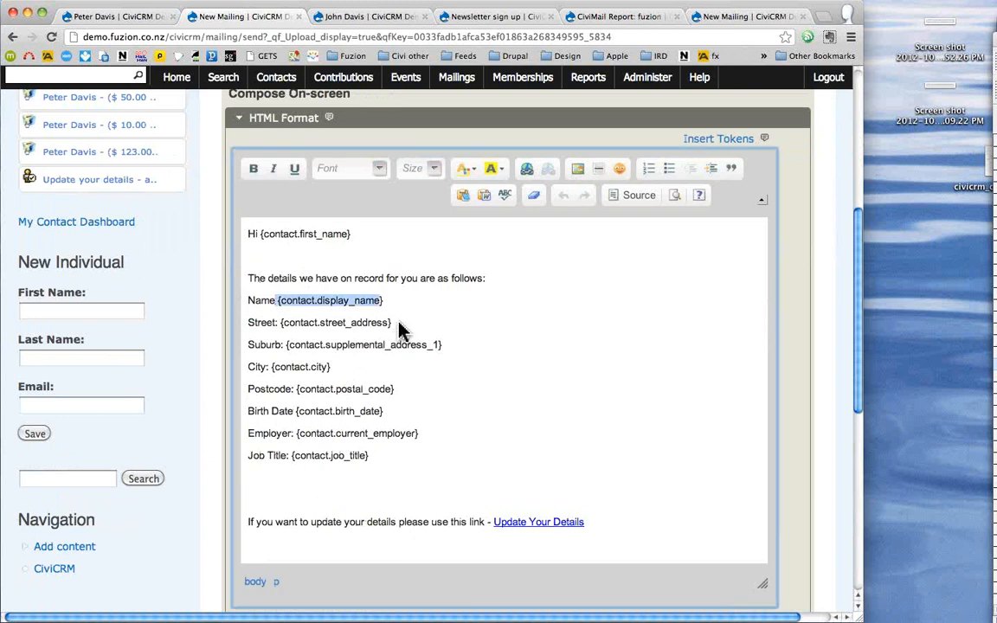
pyautogui.press('super+shift+2')
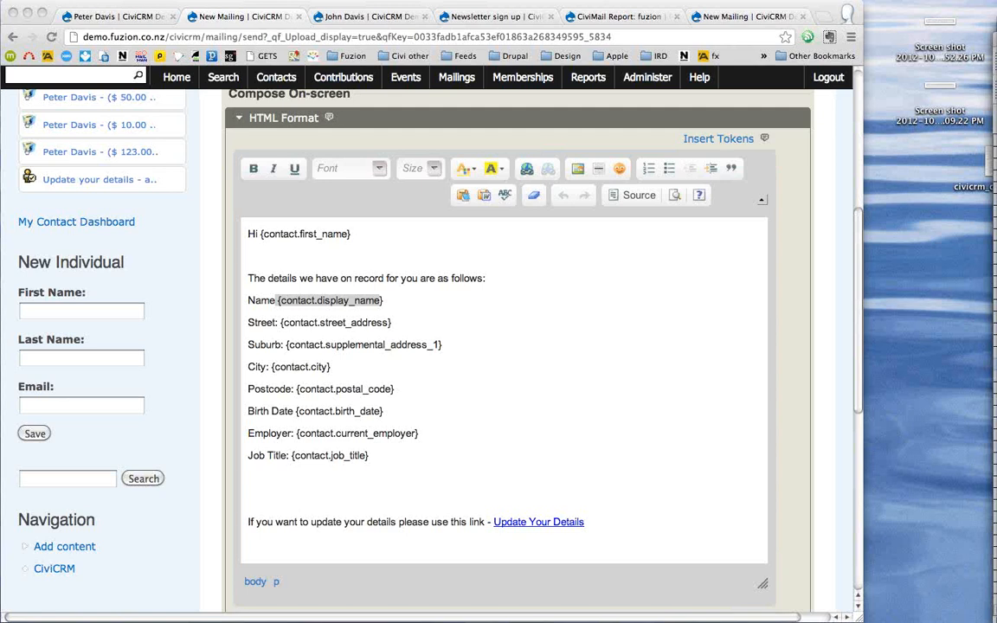
pyautogui.moveTo(995, 58); pyautogui.dragTo(700, 61)
pyautogui.moveTo(995, 49); pyautogui.dragTo(704, 52)
pyautogui.moveTo(325, 204); pyautogui.dragTo(354, 206)
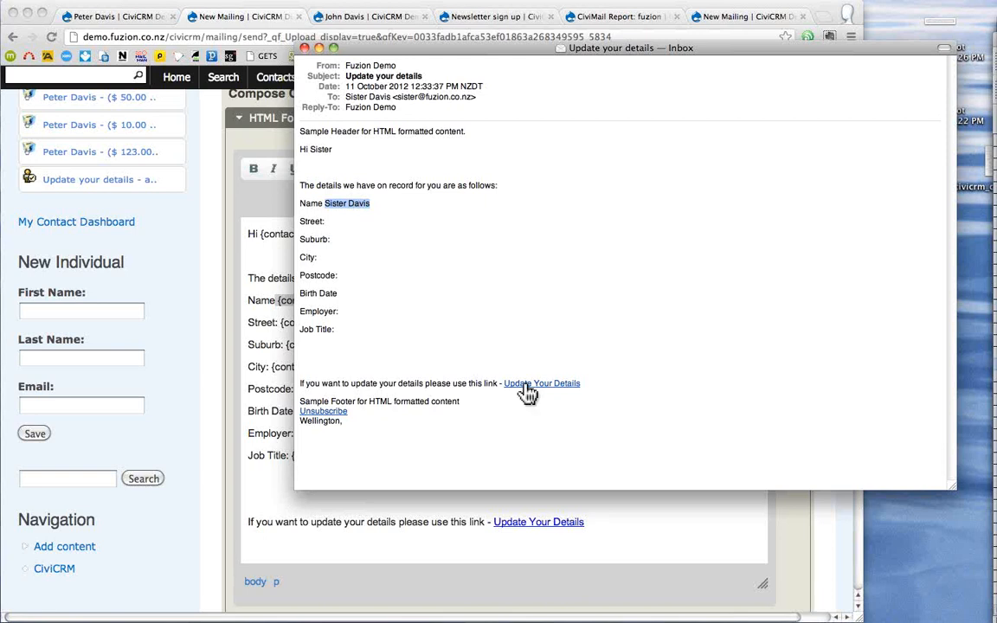
pyautogui.moveTo(529, 396)
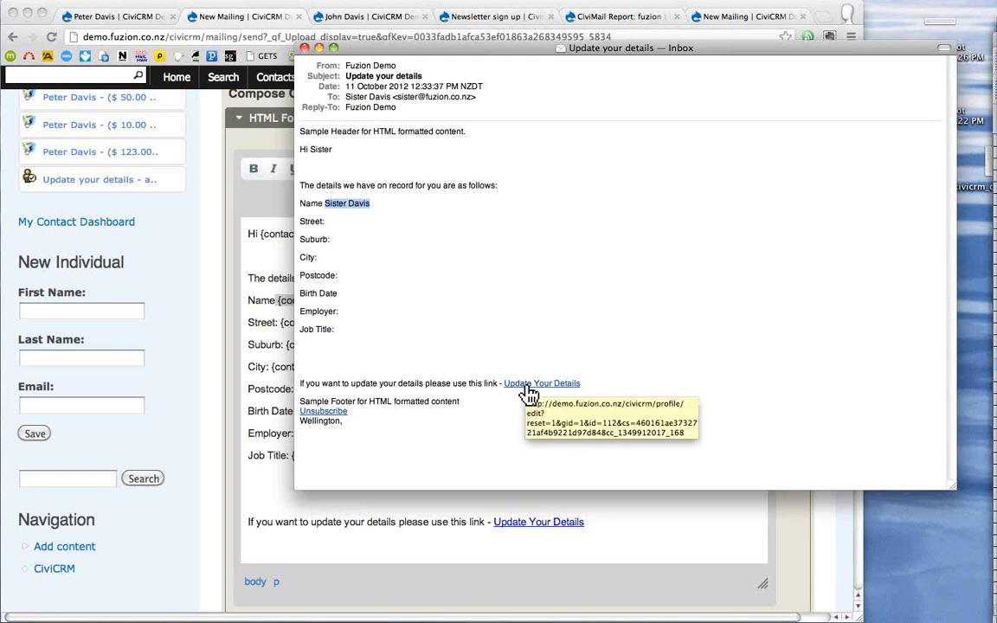
pyautogui.click(526, 386)
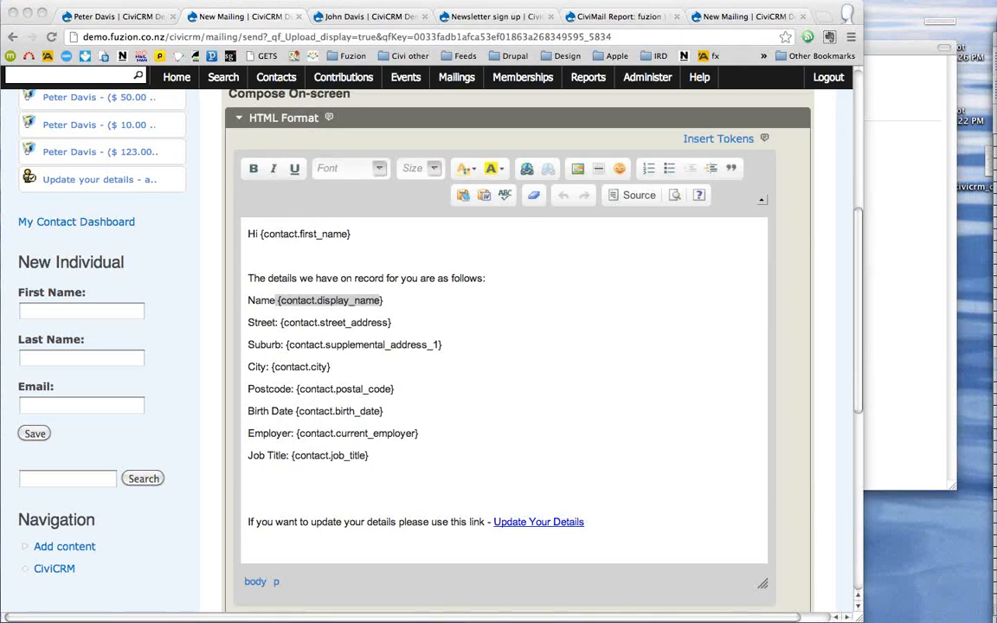
# - Enter a new street address in the Name and Address update form and save it
pyautogui.moveTo(996, 37); pyautogui.dragTo(827, 30)
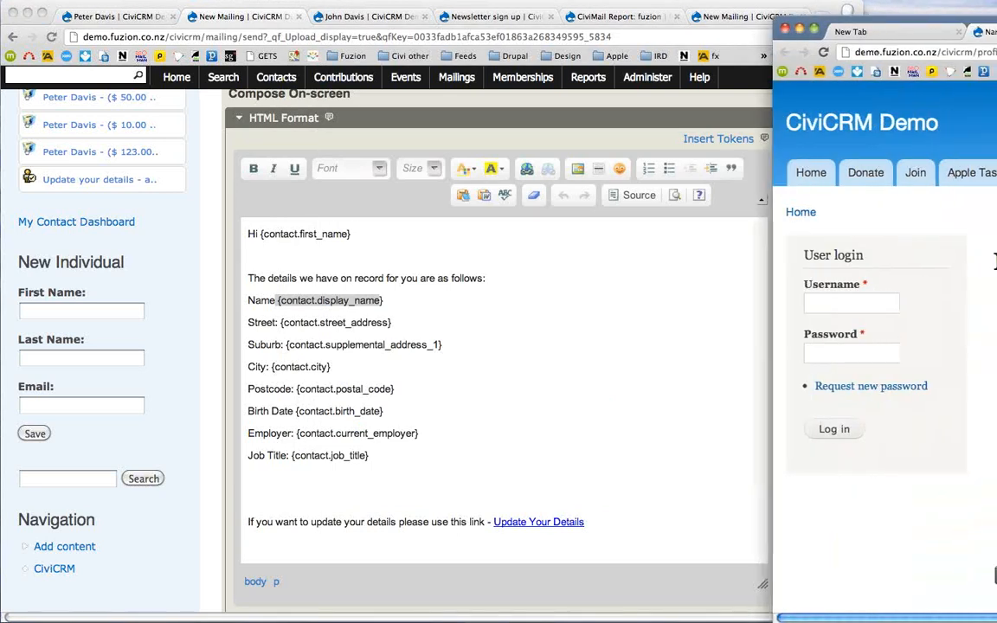
pyautogui.moveTo(996, 31); pyautogui.dragTo(514, 25)
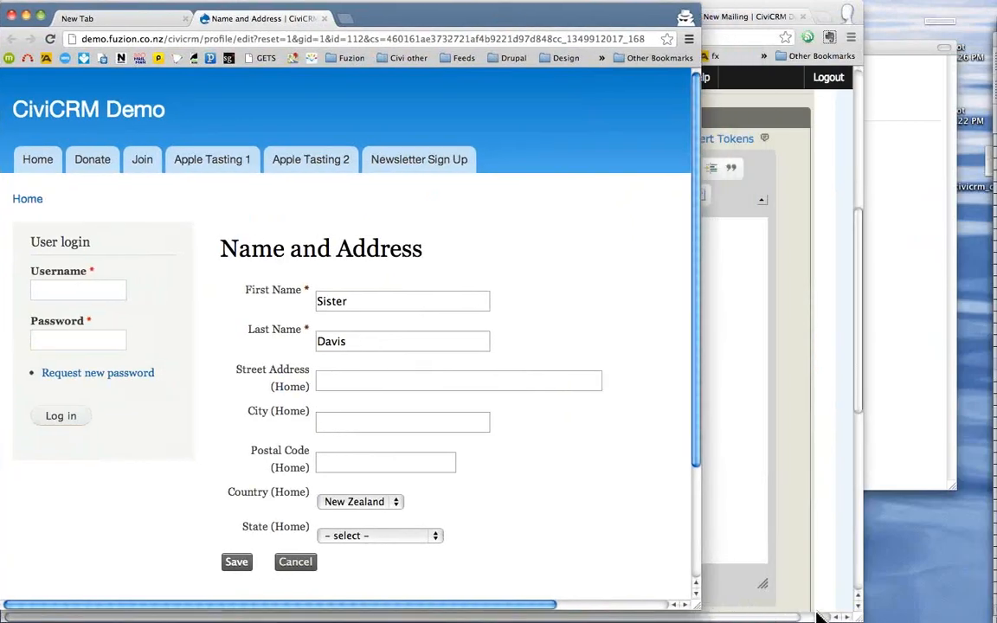
pyautogui.moveTo(821, 616); pyautogui.dragTo(907, 619)
pyautogui.click(379, 381)
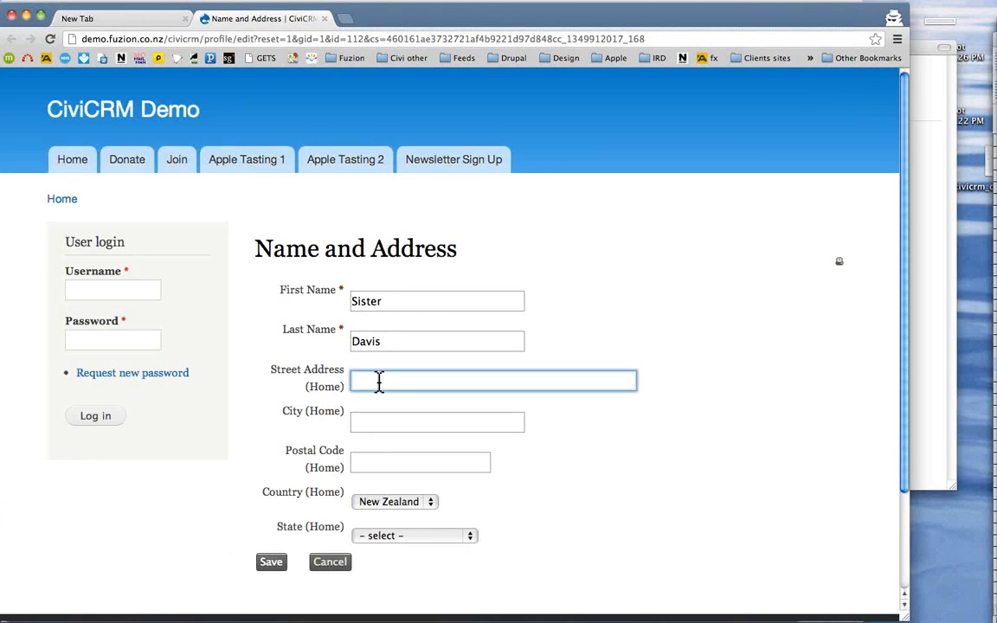
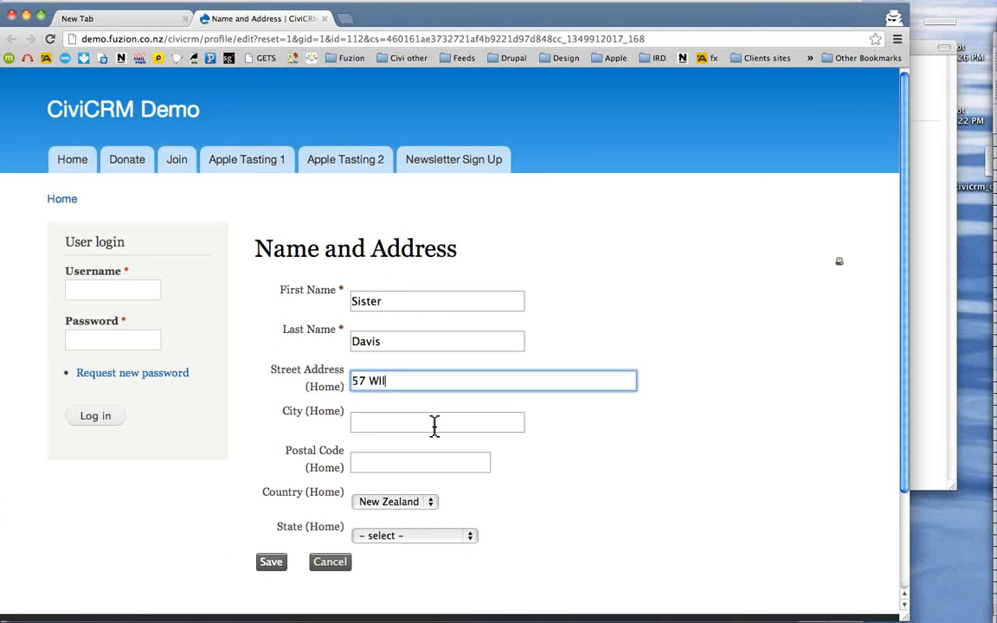
pyautogui.click(271, 564)
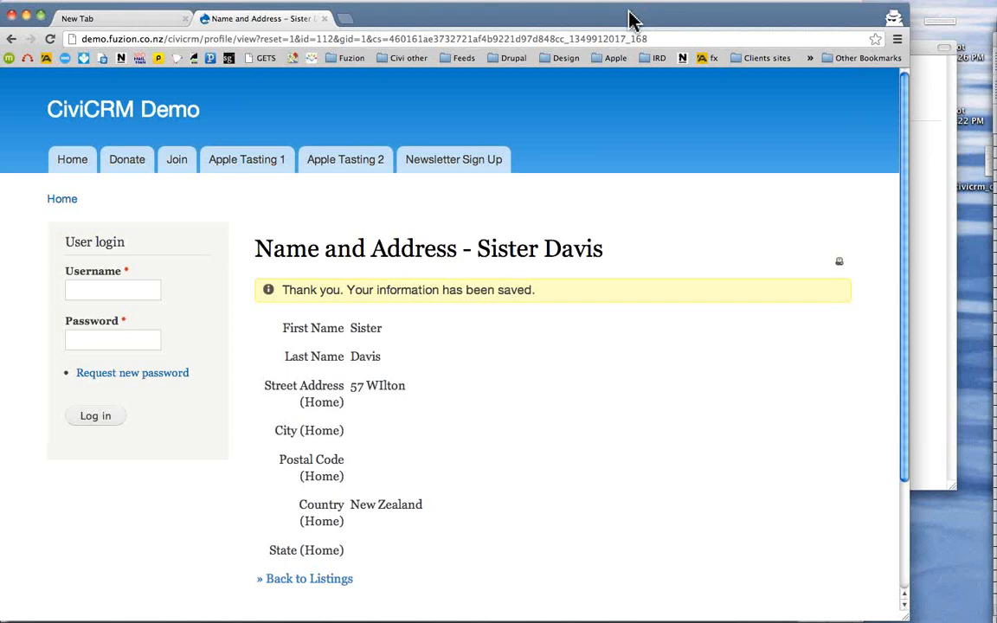
pyautogui.moveTo(629, 19); pyautogui.dragTo(992, 158)
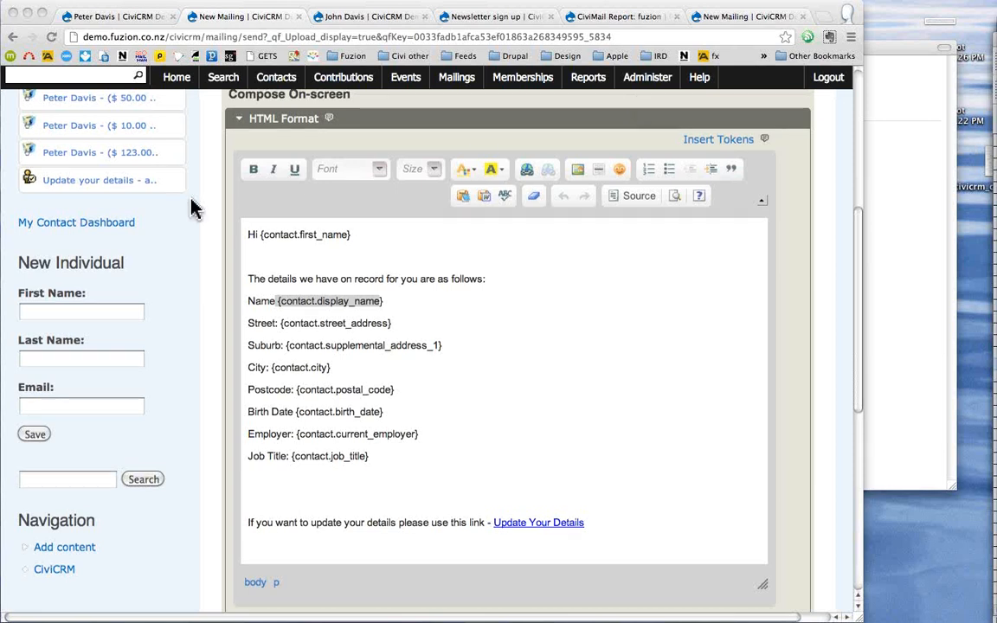
# - Show the Reports list, then place the Webinar mind map window beside it, widened
pyautogui.scroll(3, 192, 208)
pyautogui.scroll(2, 191, 165)
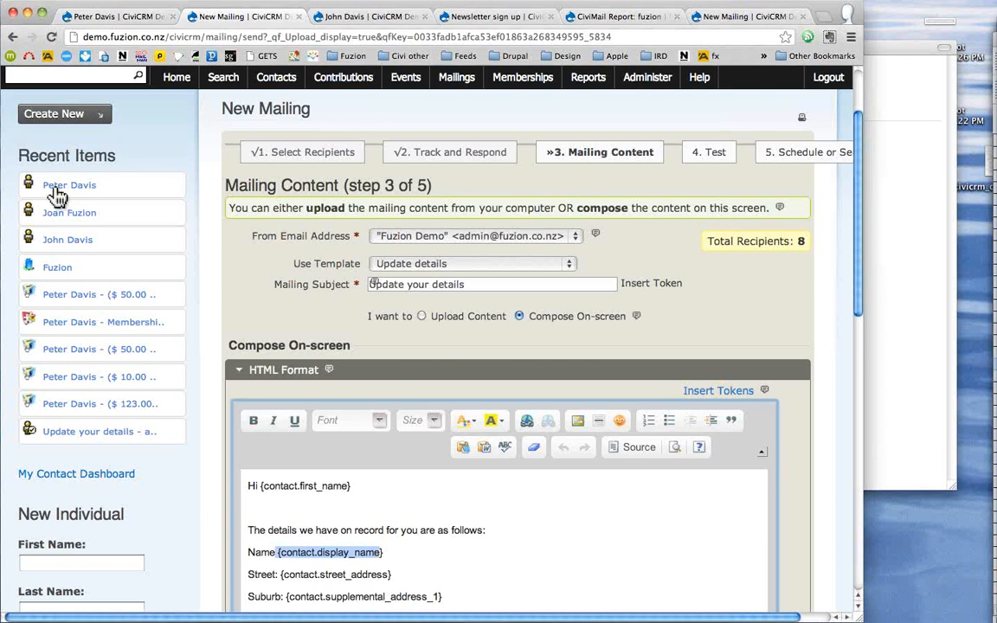
pyautogui.click(587, 79)
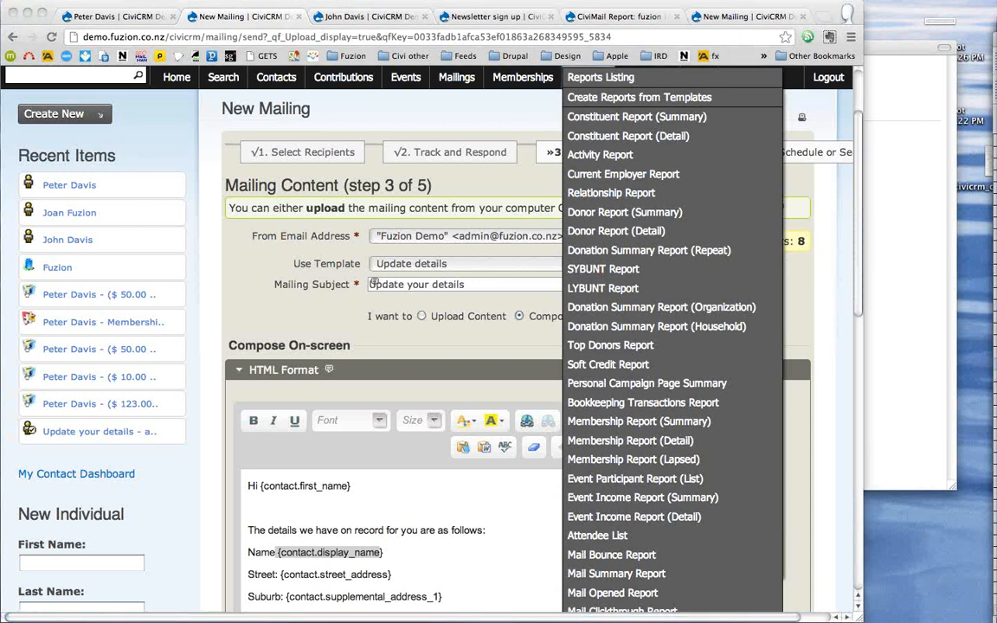
pyautogui.moveTo(996, 25); pyautogui.dragTo(475, 18)
pyautogui.moveTo(608, 611); pyautogui.dragTo(907, 614)
# - Unfold and refold the untitled branch, then unfold CiviCRM community
pyautogui.click(341, 341)
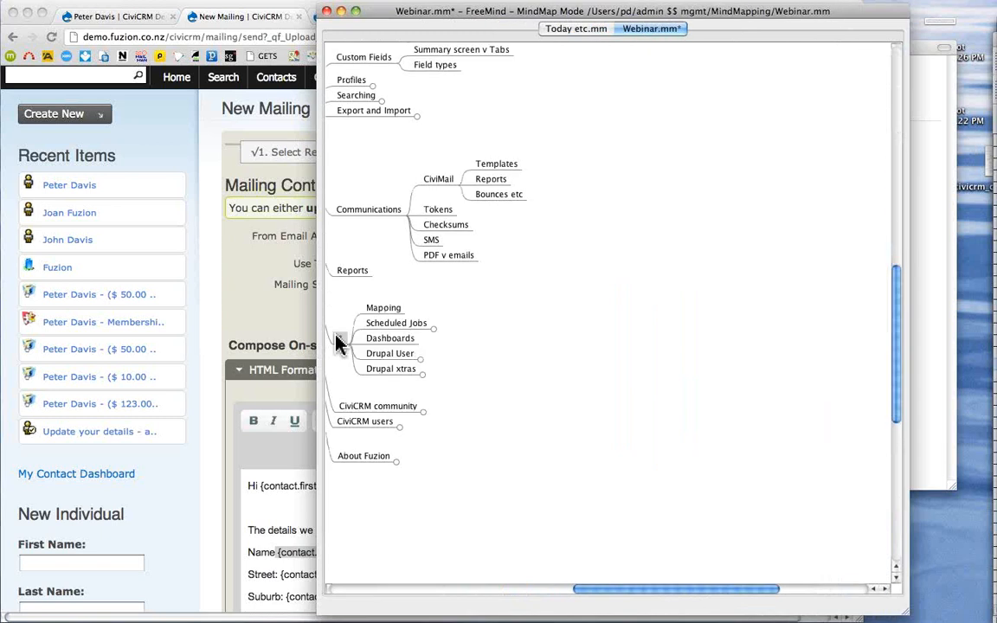
pyautogui.click(339, 344)
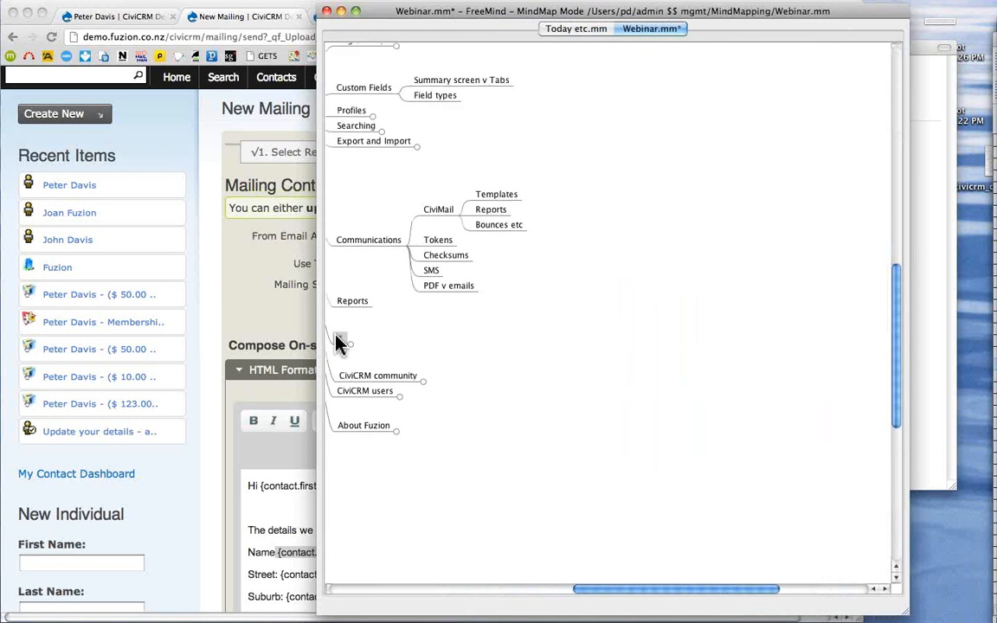
pyautogui.click(349, 378)
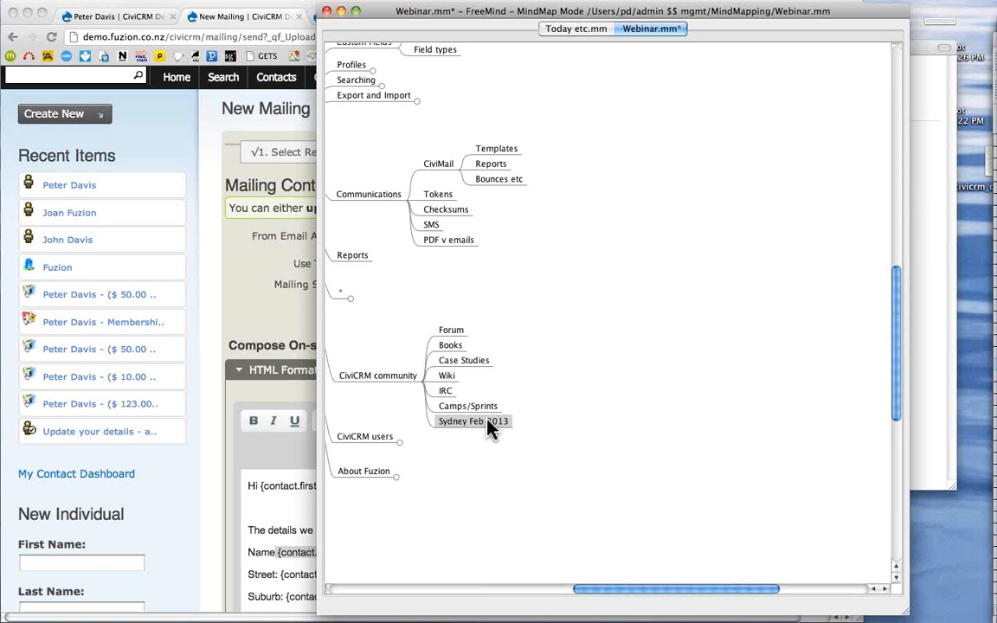
# - Unfold CiviCRM users, Fuzion and Other, fold other branches, and step through Fuzion's clients
pyautogui.click(365, 437)
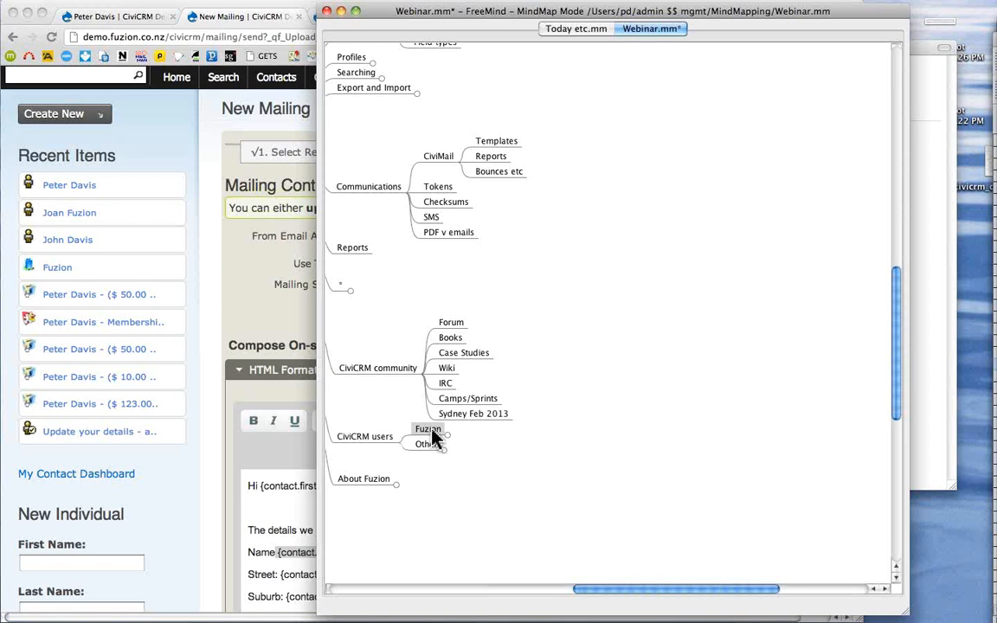
pyautogui.click(432, 436)
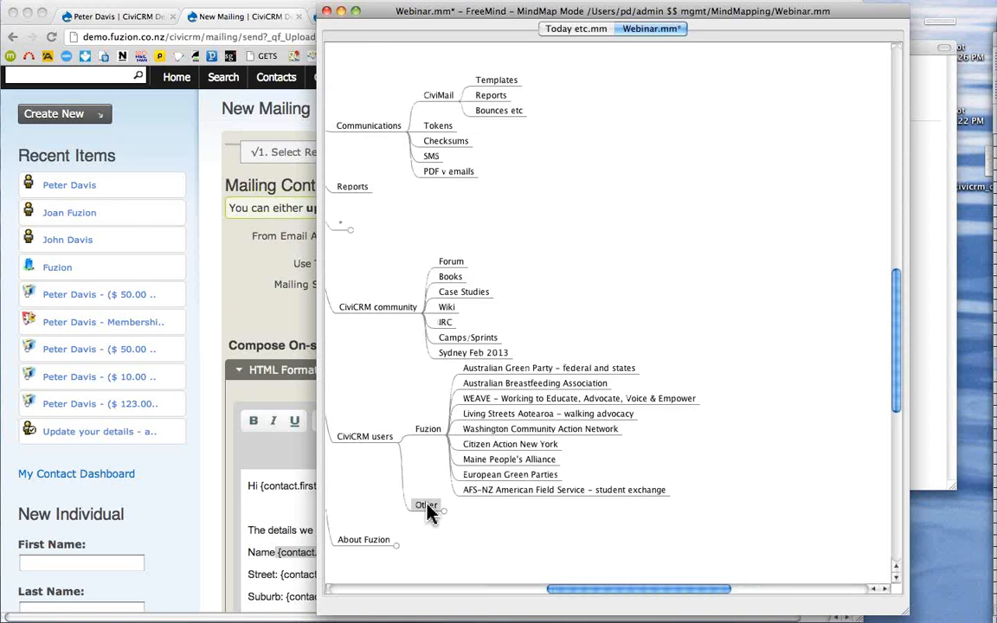
pyautogui.click(427, 507)
pyautogui.click(355, 275)
pyautogui.click(368, 129)
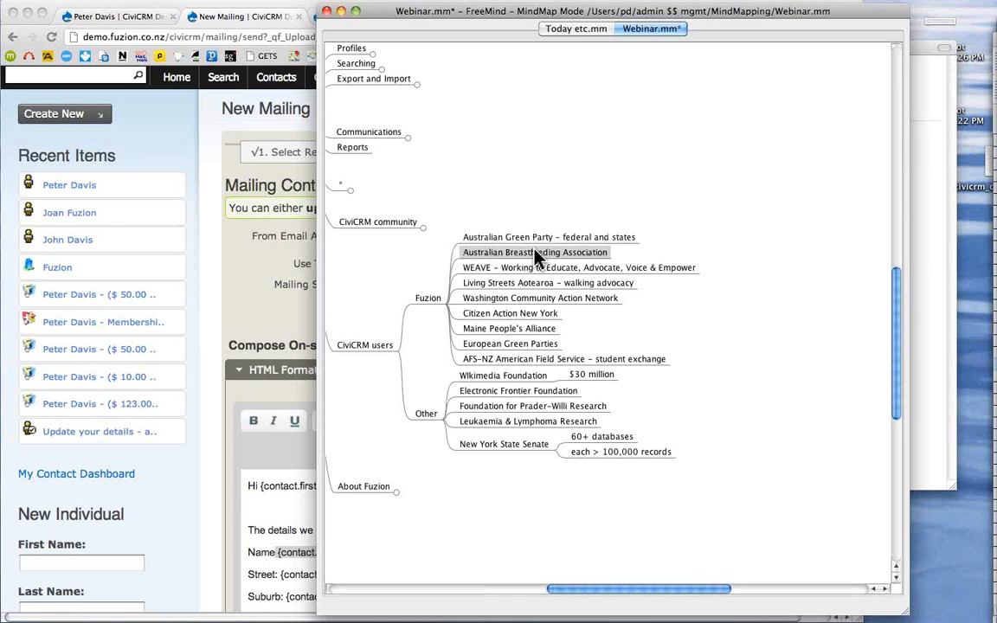
pyautogui.press('Down')
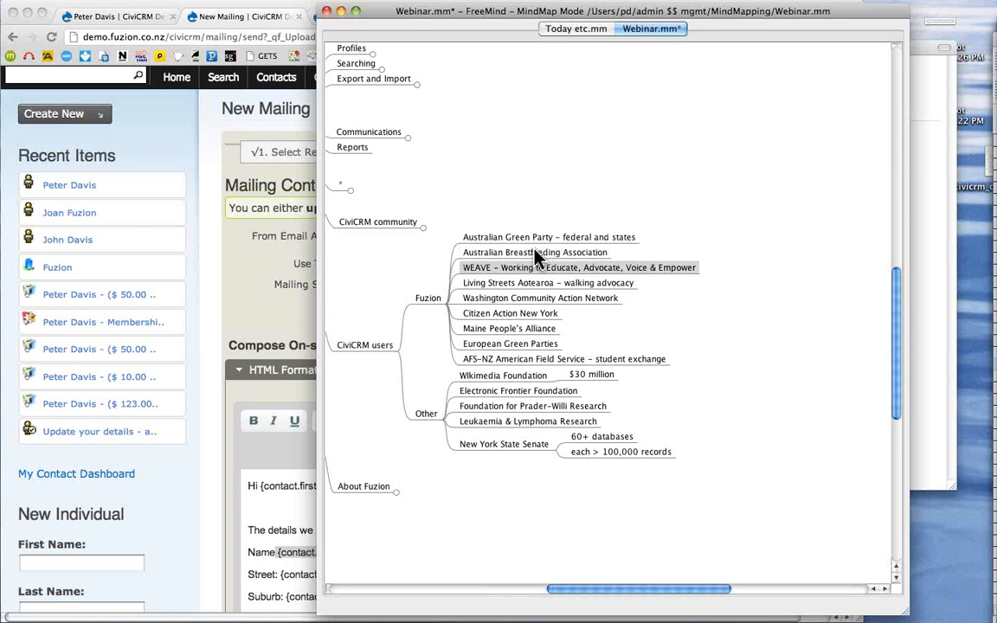
pyautogui.press('Down')
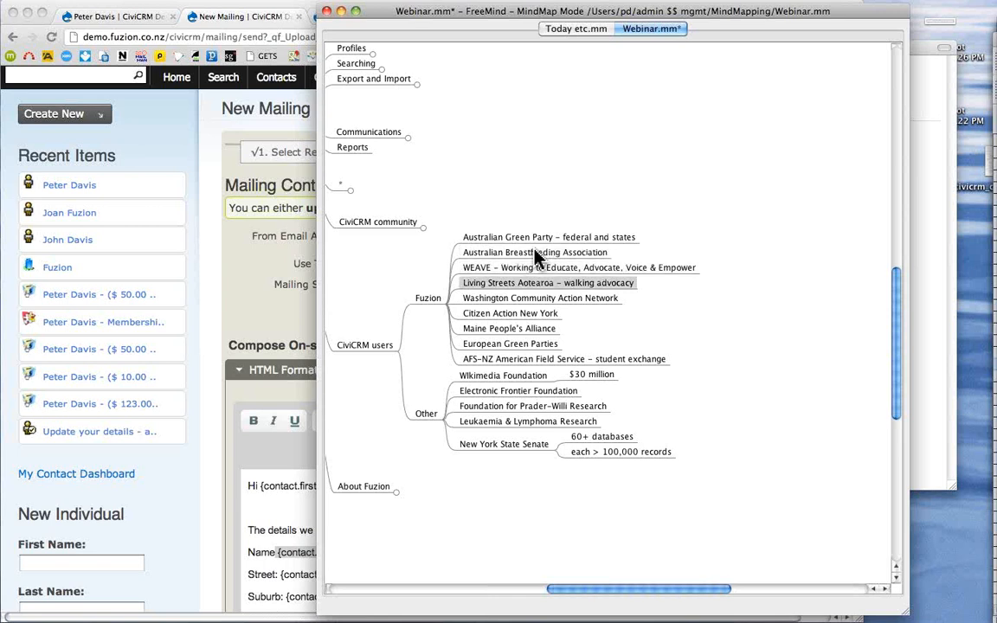
pyautogui.press('Down')
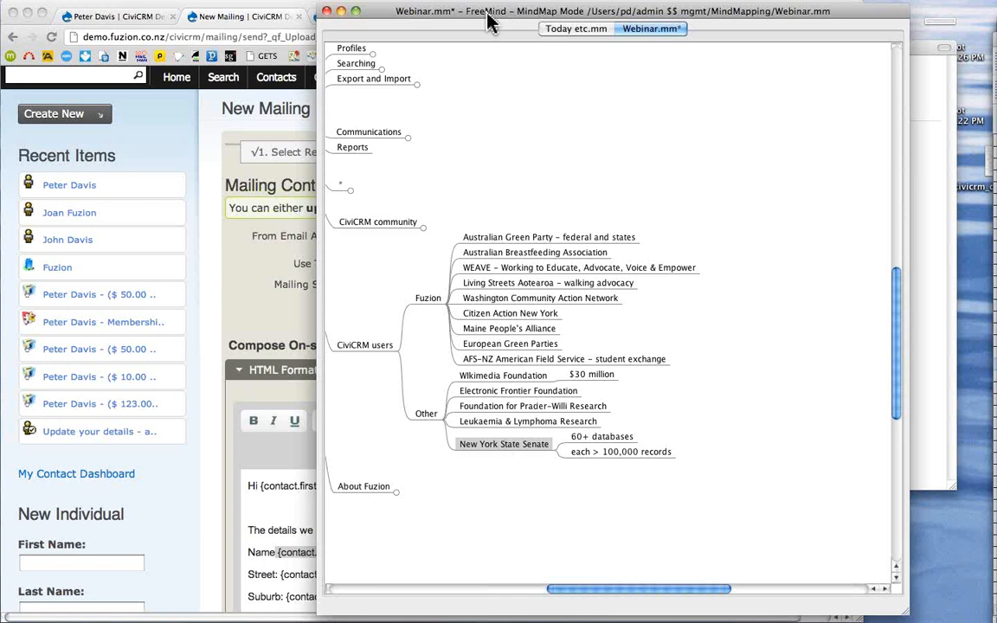
# - Move the mind map aside and close the Reports list on the New Mailing page
pyautogui.moveTo(487, 21); pyautogui.dragTo(996, 26)
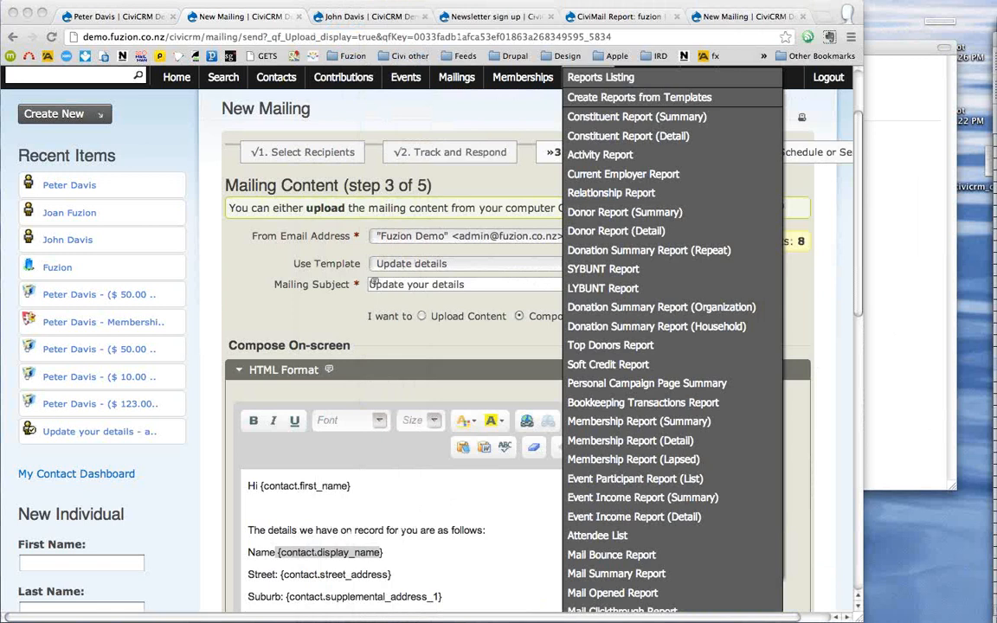
pyautogui.click(513, 112)
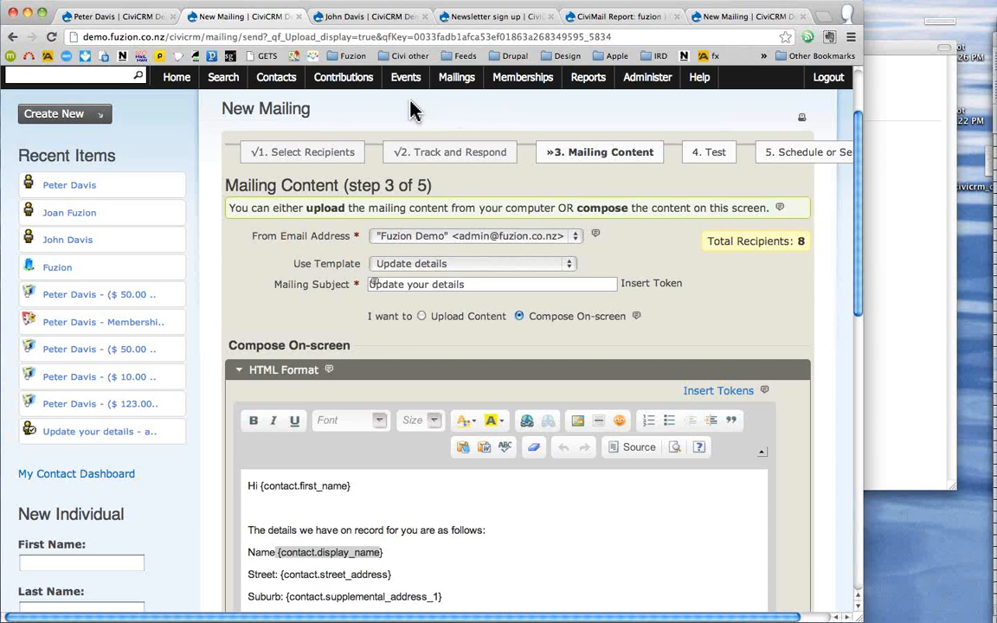
# - Open the recent individual contact from Recent Items, abandoning the unsaved mailing
pyautogui.moveTo(183, 121)
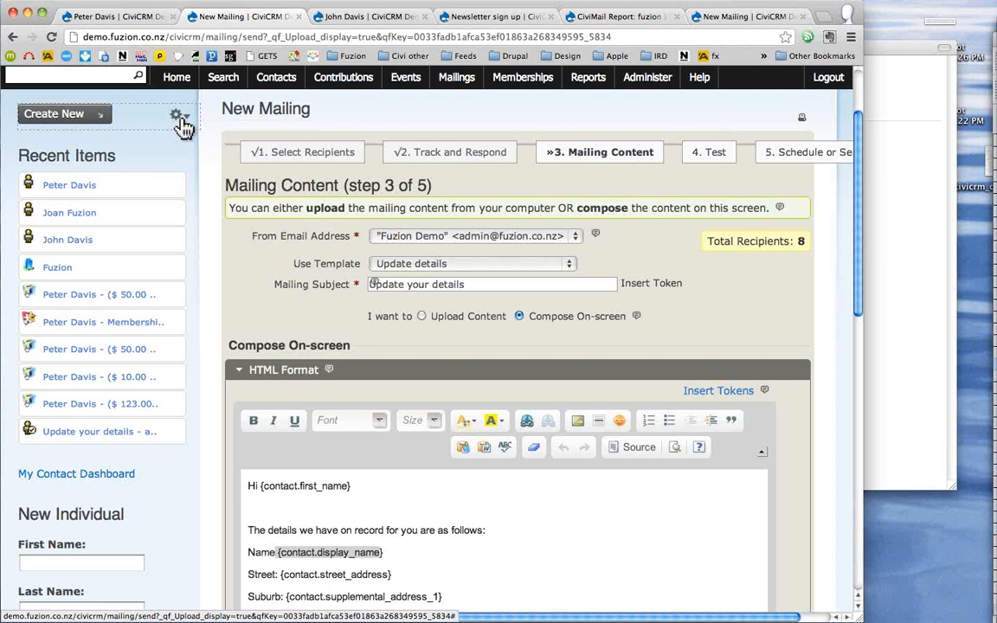
pyautogui.moveTo(66, 198)
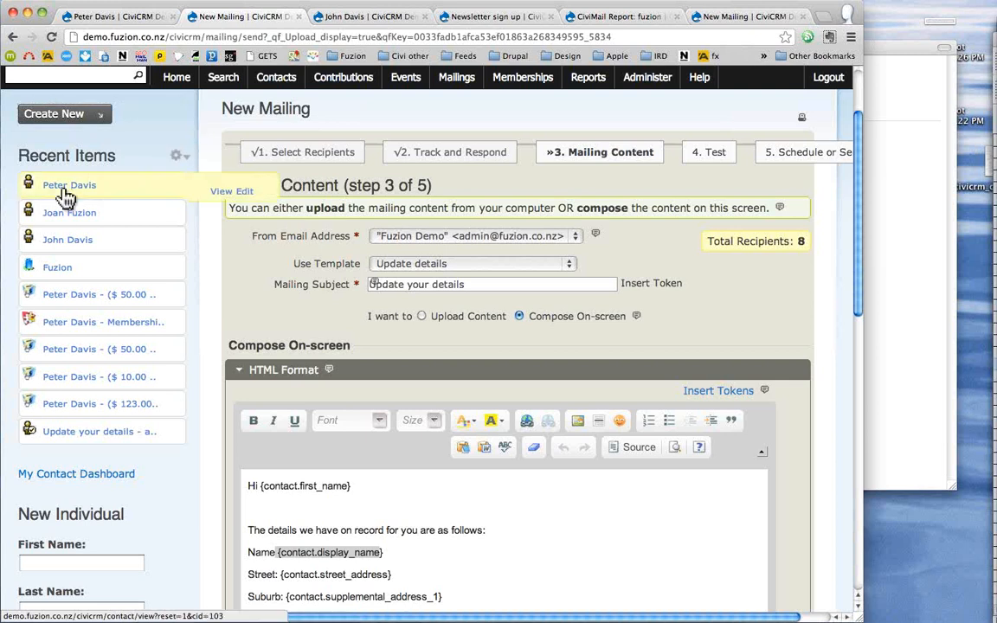
pyautogui.click(63, 192)
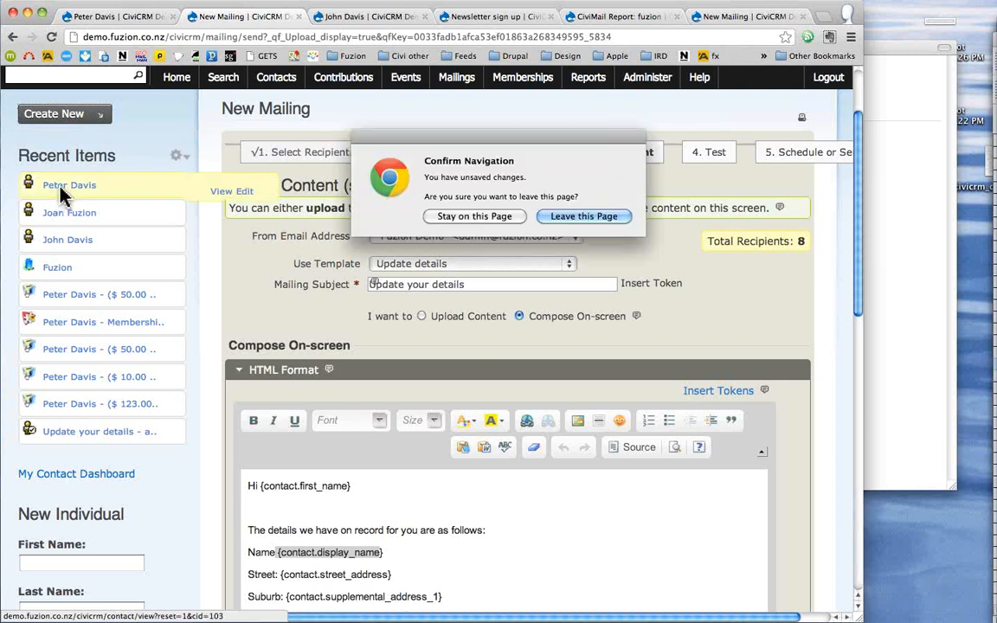
pyautogui.click(571, 218)
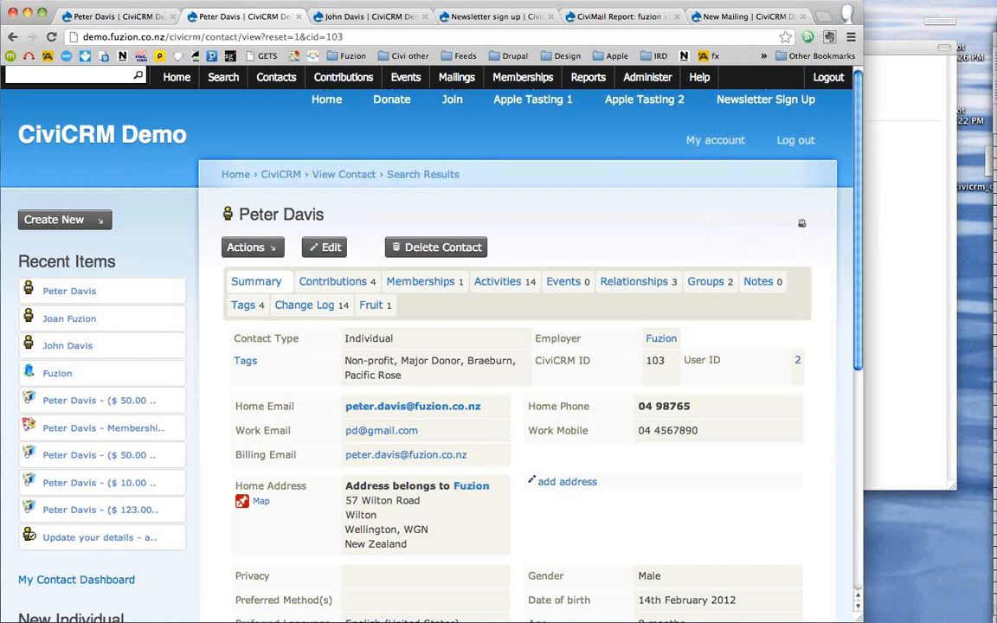
# - In the private window, open the Apple Tasting 1 registration form, then return to the admin window
pyautogui.press('super+grave')
pyautogui.moveTo(465, 3); pyautogui.dragTo(409, 15)
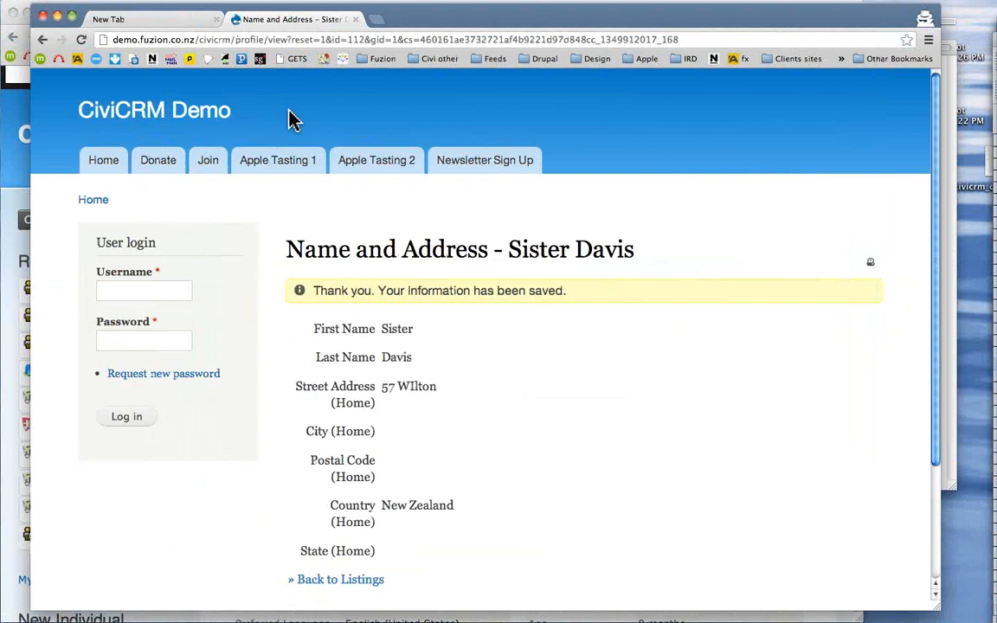
pyautogui.click(254, 168)
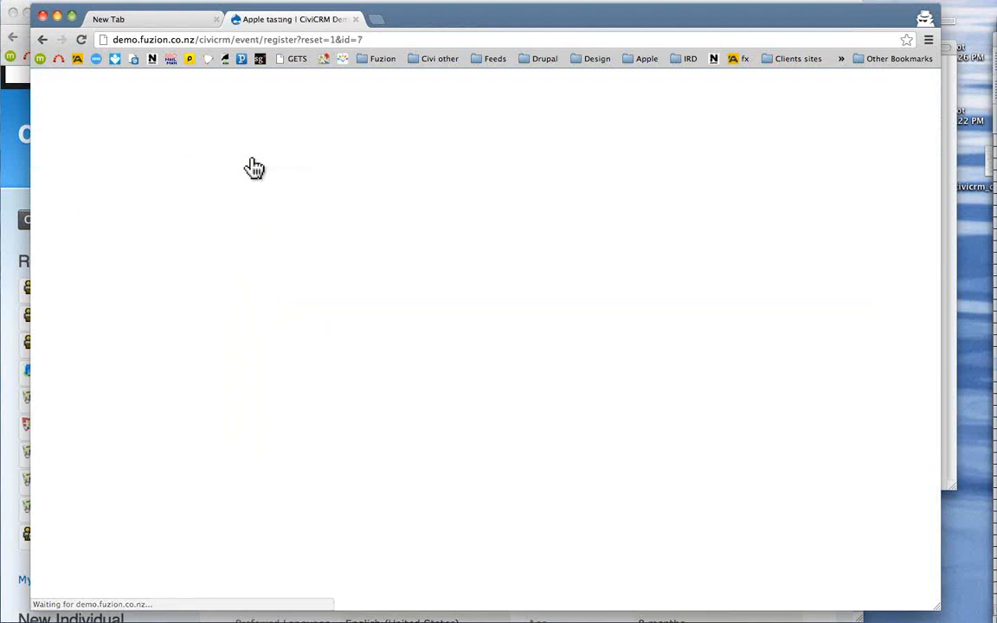
pyautogui.scroll(-4, 494, 231)
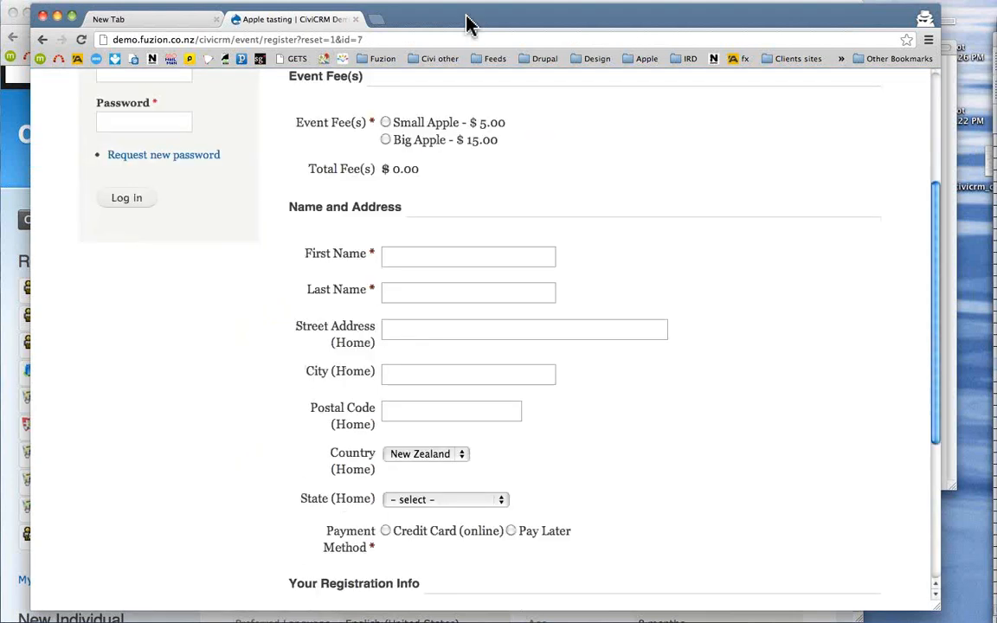
pyautogui.click(418, 254)
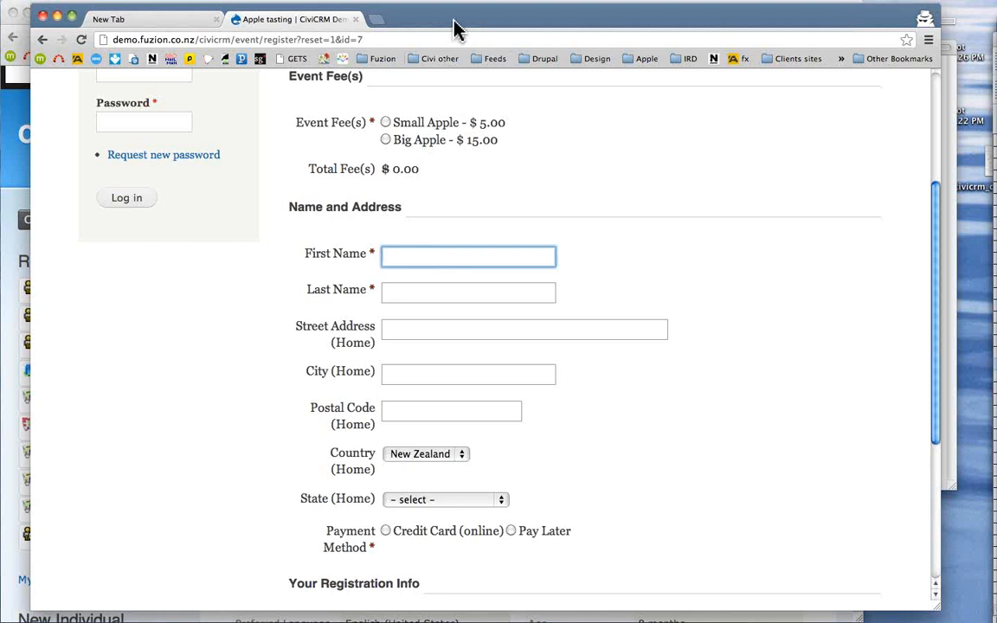
pyautogui.moveTo(456, 29); pyautogui.dragTo(557, 54)
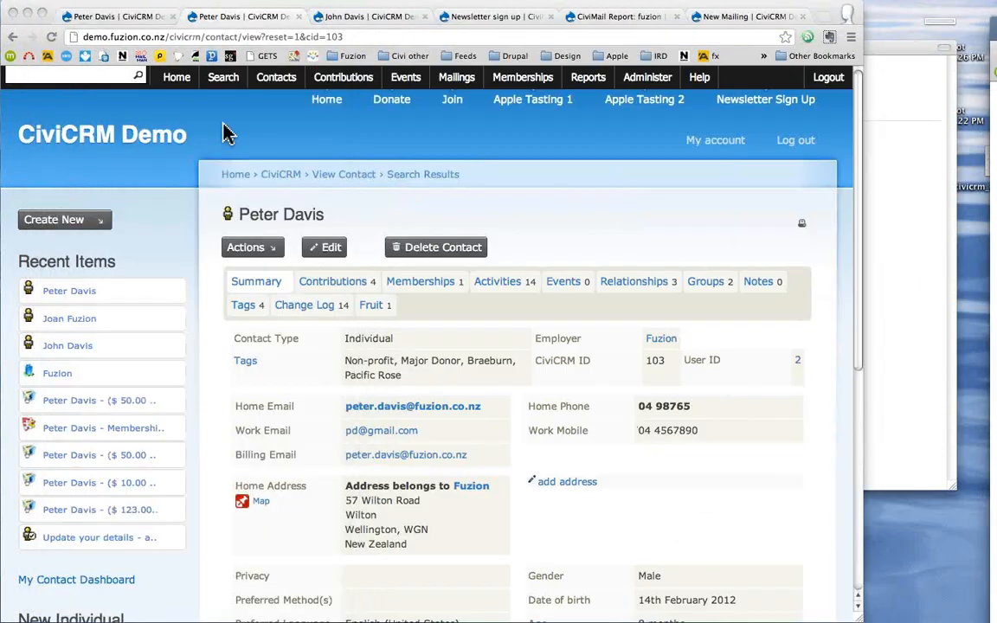
# - Run the Individual Strict In-built duplicate rule against all contacts
pyautogui.click(274, 78)
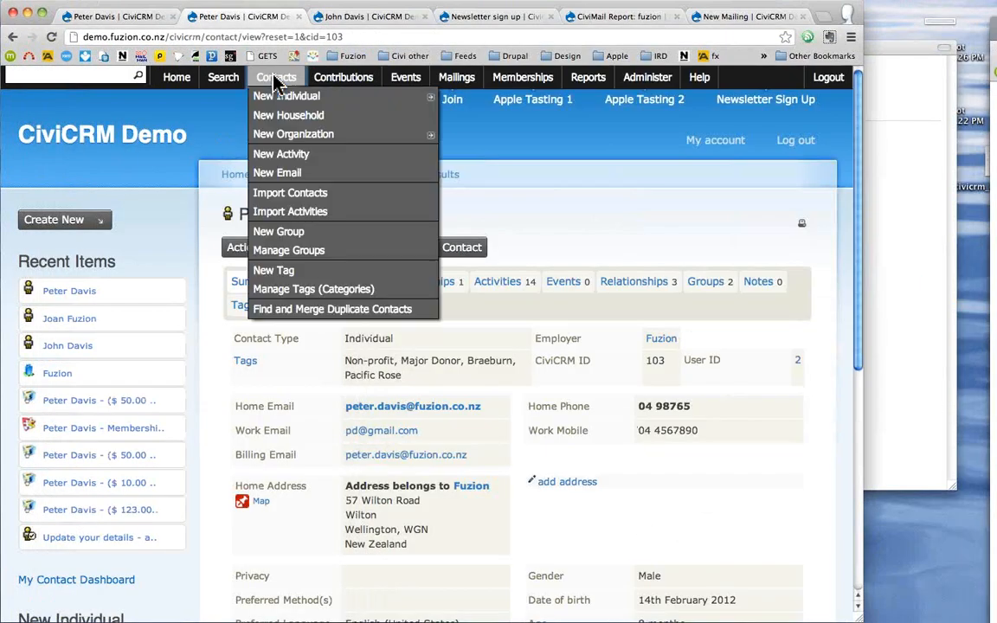
pyautogui.click(293, 312)
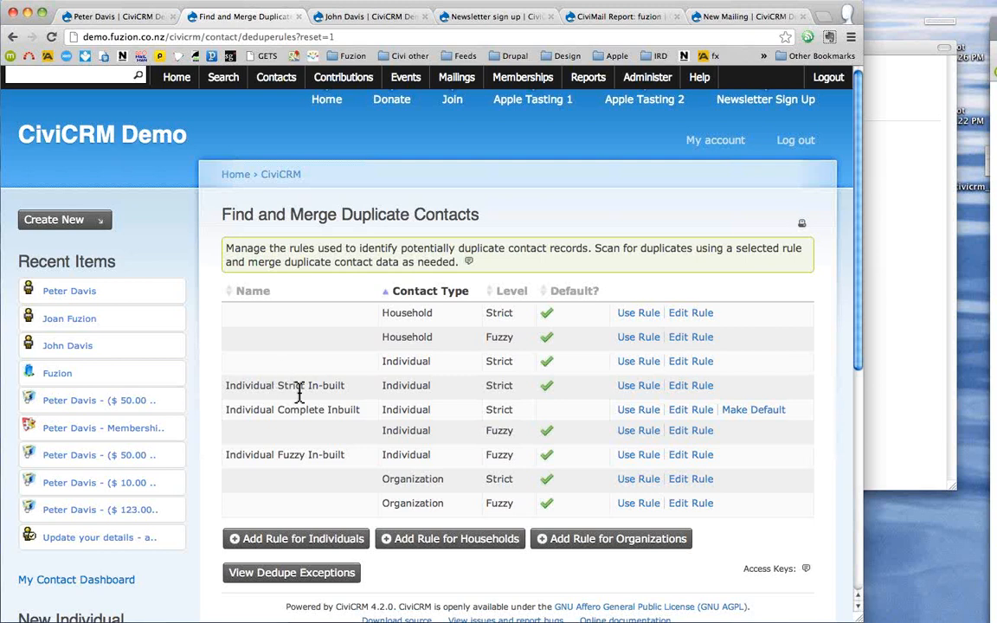
pyautogui.click(639, 394)
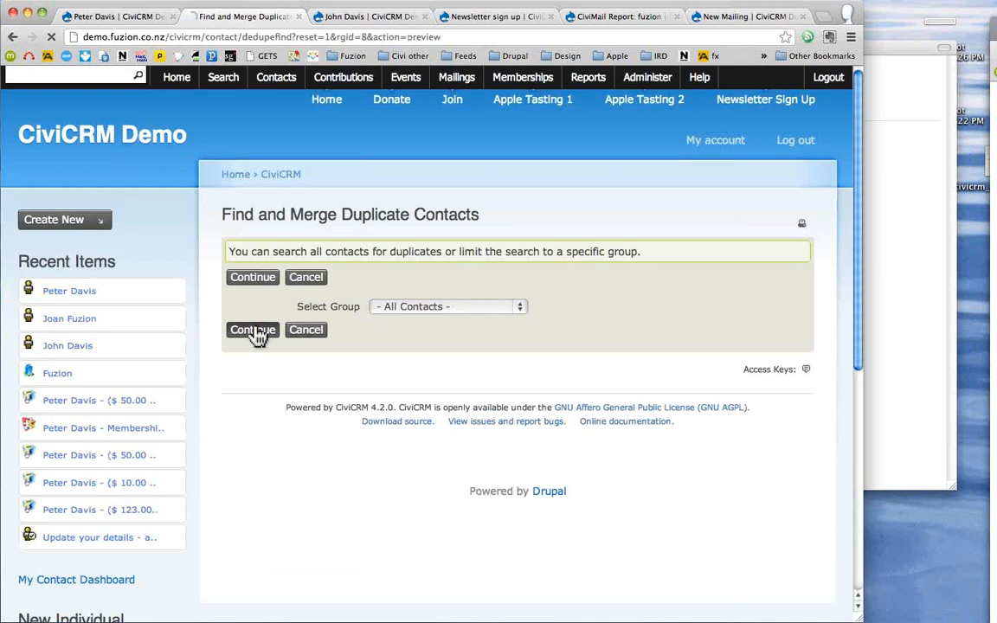
pyautogui.click(256, 333)
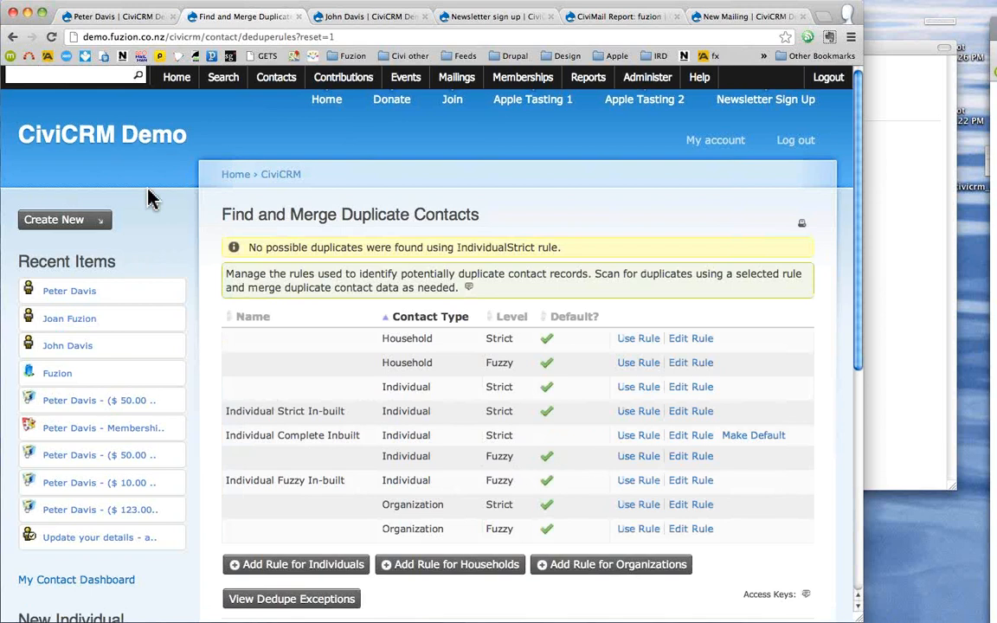
pyautogui.scroll(-1, 152, 199)
pyautogui.scroll(-3, 152, 200)
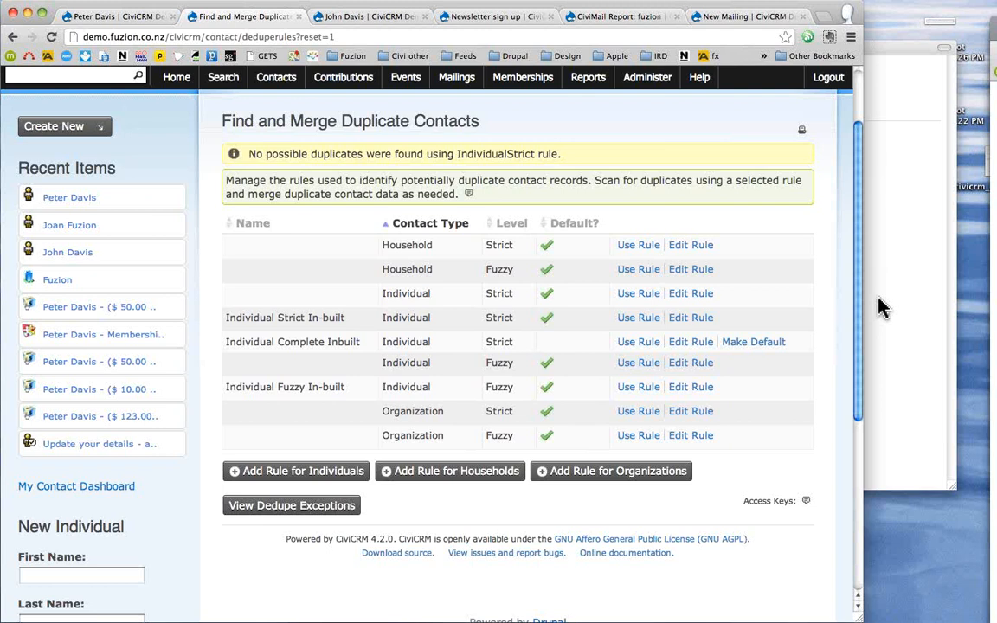
# - Add a custom field labelled 'File' of type File to the Fruit field set
pyautogui.click(648, 77)
pyautogui.moveTo(658, 115)
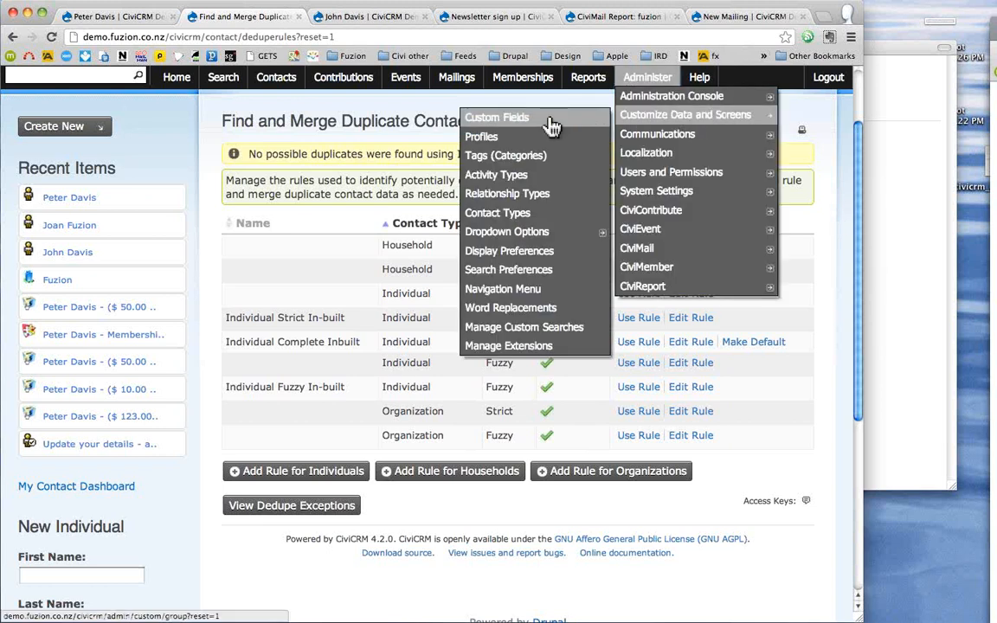
pyautogui.click(551, 126)
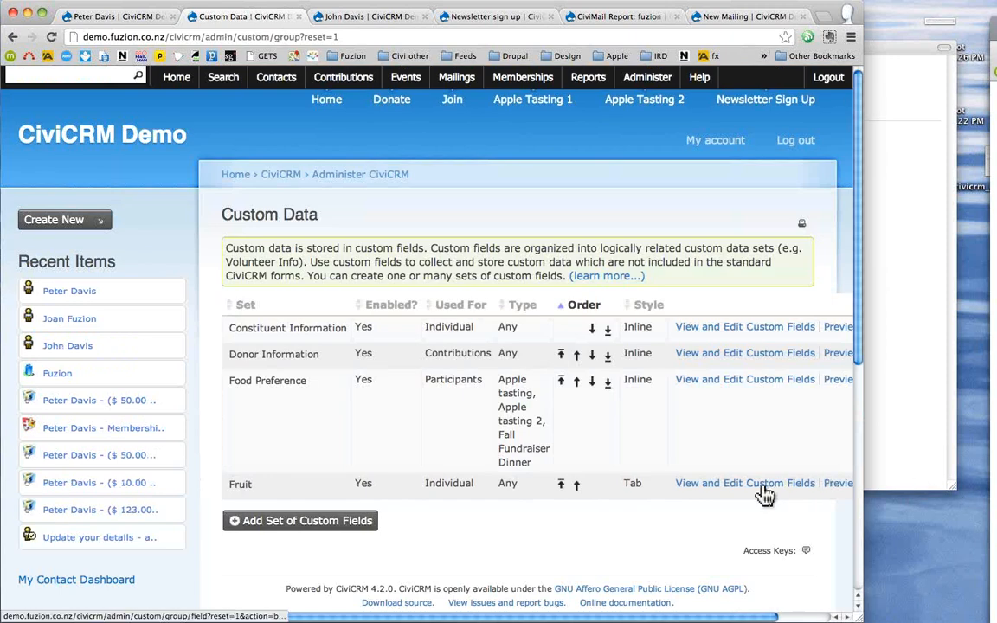
pyautogui.click(765, 494)
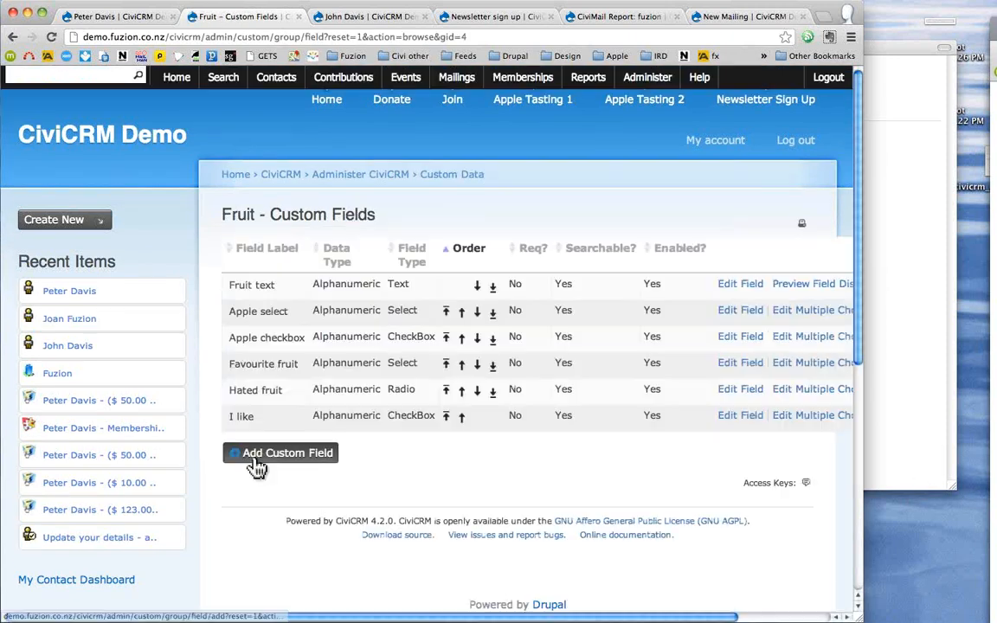
pyautogui.click(258, 463)
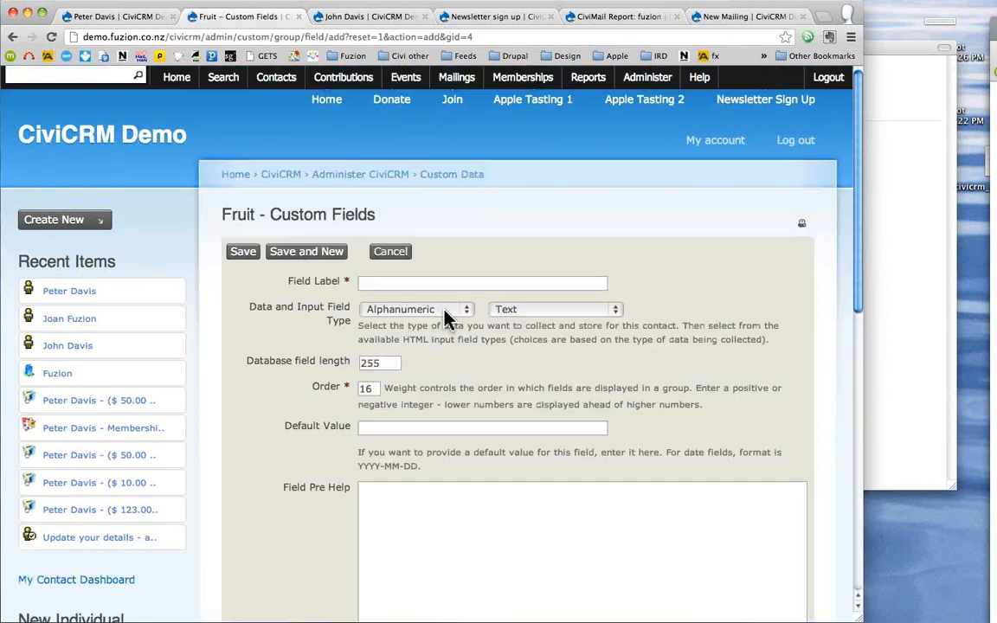
pyautogui.click(446, 312)
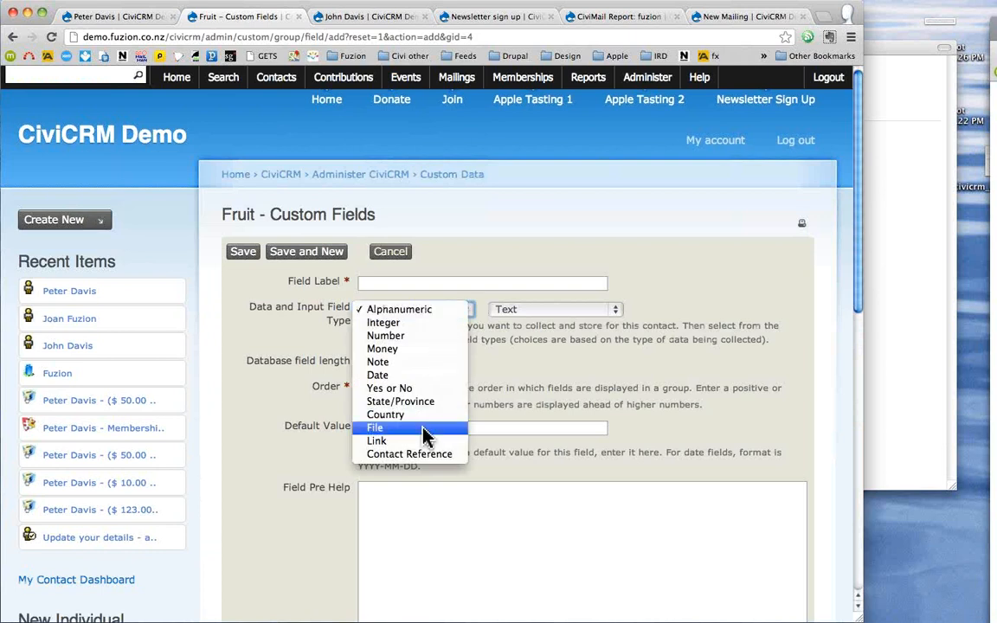
pyautogui.click(424, 435)
pyautogui.click(450, 286)
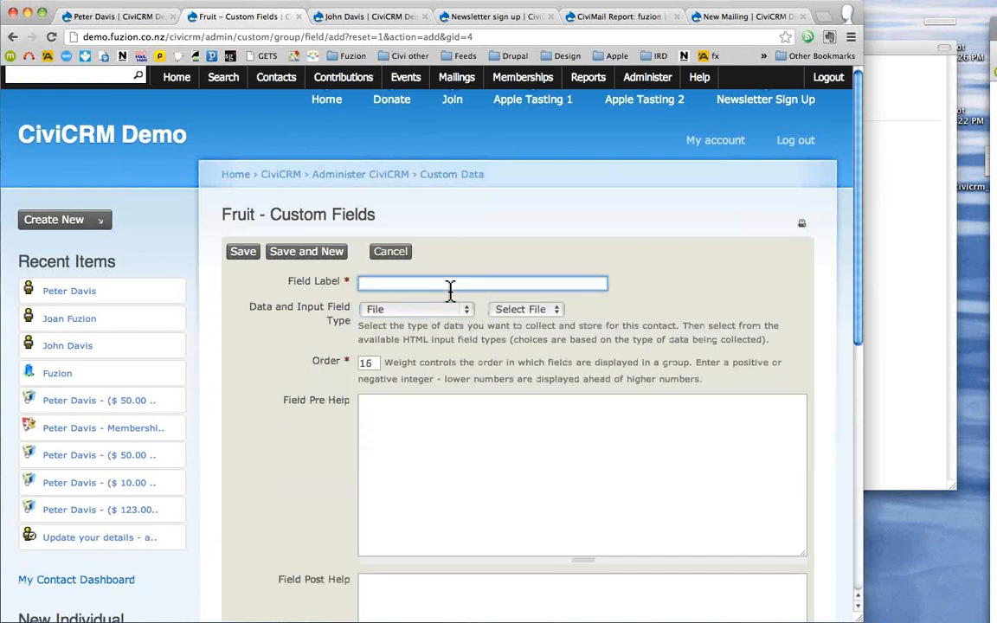
pyautogui.write('File')
pyautogui.click(245, 255)
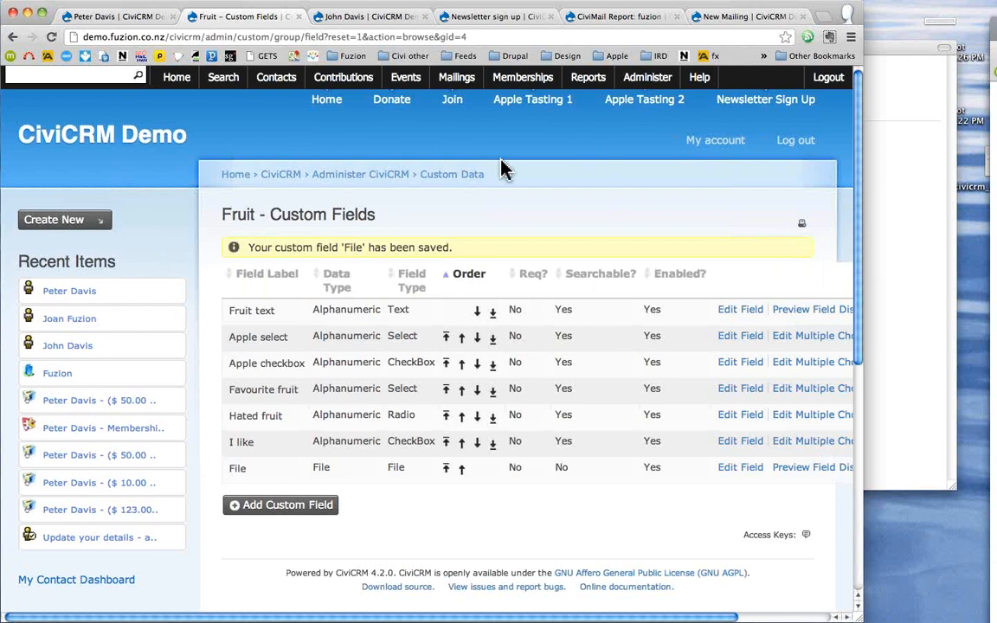
pyautogui.click(658, 78)
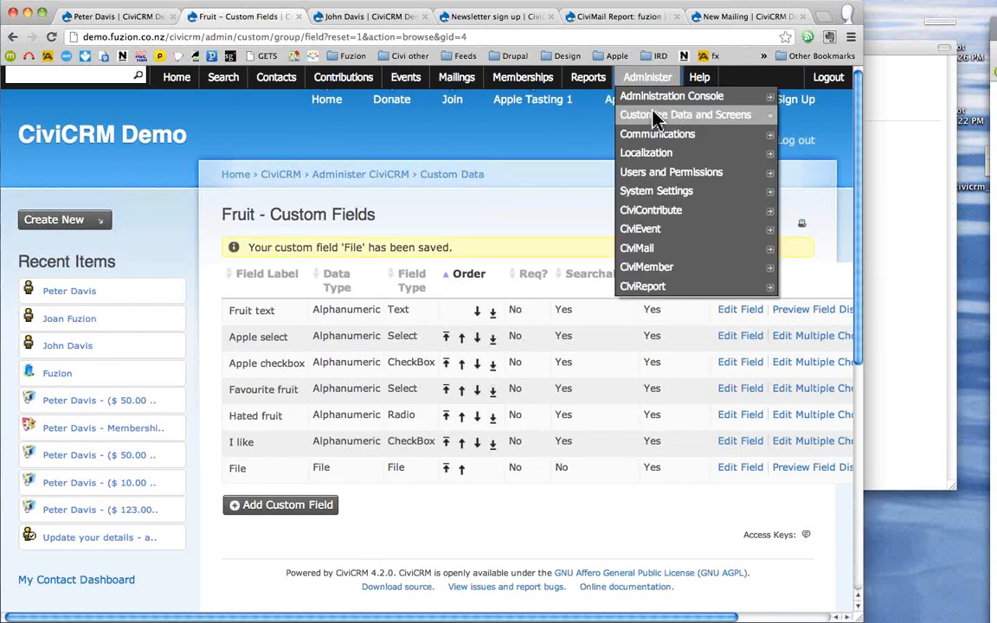
# - Open the Profiles admin page in a new tab to list the four user-defined profiles
pyautogui.moveTo(659, 115)
pyautogui.keyDown('shift'); pyautogui.keyDown('super'); pyautogui.click(574, 145); pyautogui.keyUp('super'); pyautogui.keyUp('shift')
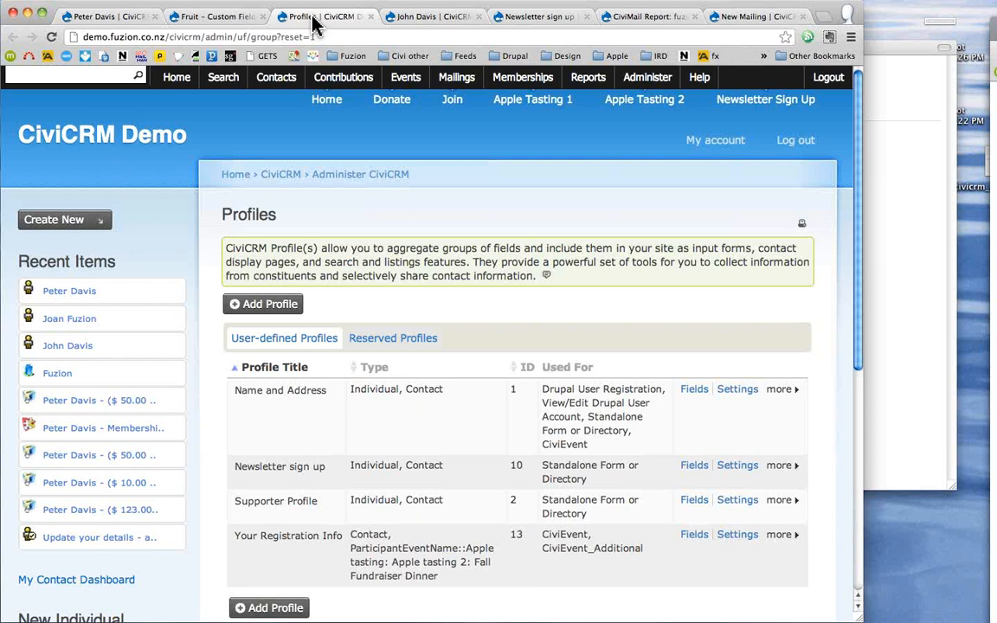
# - Go to Advanced Search and expand the Mailings criteria with delivery, opens, clicks and replies filters
pyautogui.click(218, 90)
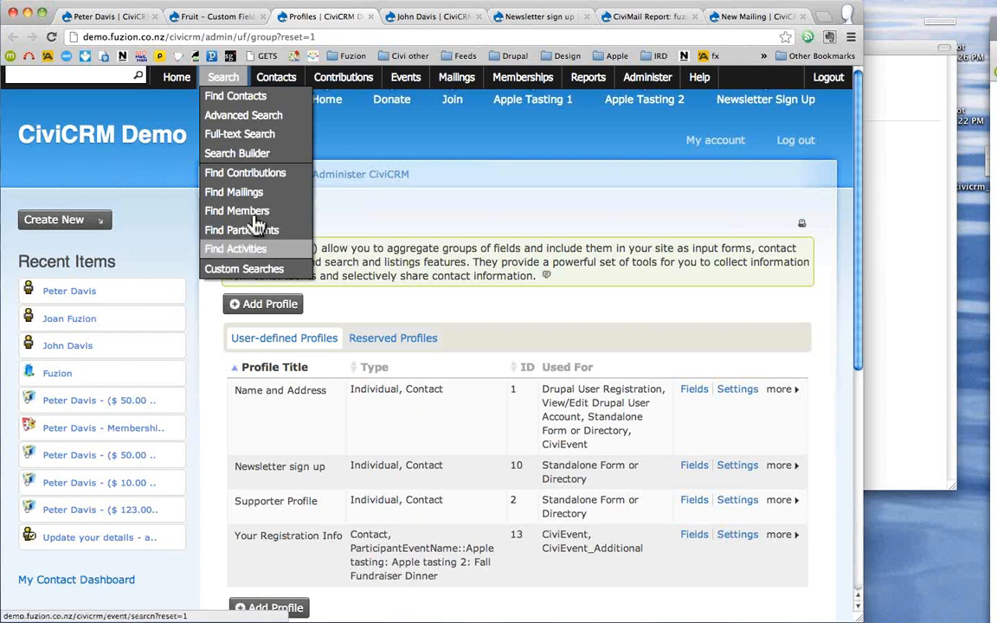
pyautogui.click(266, 116)
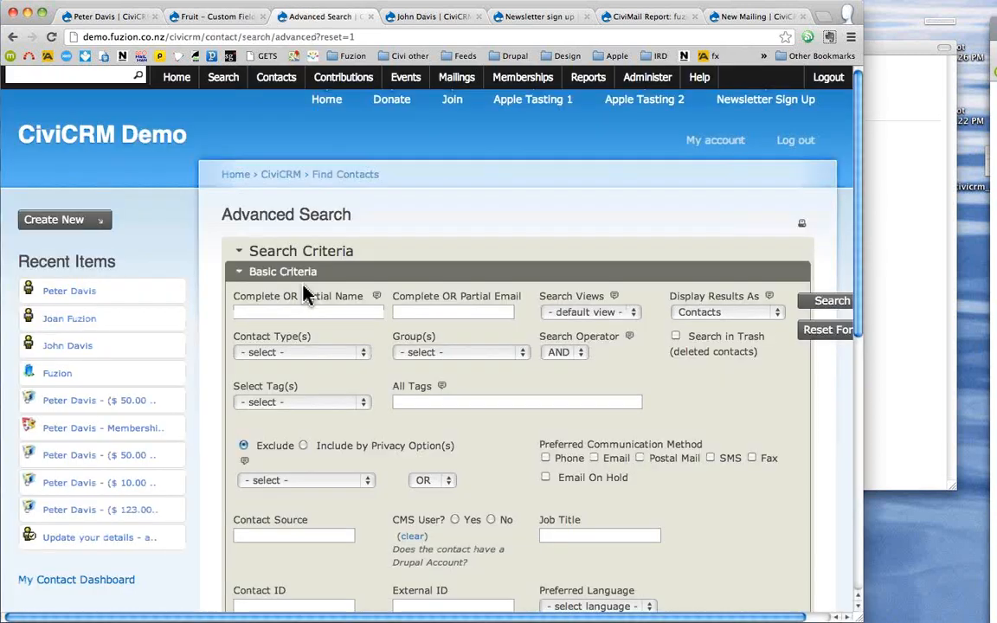
pyautogui.scroll(-3, 253, 408)
pyautogui.scroll(-6, 253, 408)
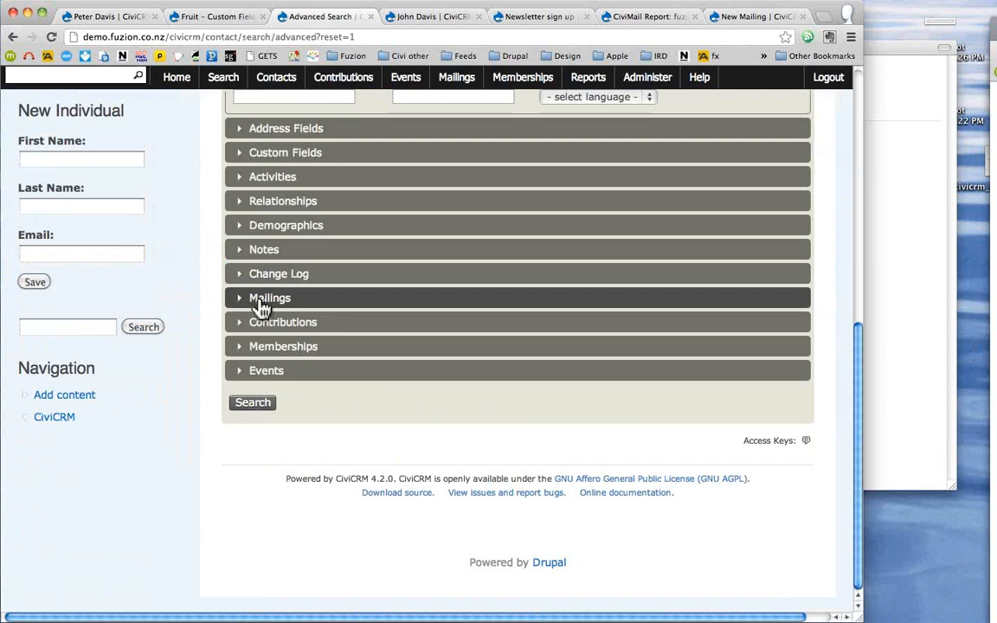
pyautogui.click(262, 303)
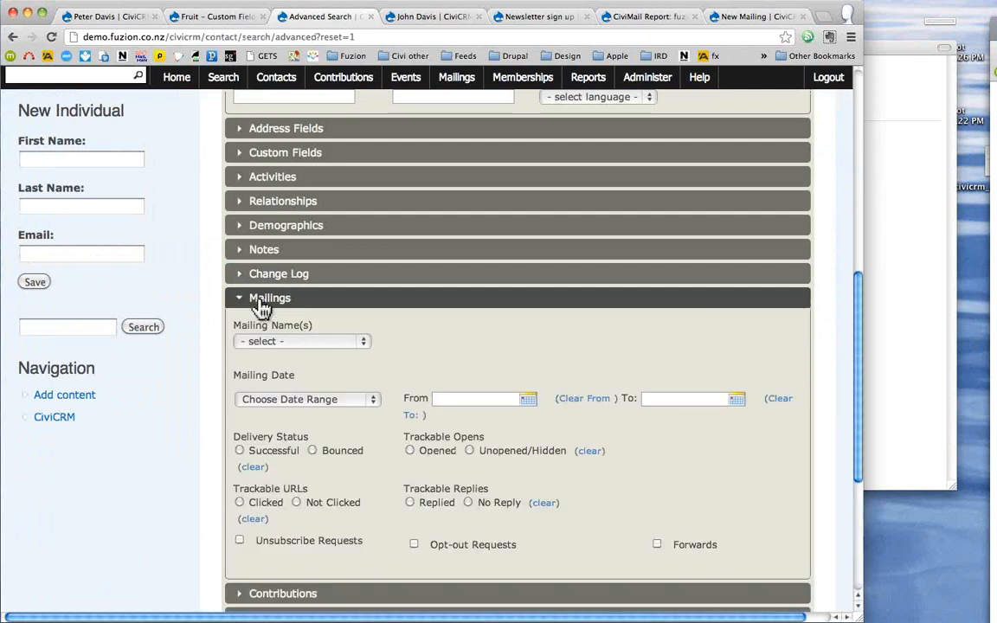